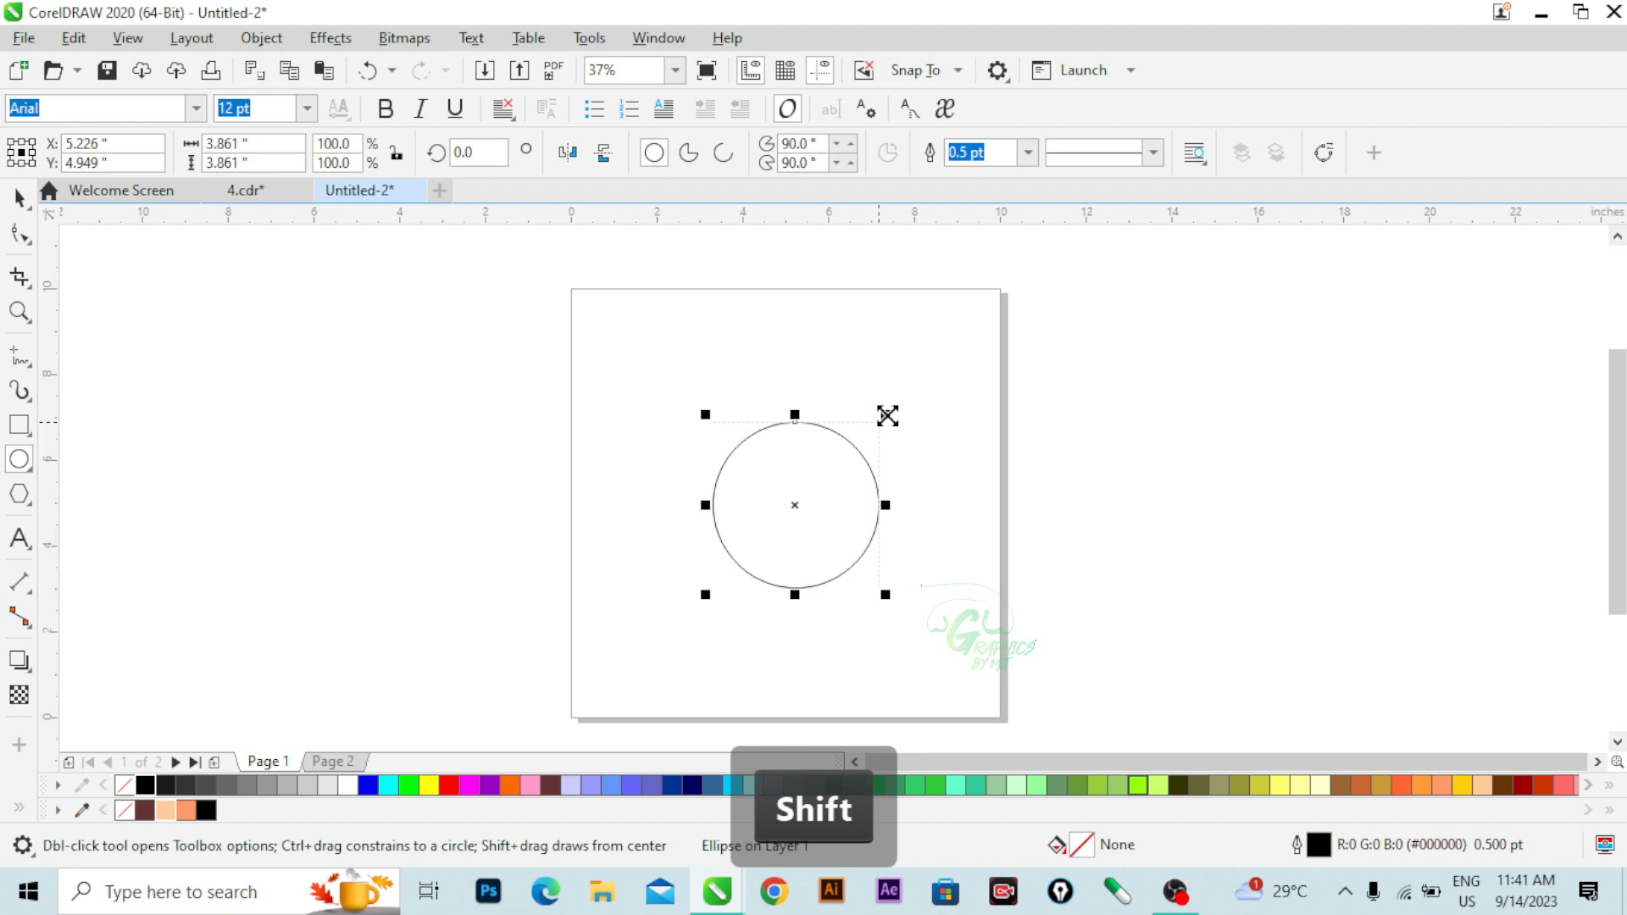
- Create a smaller concentric copy of the circle, about 3.19 in. in diameter
left_click_drag(888, 415, 882, 446)
key("space")
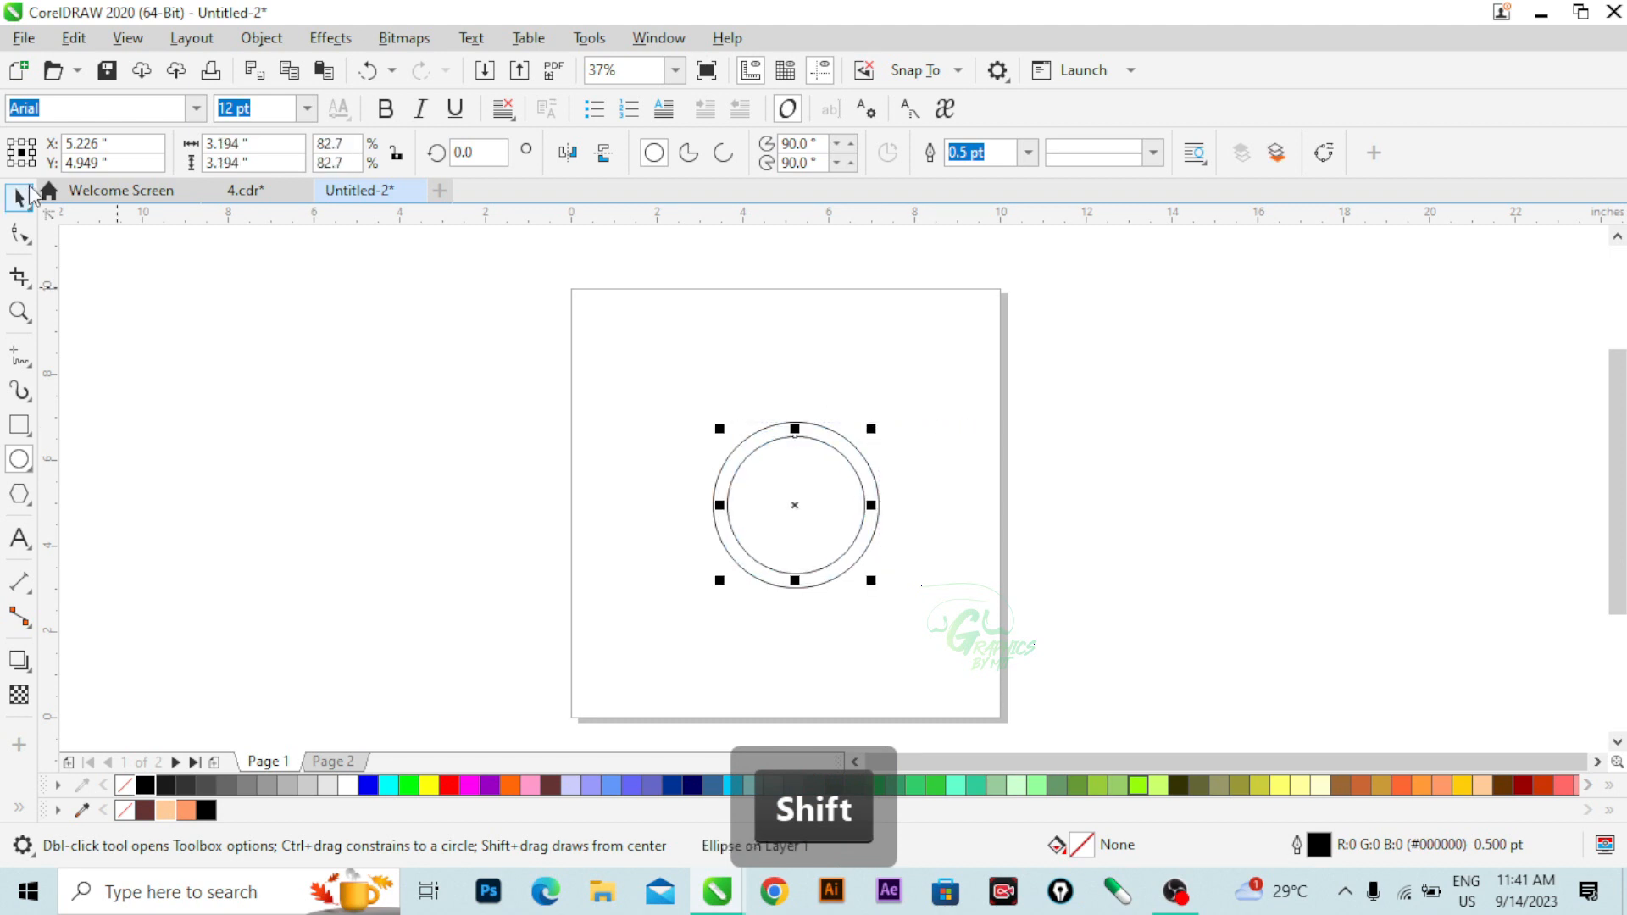
- Combine the two concentric circles into one ring curve and move it slightly up and left on the page
left_click_drag(684, 381, 976, 597)
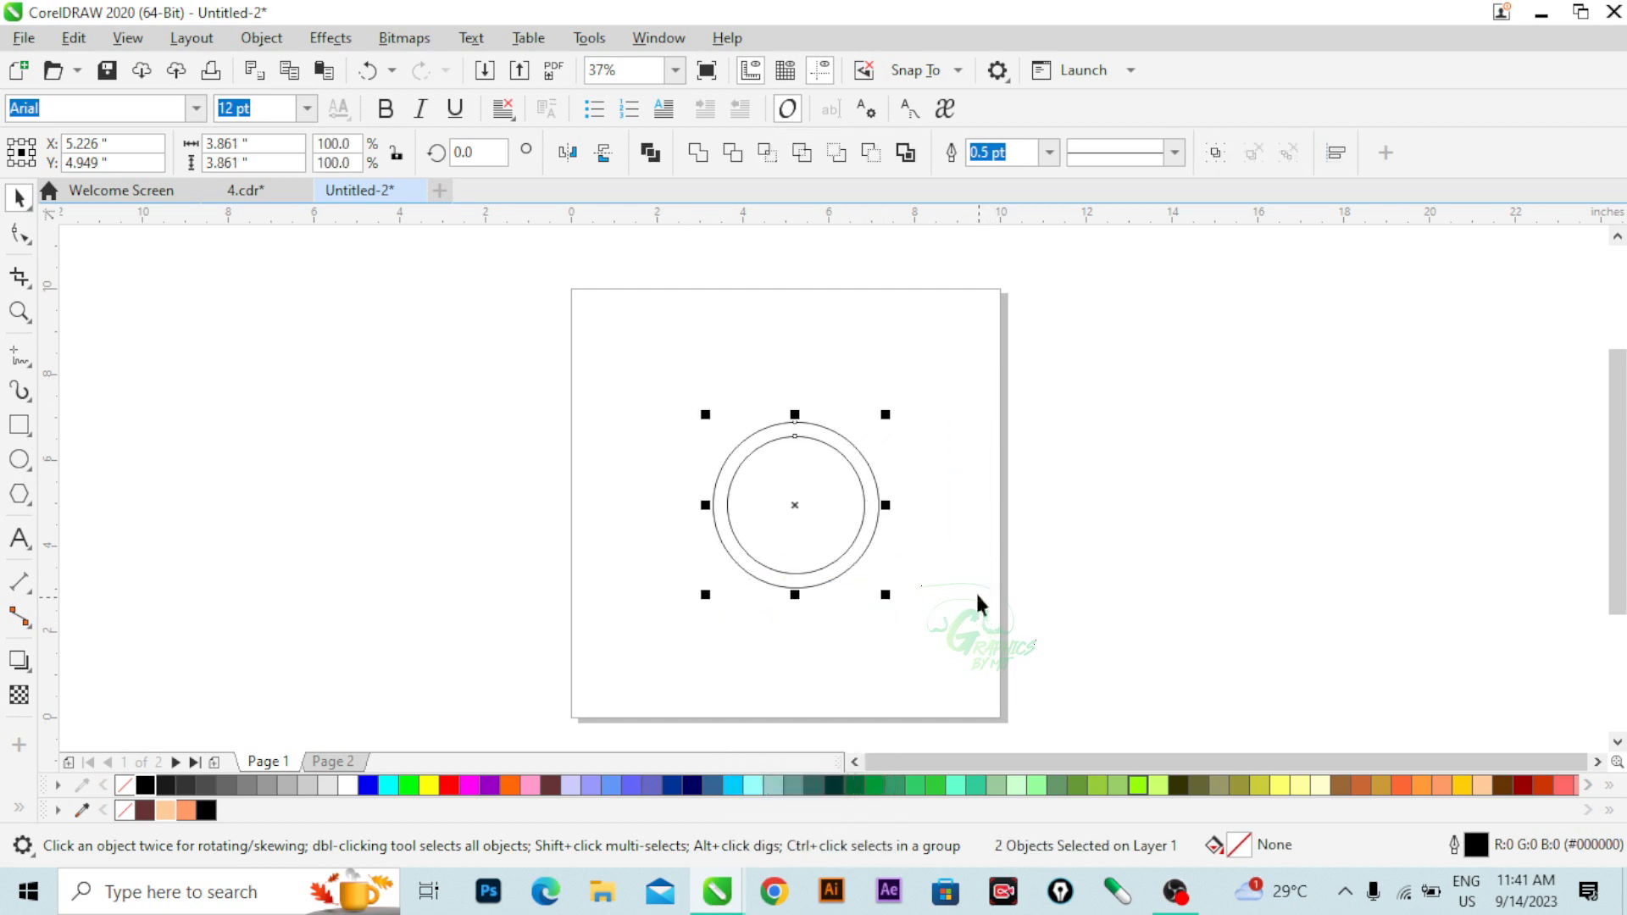
key("ctrl+l")
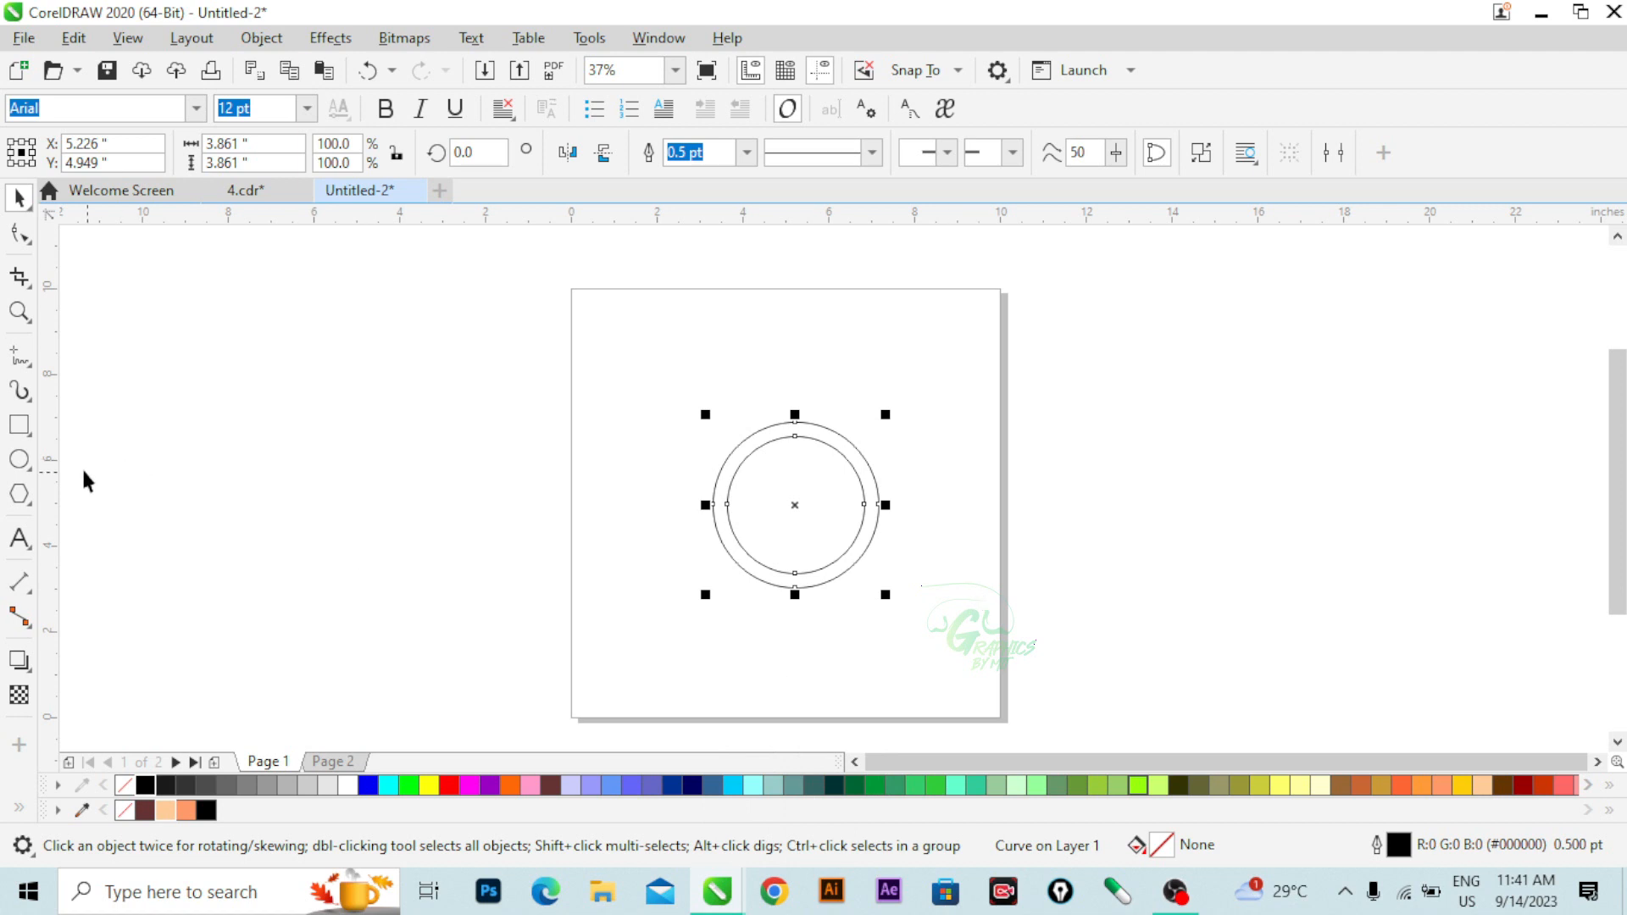
mouse_move(795, 502)
left_mouse_down()
mouse_move(771, 476)
mouse_move(781, 485)
left_mouse_up()
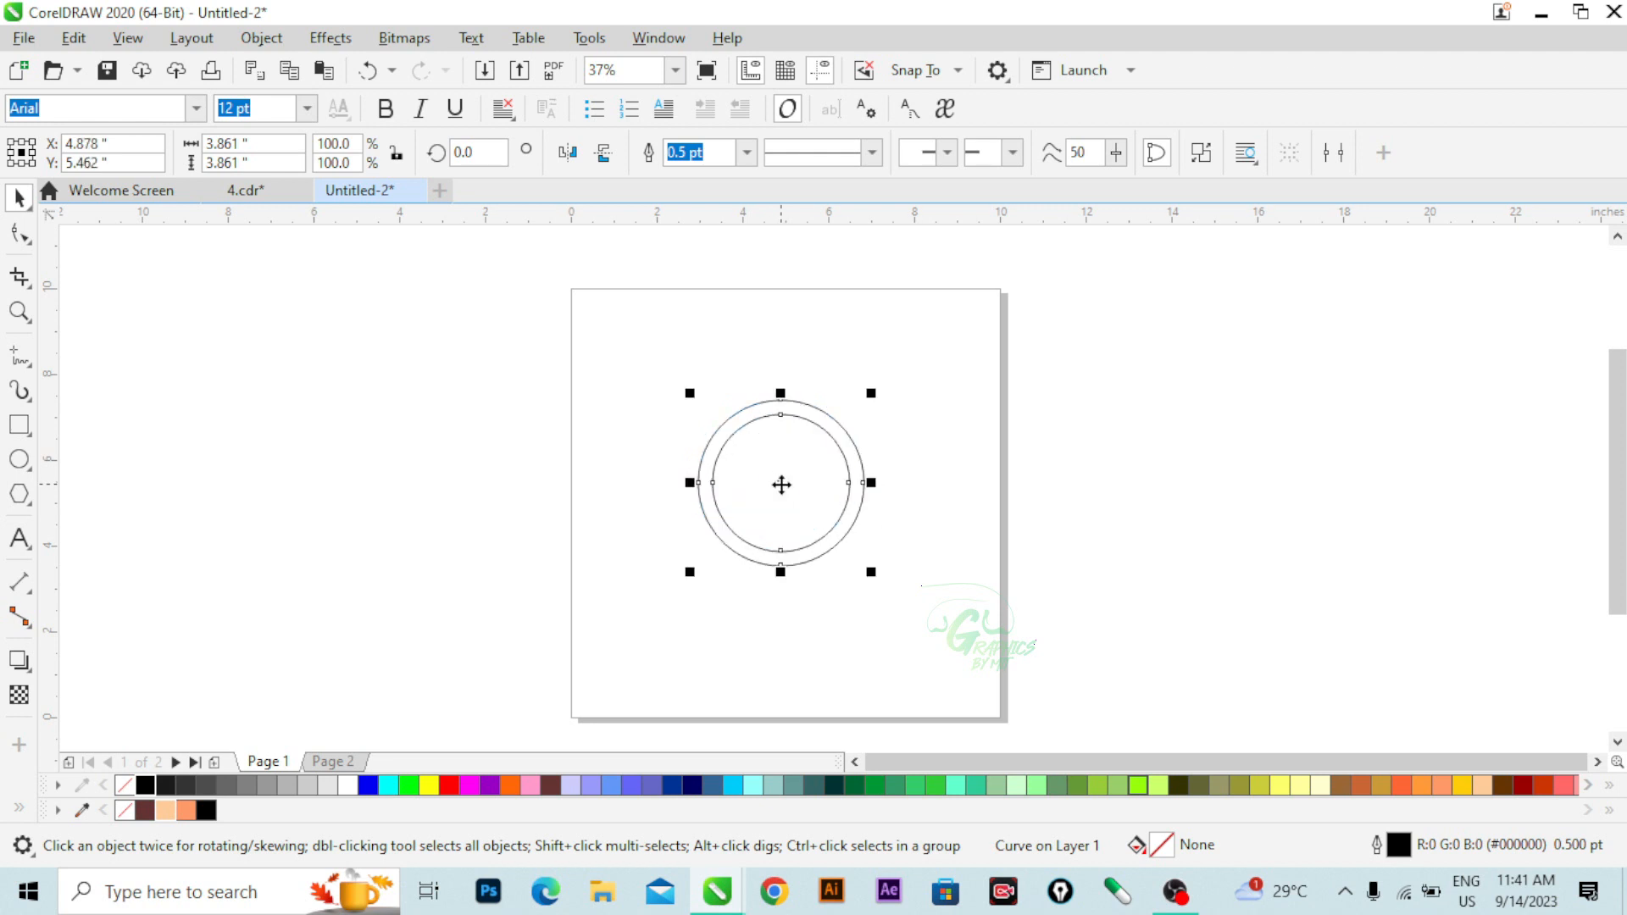
- Draw a narrow upright rectangle about 0.28 in. wide and 1.81 in. high inside the ring and align it to the ring's centre
left_click(21, 426)
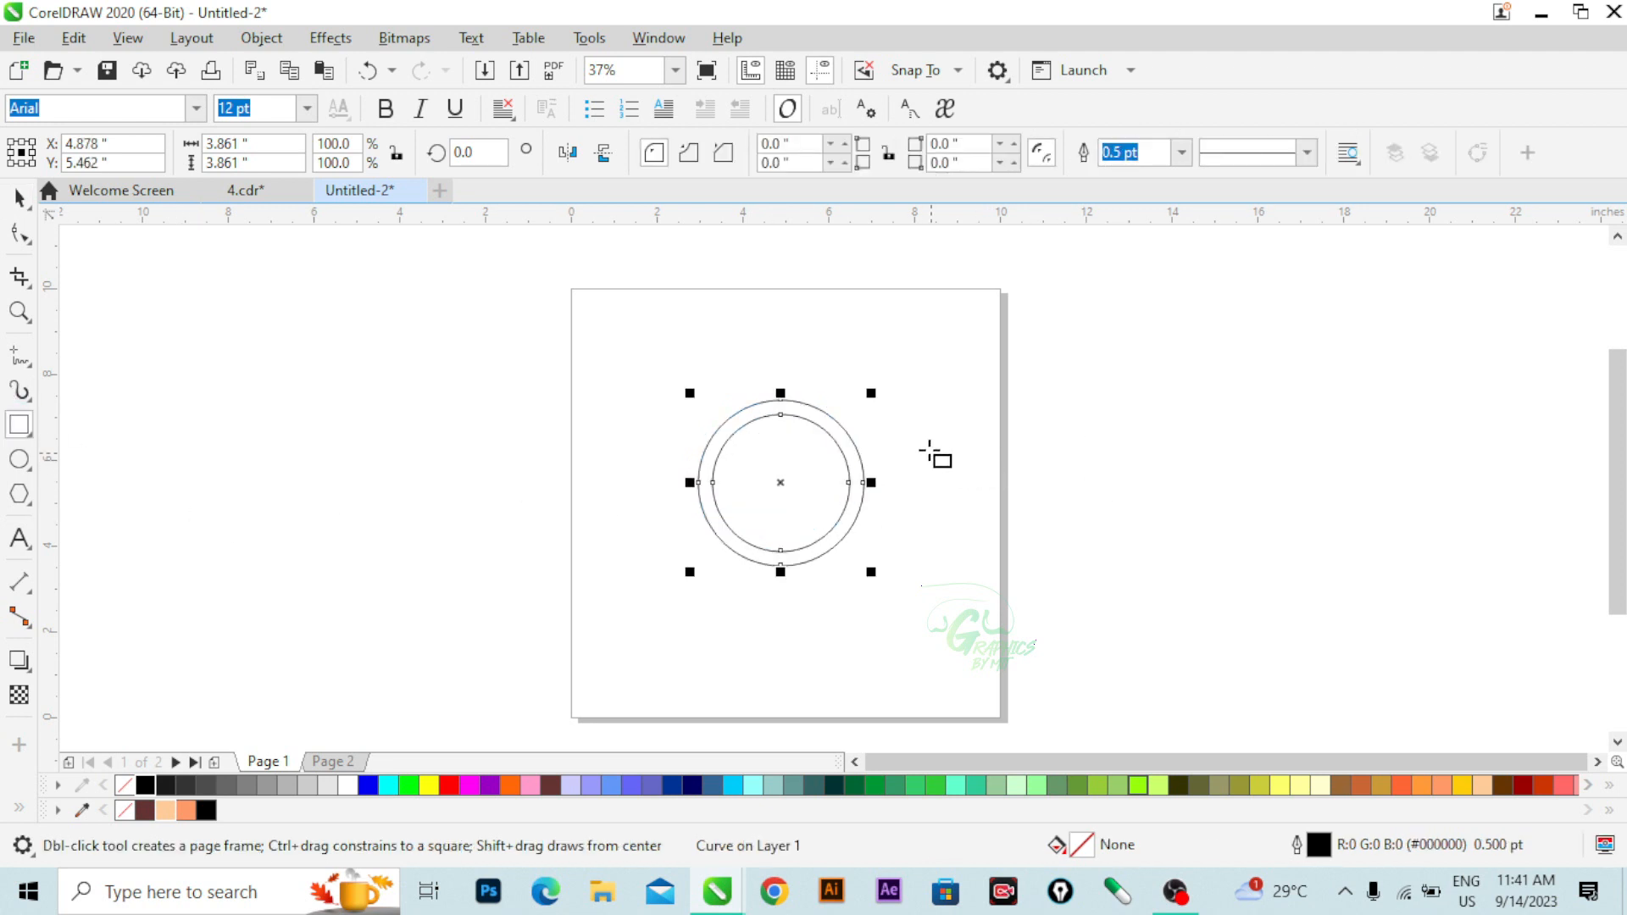
mouse_move(925, 429)
left_mouse_down()
mouse_move(939, 519)
mouse_move(936, 483)
mouse_move(937, 503)
mouse_move(783, 488)
mouse_move(781, 444)
mouse_move(780, 485)
left_mouse_up()
key("space")
scroll(781, 484, "up", 2)
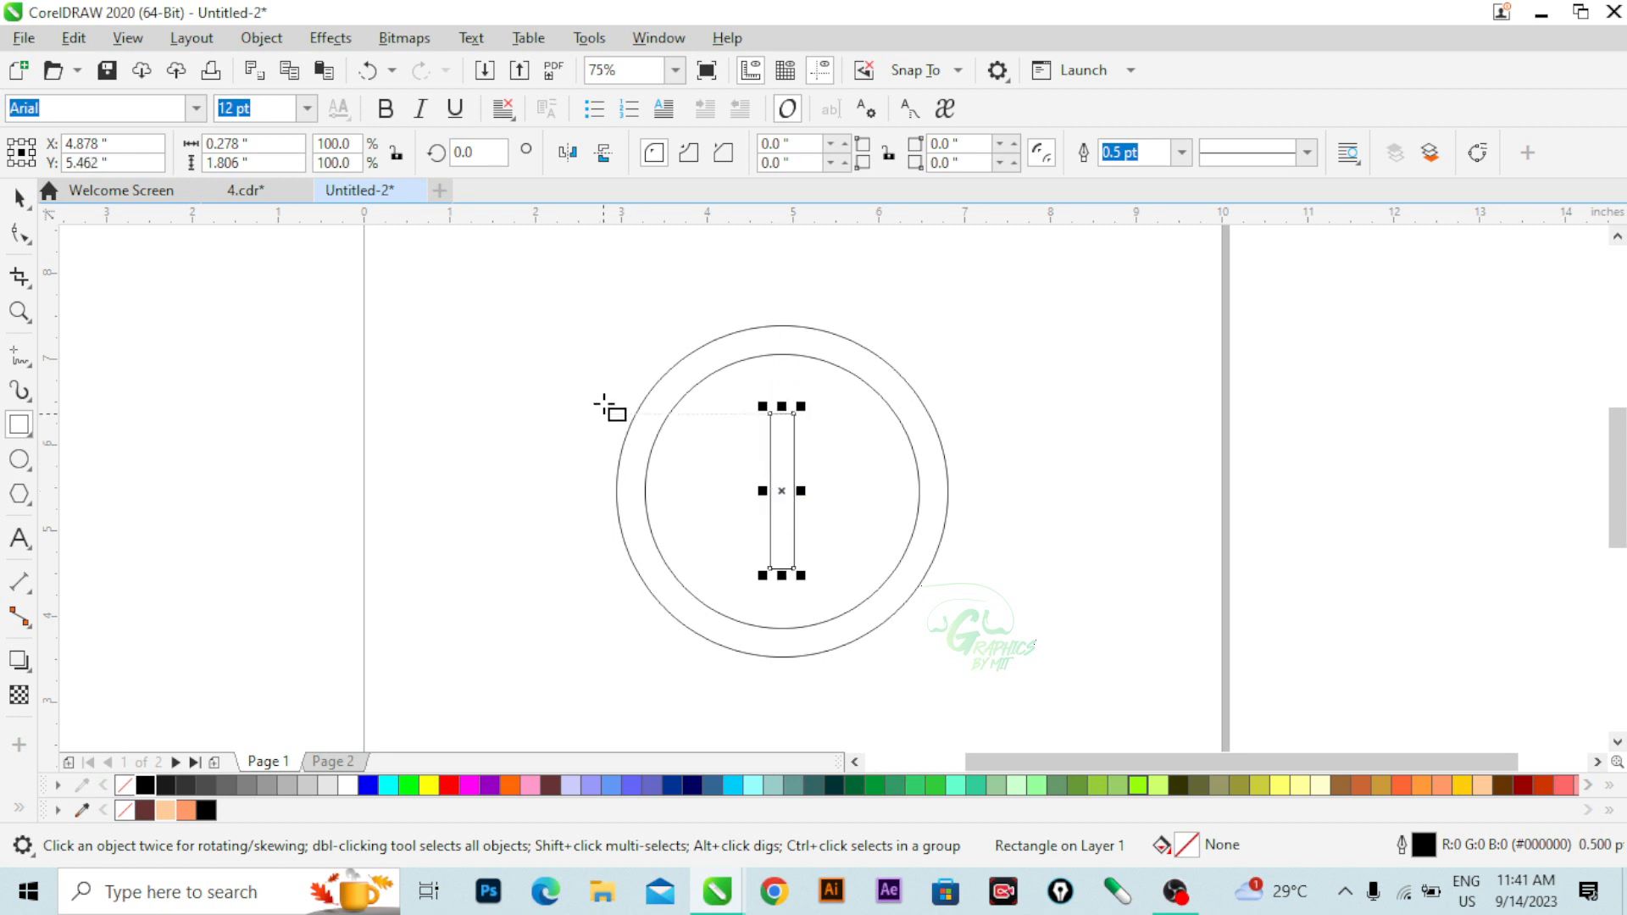
key("shift")
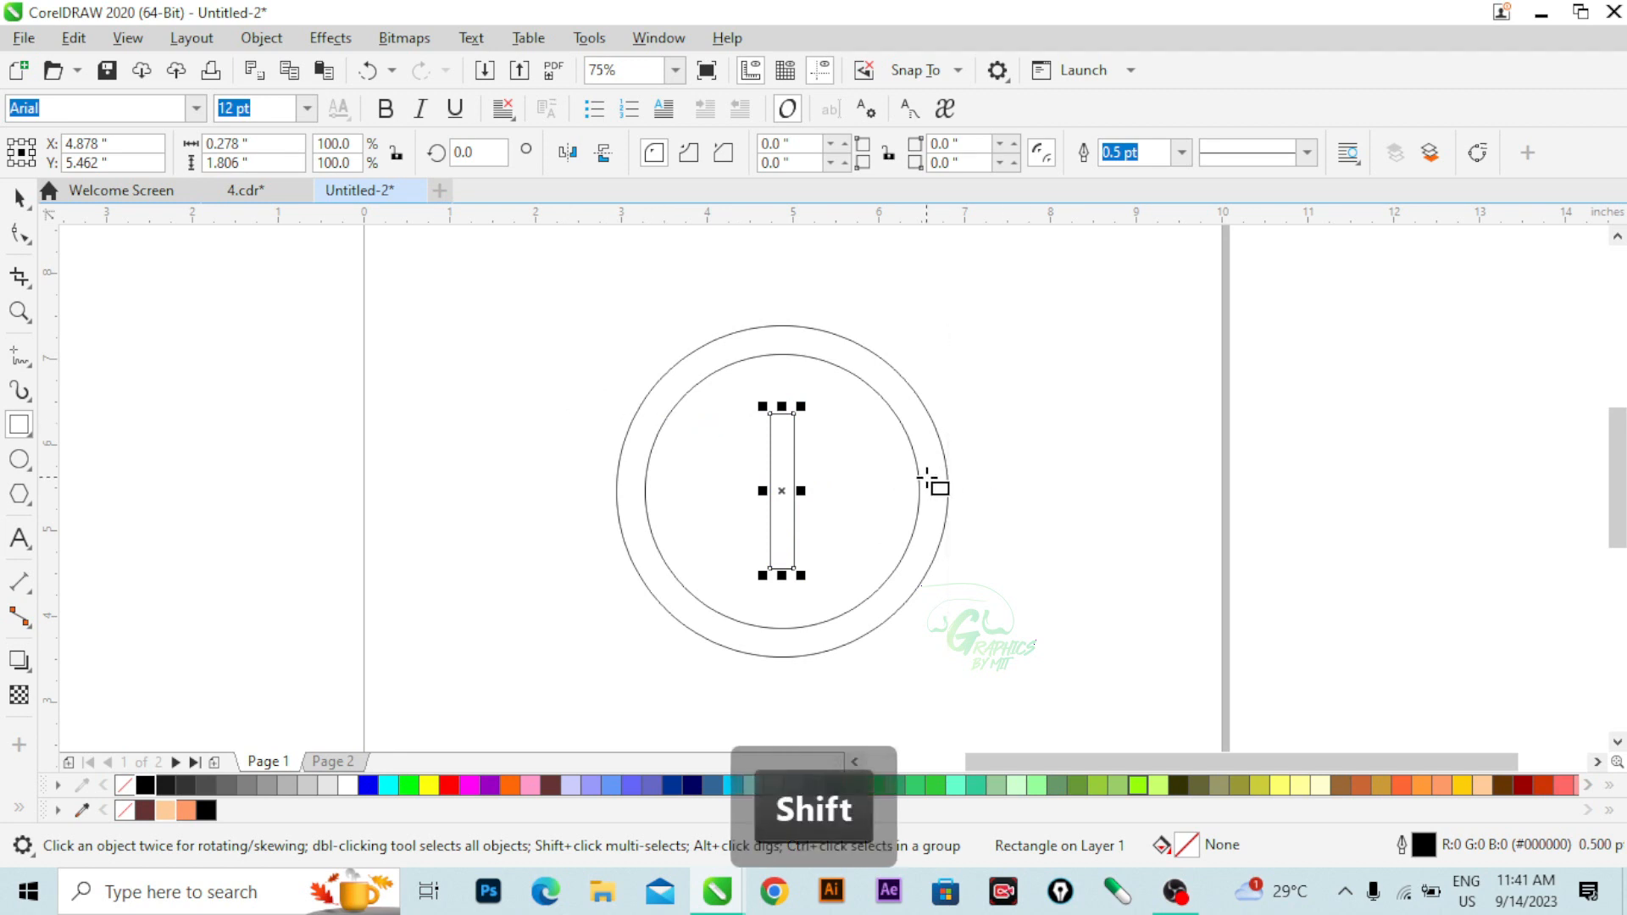
left_click(920, 475, "shift")
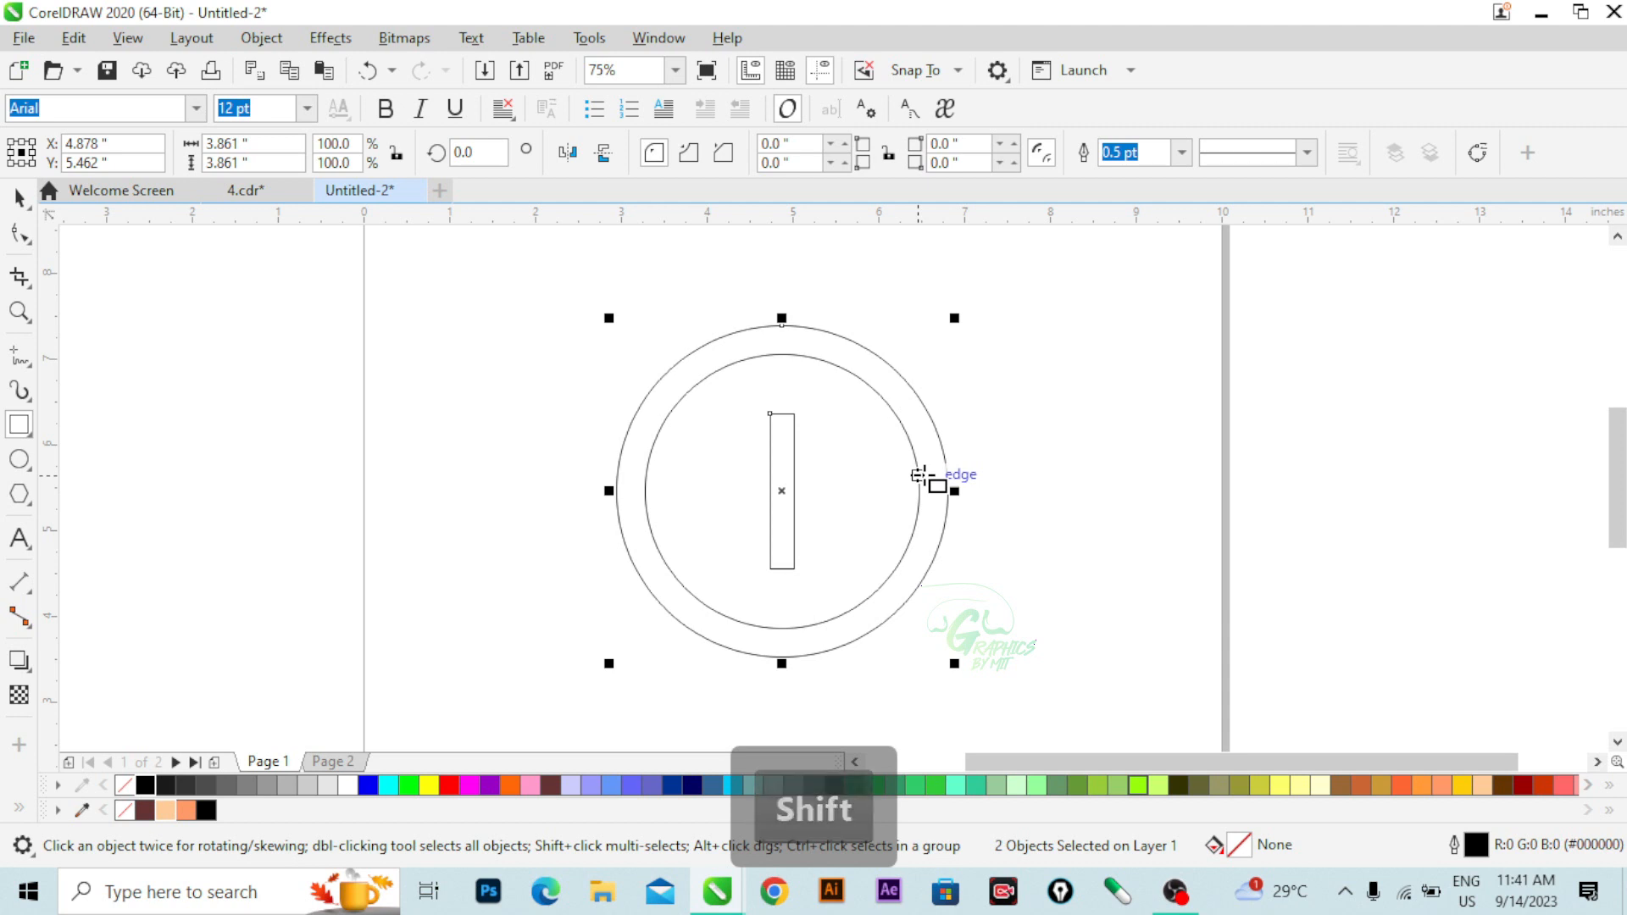
key("c")
key("e")
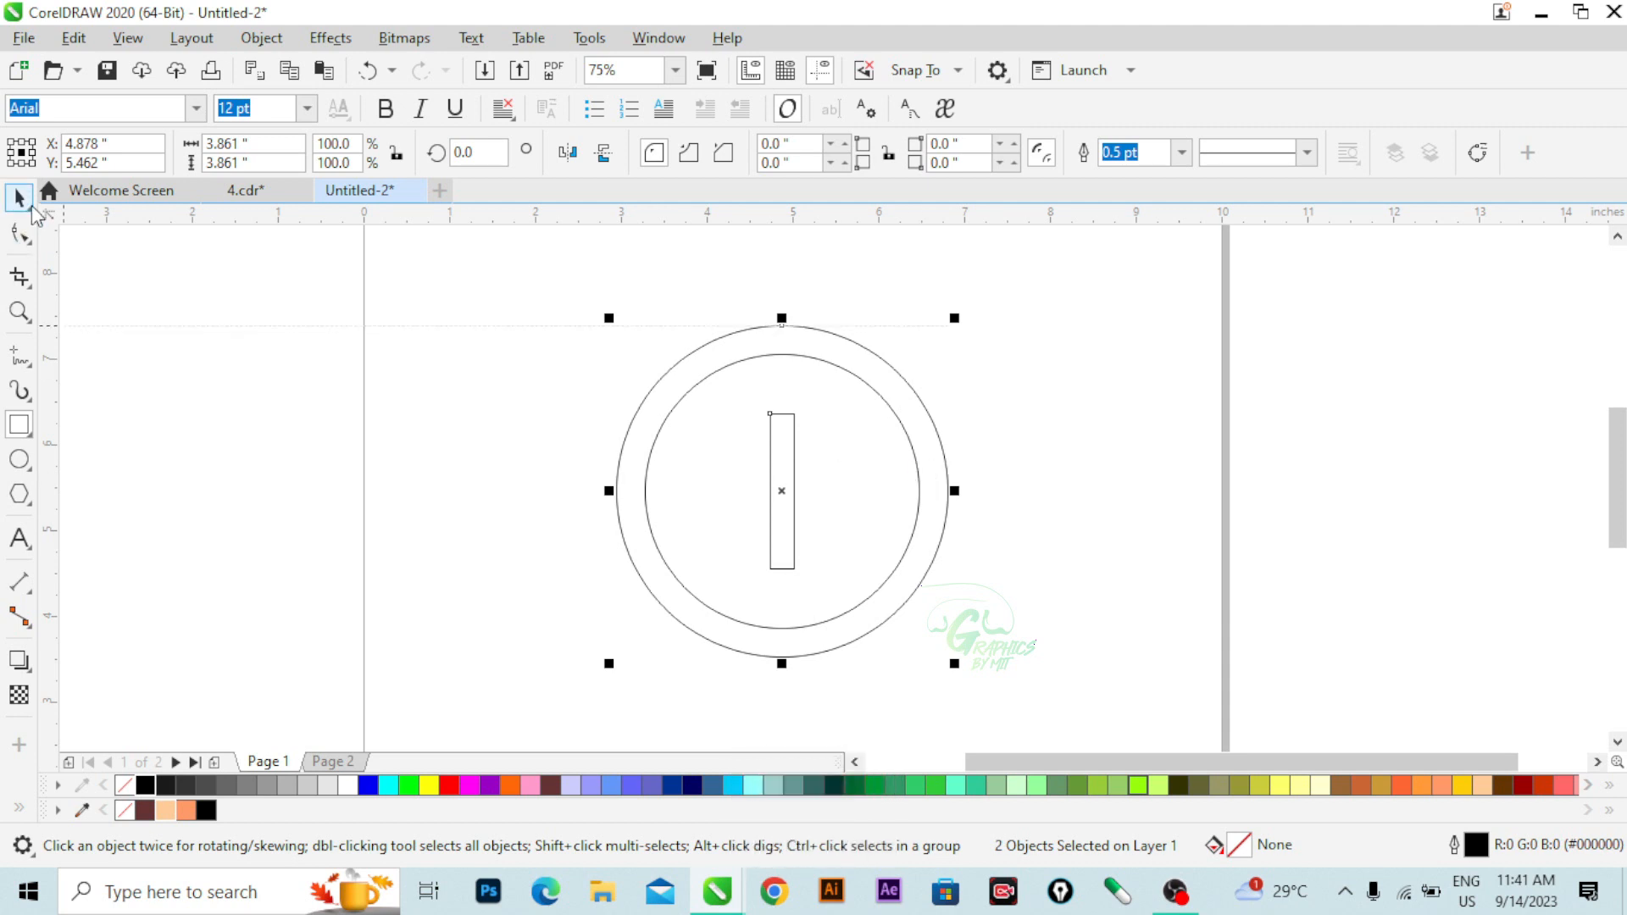
left_click(697, 452)
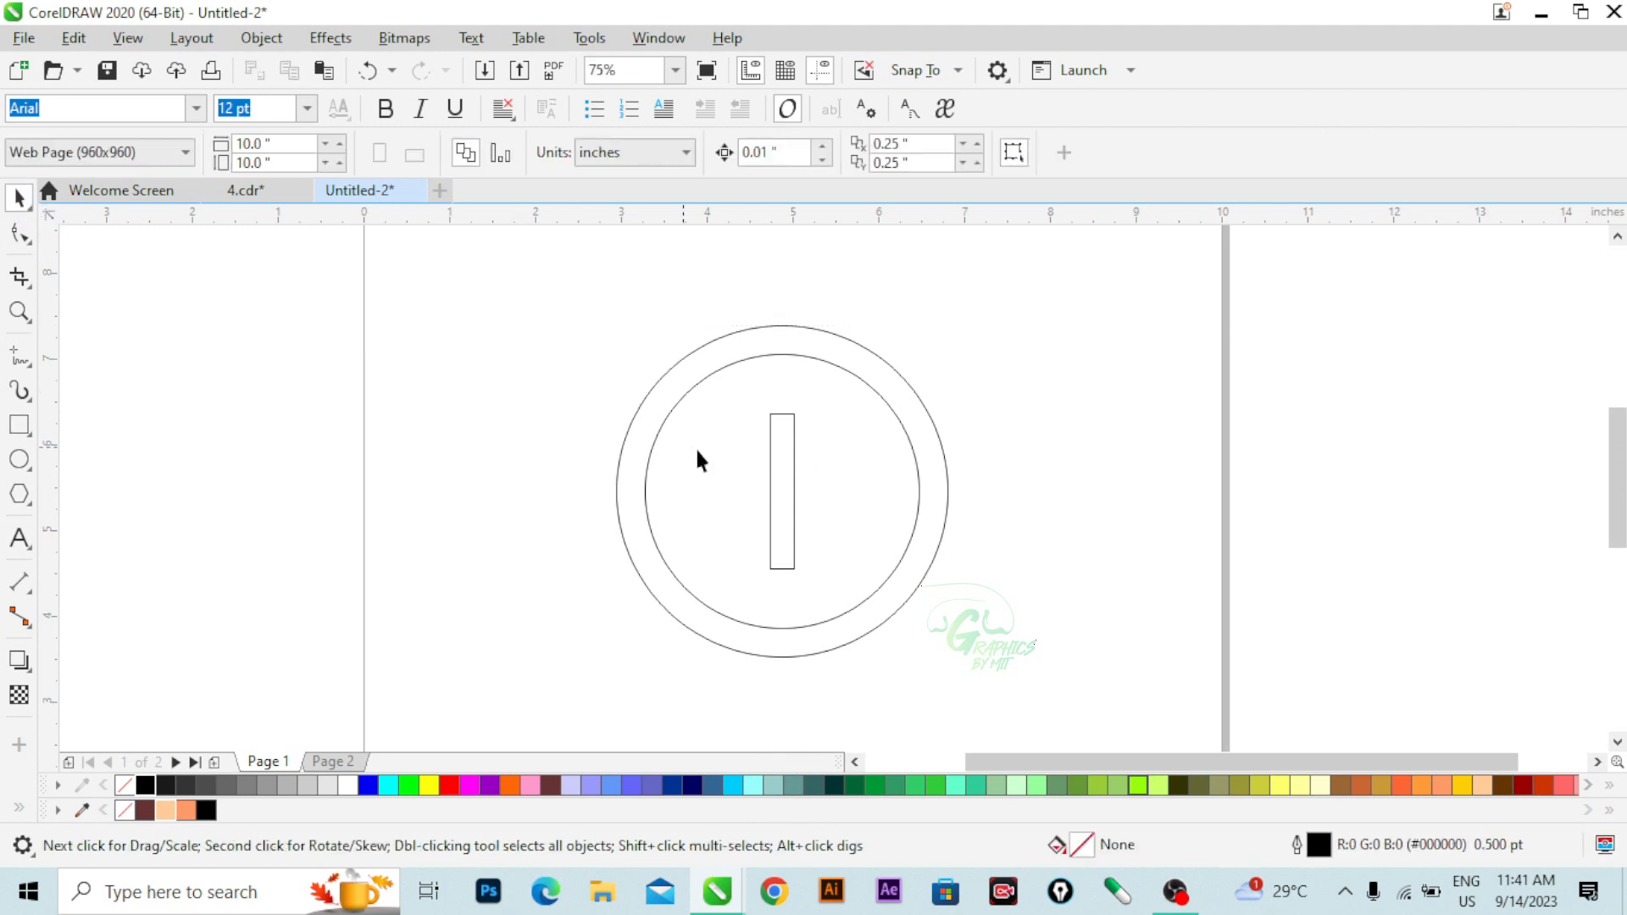
- Shorten the rectangle to about 0.9 in. high and move it straight up so its top meets the inner circle's top edge
left_click(781, 491)
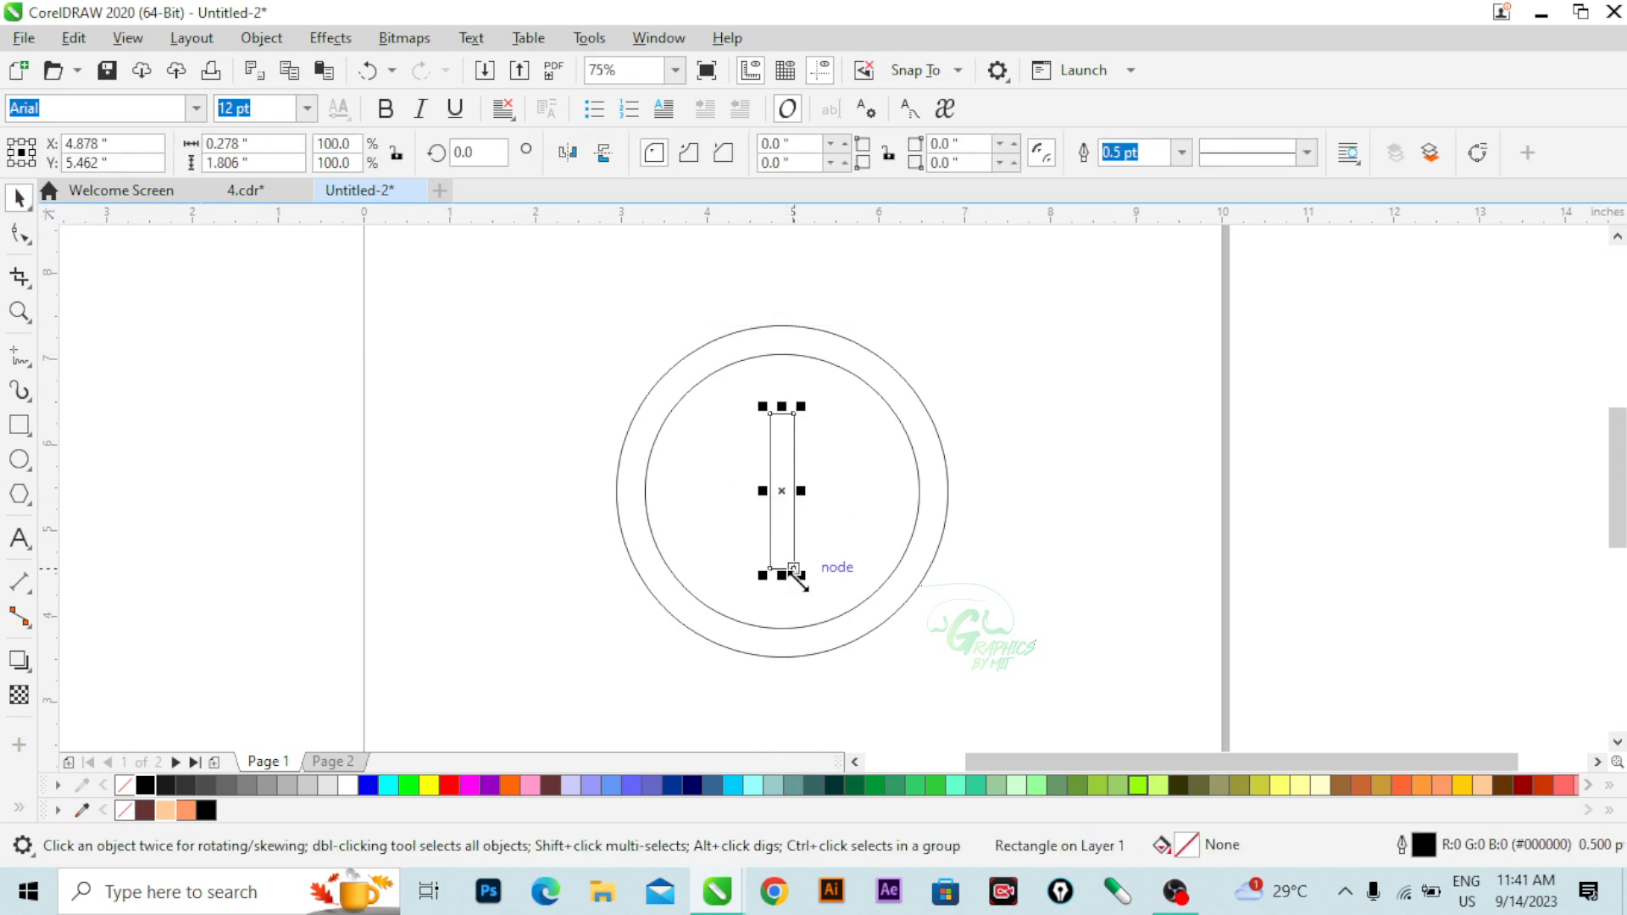
left_click_drag(784, 576, 780, 388)
key("shift")
scroll(781, 388, "up", 5)
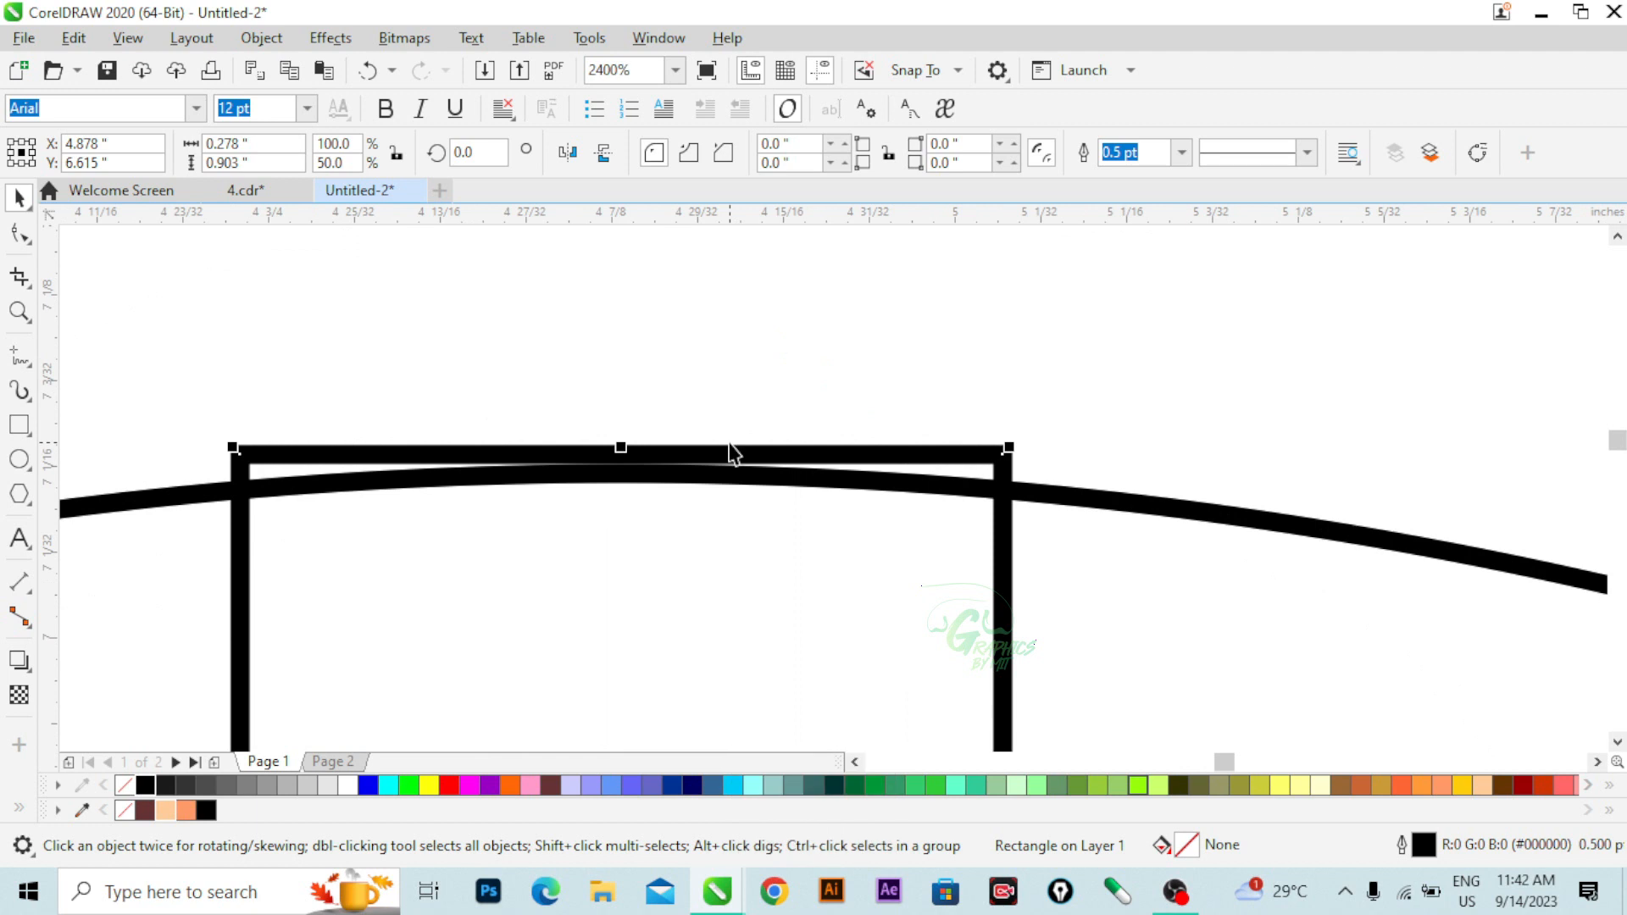
left_click_drag(737, 450, 744, 504)
key("shift")
scroll(700, 395, "down", 3)
scroll(700, 395, "down", 2)
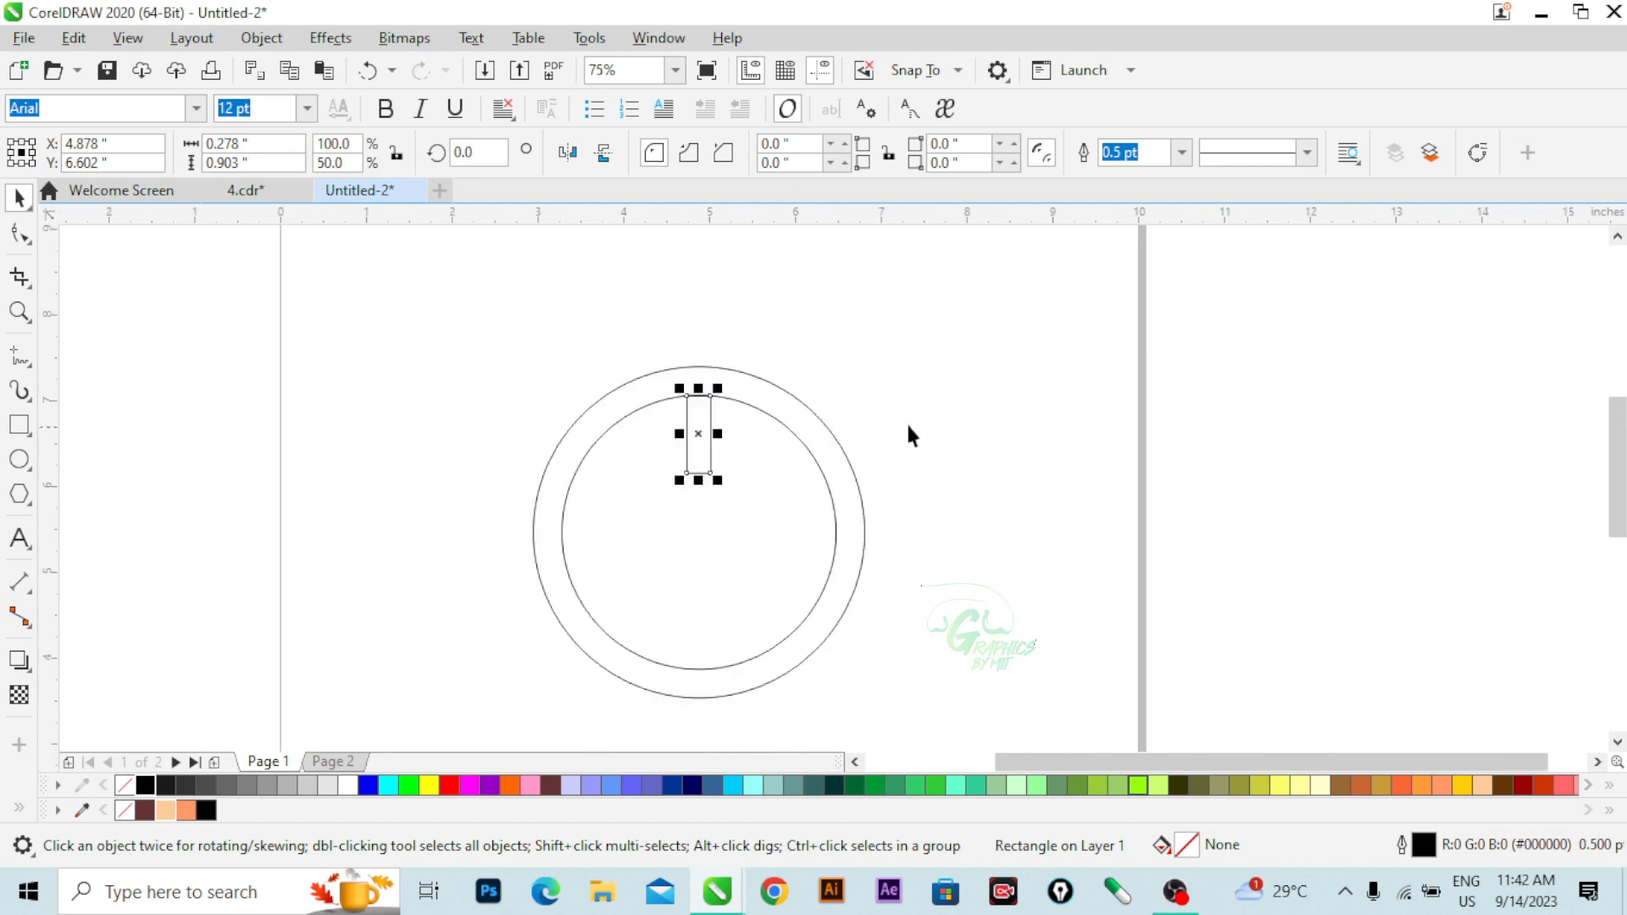
left_click(716, 462)
scroll(695, 418, "up", 1)
left_click_drag(733, 461, 699, 458)
key("shift")
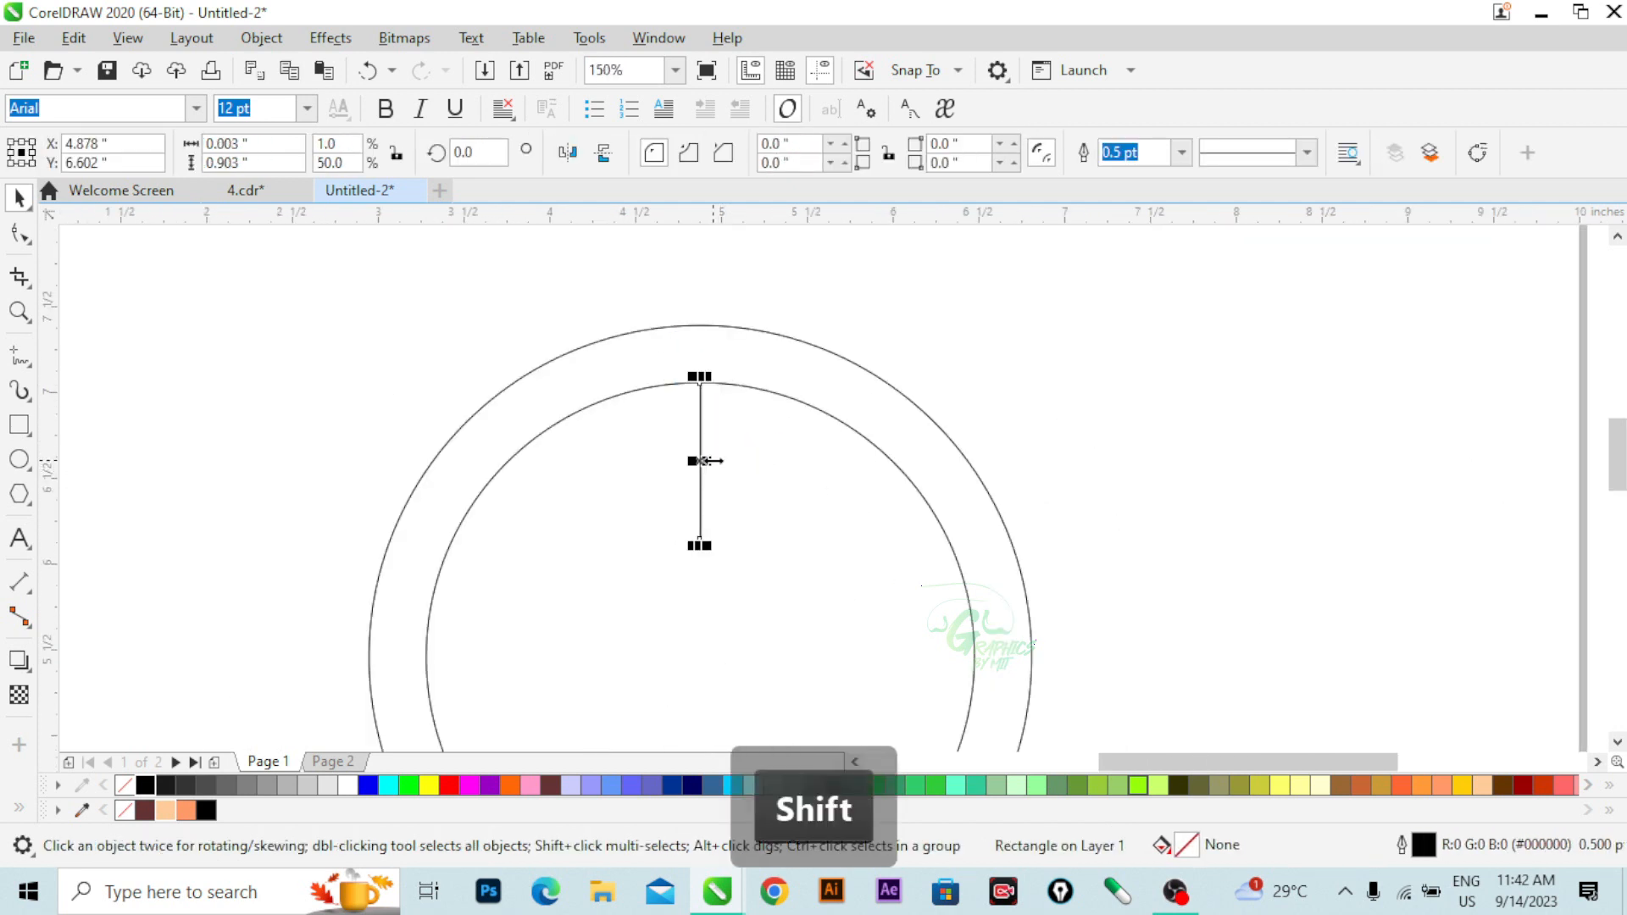
scroll(703, 461, "up", 1)
key("ctrl+z")
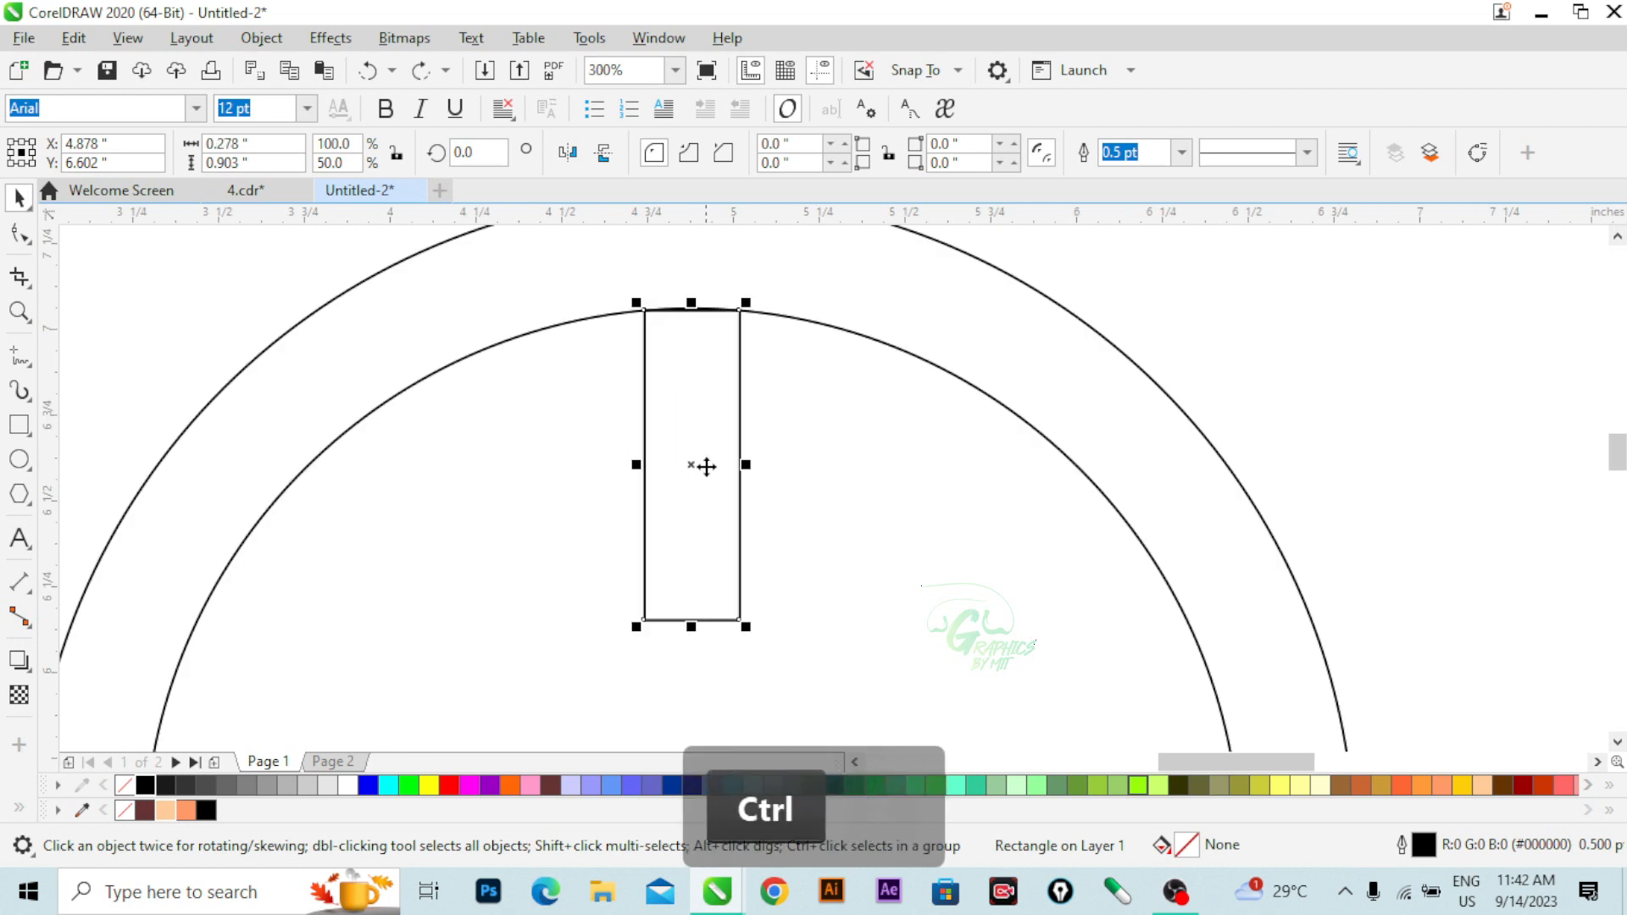
- Narrow the rectangle symmetrically about its centre to about 0.15 in. wide
key("shift")
left_click_drag(749, 461, 717, 461)
scroll(712, 411, "down", 3)
left_click(813, 426)
scroll(719, 429, "up", 3)
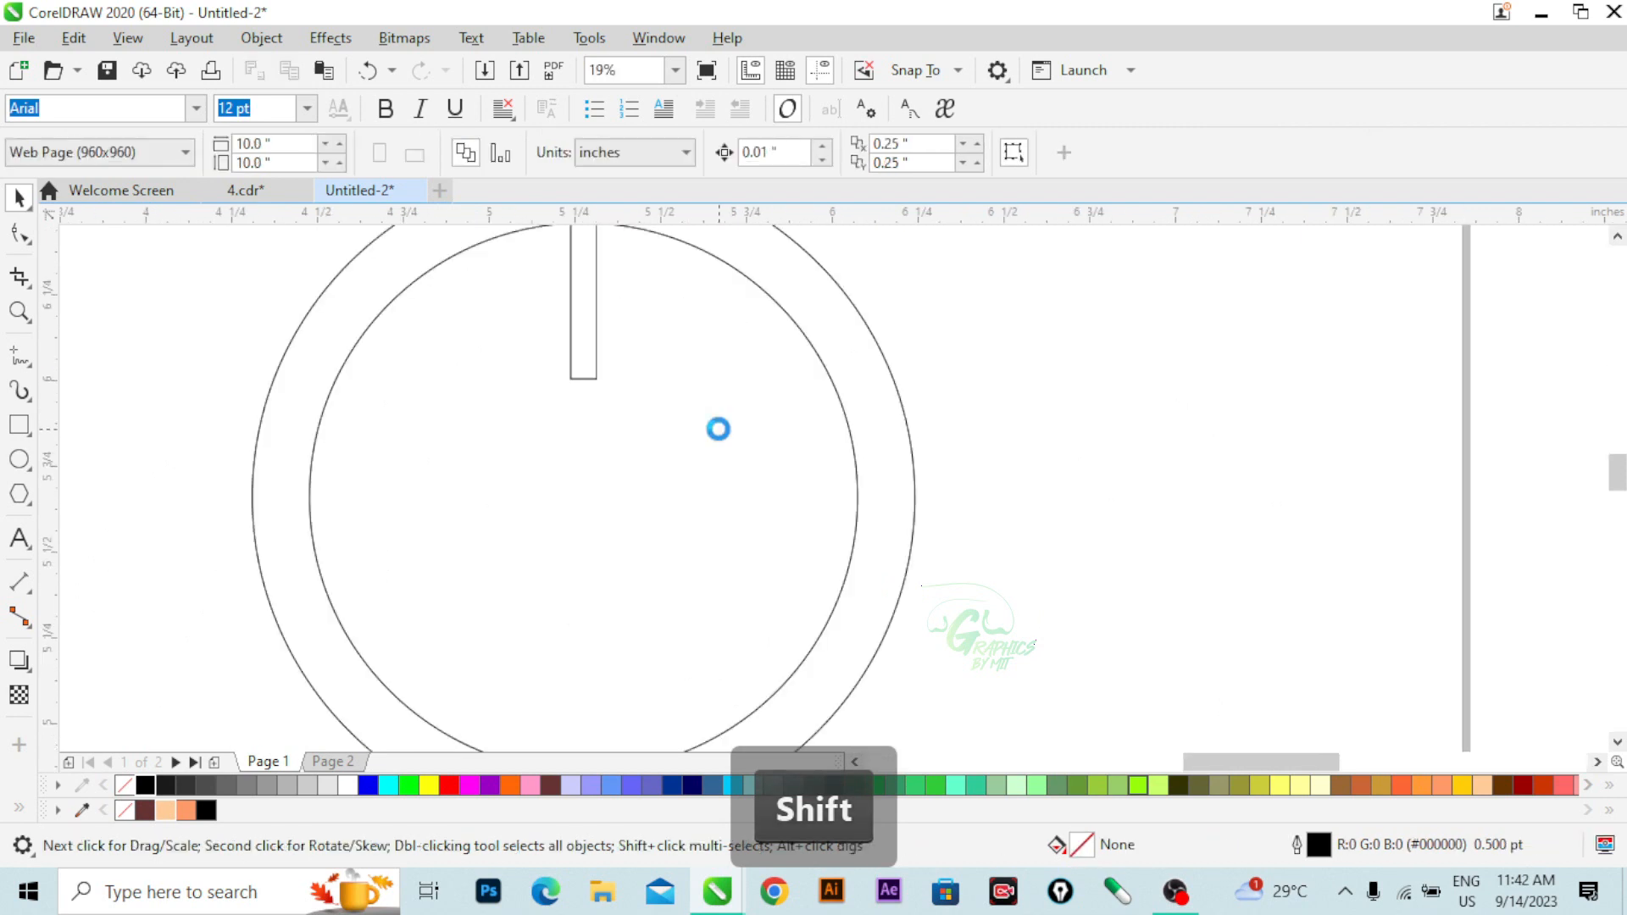
scroll(670, 423, "down", 2)
scroll(634, 414, "up", 3)
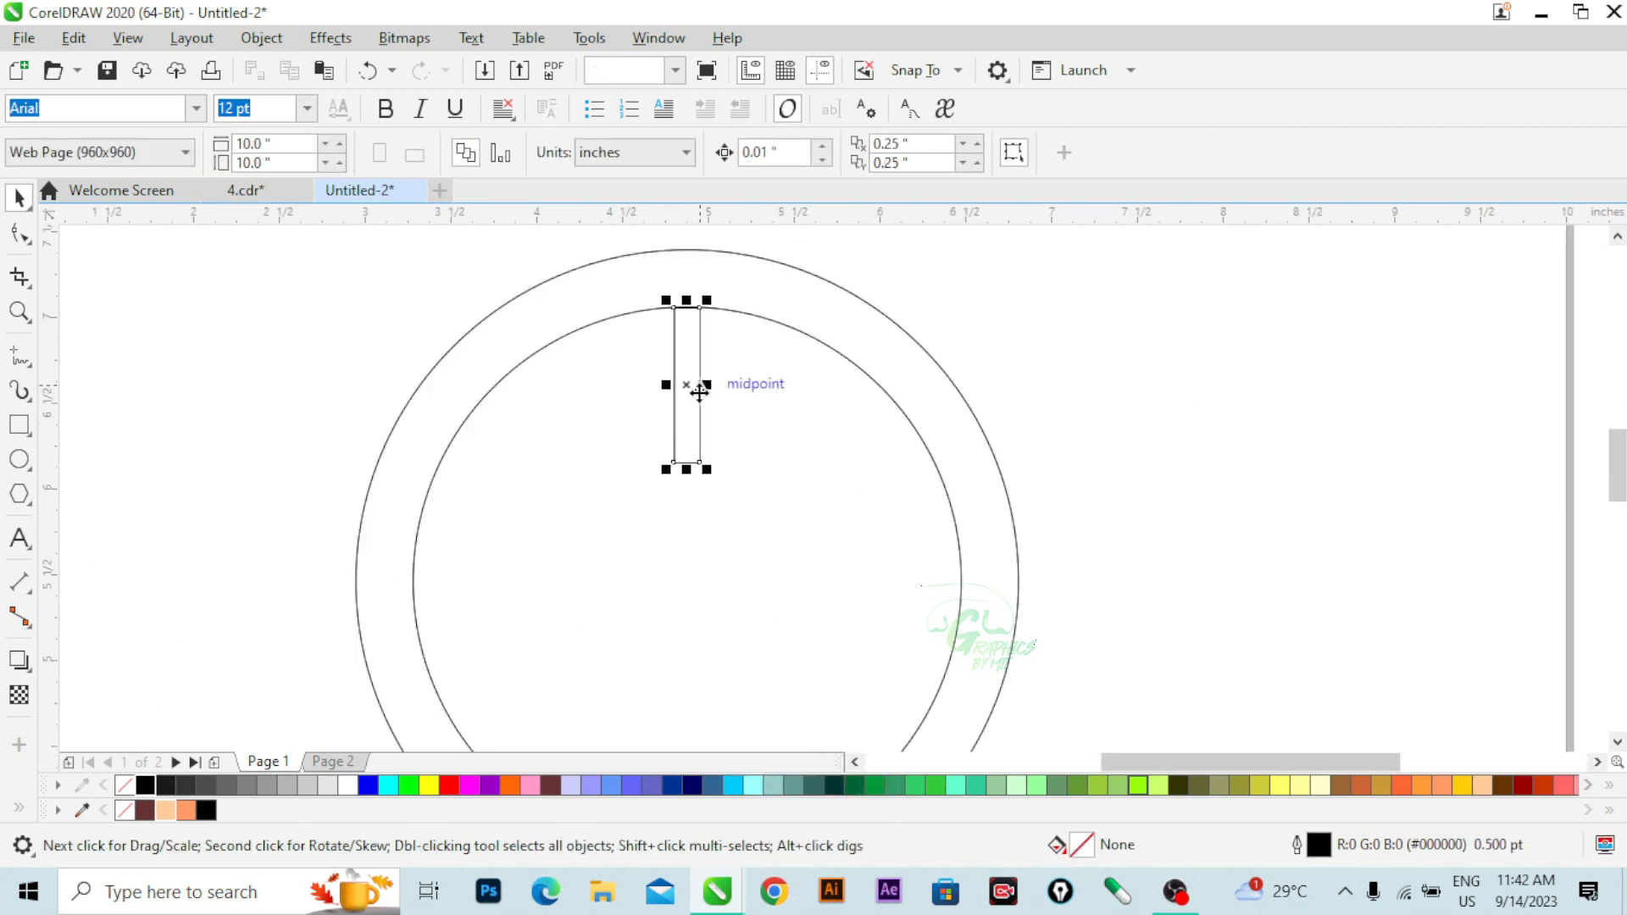
- Shorten the rectangle from its lower end to about 0.56 in. high, forming an hour marker
left_click(693, 464)
left_click_drag(687, 468, 681, 411)
scroll(676, 412, "down", 3)
left_click(709, 425)
scroll(670, 403, "up", 3)
scroll(658, 389, "down", 2)
- Move the marker's rotation centre to the middle of the ring and create a copy rotated 30° clockwise around it
left_click(637, 386)
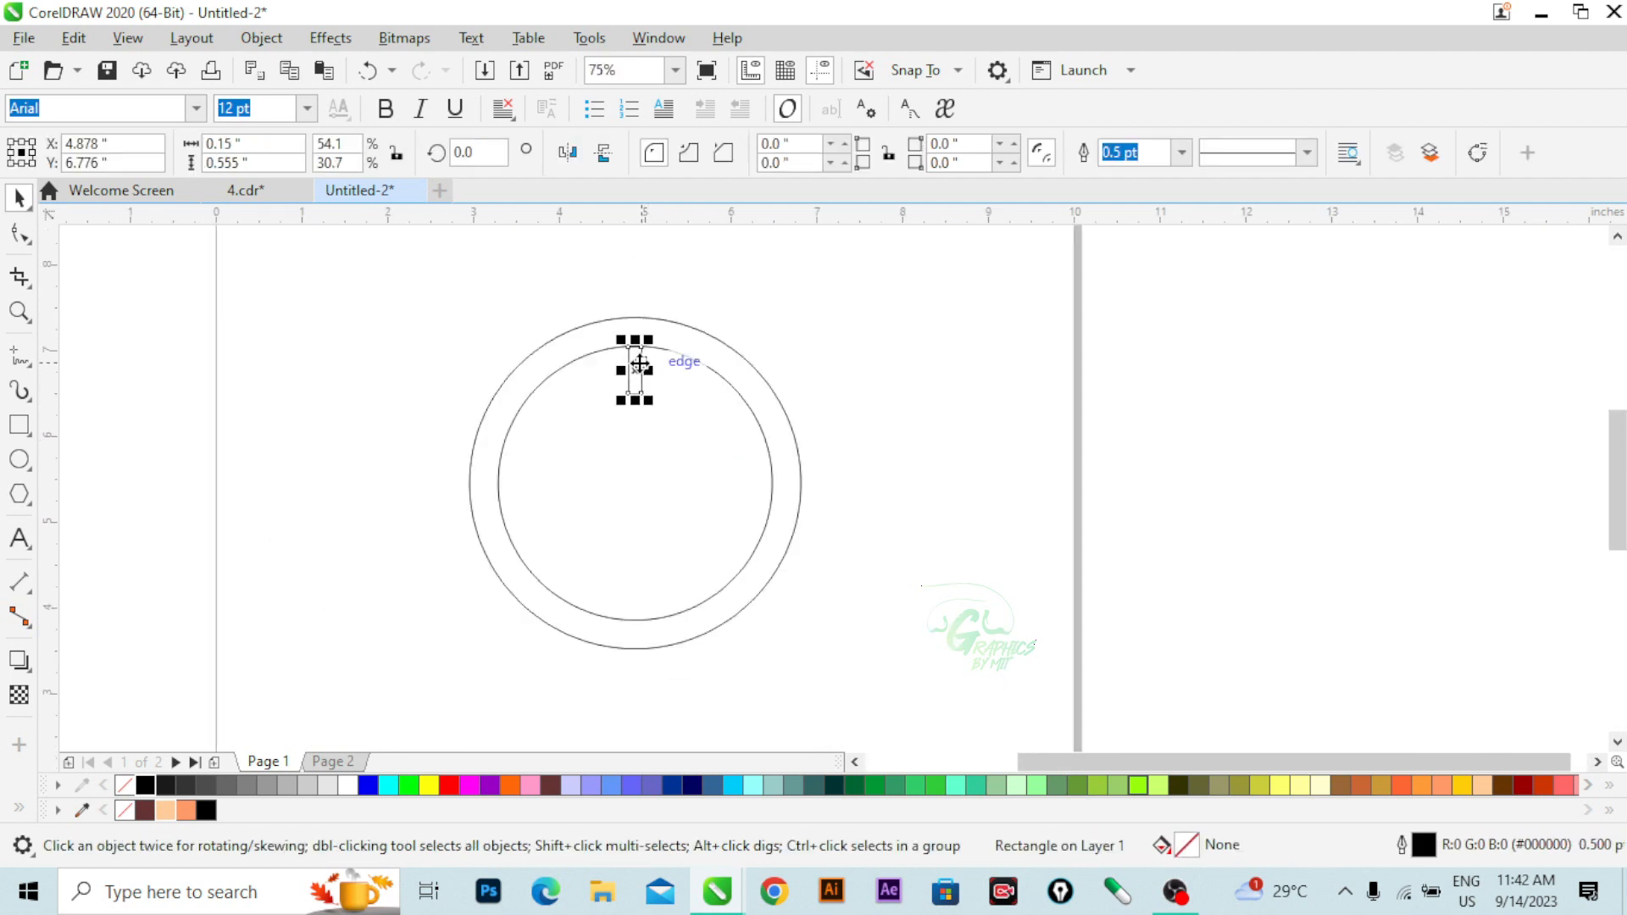
scroll(634, 361, "up", 2)
scroll(613, 354, "up", 2)
scroll(616, 353, "down", 2)
left_click(617, 358)
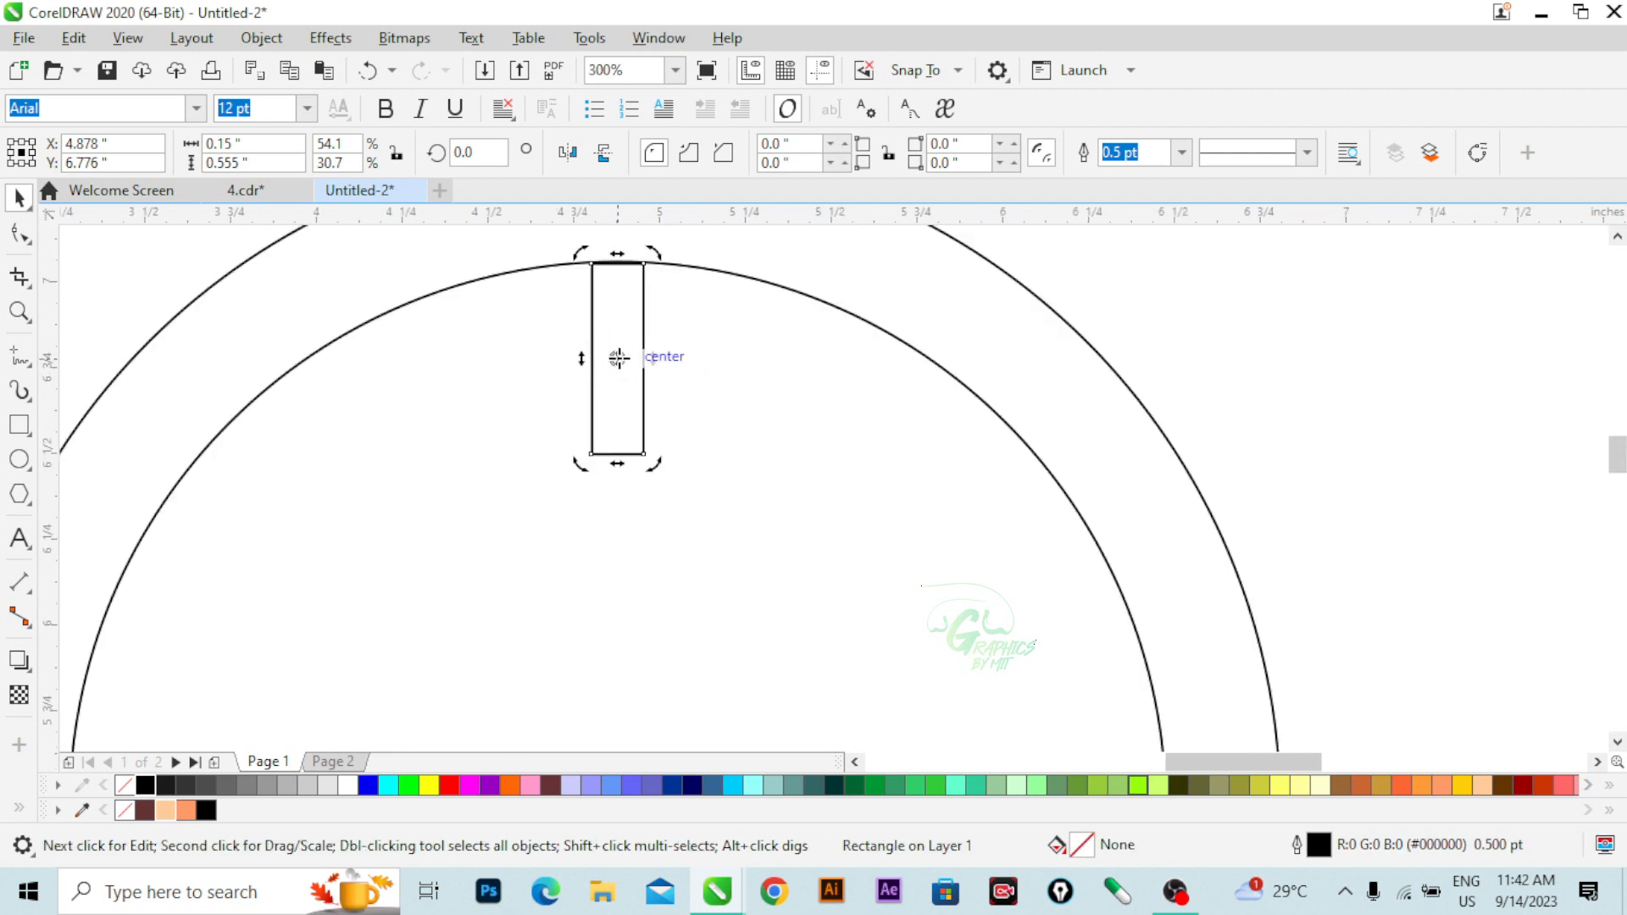
scroll(636, 398, "down", 2)
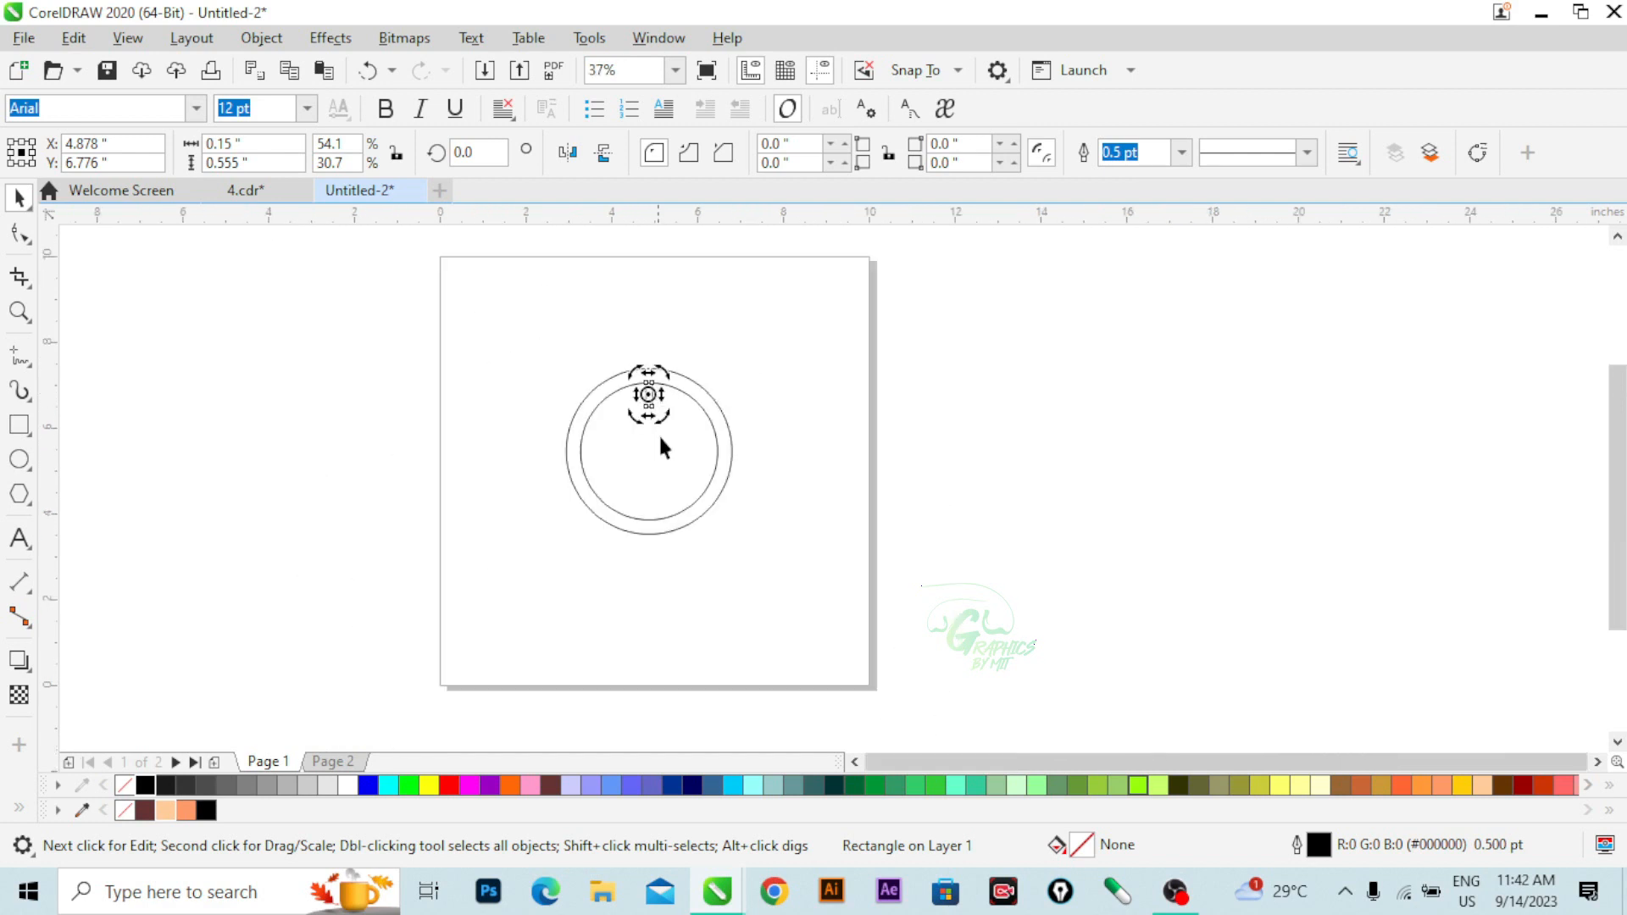
left_click_drag(632, 337, 631, 449)
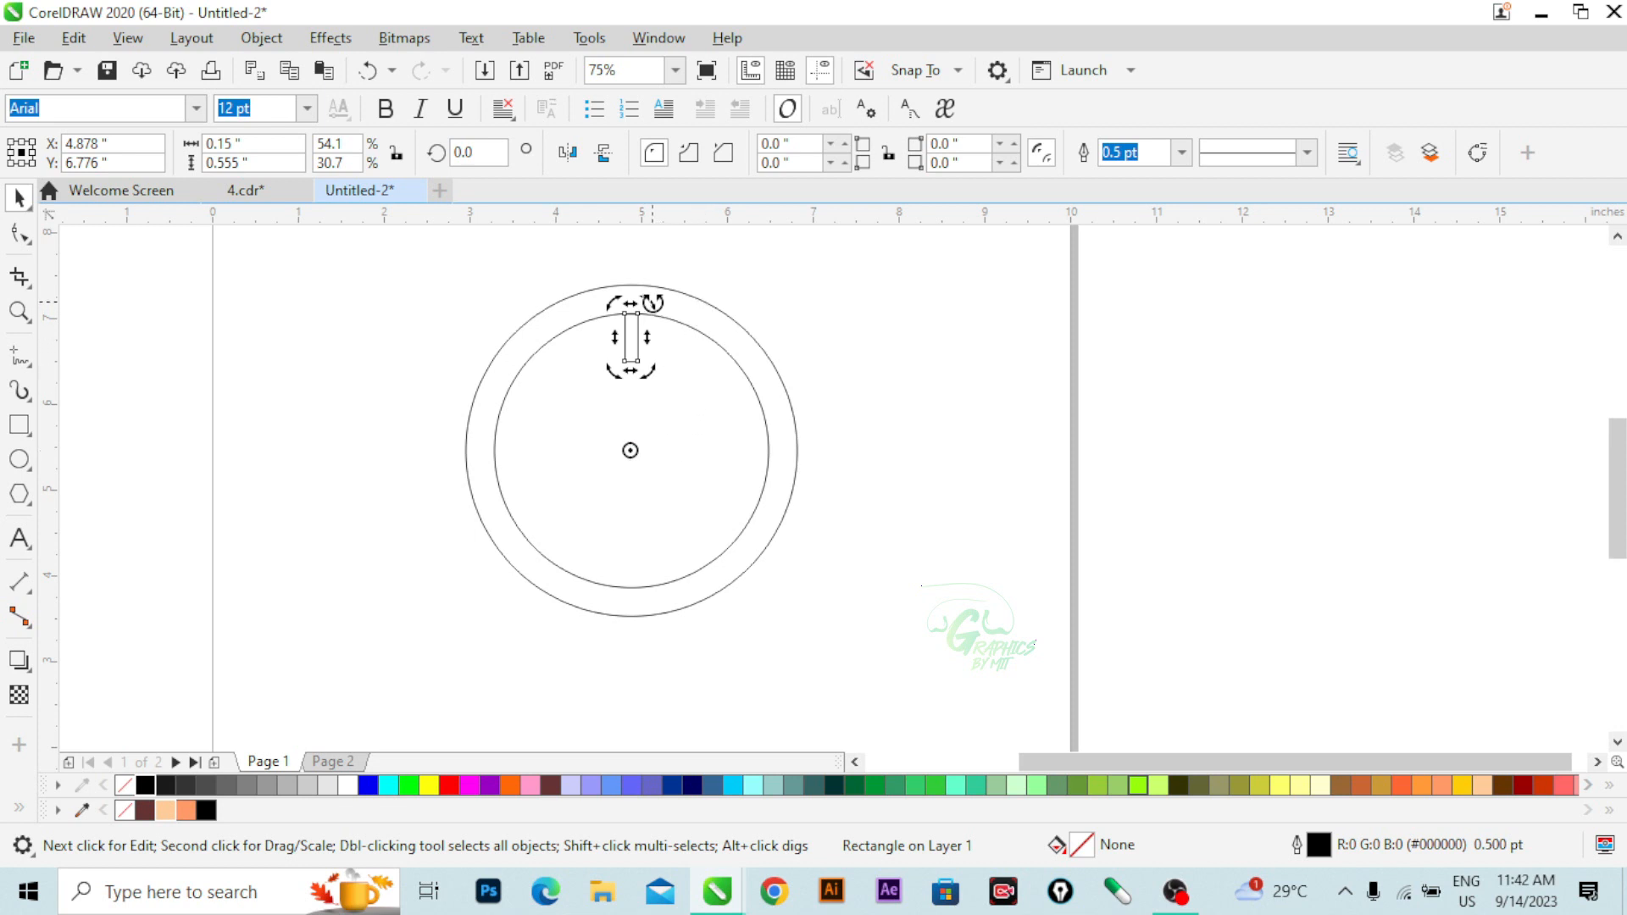
left_click_drag(653, 305, 710, 337)
key("ctrl")
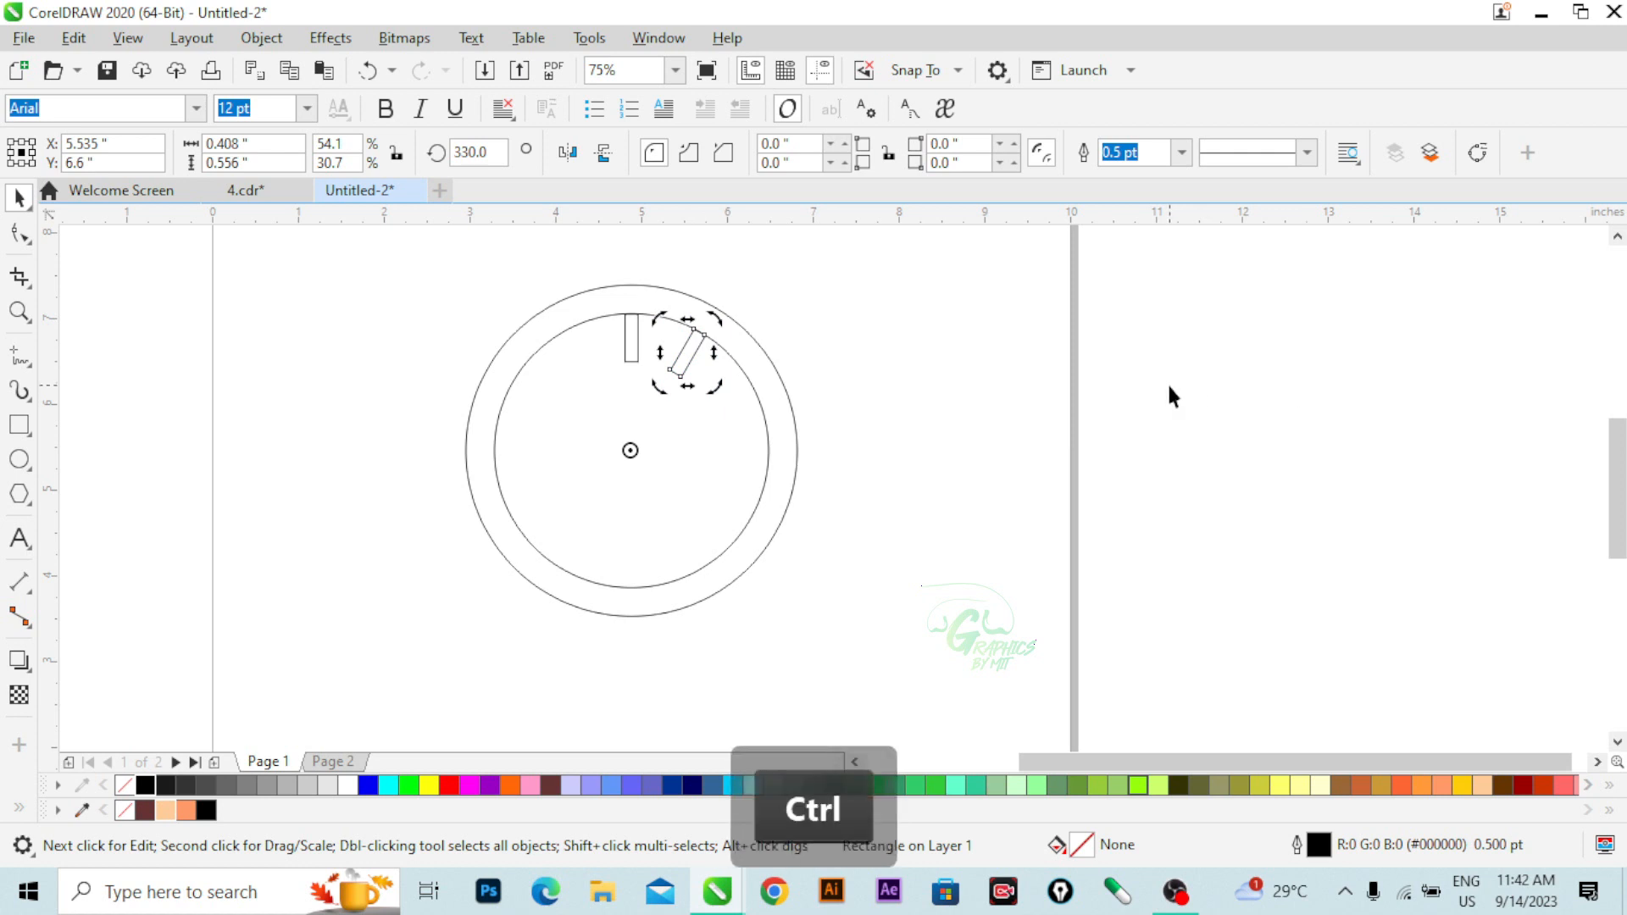
- Repeat the rotated copy ten more times to complete twelve evenly spaced hour markers around the dial
key("ctrl+r")
key("ctrl+r")
key("ctrl+r")
key("ctrl+r")
key("ctrl+r")
key("ctrl+r")
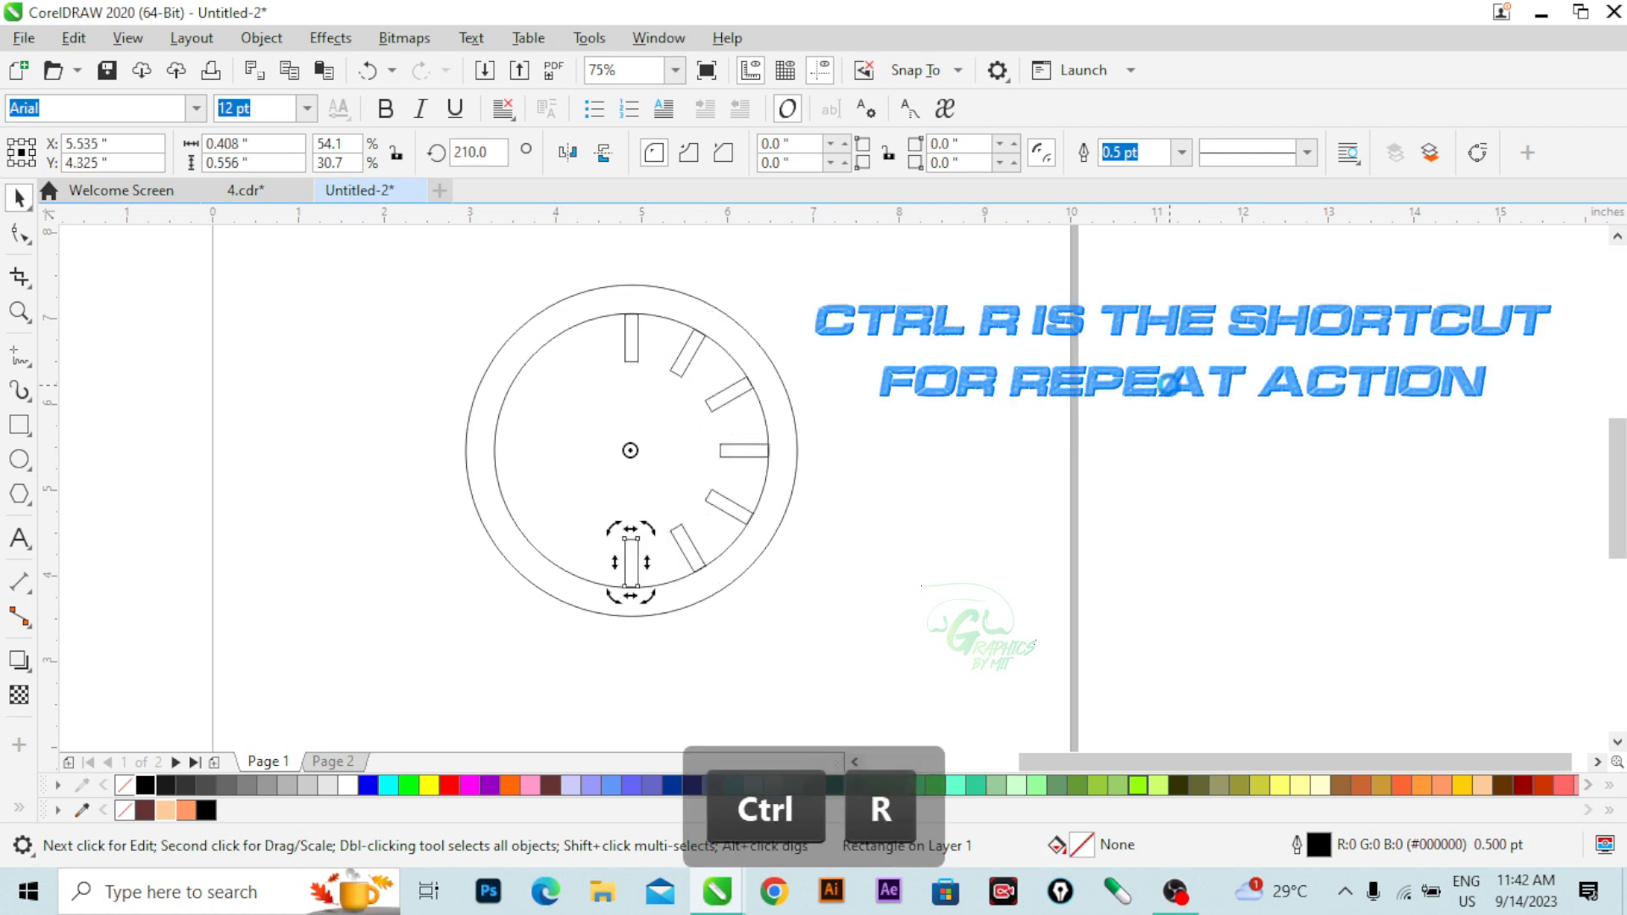
key("ctrl+r")
key("ctrl+r")
key("ctrl+r")
key("ctrl+r")
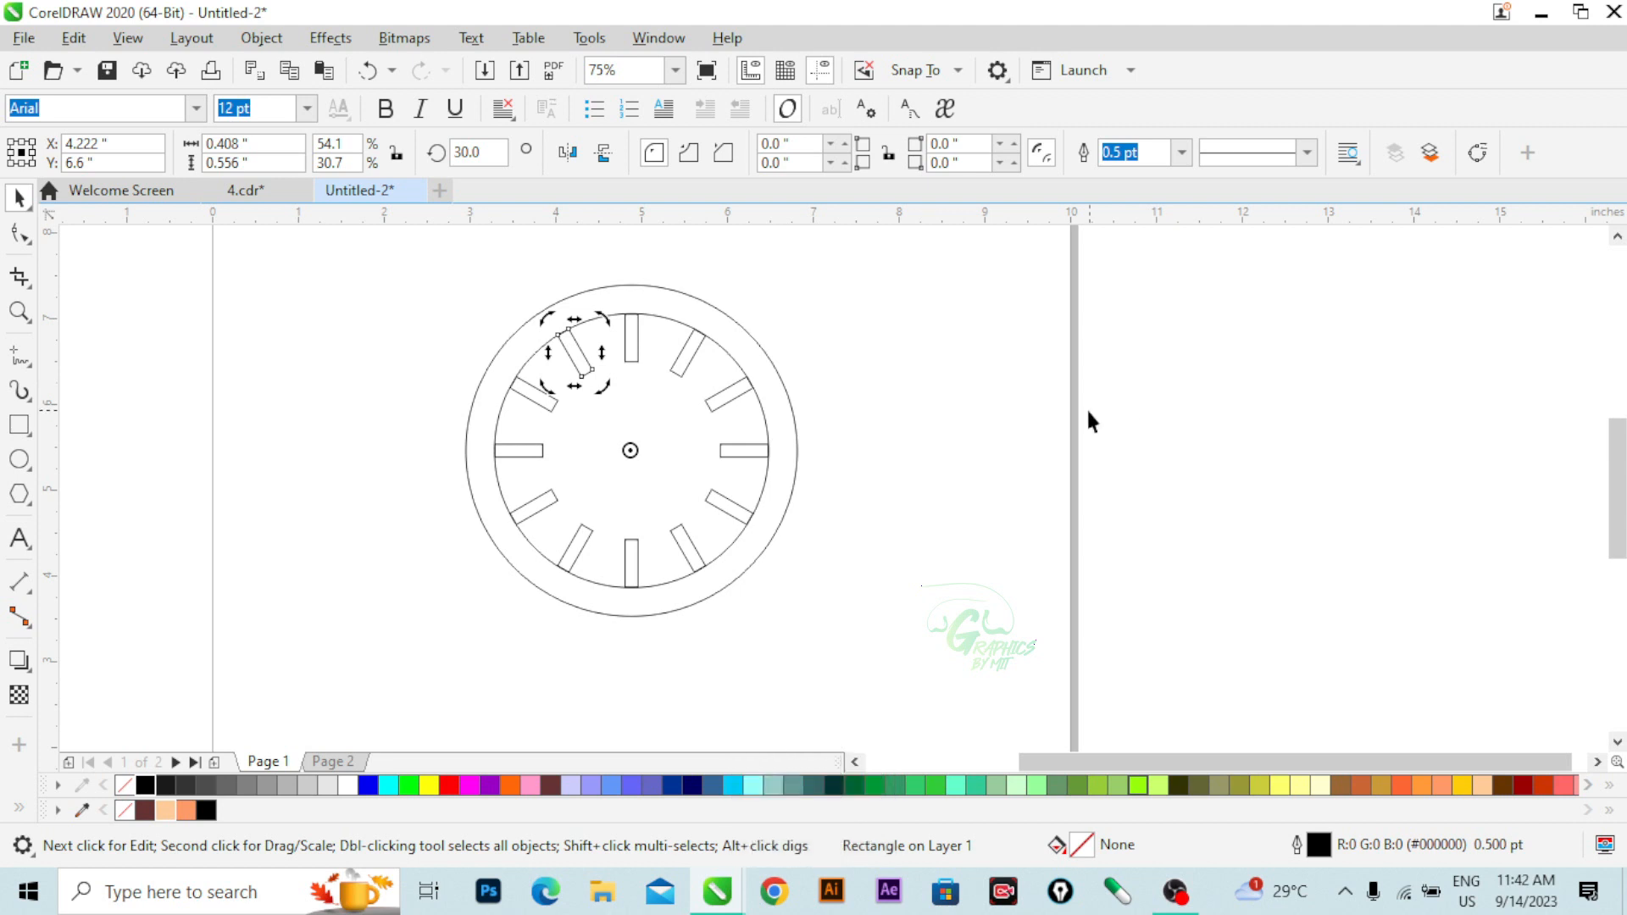
left_click(888, 463)
scroll(582, 428, "down", 1)
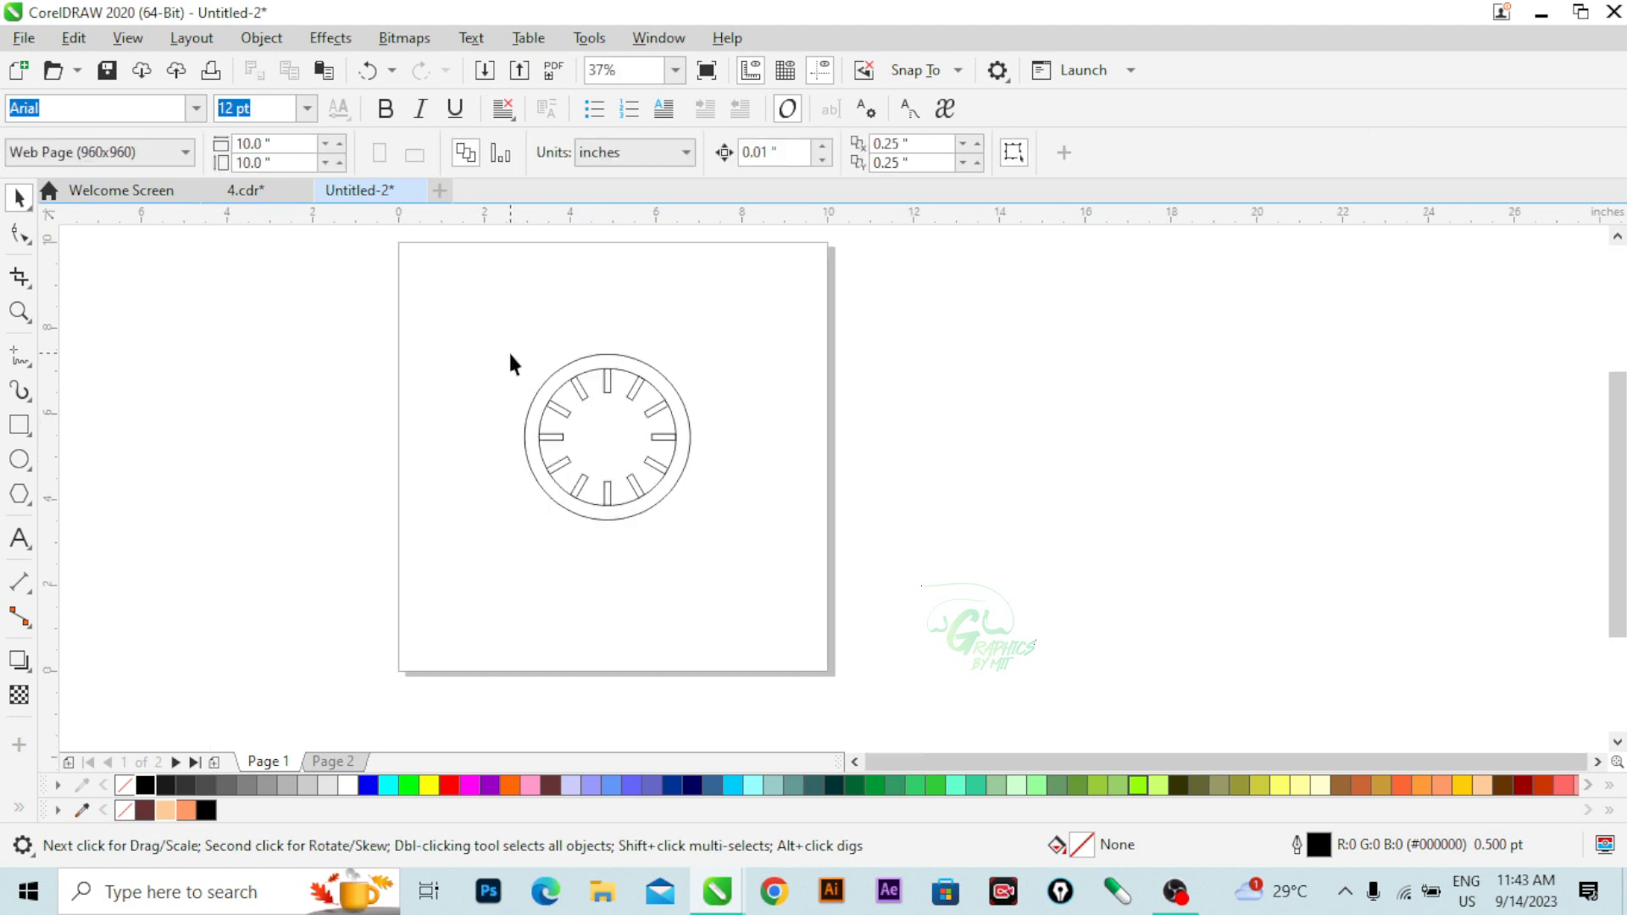
left_click_drag(498, 338, 745, 574)
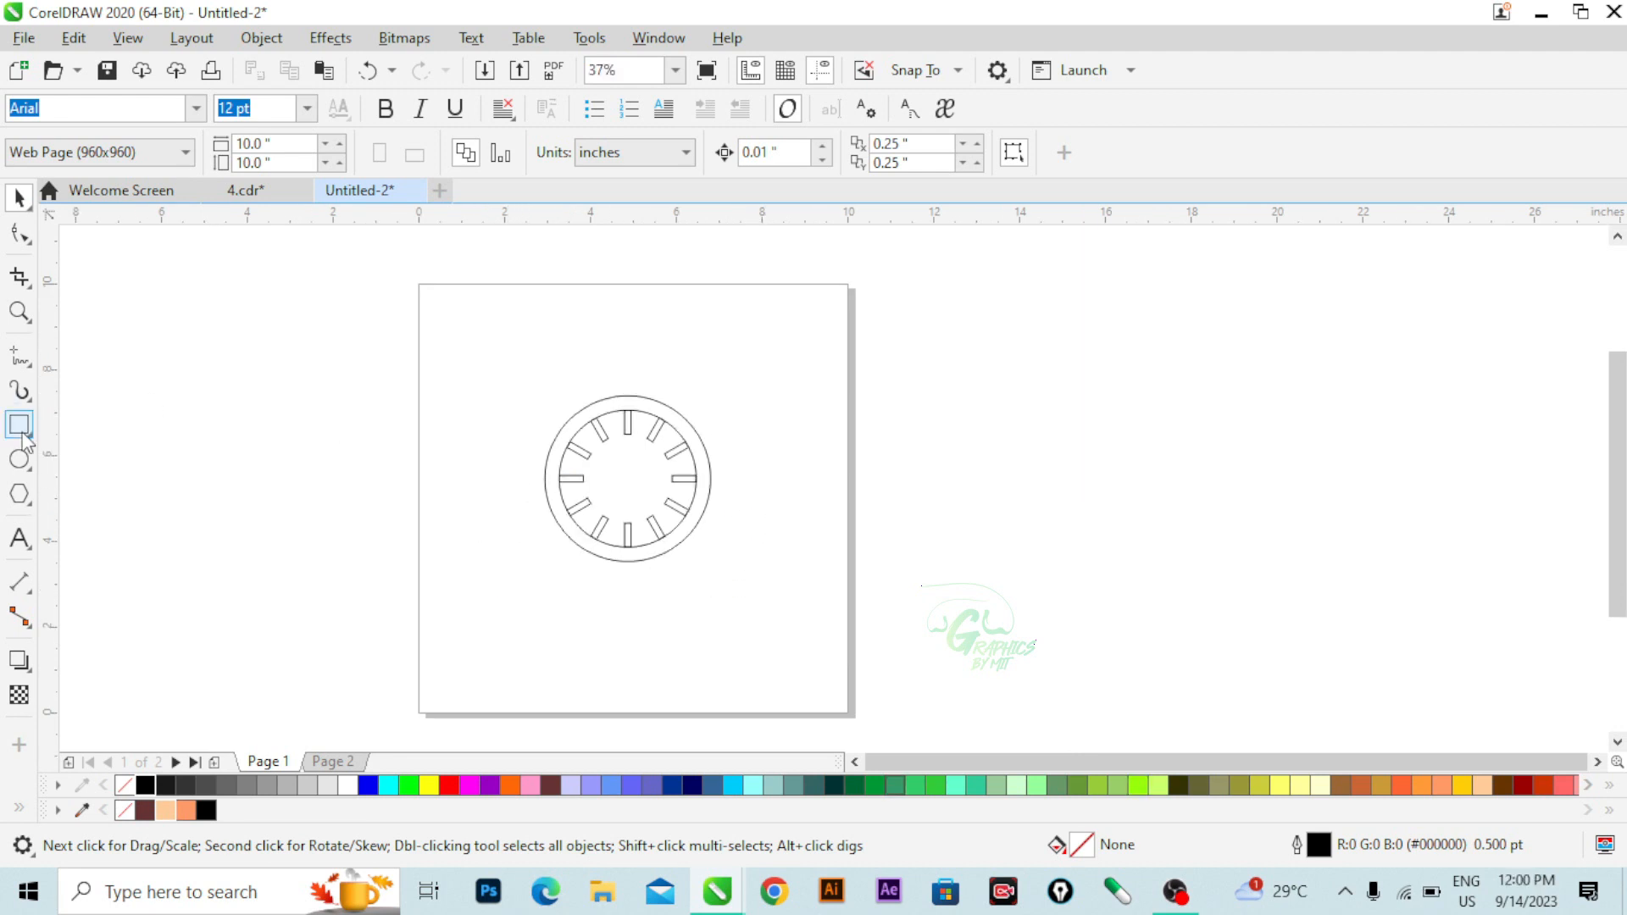
- Draw a tall narrow rectangle to the right of the dial and move it off the page to the right
left_click(19, 425)
mouse_move(814, 395)
left_mouse_down()
mouse_move(847, 517)
mouse_move(844, 654)
mouse_move(866, 672)
left_mouse_up()
key("space")
mouse_move(864, 536)
left_mouse_down()
mouse_move(585, 288)
mouse_move(899, 470)
mouse_move(752, 545)
mouse_move(944, 502)
left_mouse_up()
- Draw a rectangle about 0.41 in. wide and 1.59 in. high below right of the dial and convert it to curves
mouse_move(759, 498)
left_mouse_down()
mouse_move(775, 583)
mouse_move(778, 566)
mouse_move(725, 564)
mouse_move(626, 585)
mouse_move(795, 583)
left_mouse_up()
scroll(625, 585, "up", 2)
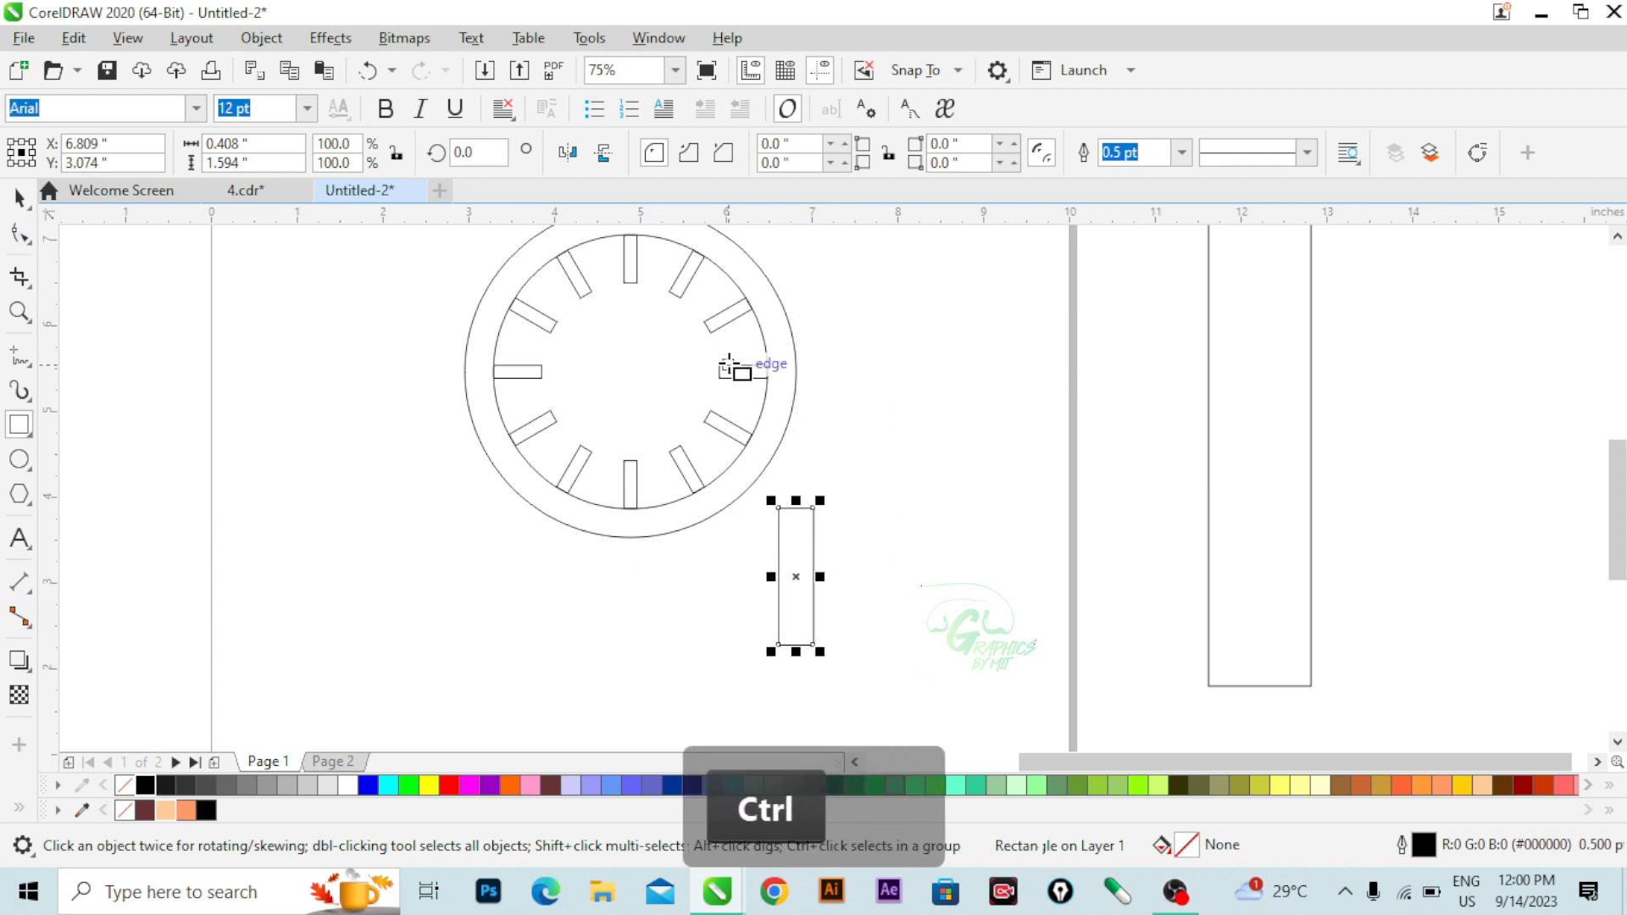
key("ctrl+q")
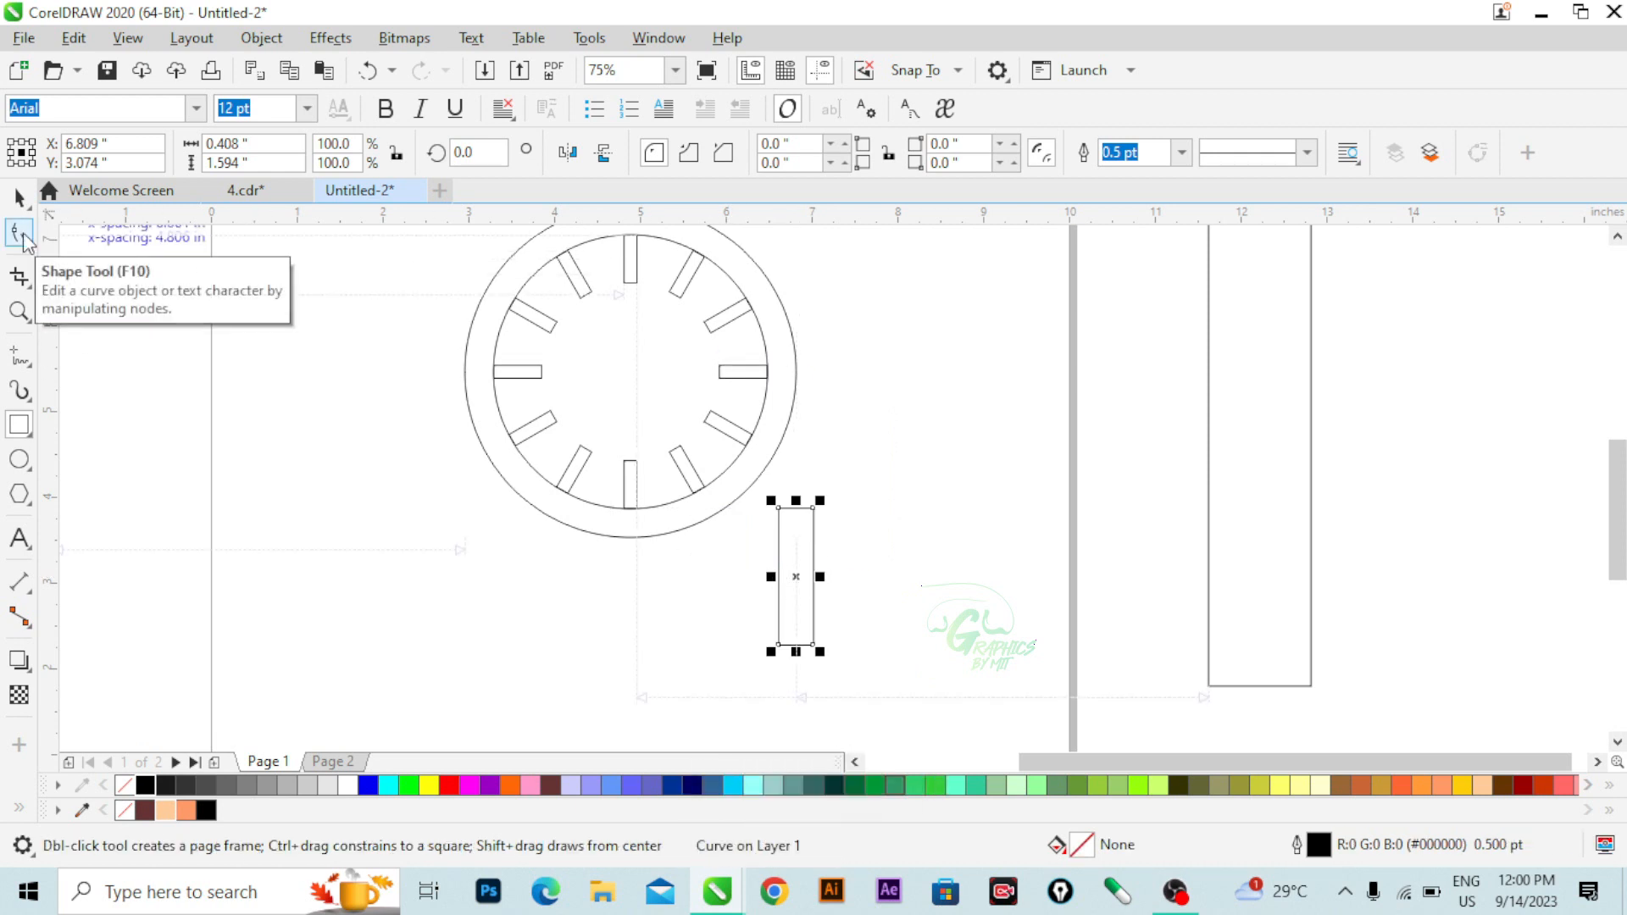
- Slant the small rectangle's top by lowering its upper-right corner node with the Shape tool, and shift the piece left toward the dial
left_click(26, 240)
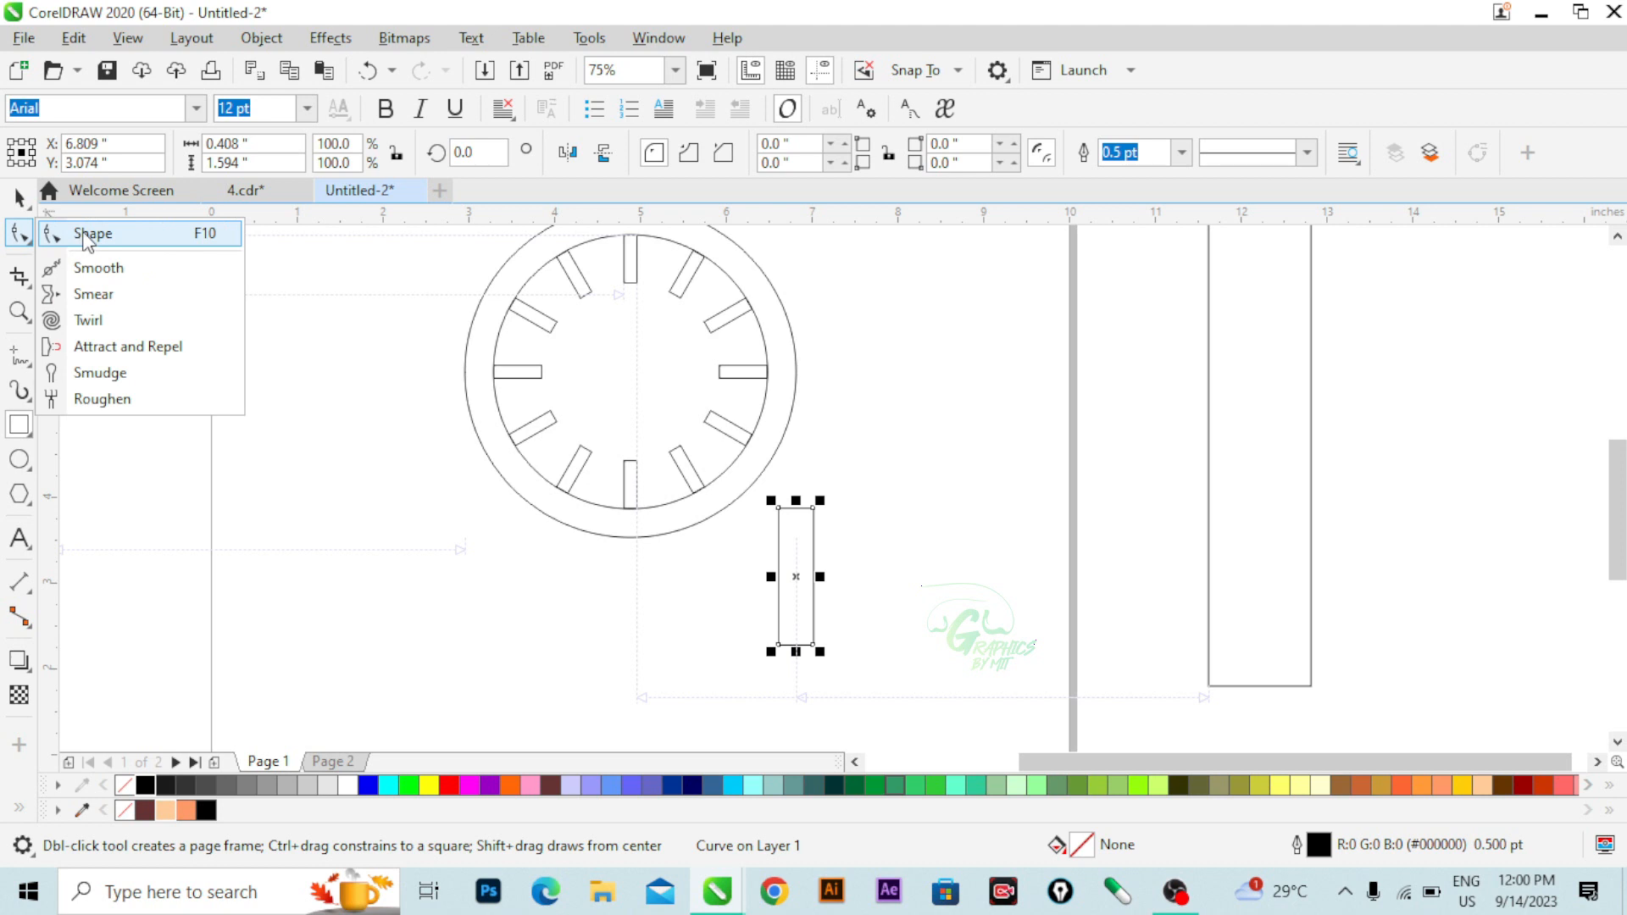
left_click(84, 238)
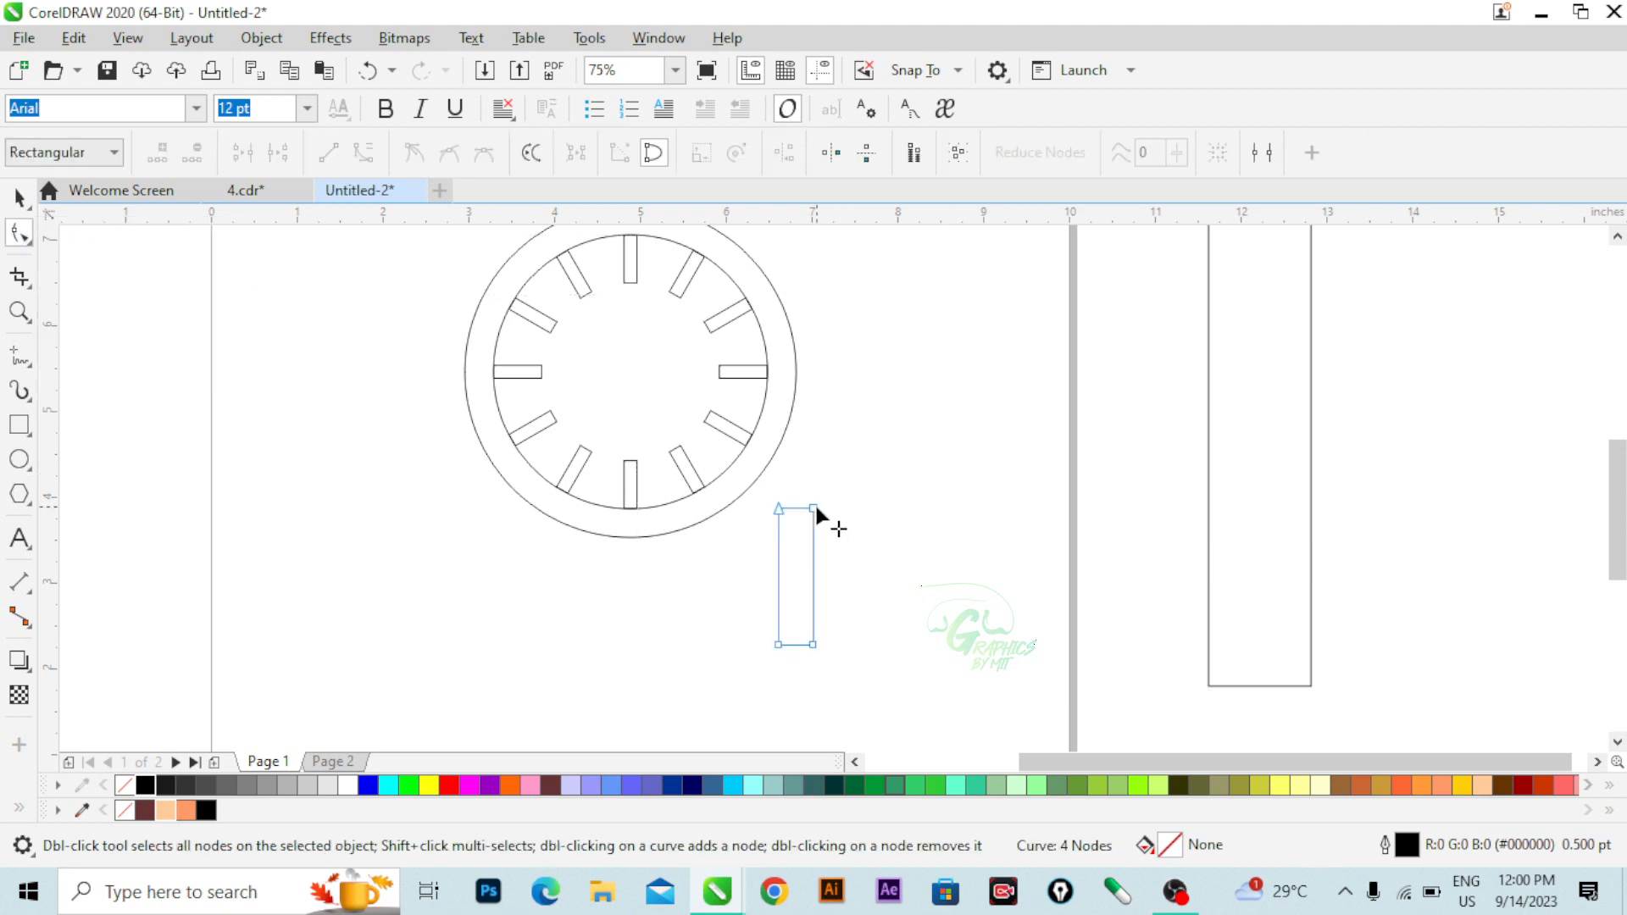
mouse_move(779, 509)
left_mouse_down()
mouse_move(776, 556)
mouse_move(780, 508)
left_mouse_up()
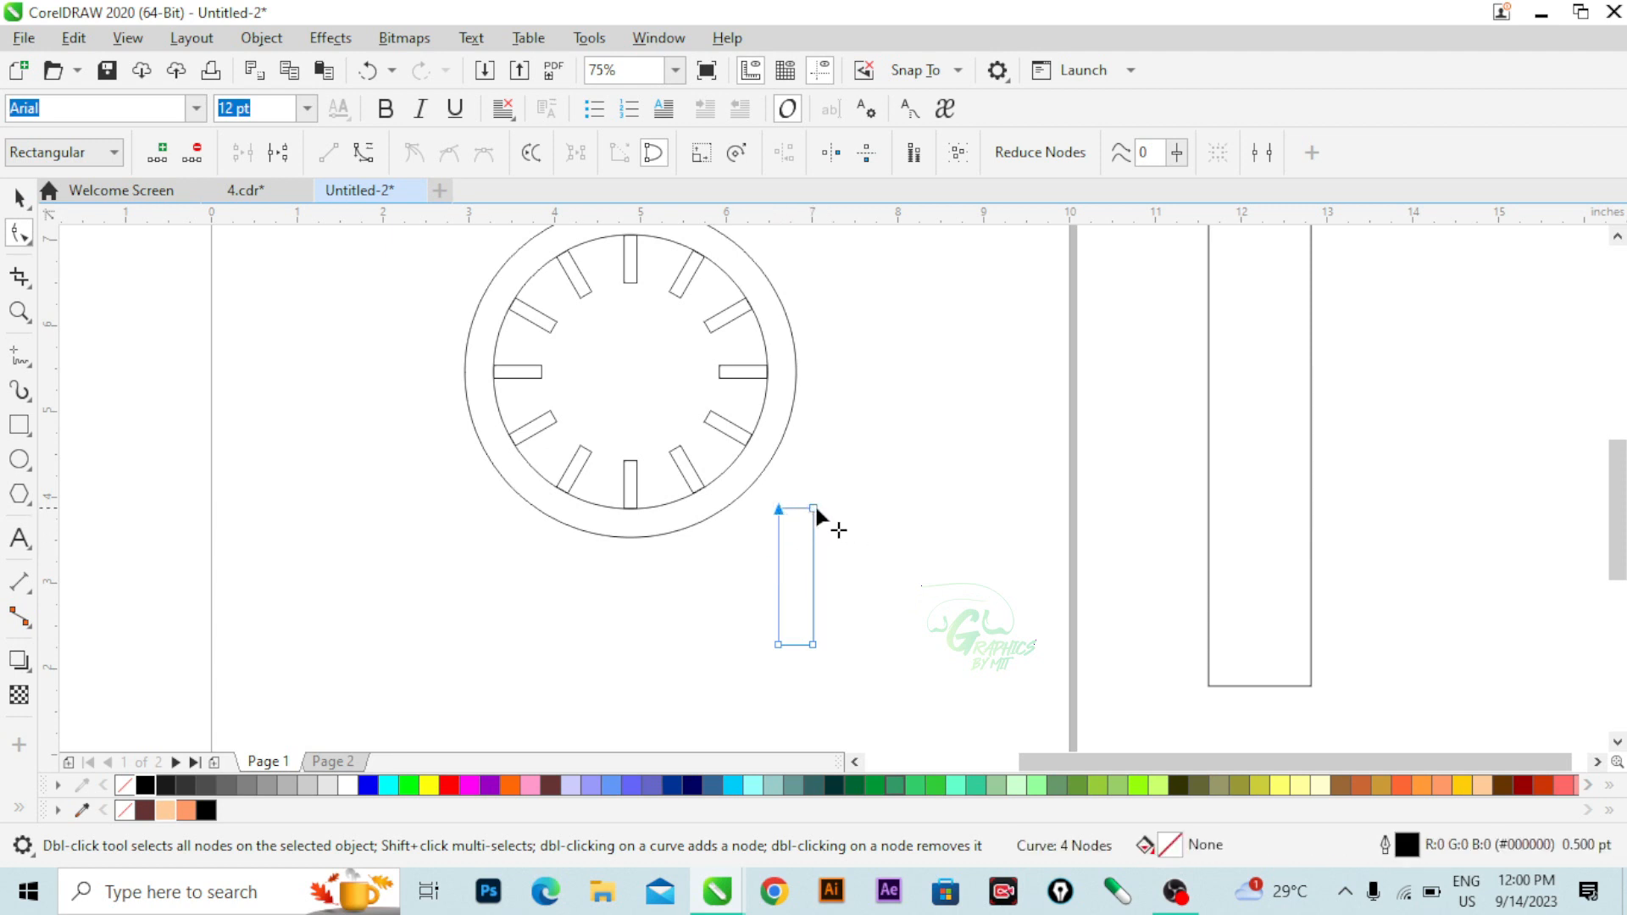
left_click_drag(813, 510, 743, 587)
left_click(19, 198)
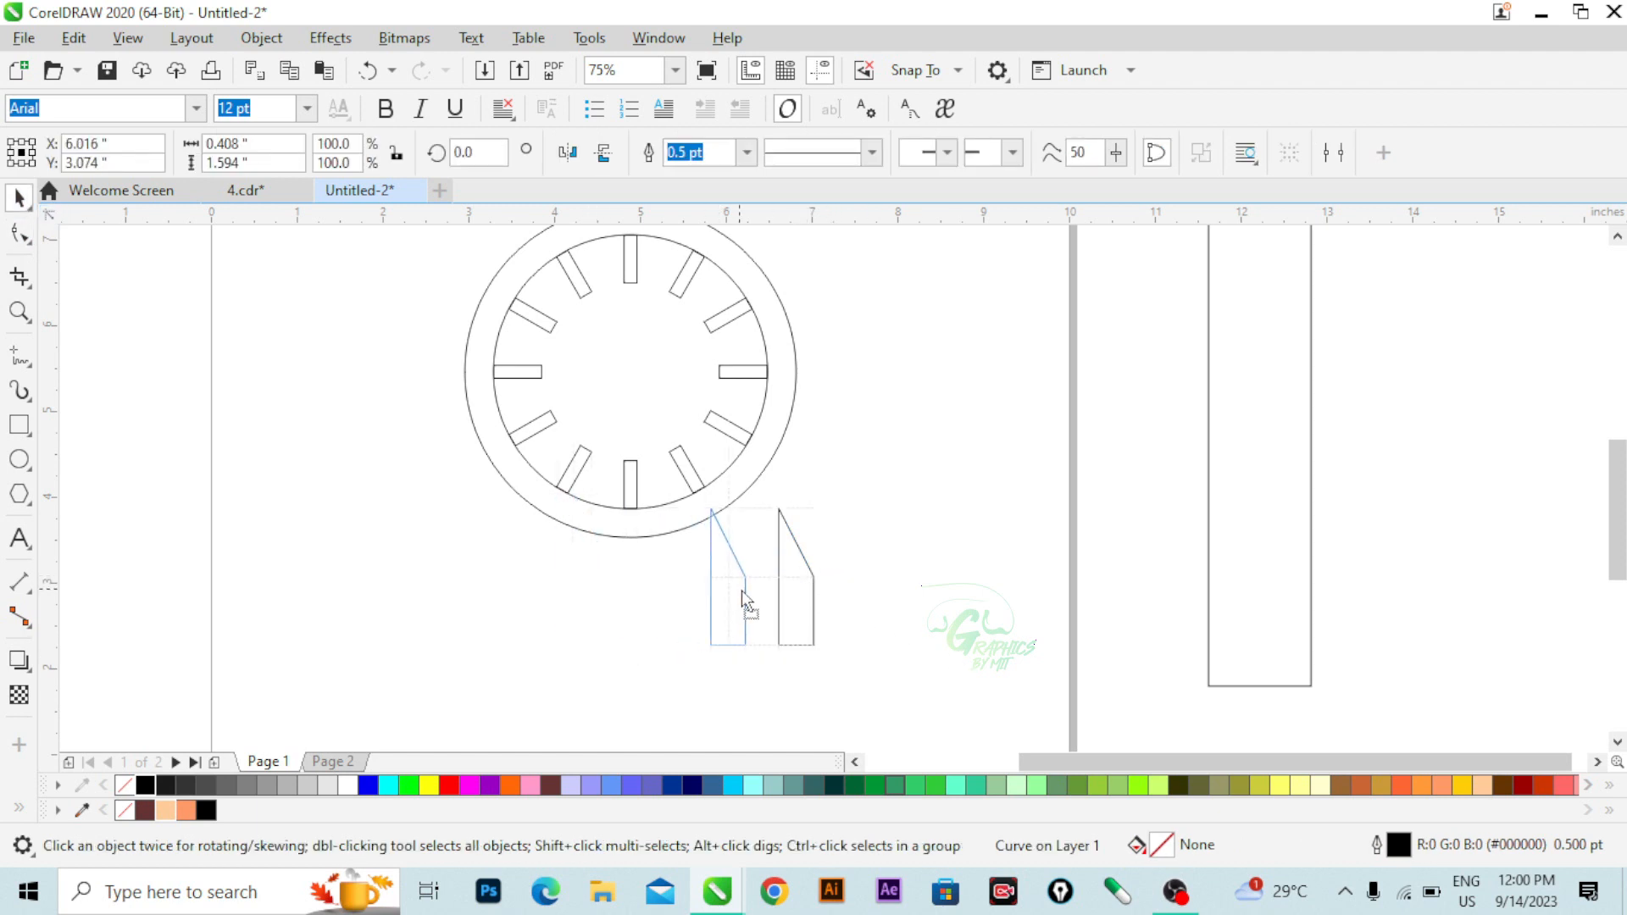
- Raise the slanted piece's right corner node slightly and place the piece at the ring's lower-left edge
left_click(19, 234)
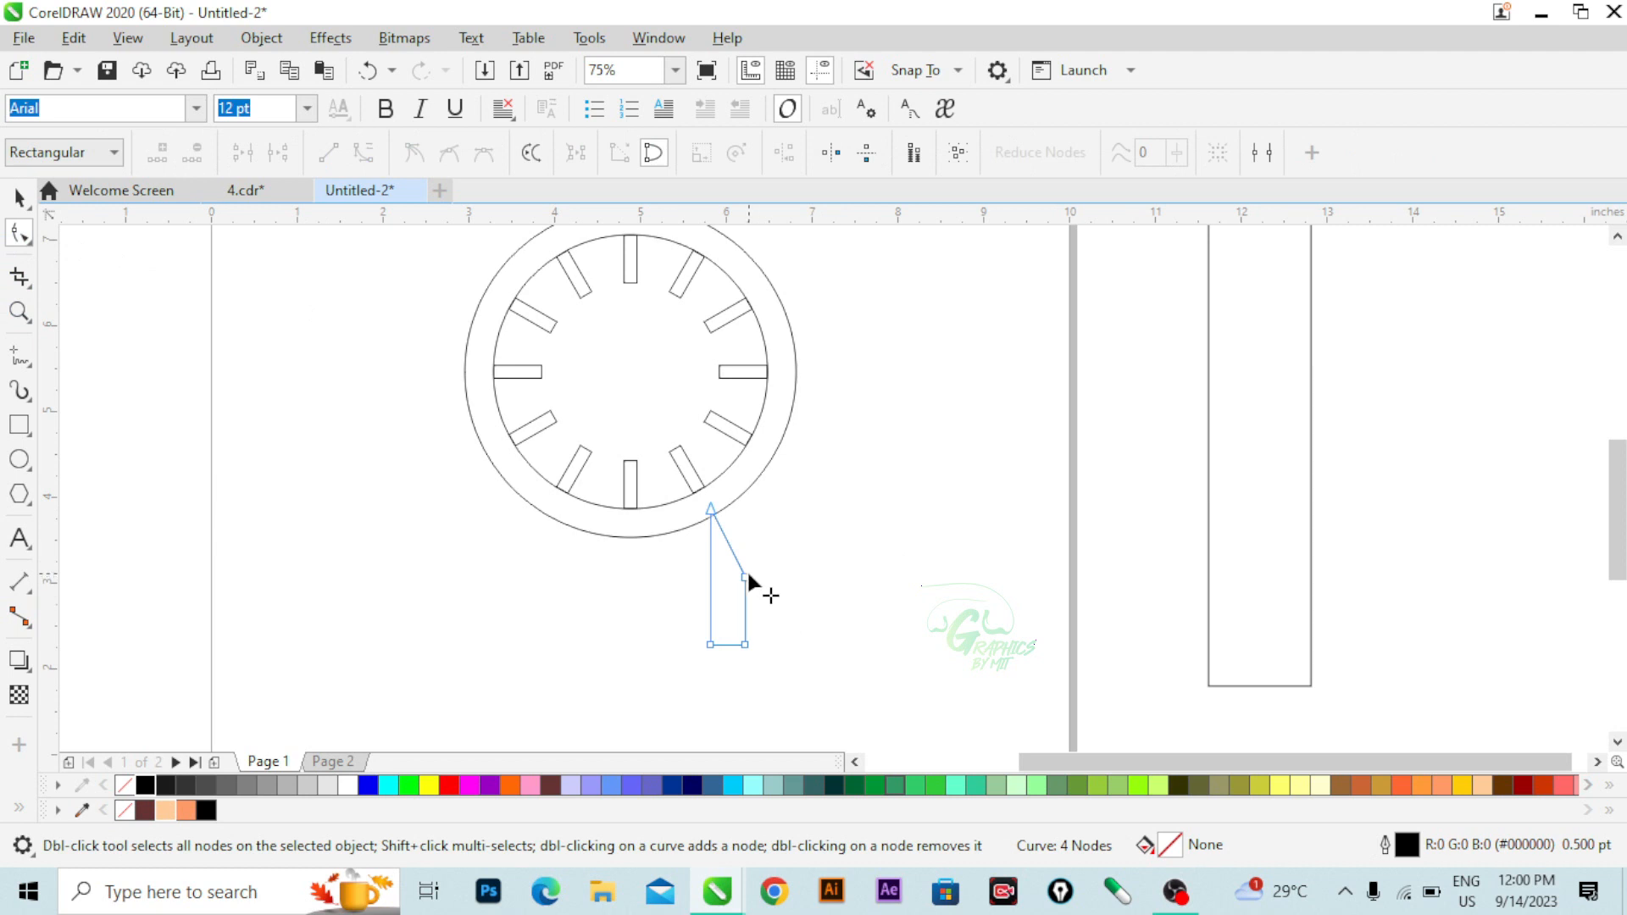
left_click_drag(747, 576, 571, 569)
left_click(18, 198)
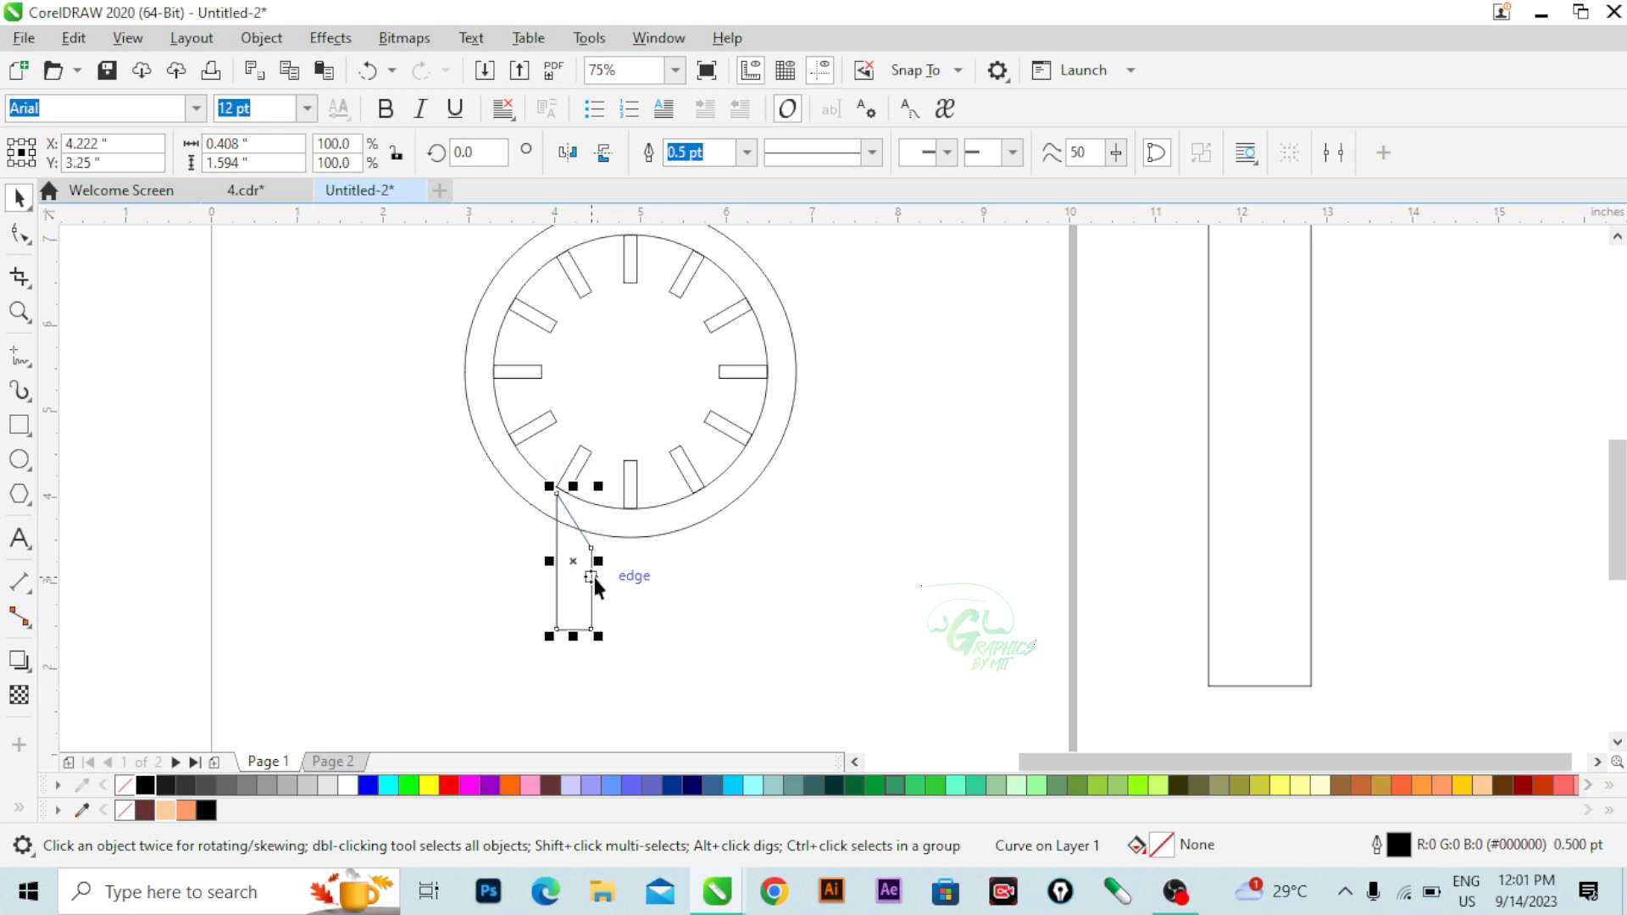
- Place a copy of the slanted piece at the ring's lower-right edge and mirror the copy horizontally
left_click_drag(574, 599, 701, 508)
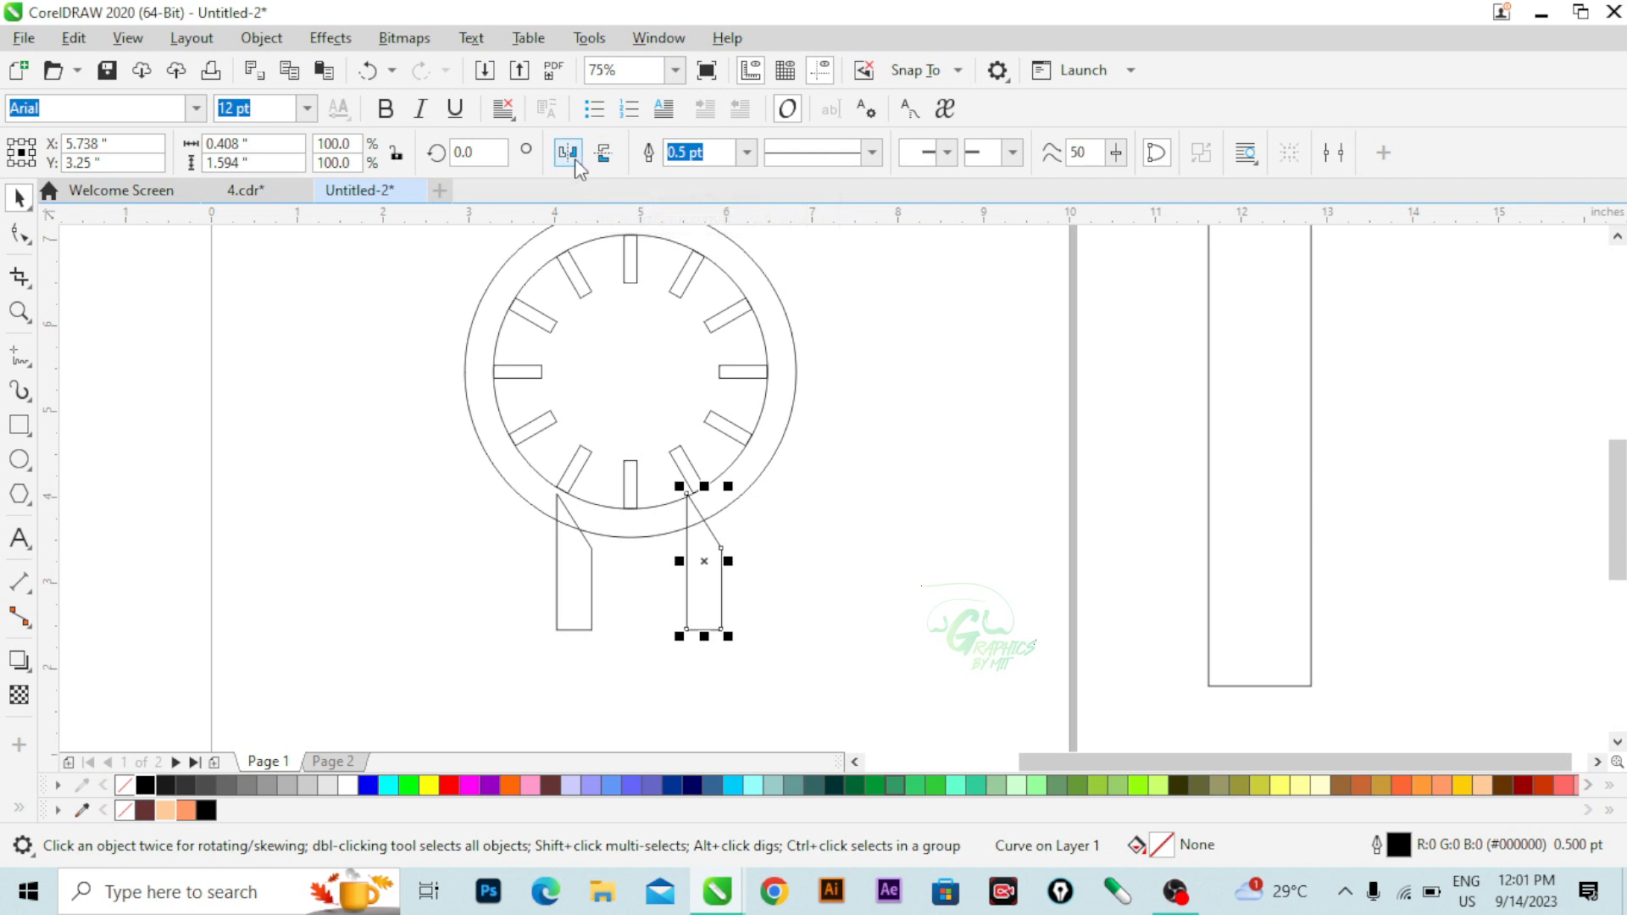
left_click(575, 157)
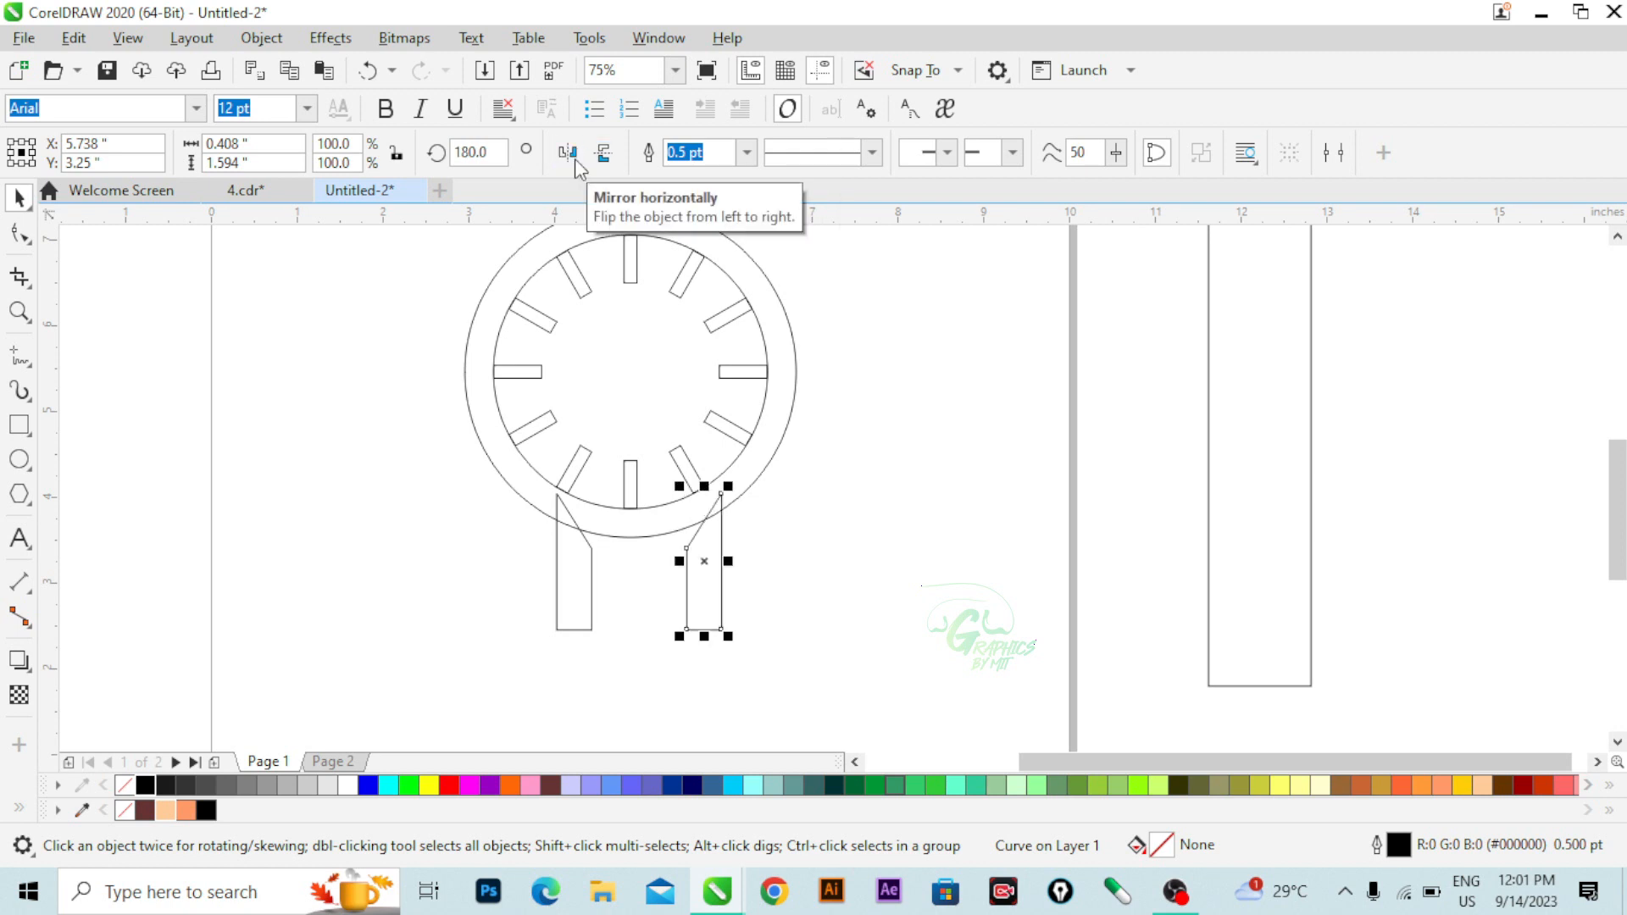
scroll(552, 542, "up", 2)
scroll(783, 600, "down", 2)
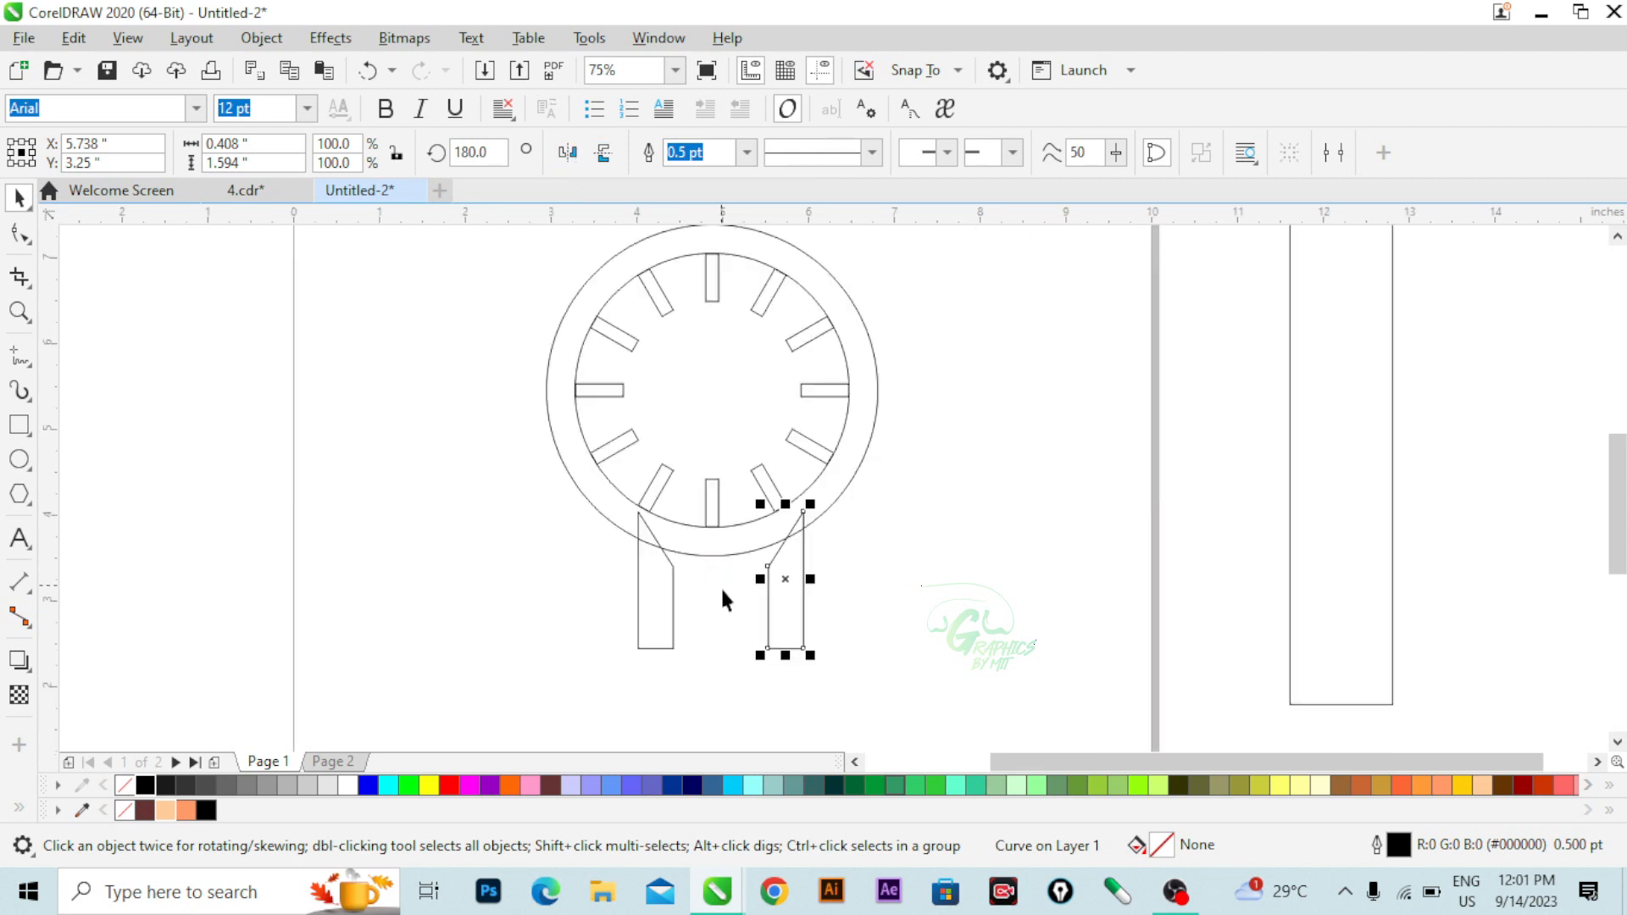
- Group the two slanted pieces and centre the group under the dial, overlapping the ring's lower edge
mouse_move(653, 587)
left_mouse_down()
mouse_move(657, 608)
mouse_move(655, 579)
left_mouse_up()
scroll(767, 575, "up", 2)
scroll(761, 589, "down", 2)
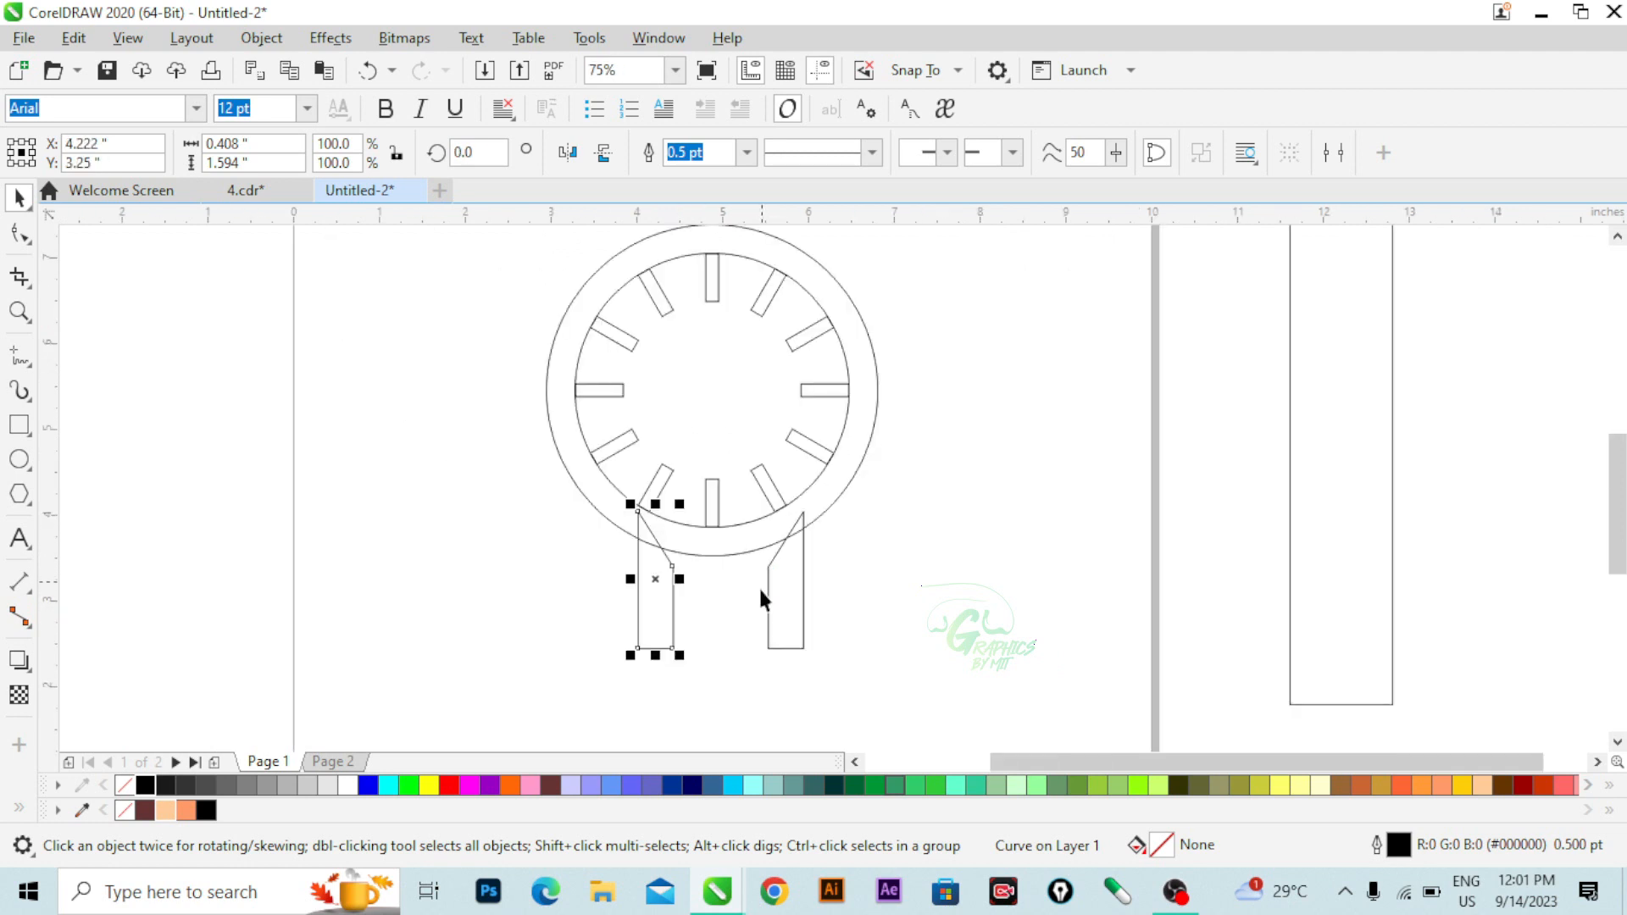
left_click(771, 600)
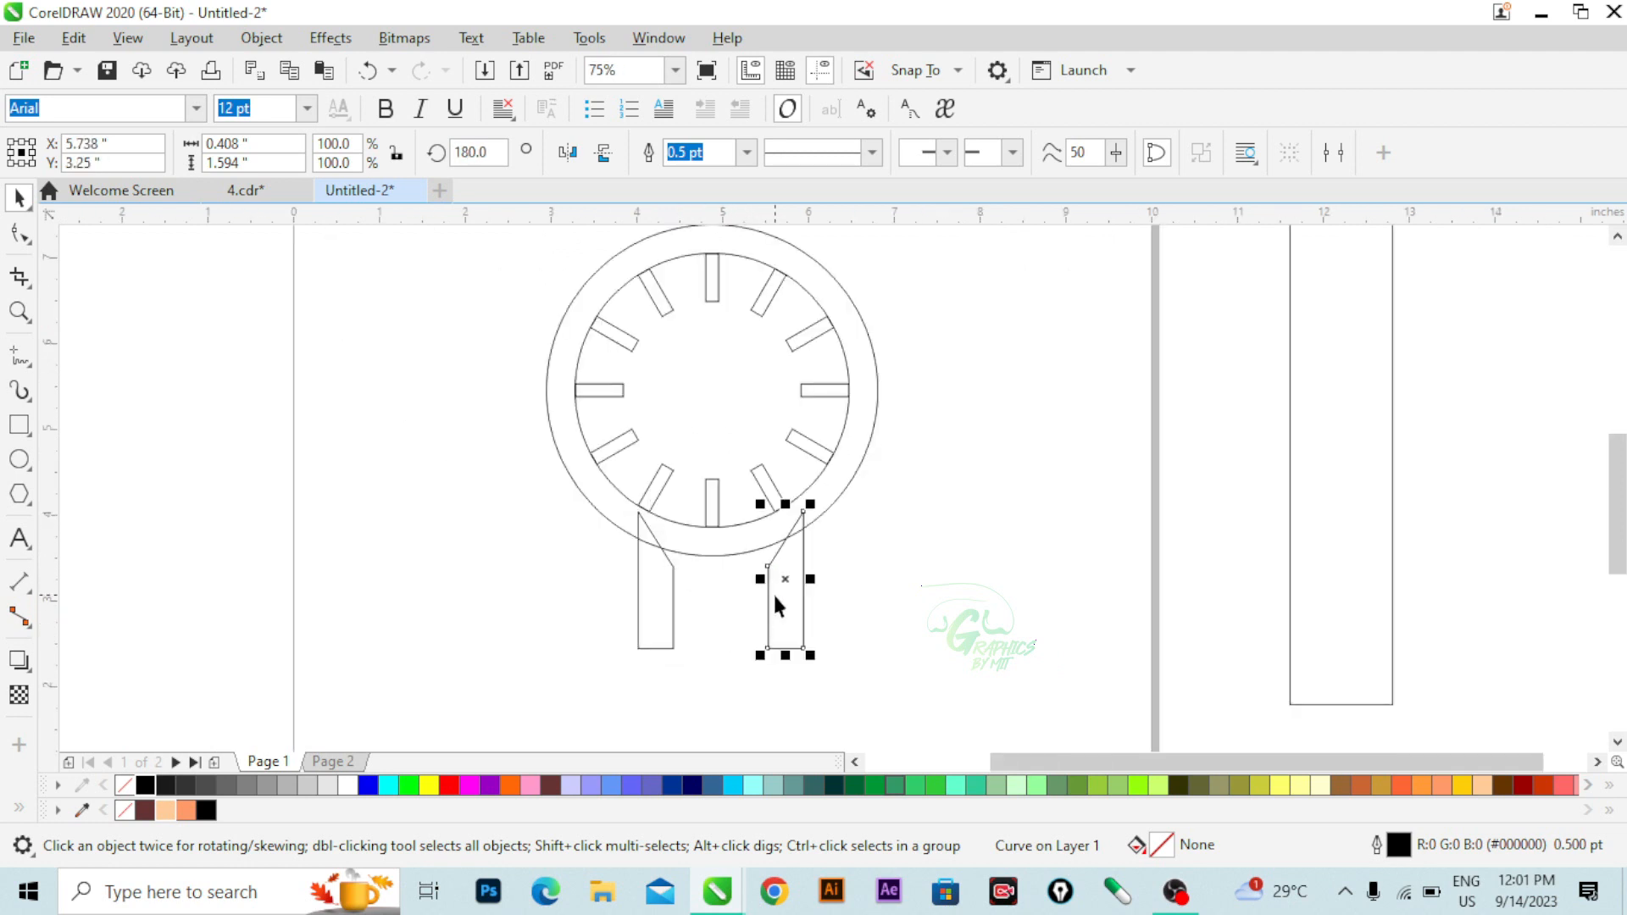
left_click(665, 594)
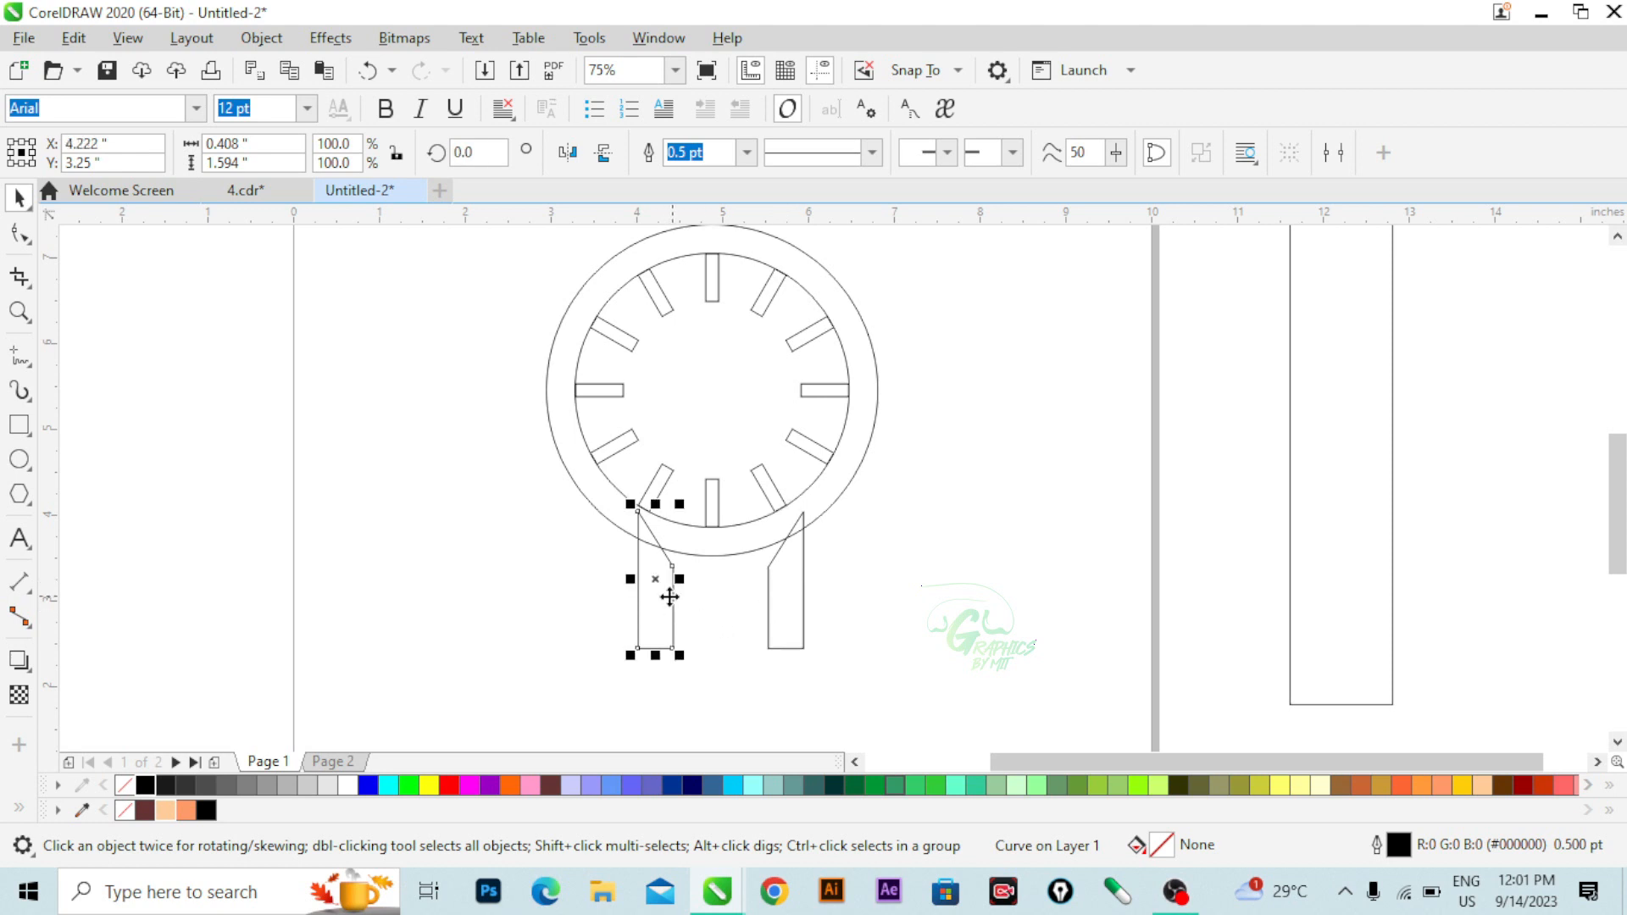
left_click(776, 591, "shift")
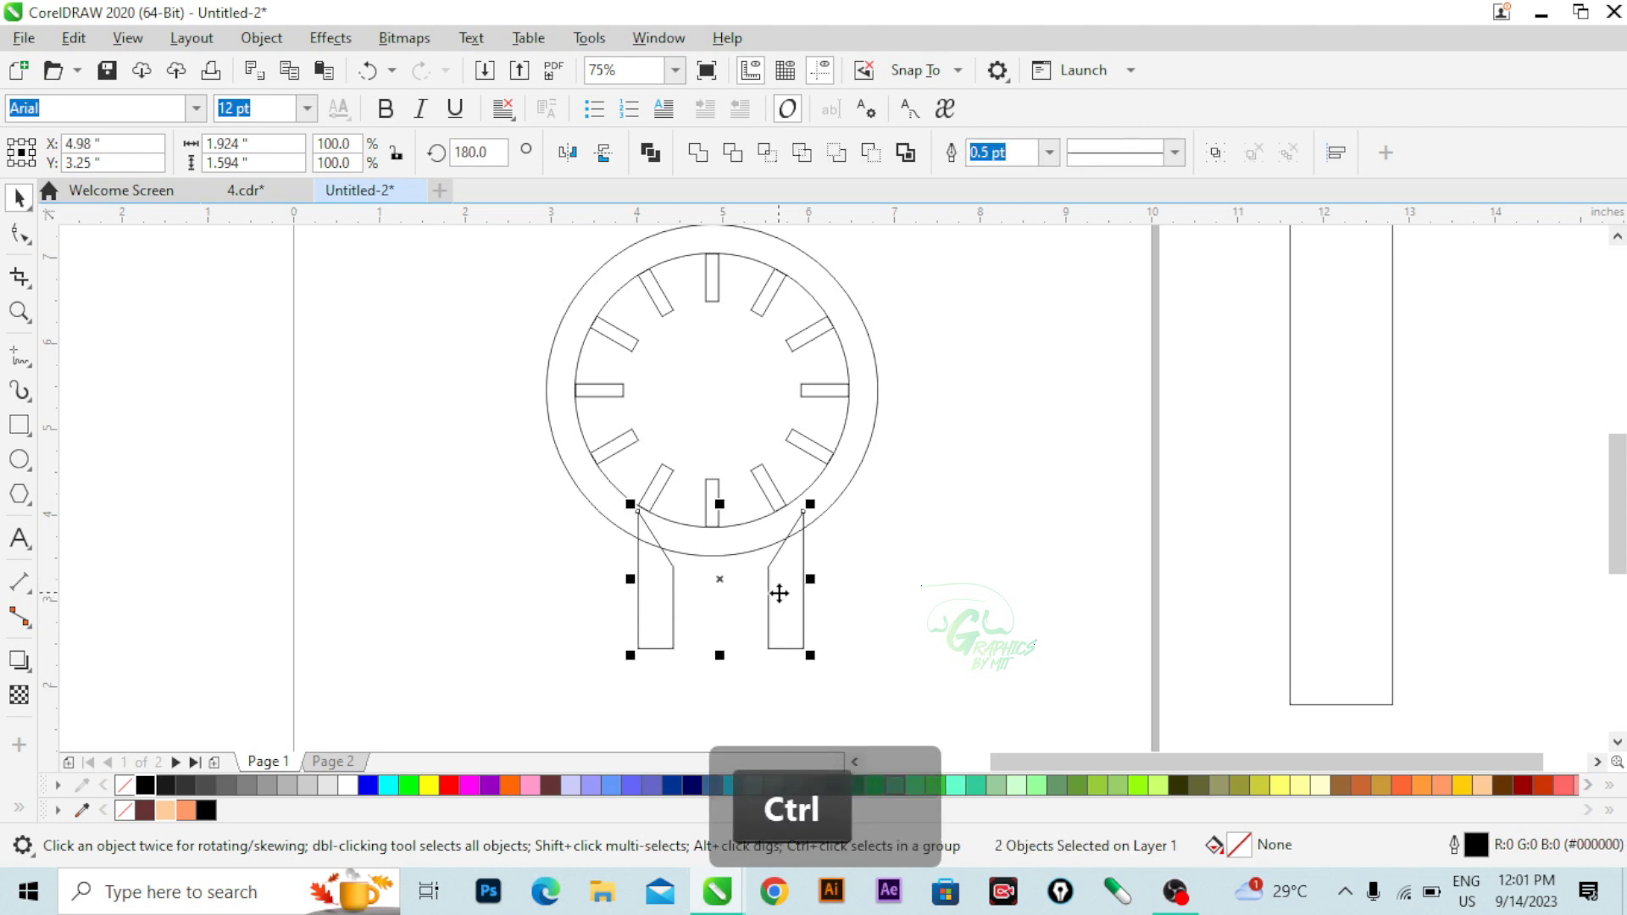
key("ctrl+g")
mouse_move(795, 591)
left_mouse_down()
mouse_move(786, 639)
mouse_move(786, 578)
left_mouse_up()
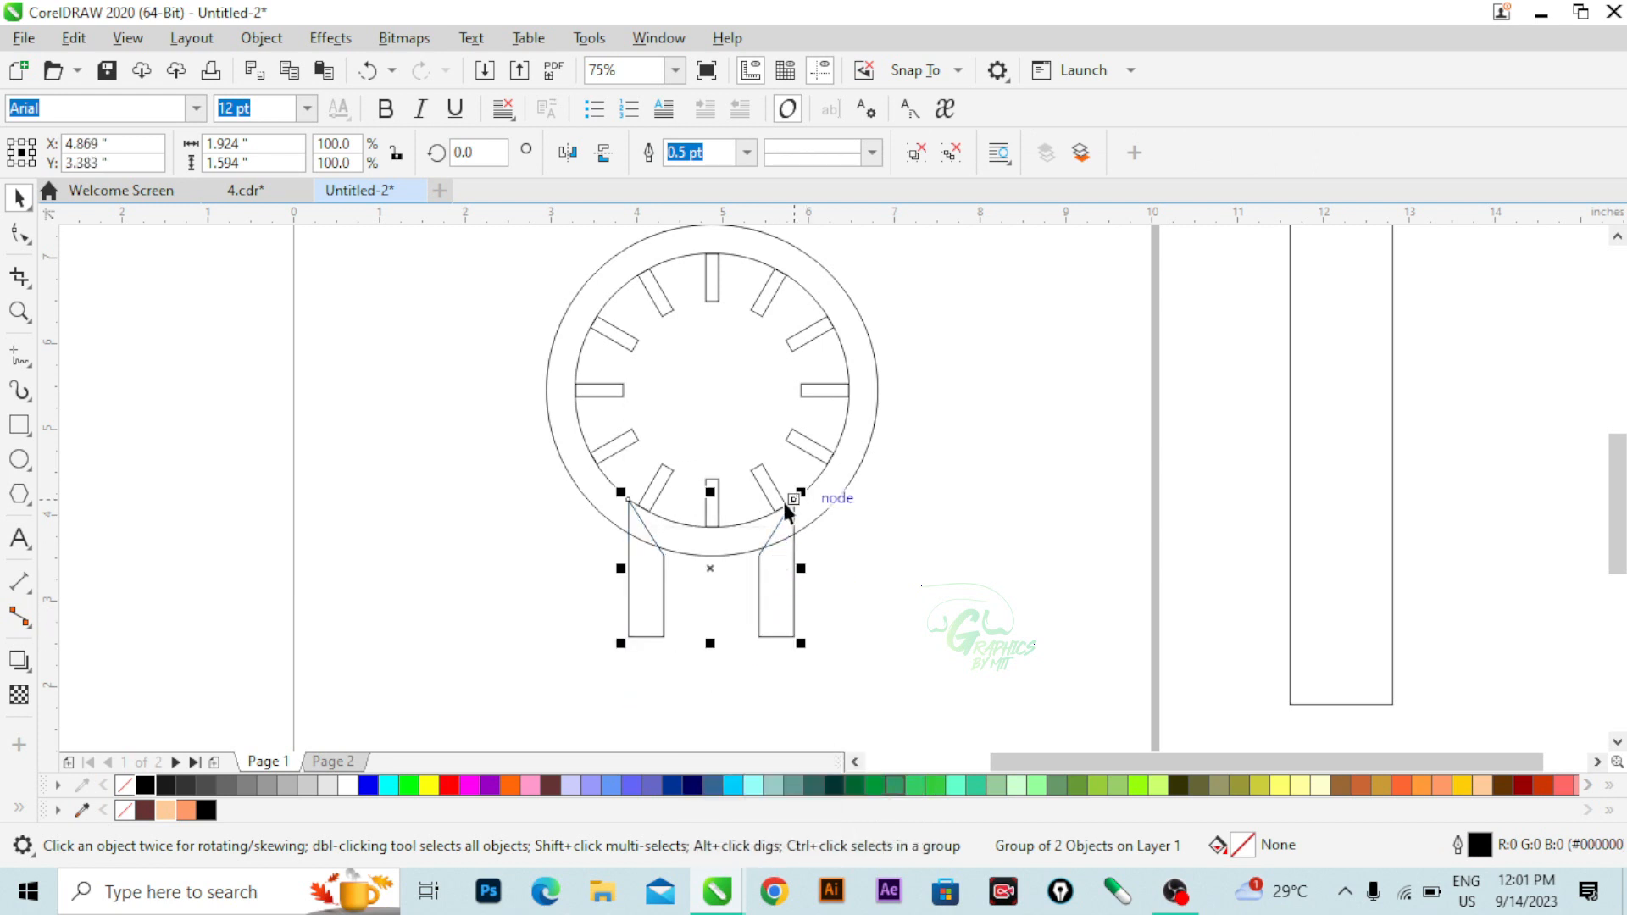
scroll(782, 503, "up", 2)
left_click_drag(799, 658, 804, 675)
scroll(765, 597, "down", 2)
scroll(766, 720, "up", 4)
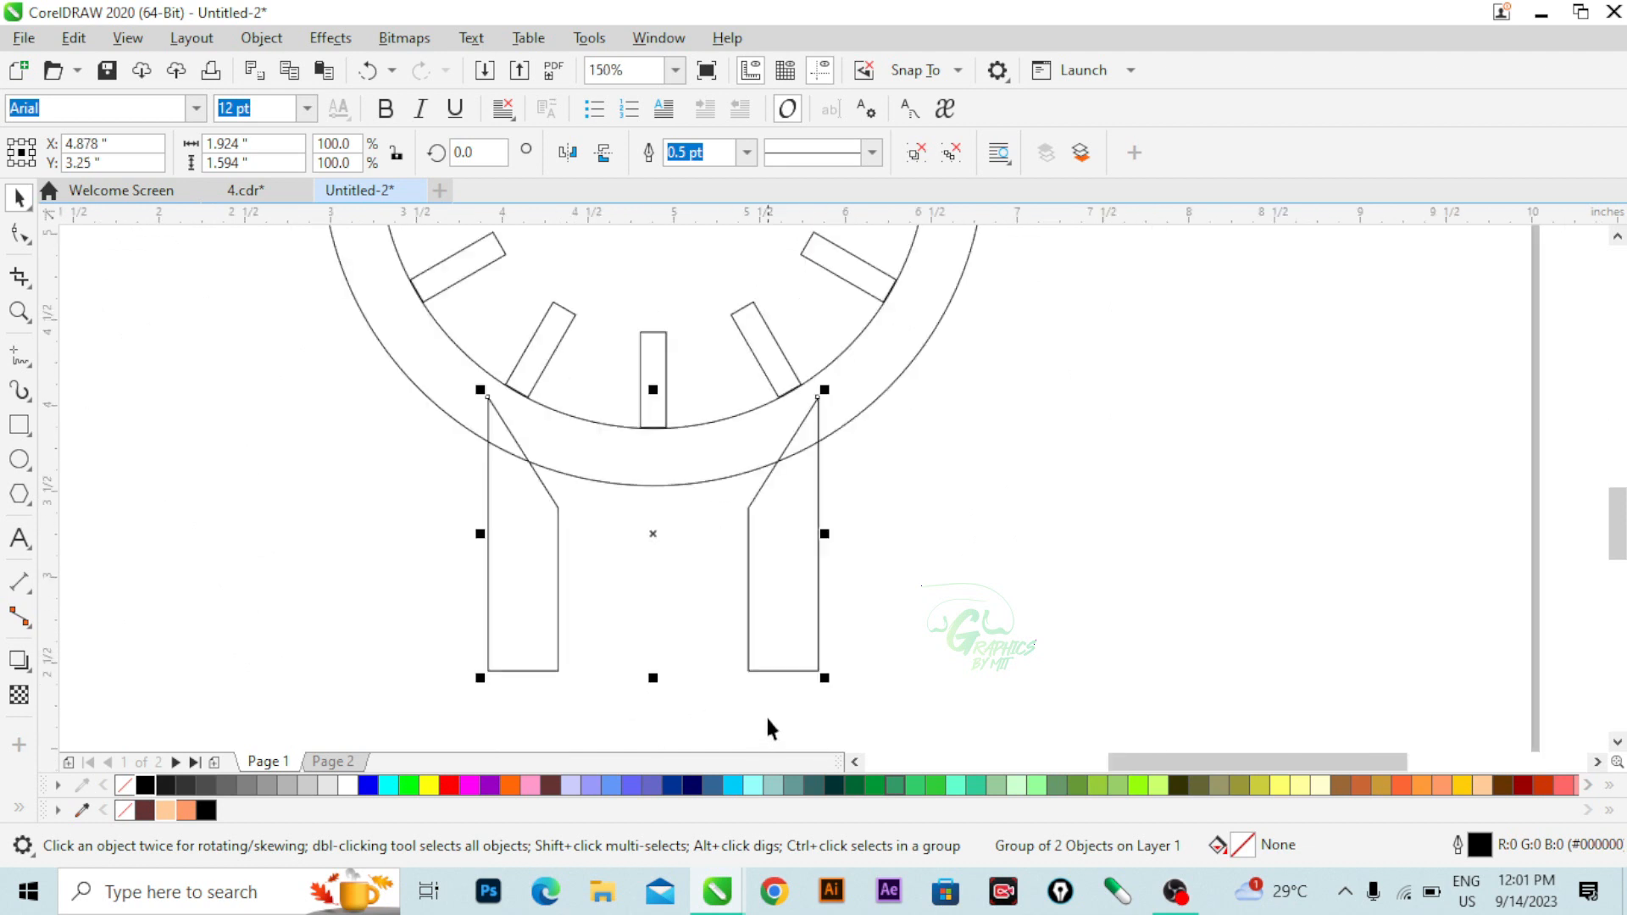
left_click_drag(655, 528, 633, 623)
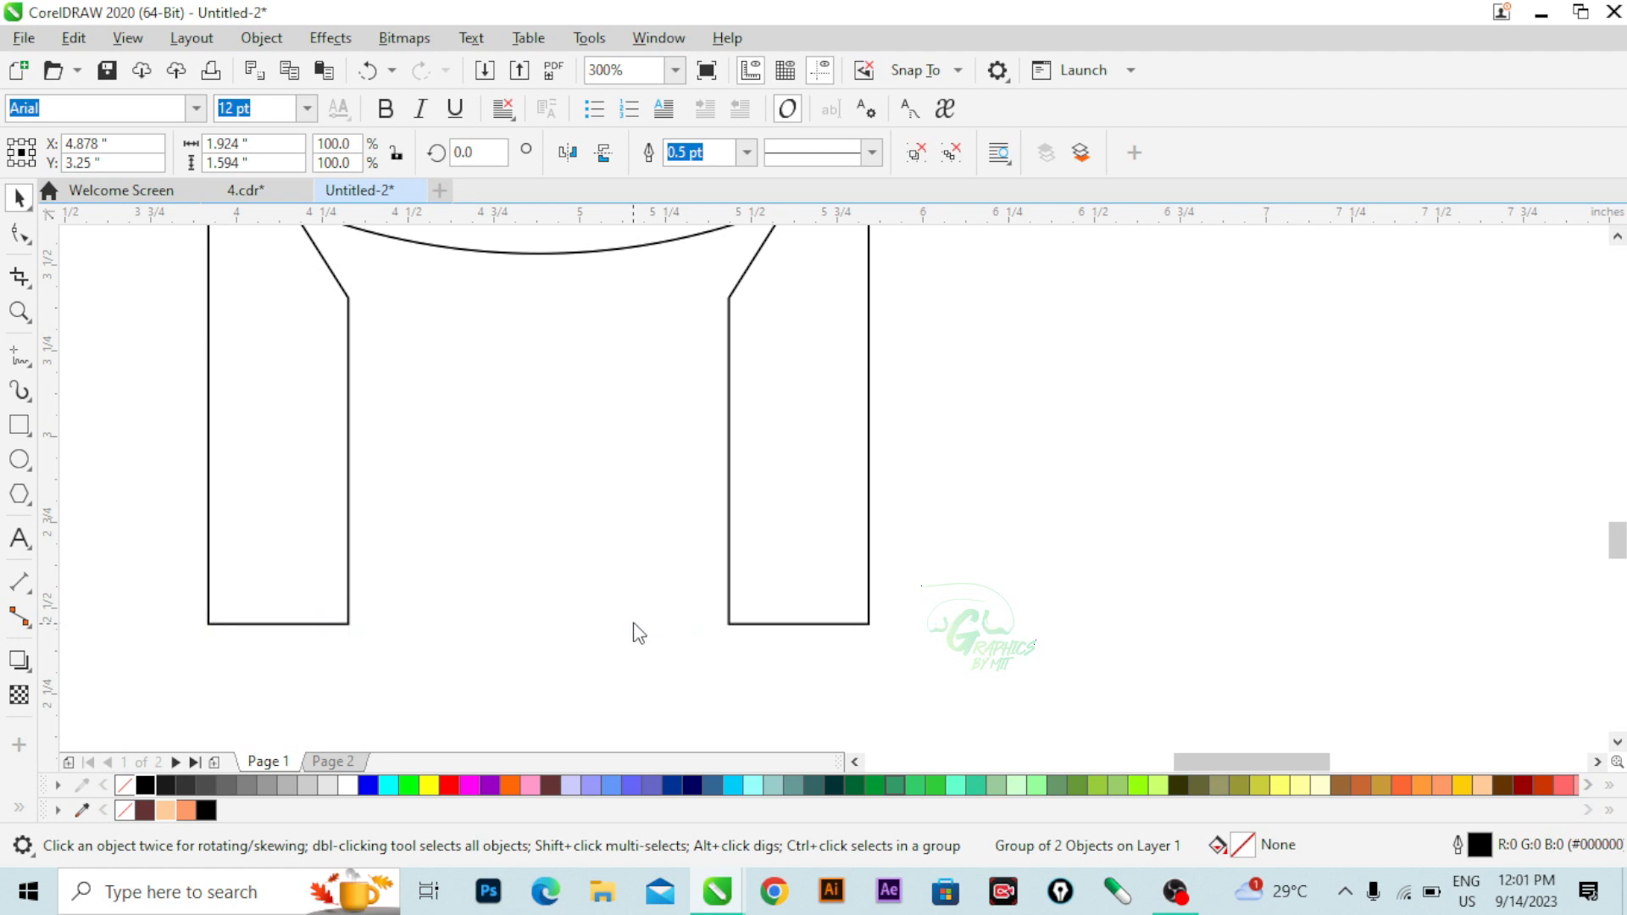
scroll(744, 588, "down", 3)
left_click(780, 635)
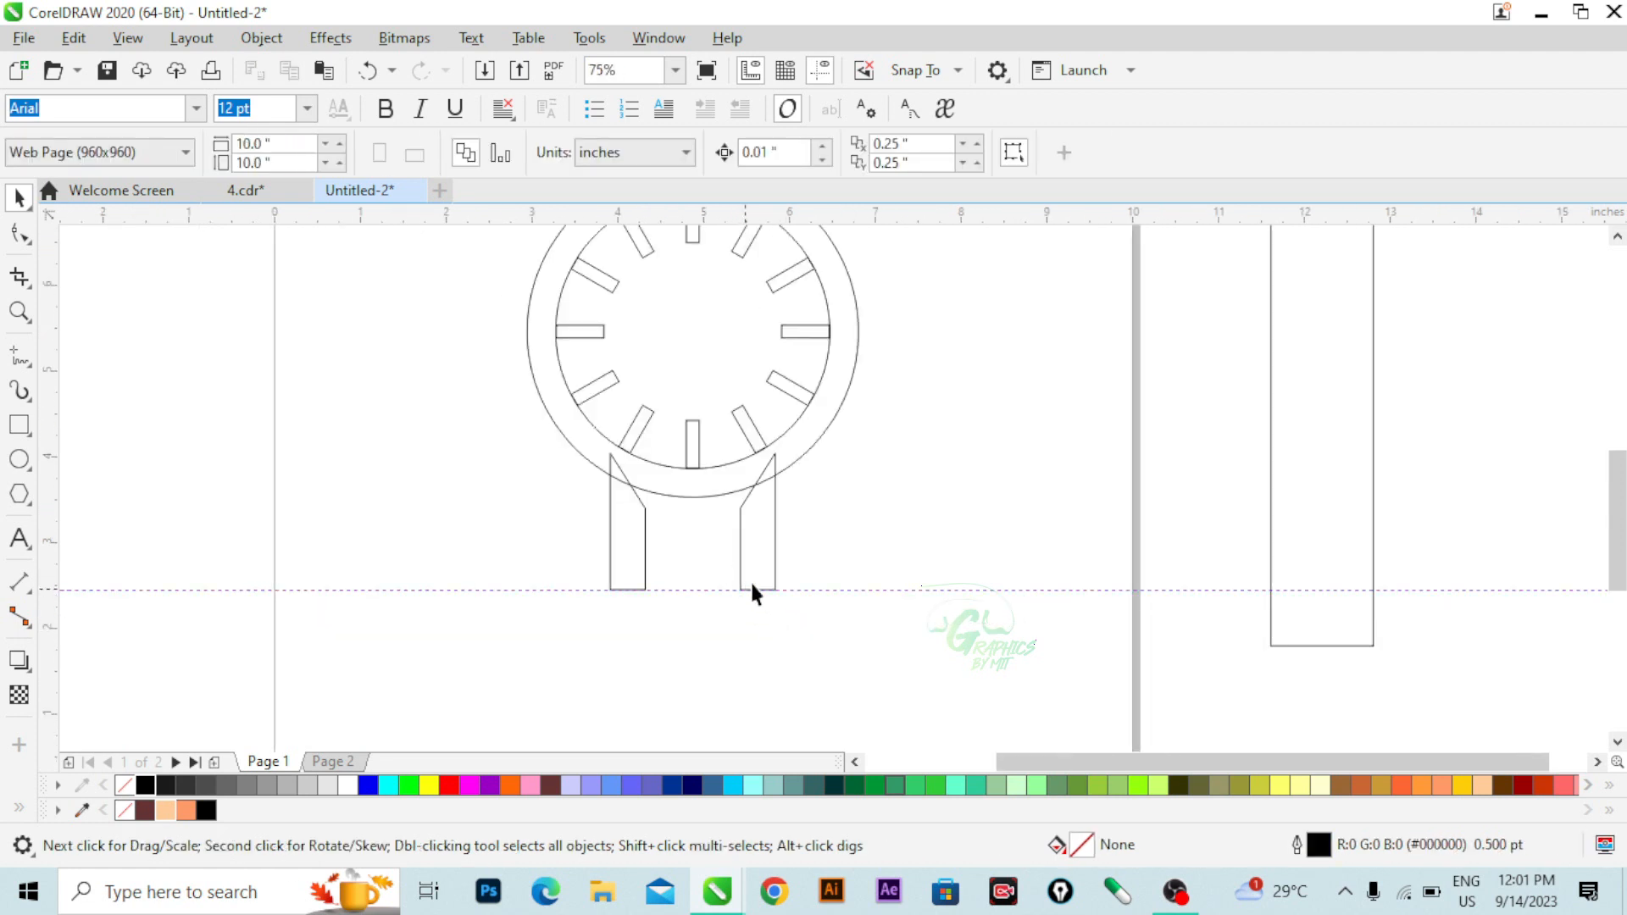
left_click(827, 588)
key("Delete")
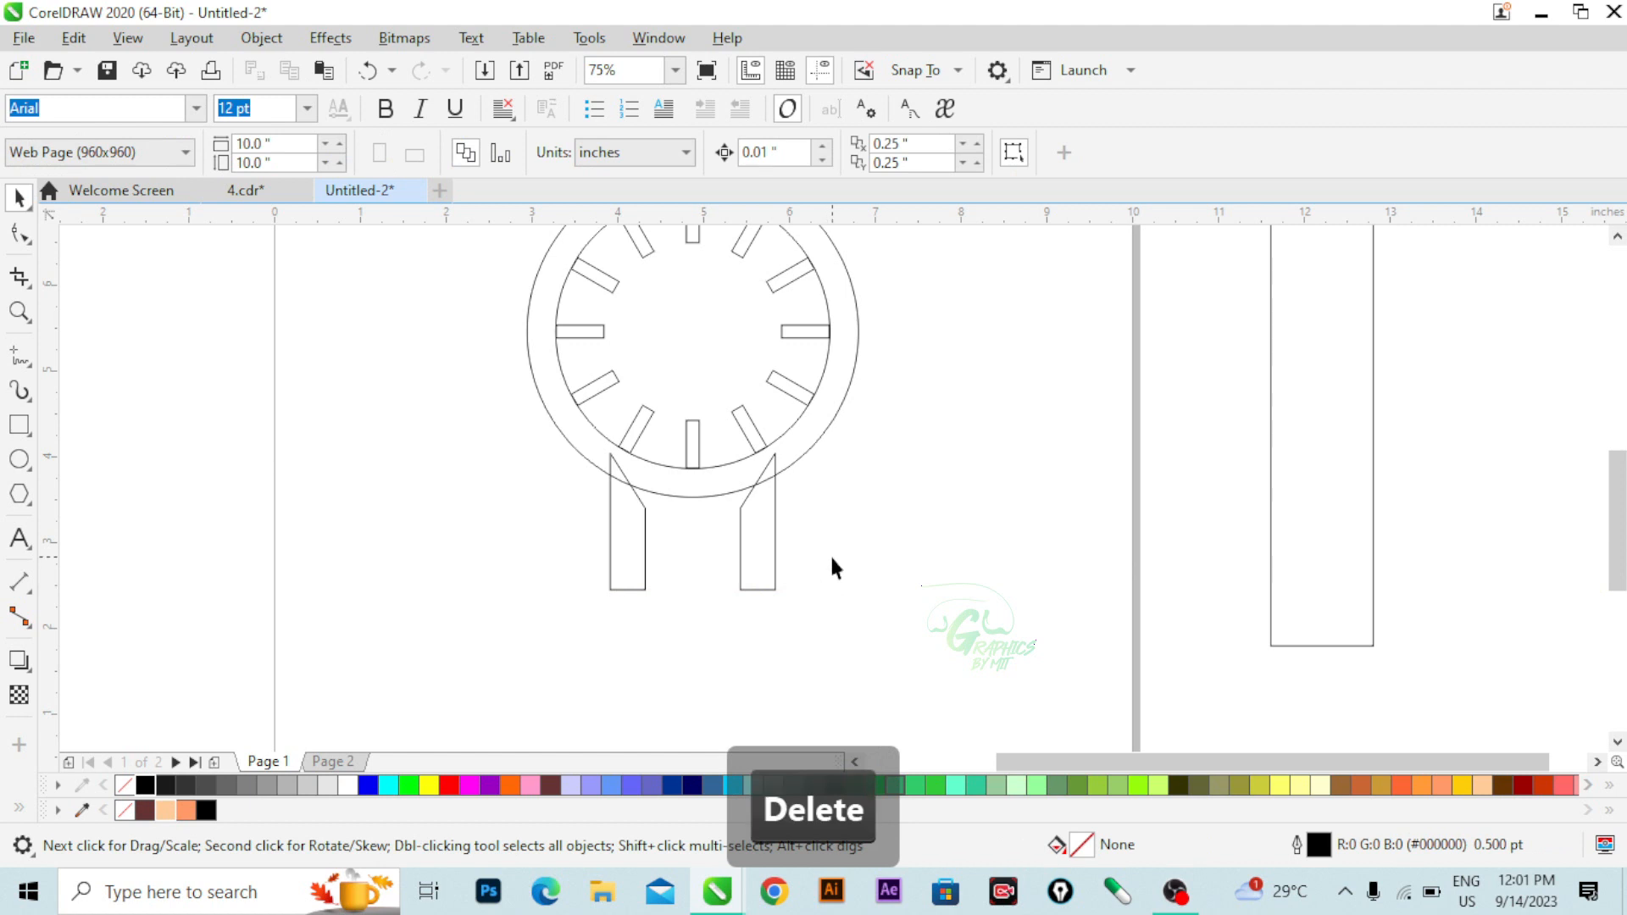
- Copy the slanted-piece group straight above the dial, mirror the copy vertically, and lower it onto the ring's upper edge
scroll(776, 559, "down", 3)
scroll(767, 467, "up", 4)
scroll(788, 582, "down", 2)
scroll(750, 586, "up", 1)
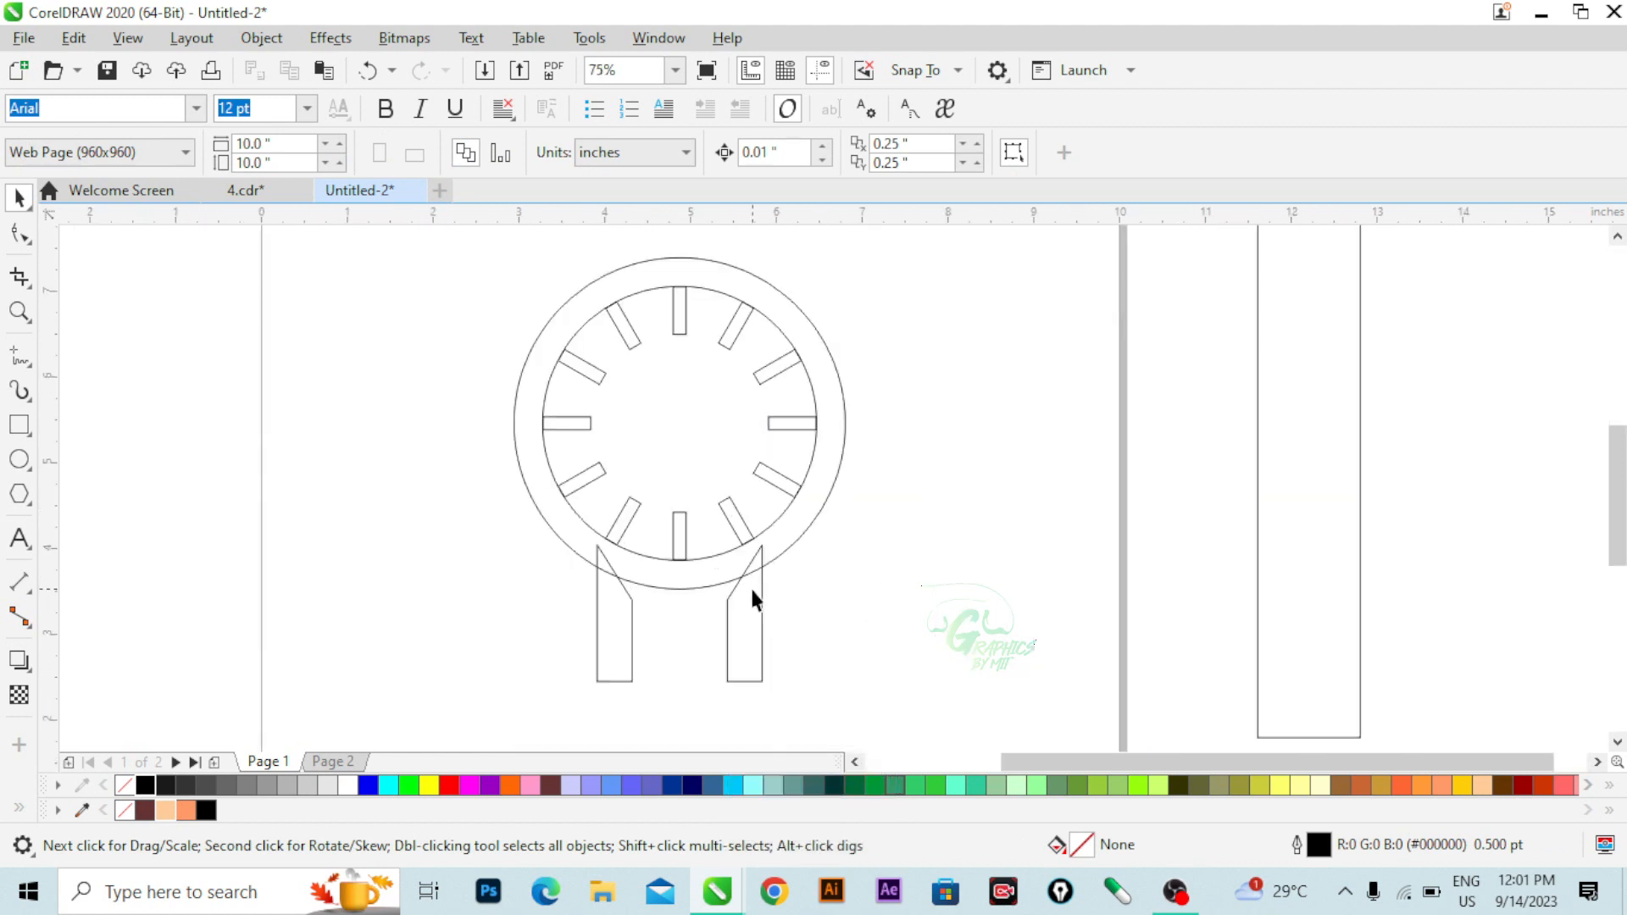
left_click(746, 615)
left_click_drag(747, 617, 738, 291)
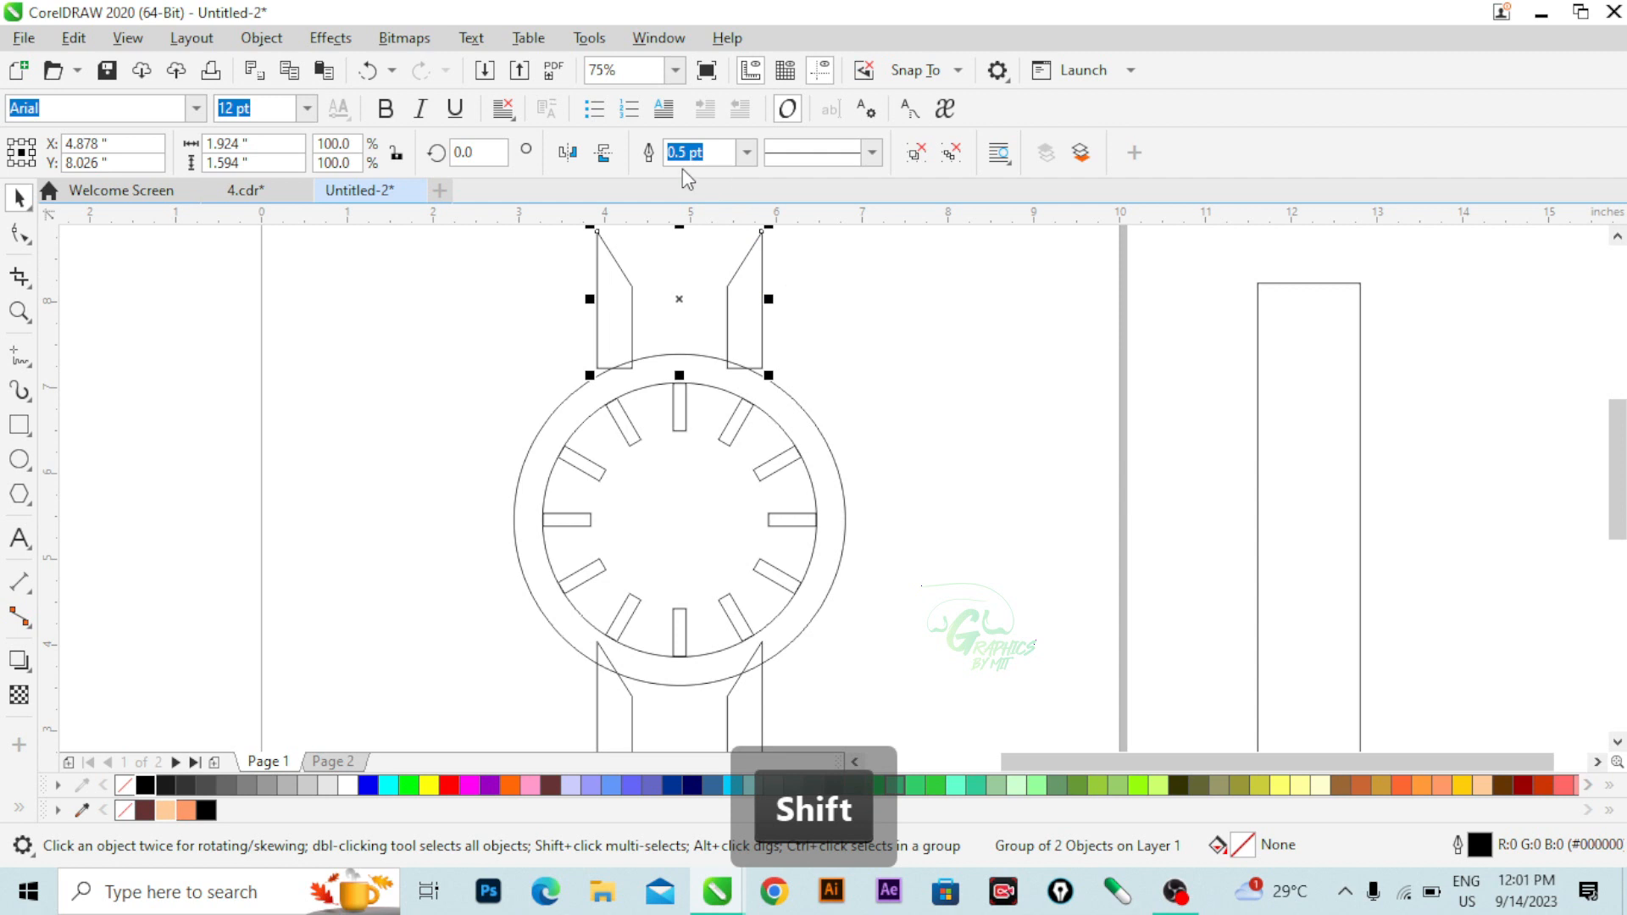
left_click(605, 153)
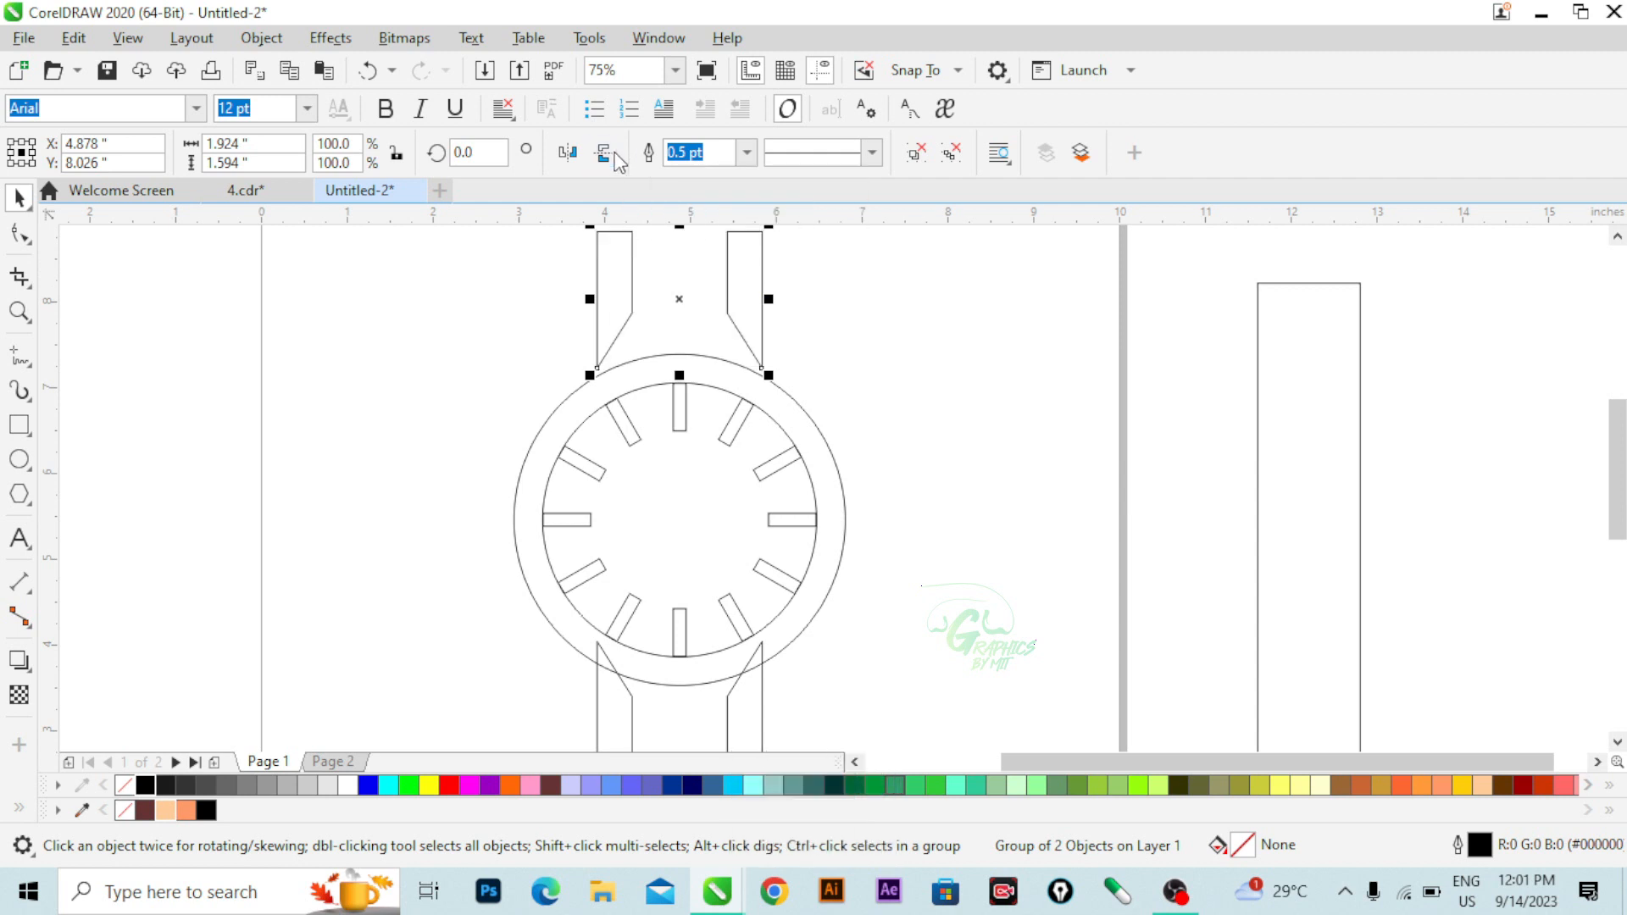
mouse_move(747, 305)
left_mouse_down()
mouse_move(749, 329)
mouse_move(748, 297)
mouse_move(744, 315)
left_mouse_up()
left_click(642, 530)
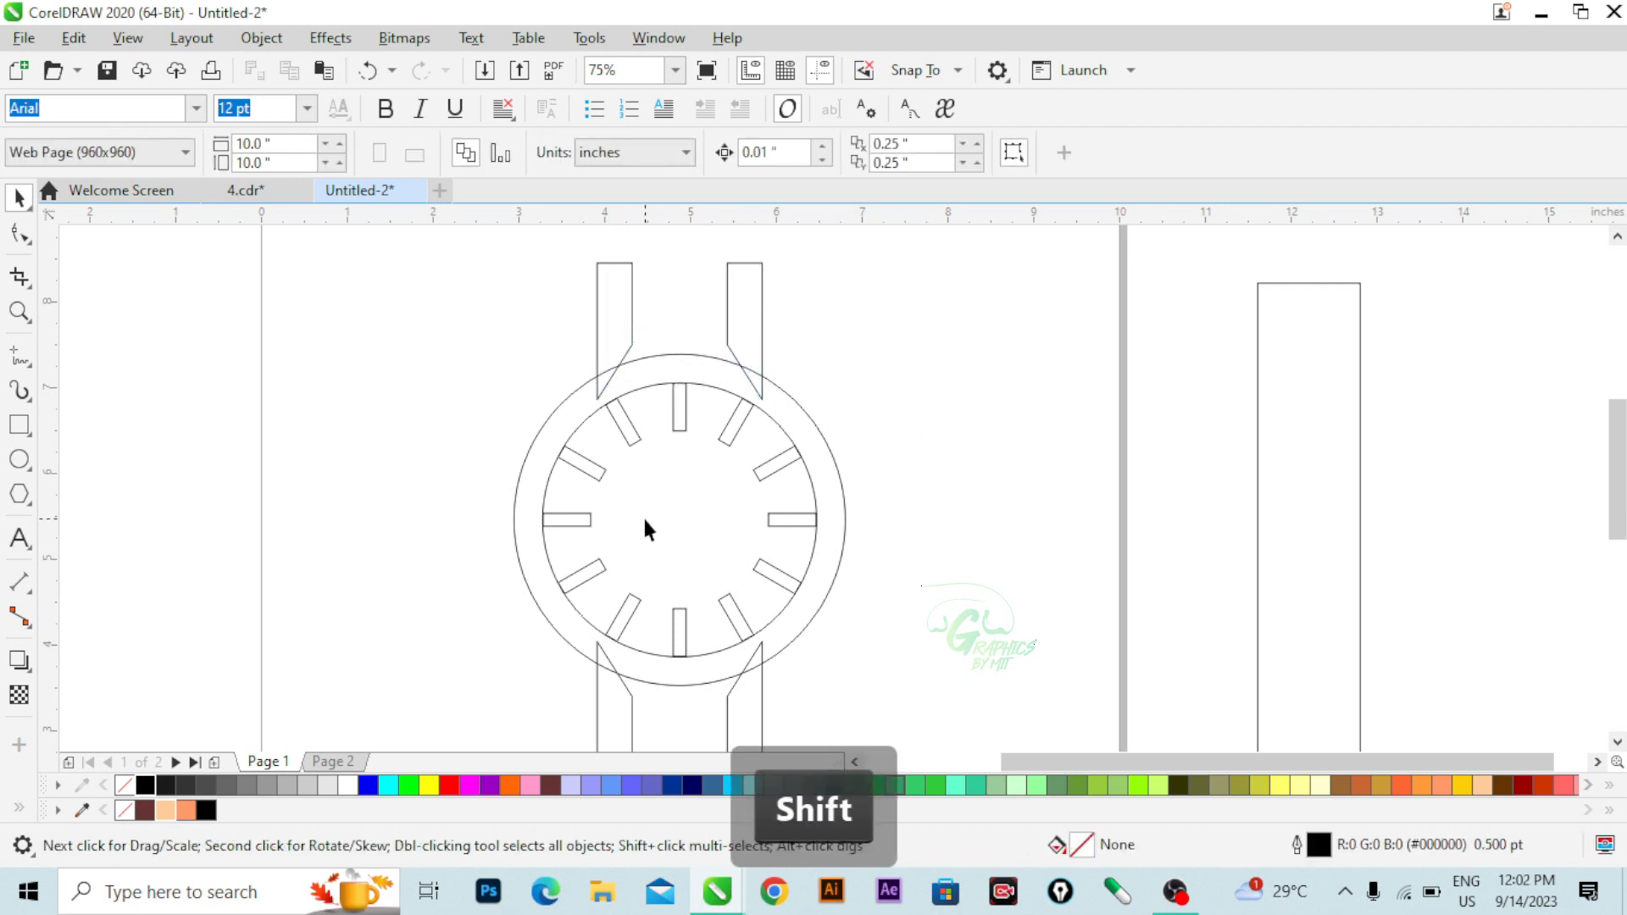
- Move the tall rectangle onto the page beside the watch and fully round its two top corners to 0.597 in. with the Shape tool
scroll(680, 467, "down", 2)
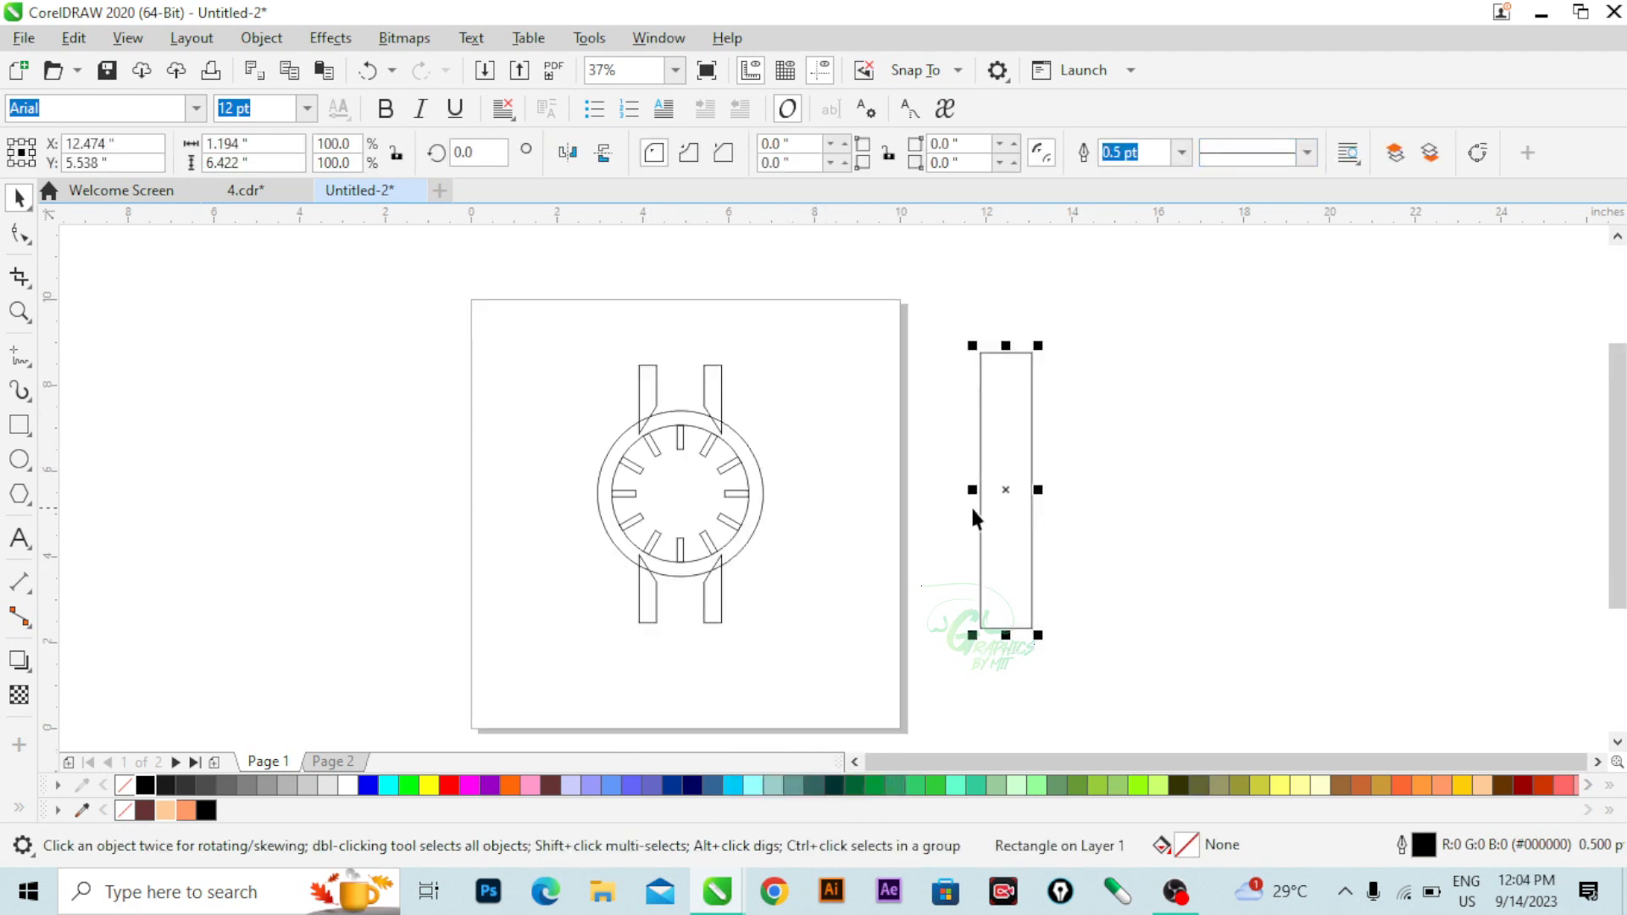
left_click_drag(998, 514, 846, 519)
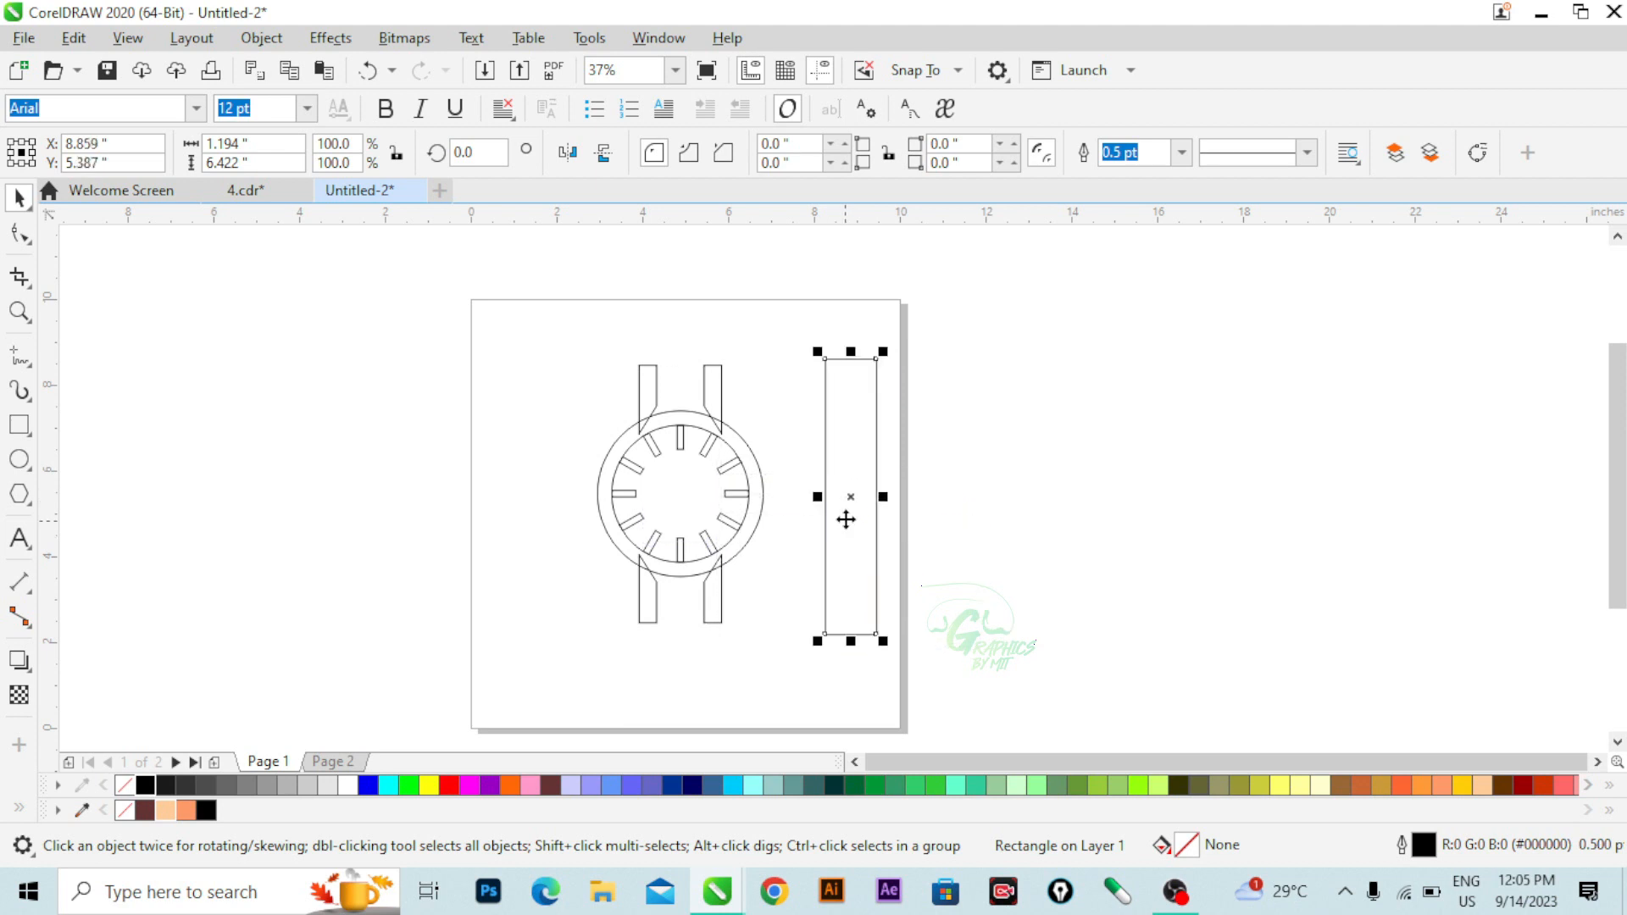
left_click(24, 243)
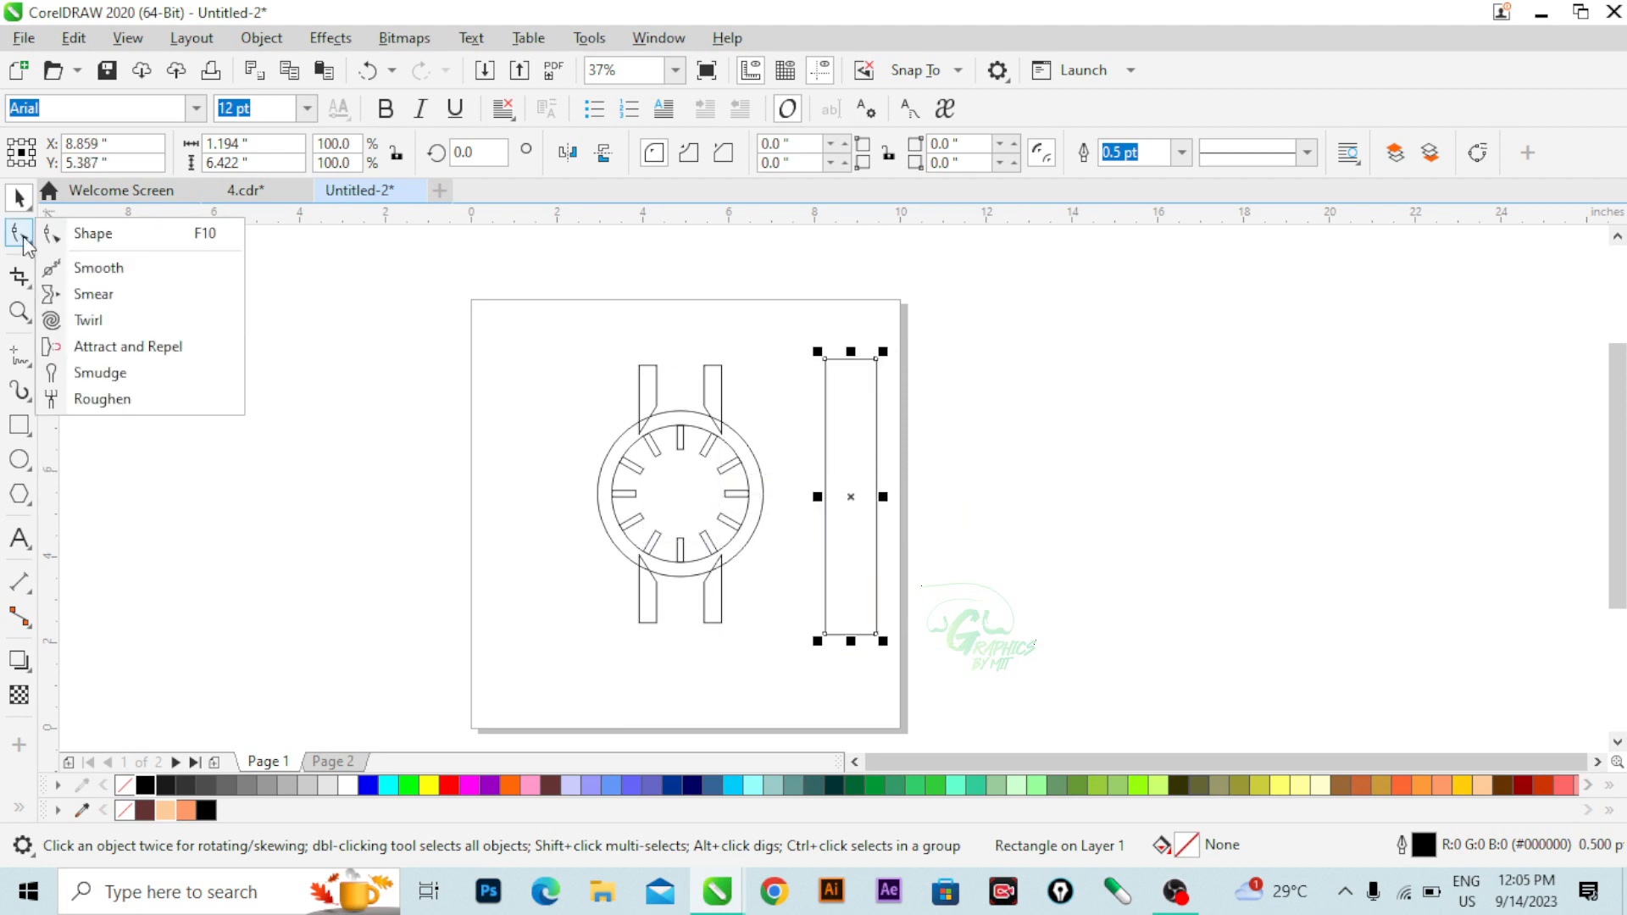
left_click(127, 236)
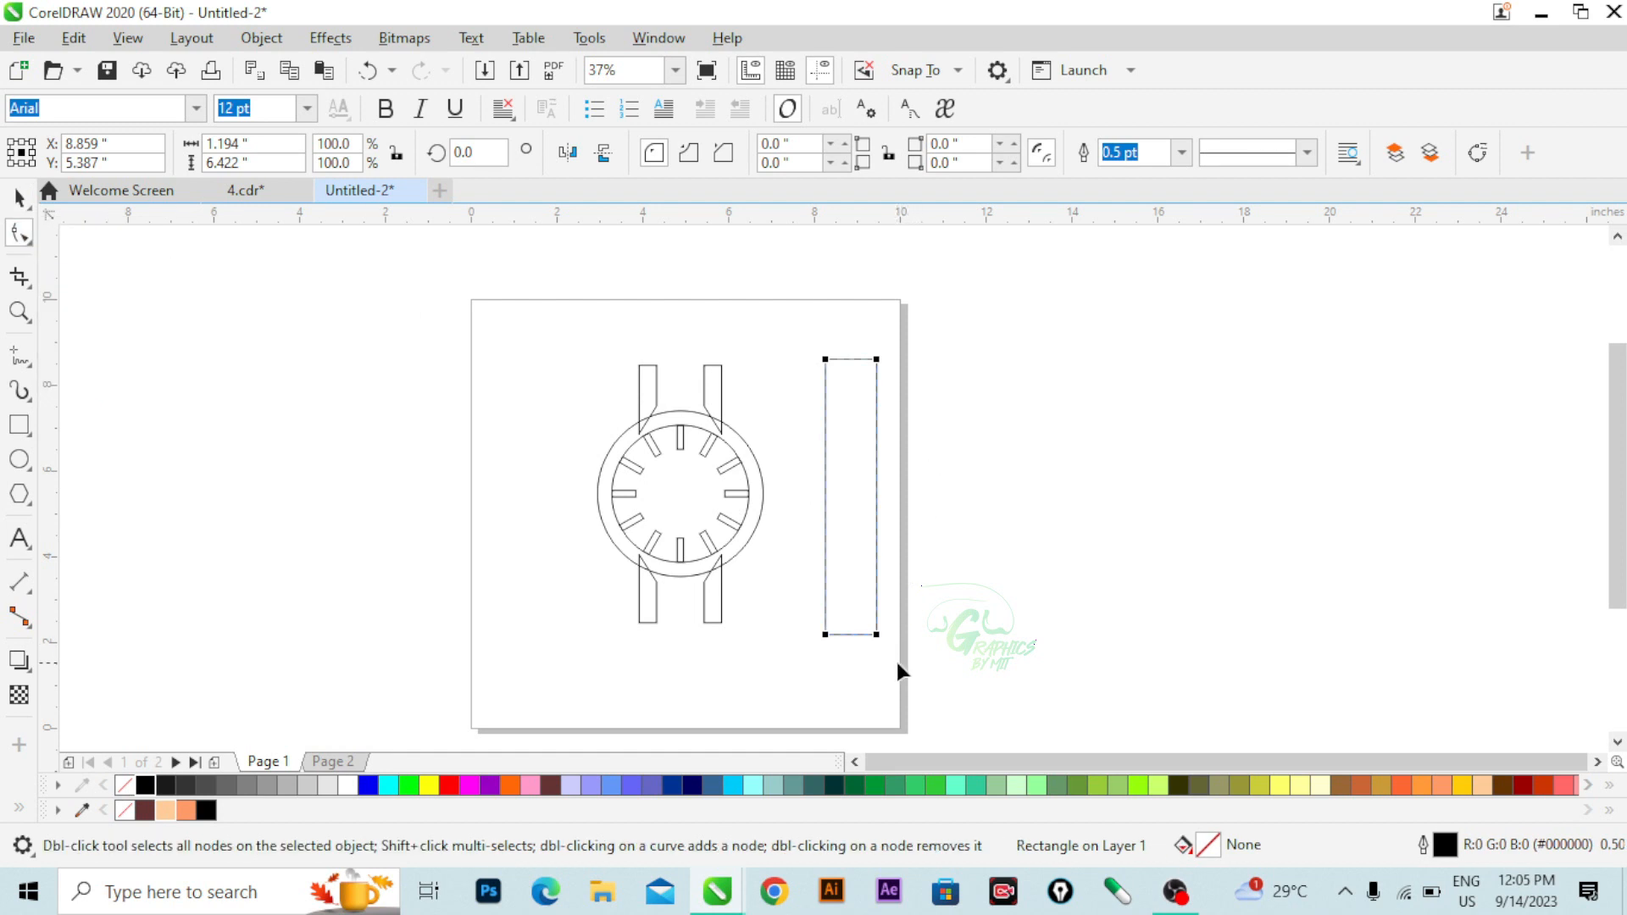
key("shift")
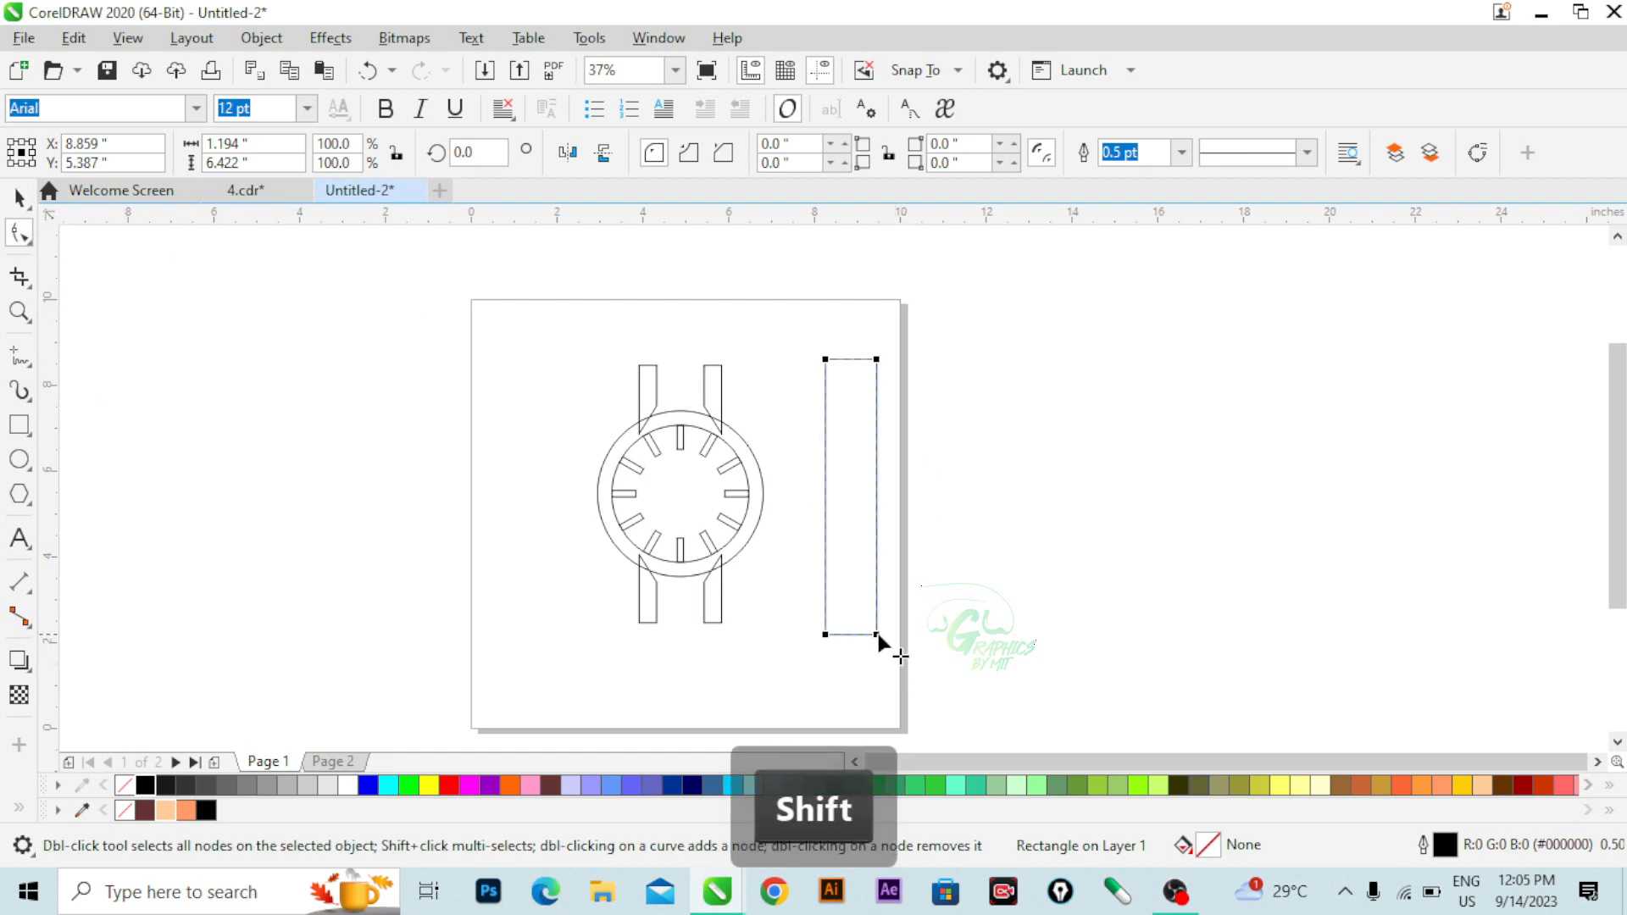
left_click(877, 633)
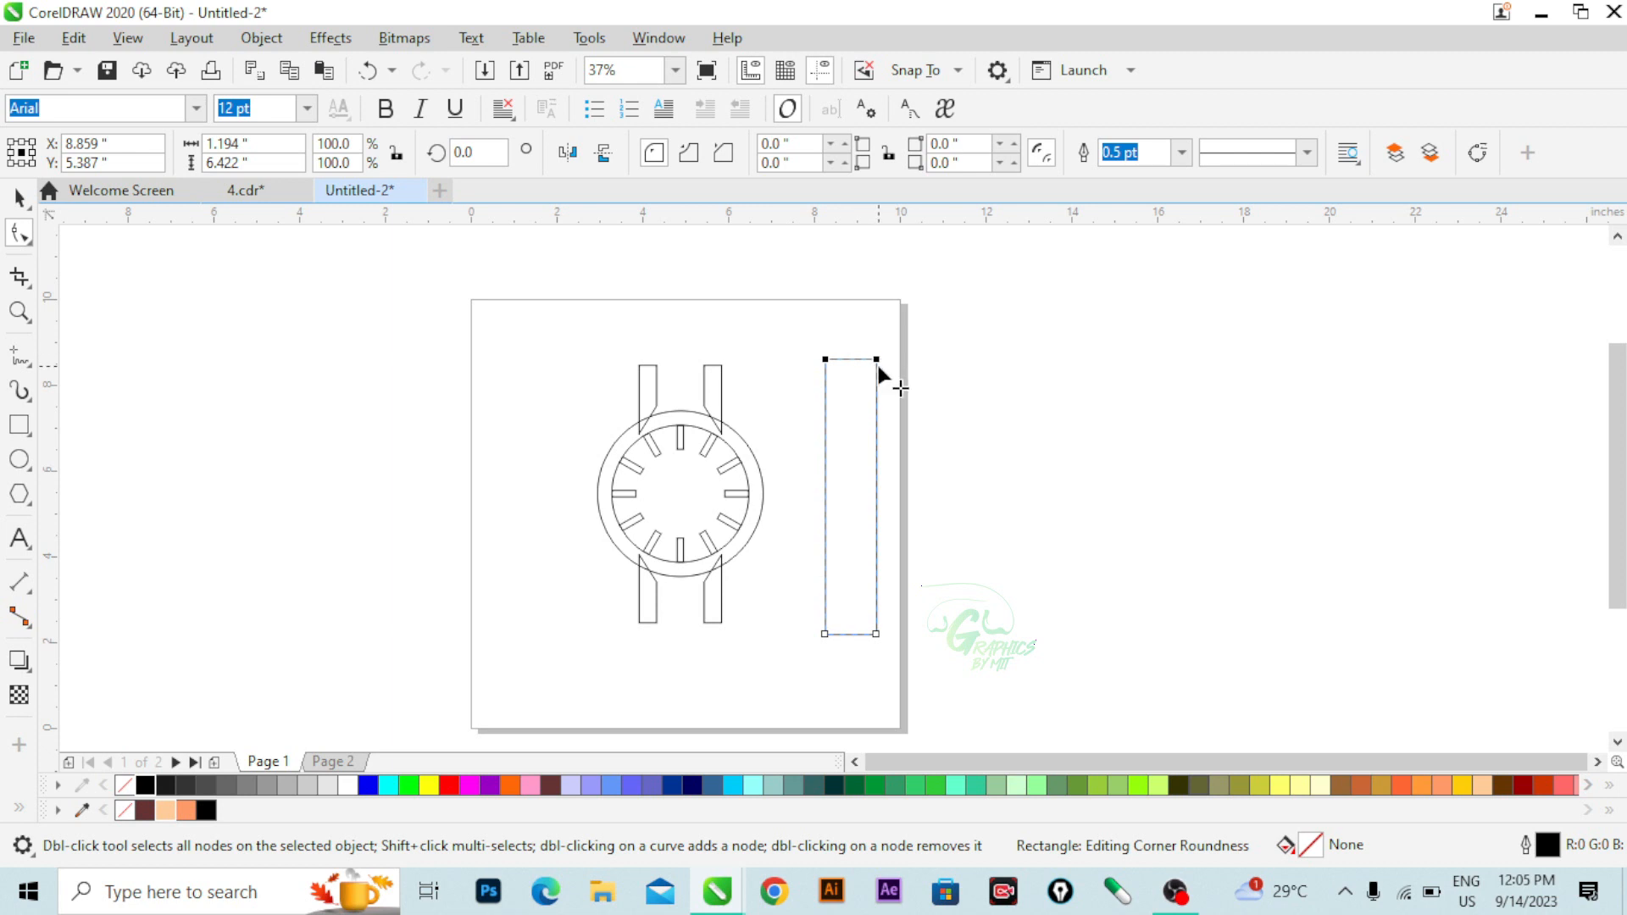
left_click_drag(878, 362, 876, 393)
- Duplicate the round-topped strap horizontally to a spot just off the page's right edge
left_click(18, 198)
left_click_drag(867, 543, 957, 532)
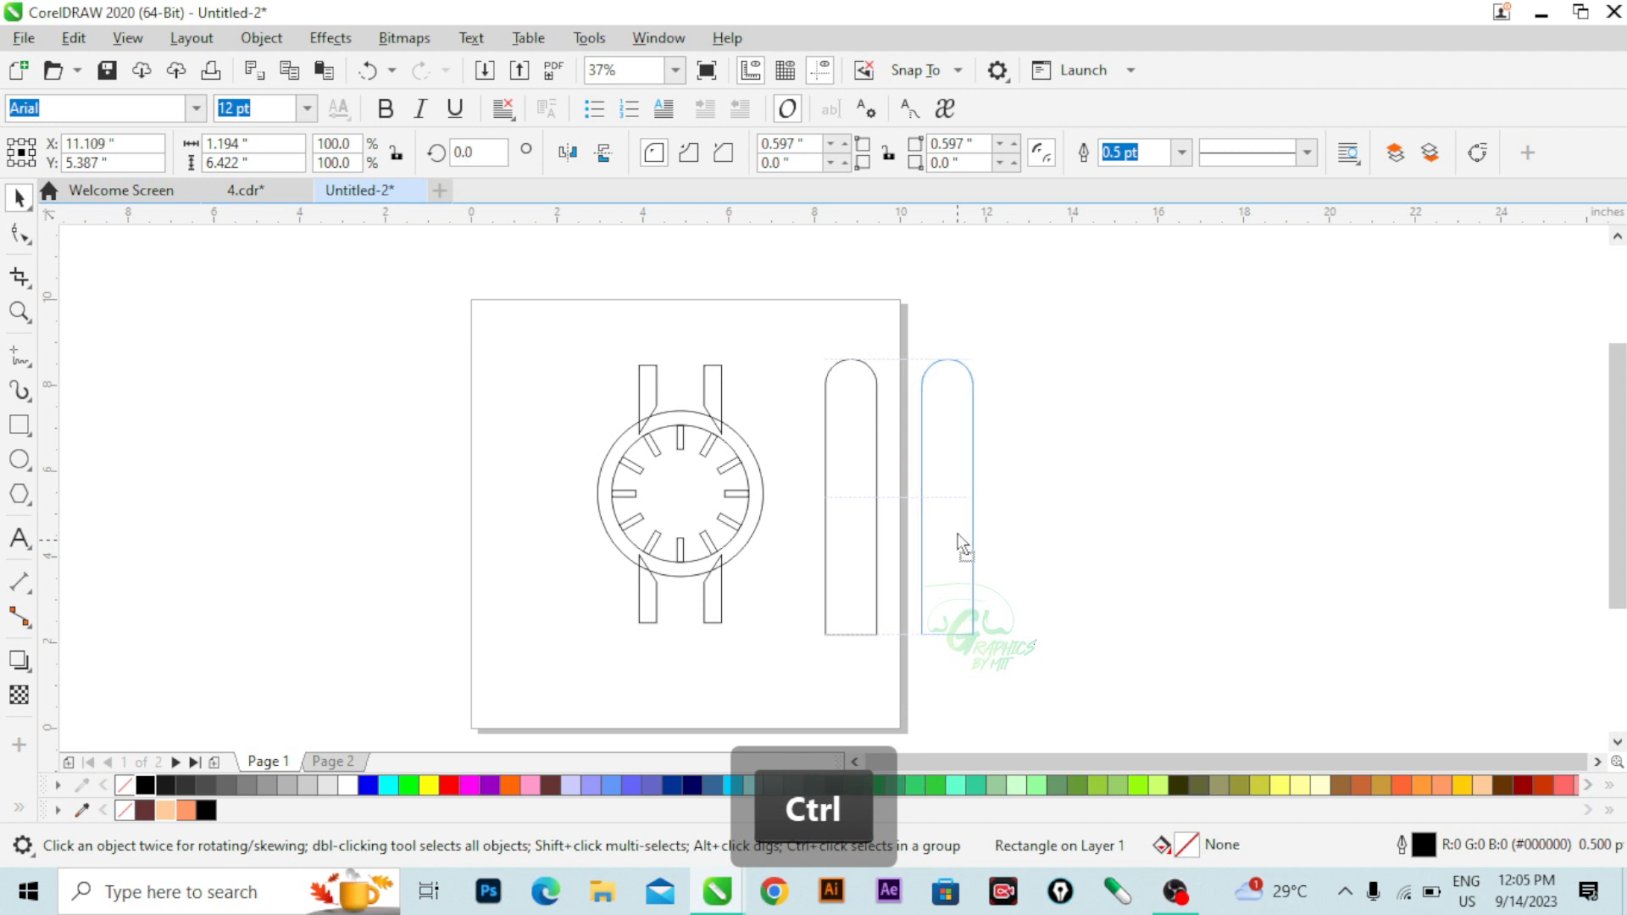
left_click_drag(963, 542, 958, 534)
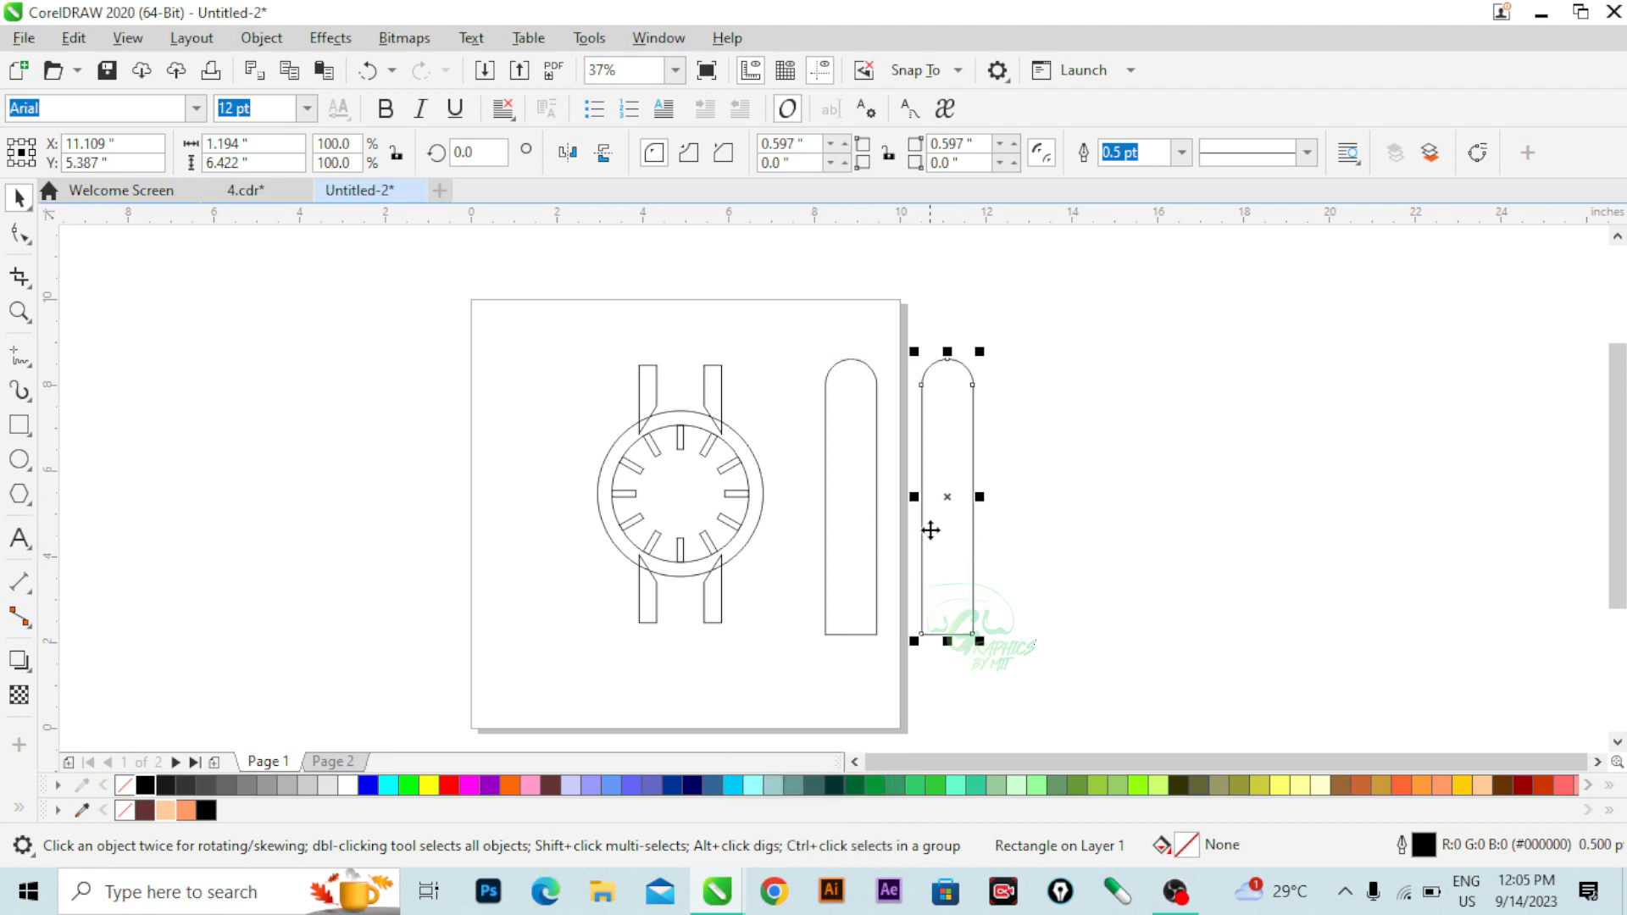
- Place the original round-topped strap on top of the upper slanted pieces and widen it to match their outer edges
left_click(853, 553)
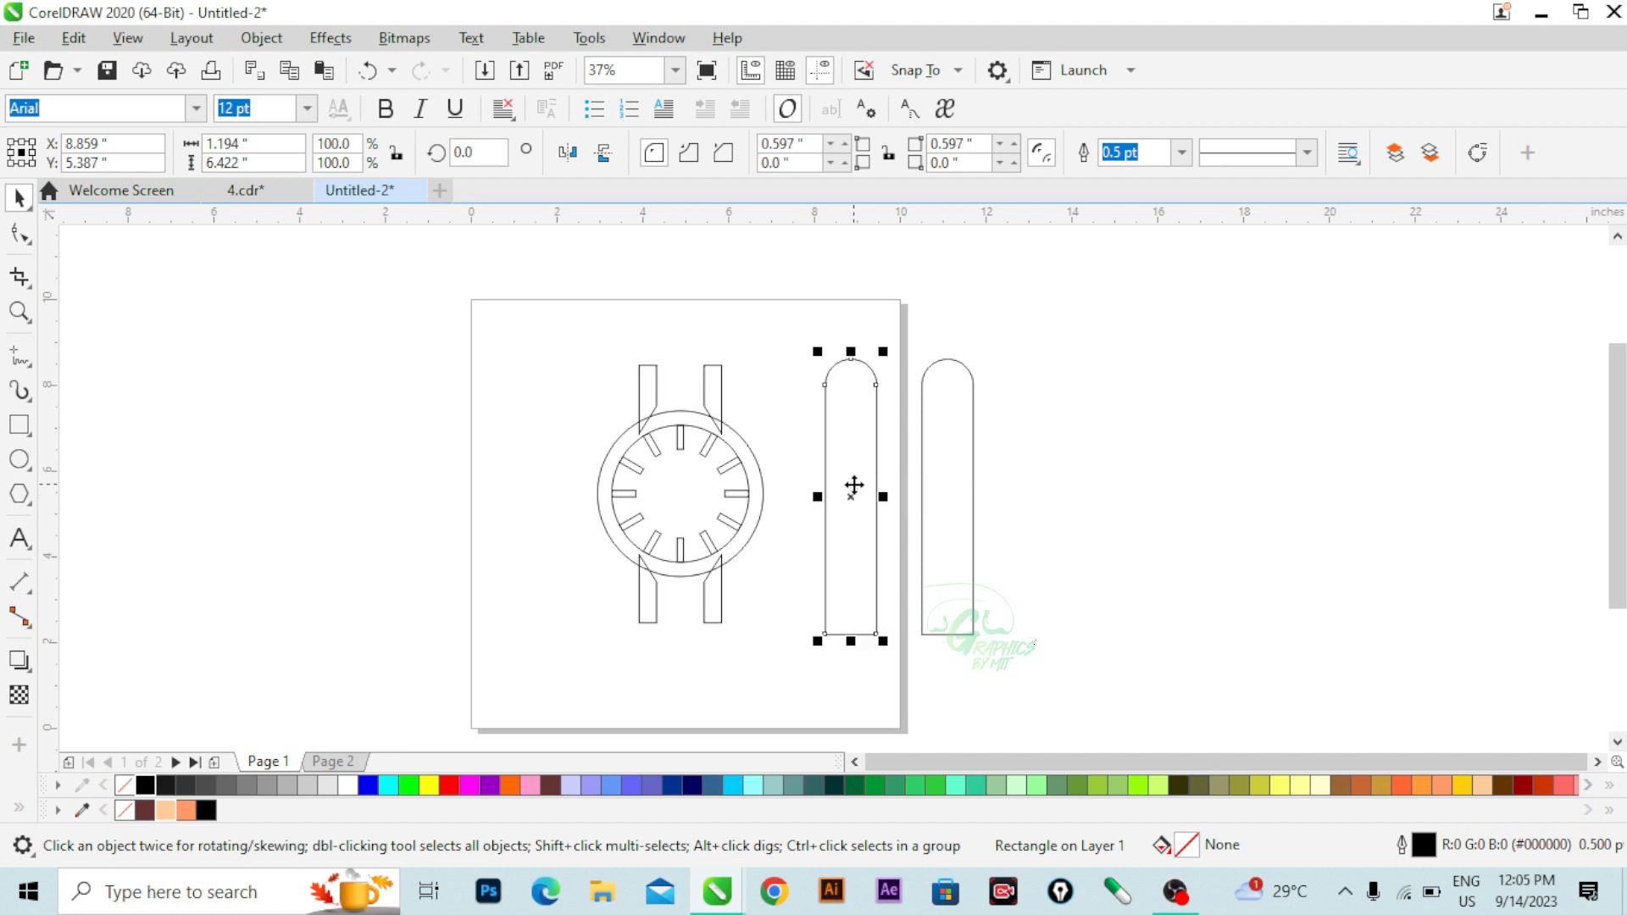
scroll(857, 509, "down", 3)
scroll(836, 538, "up", 3)
left_click_drag(873, 591, 704, 327)
scroll(715, 497, "down", 3)
scroll(735, 482, "up", 3)
scroll(683, 409, "up", 1)
scroll(683, 407, "down", 1)
left_click_drag(719, 386, 736, 386)
left_click(694, 545)
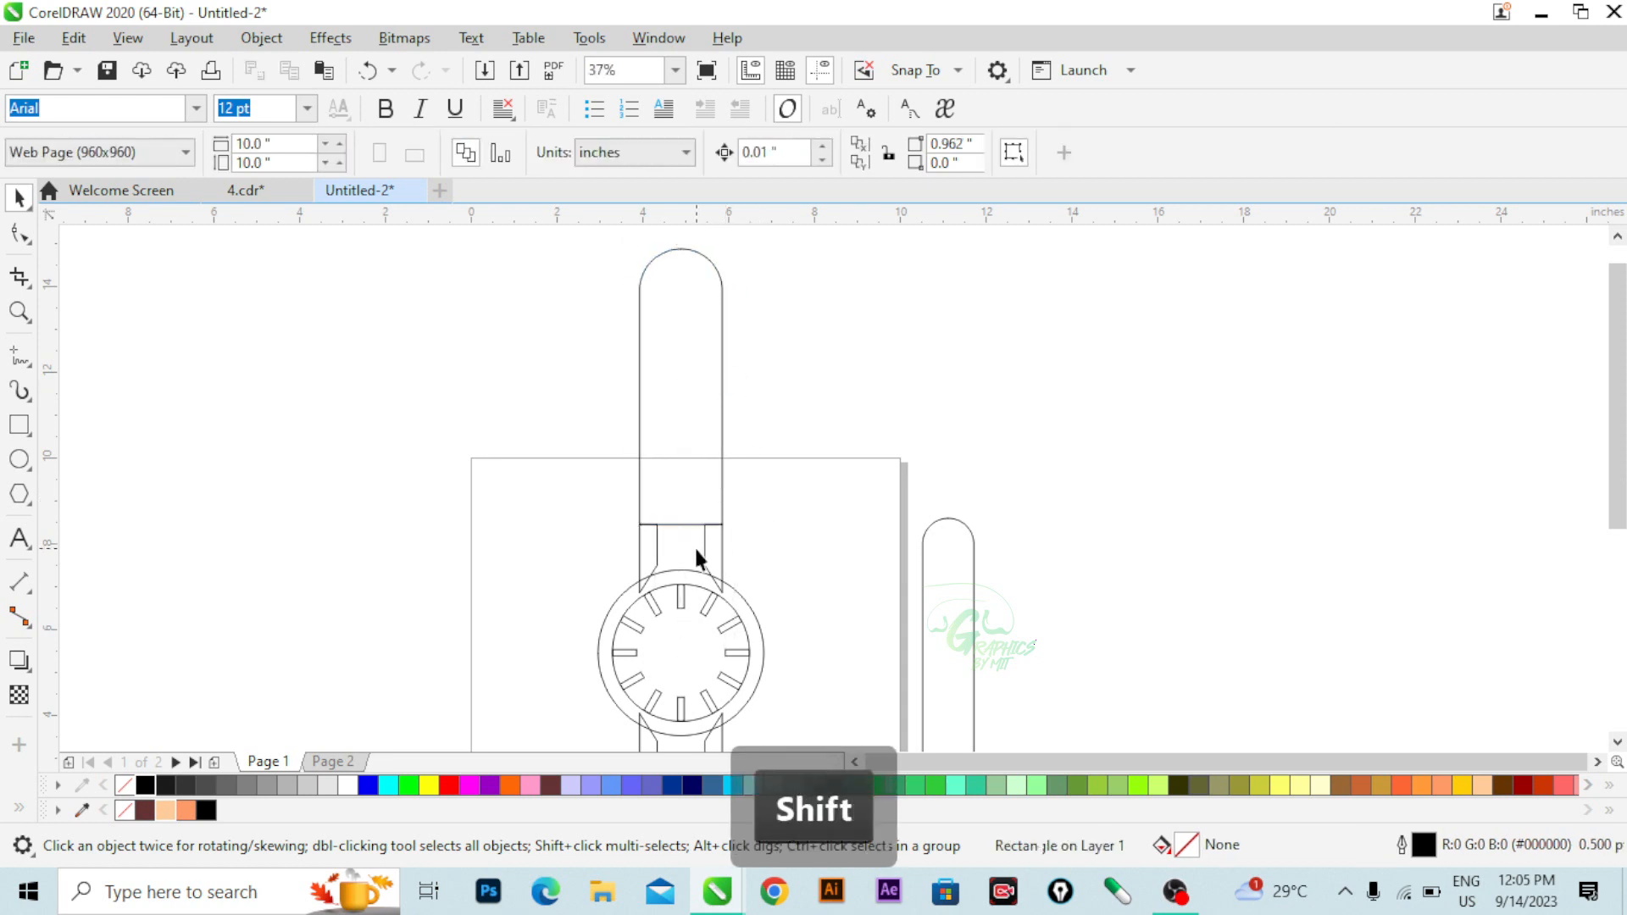
- Lengthen the upper strap upward to a height of about 7.86 in
scroll(693, 534, "up", 1)
scroll(684, 509, "down", 1)
scroll(685, 509, "down", 1)
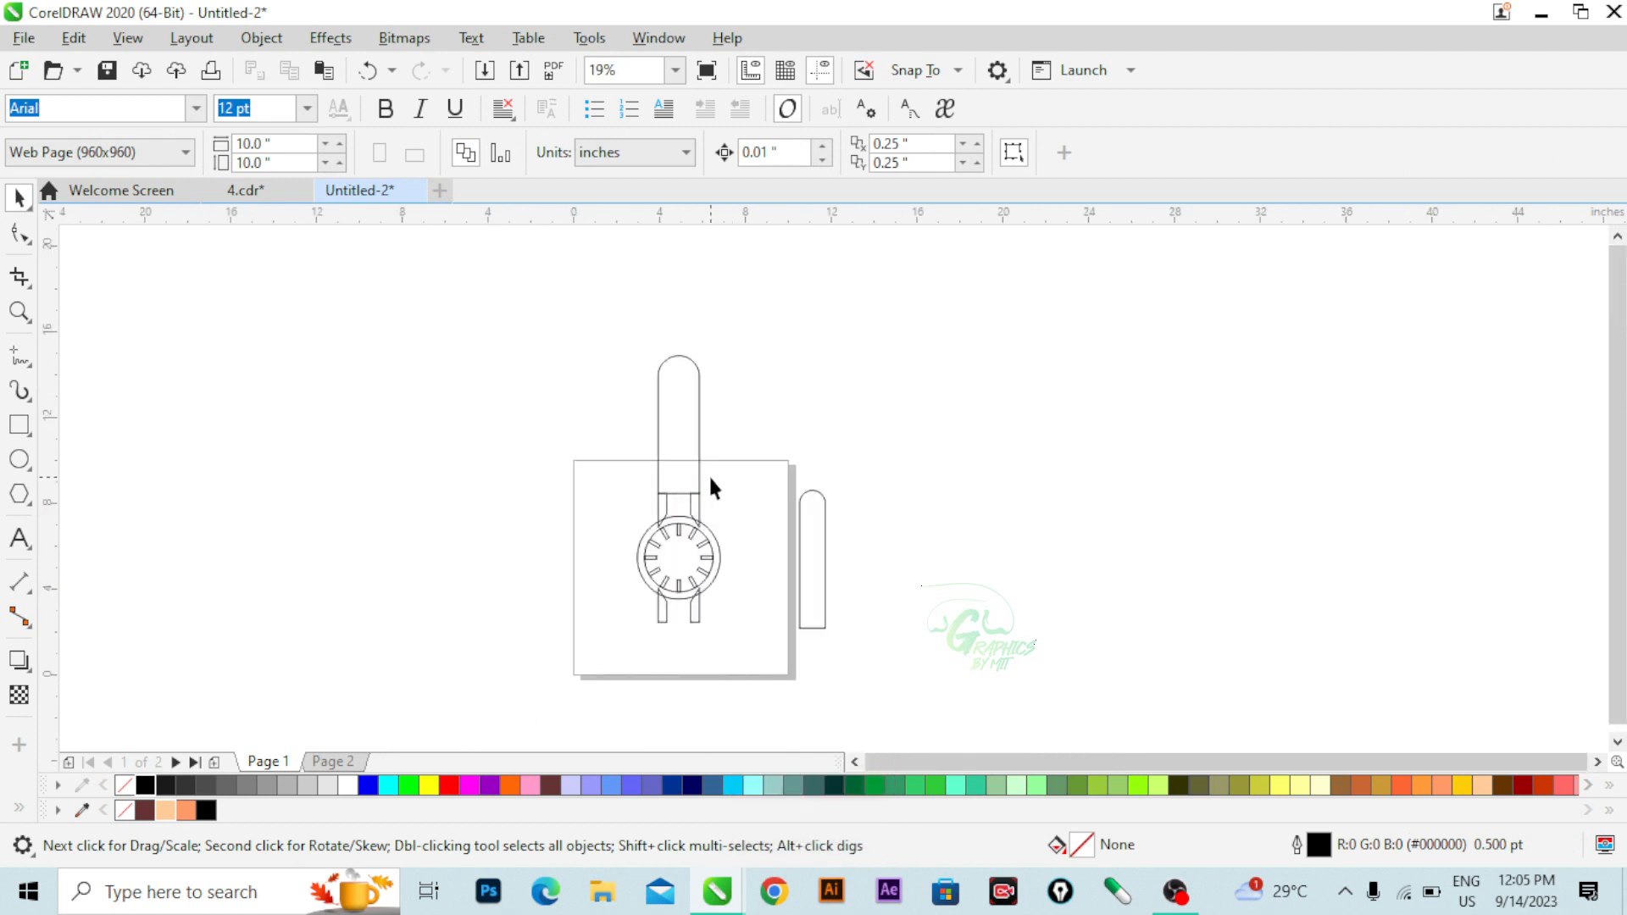
left_click(699, 472)
left_click_drag(679, 354, 679, 327)
left_click(821, 577)
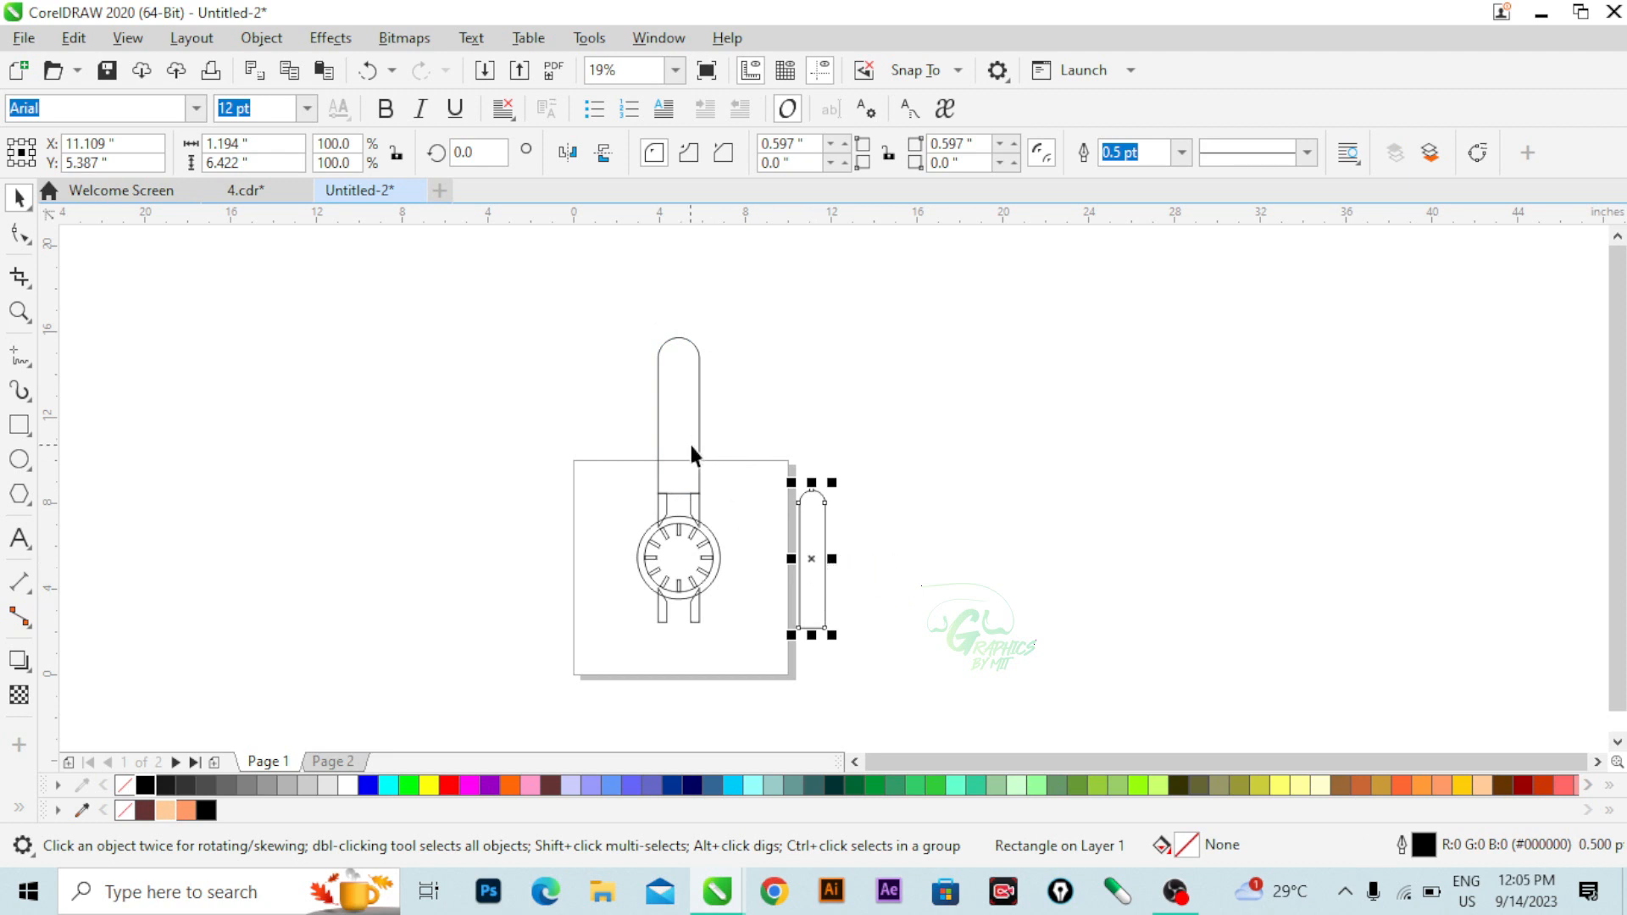
left_click(688, 471)
scroll(686, 432, "up", 2)
scroll(684, 424, "down", 2)
left_click_drag(679, 314, 675, 297)
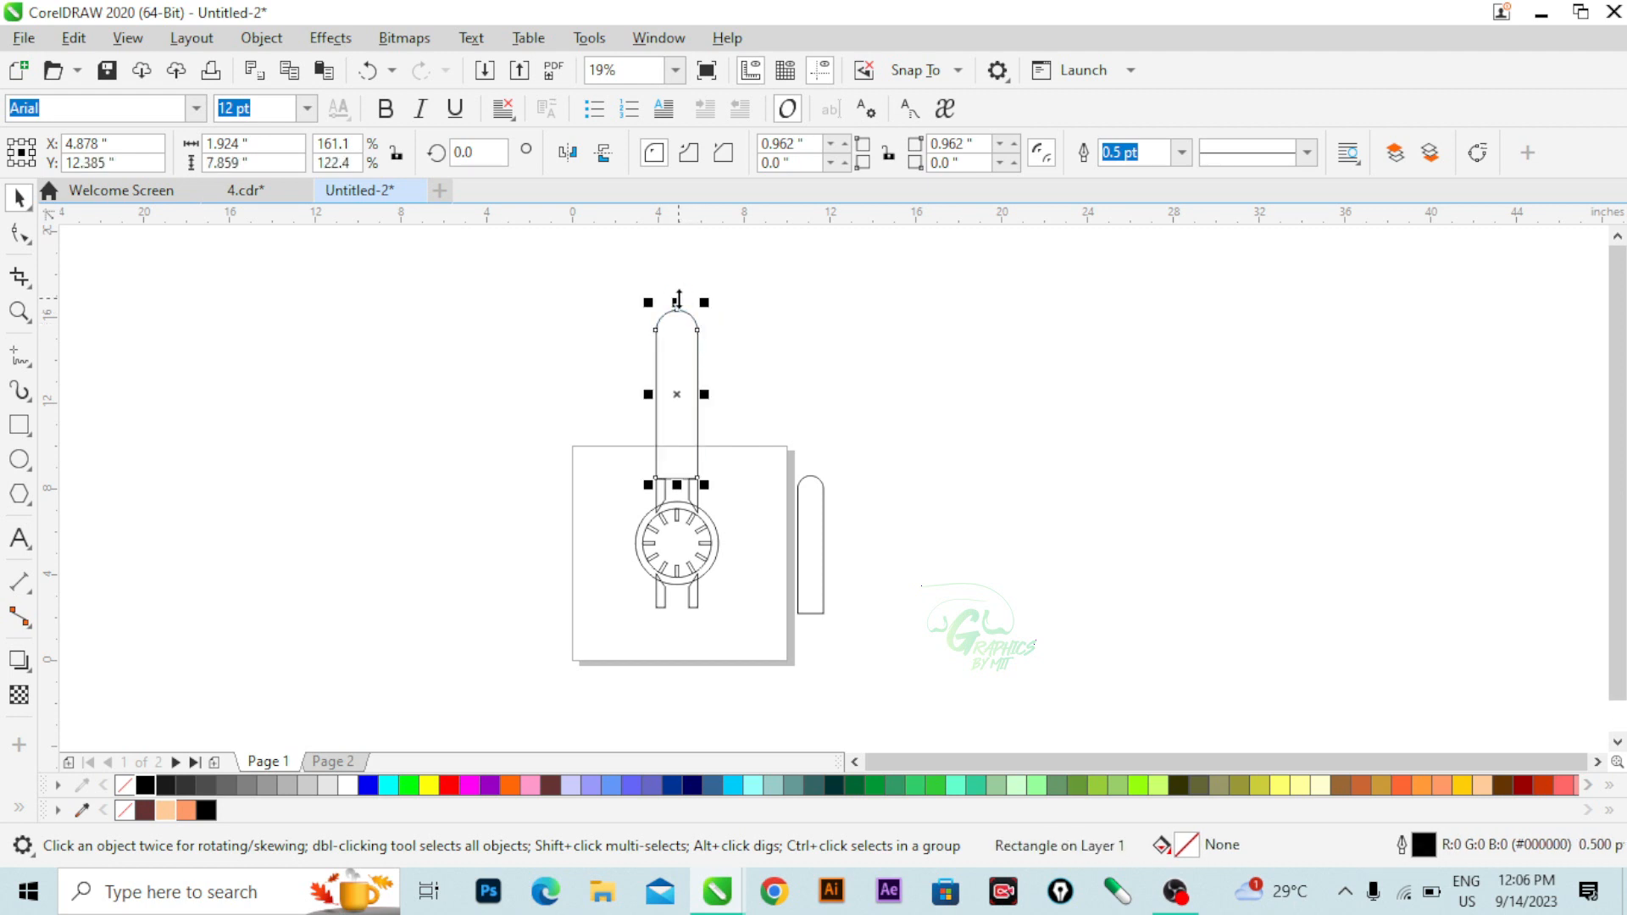
- Delete the spare round-topped strap beside the page
left_click(818, 543)
scroll(682, 462, "up", 1)
scroll(672, 407, "down", 1)
key("Delete")
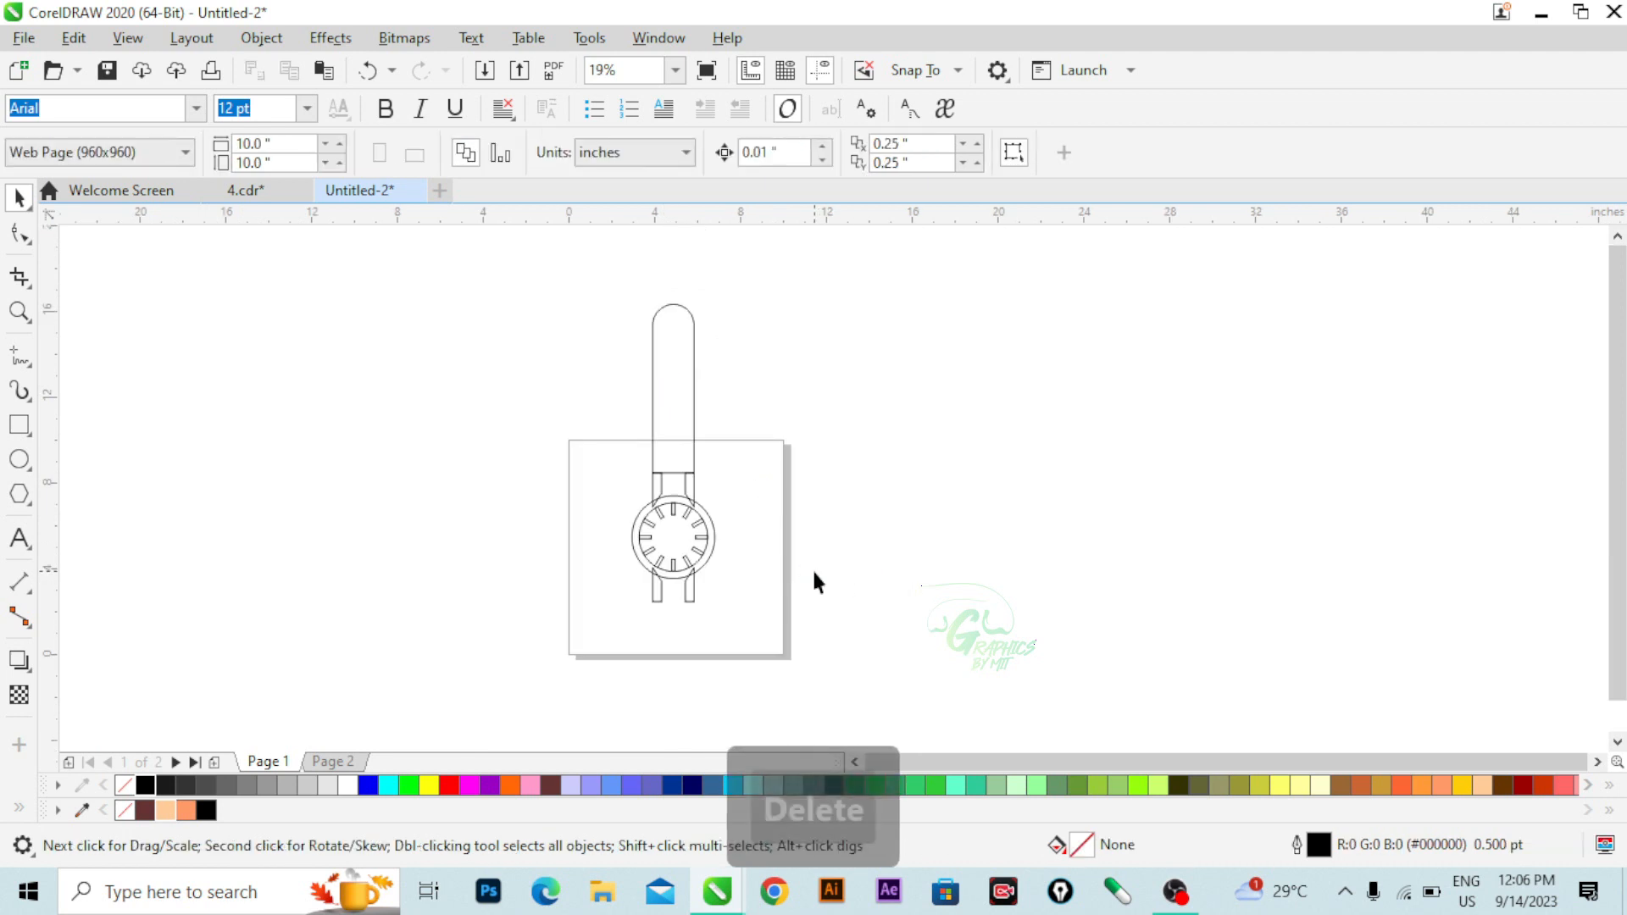
- Copy the upper strap straight down against the lower slanted pieces and mirror the copy vertically so its rounded end points down
left_click(687, 392)
left_click_drag(686, 391, 684, 661)
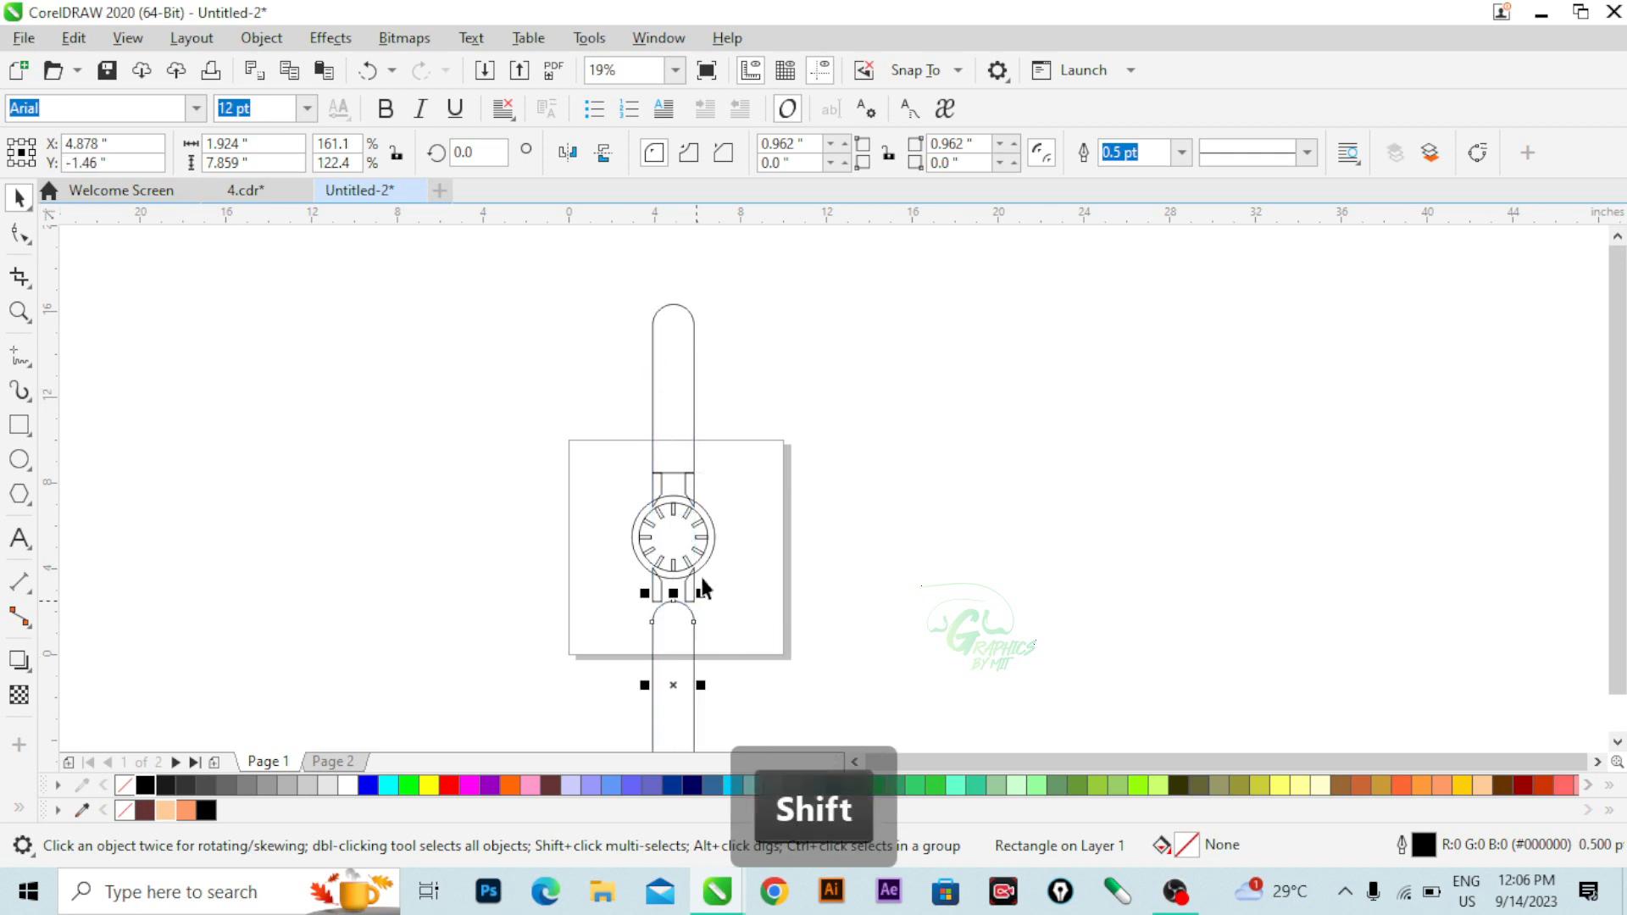
left_click(602, 156)
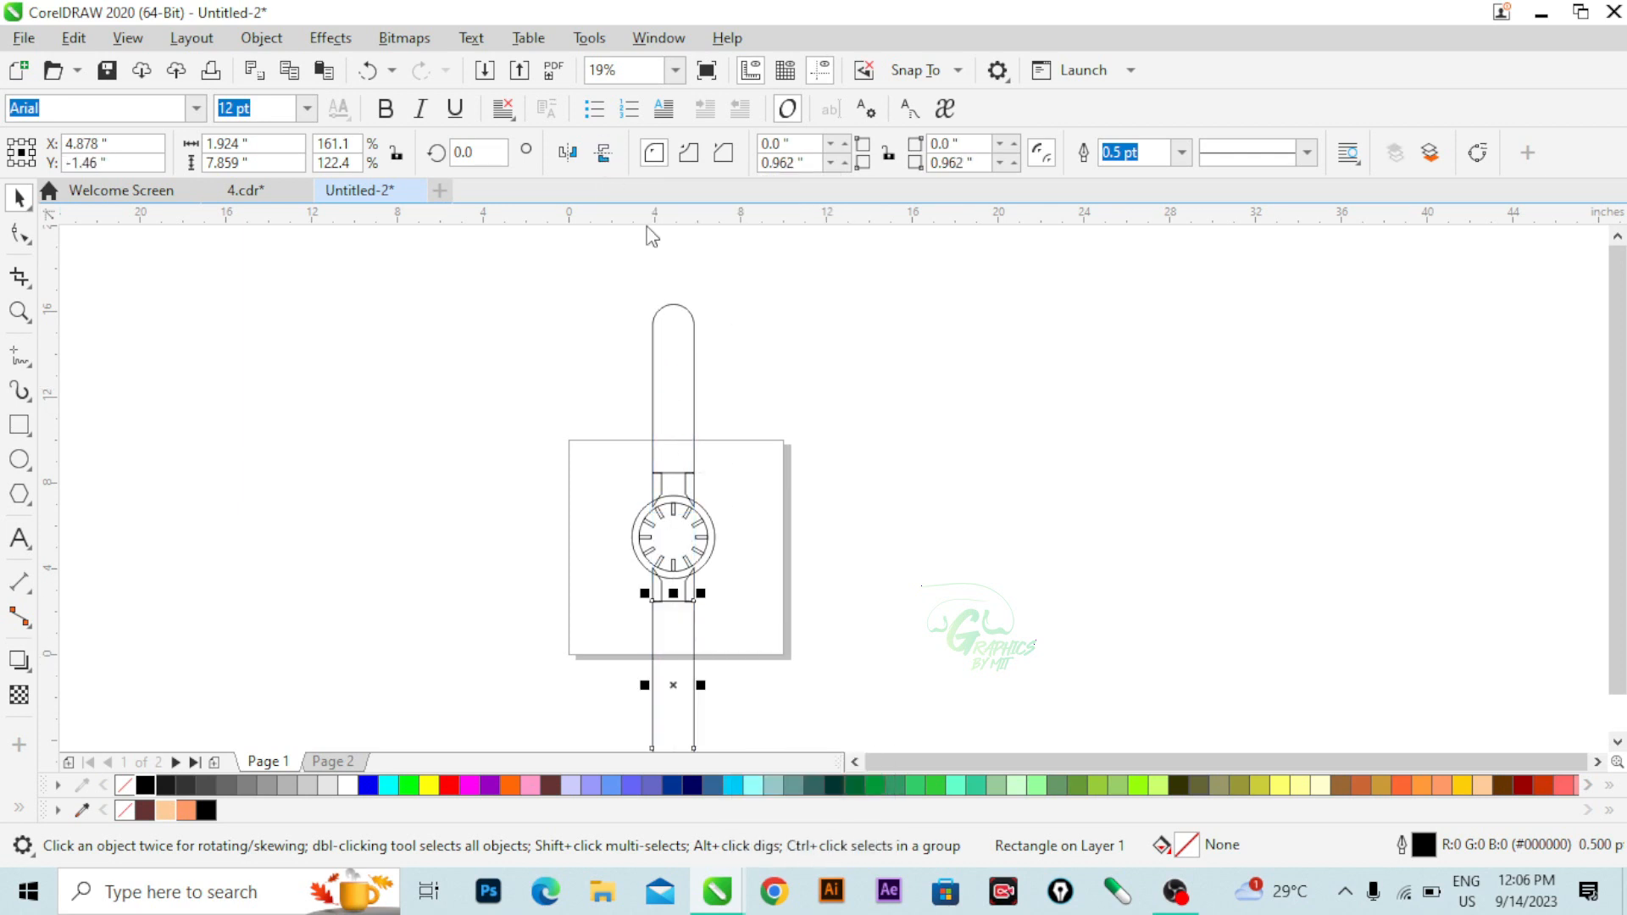
scroll(664, 596, "down", 1)
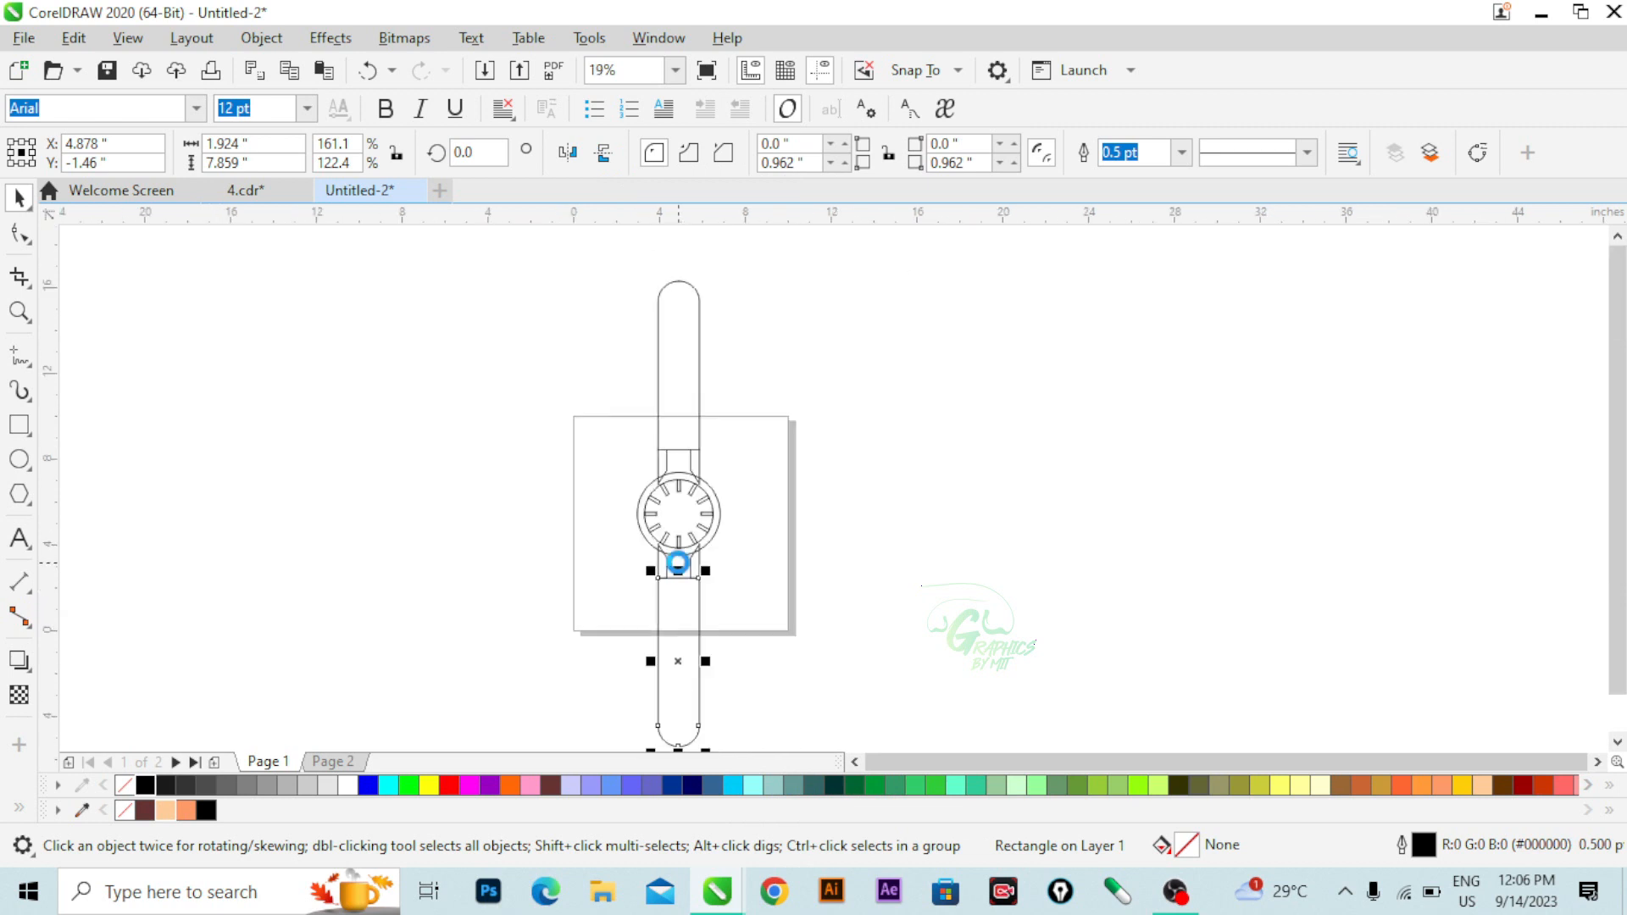
left_click(608, 363)
scroll(693, 612, "up", 6)
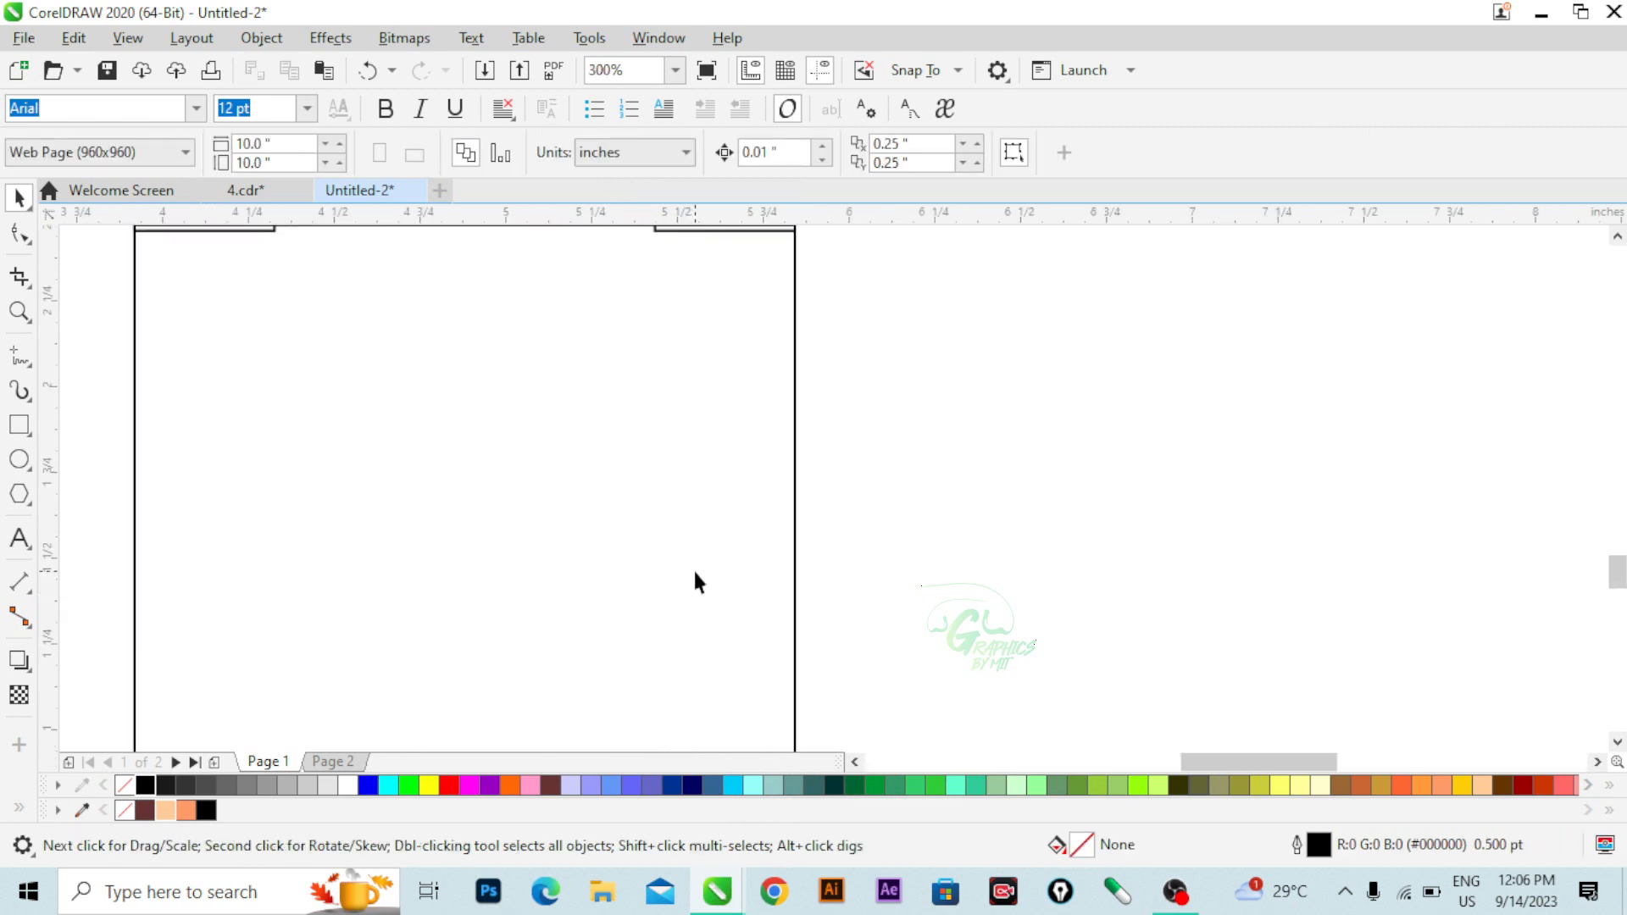
scroll(693, 519, "down", 4)
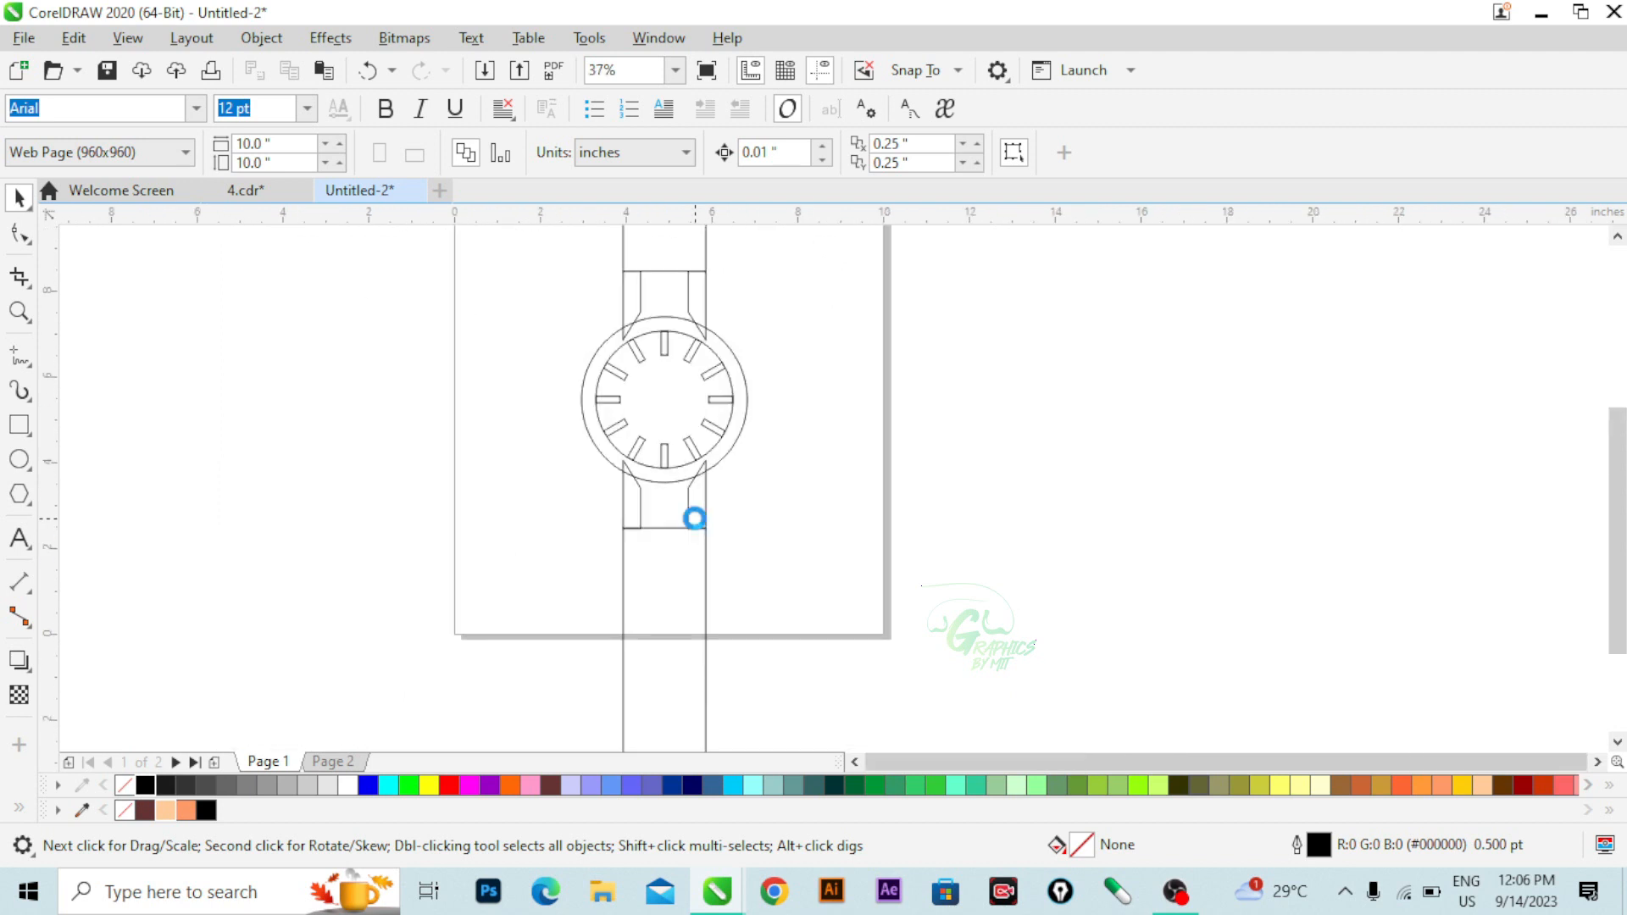
- Shift the lower strap slightly down so its flat edge meets the ends of the lower slanted pieces
scroll(693, 534, "up", 6)
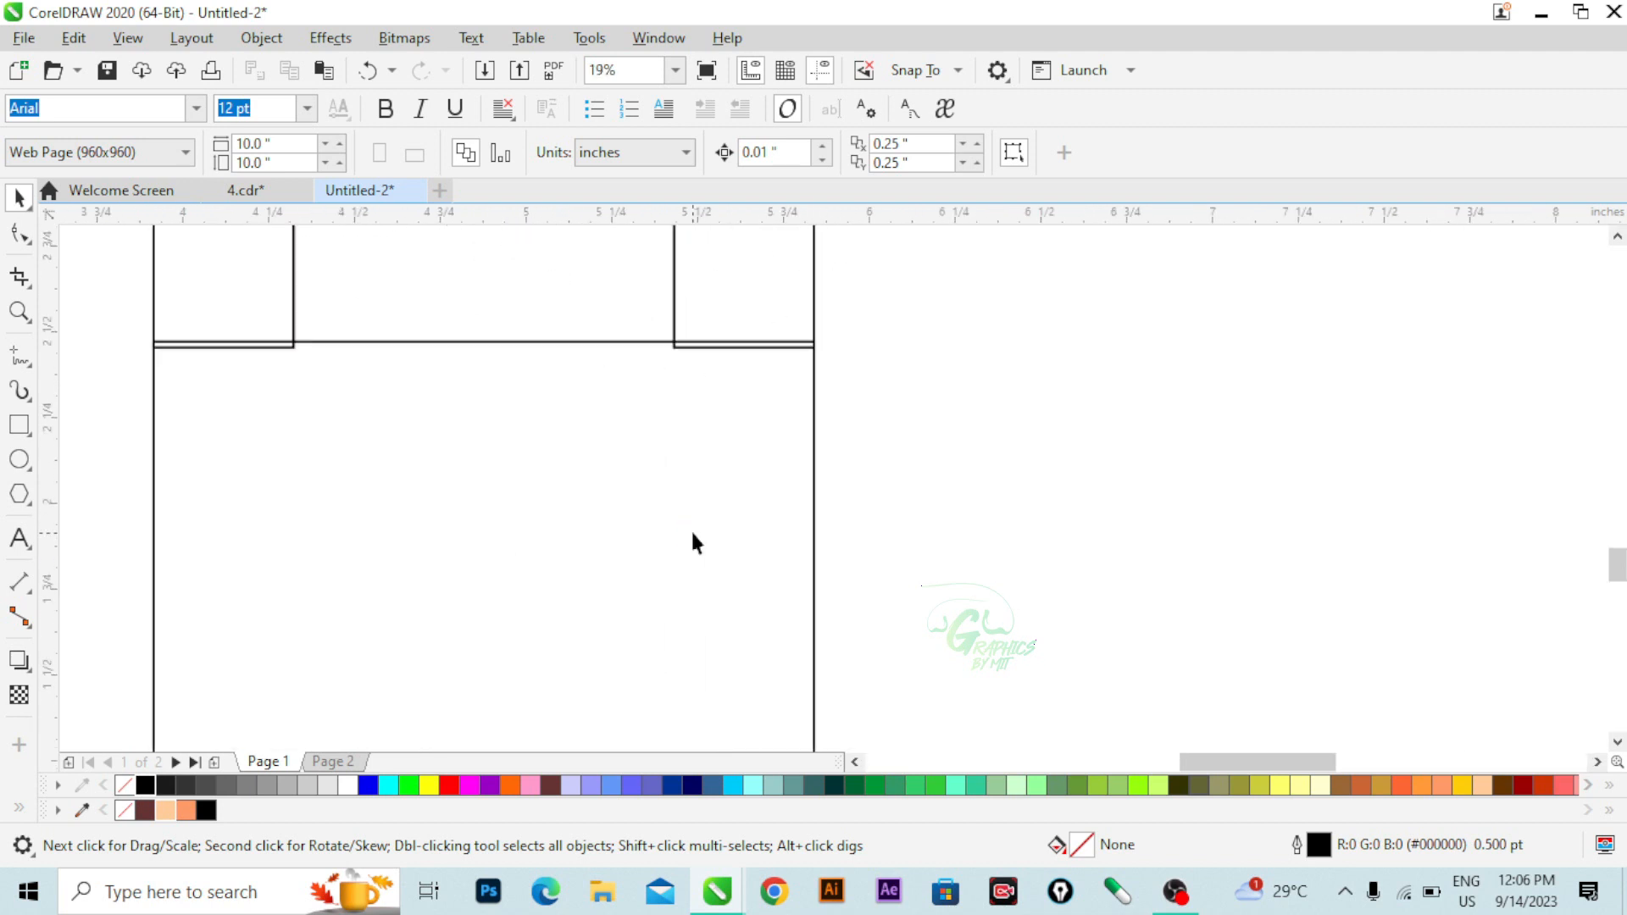
left_click(577, 347)
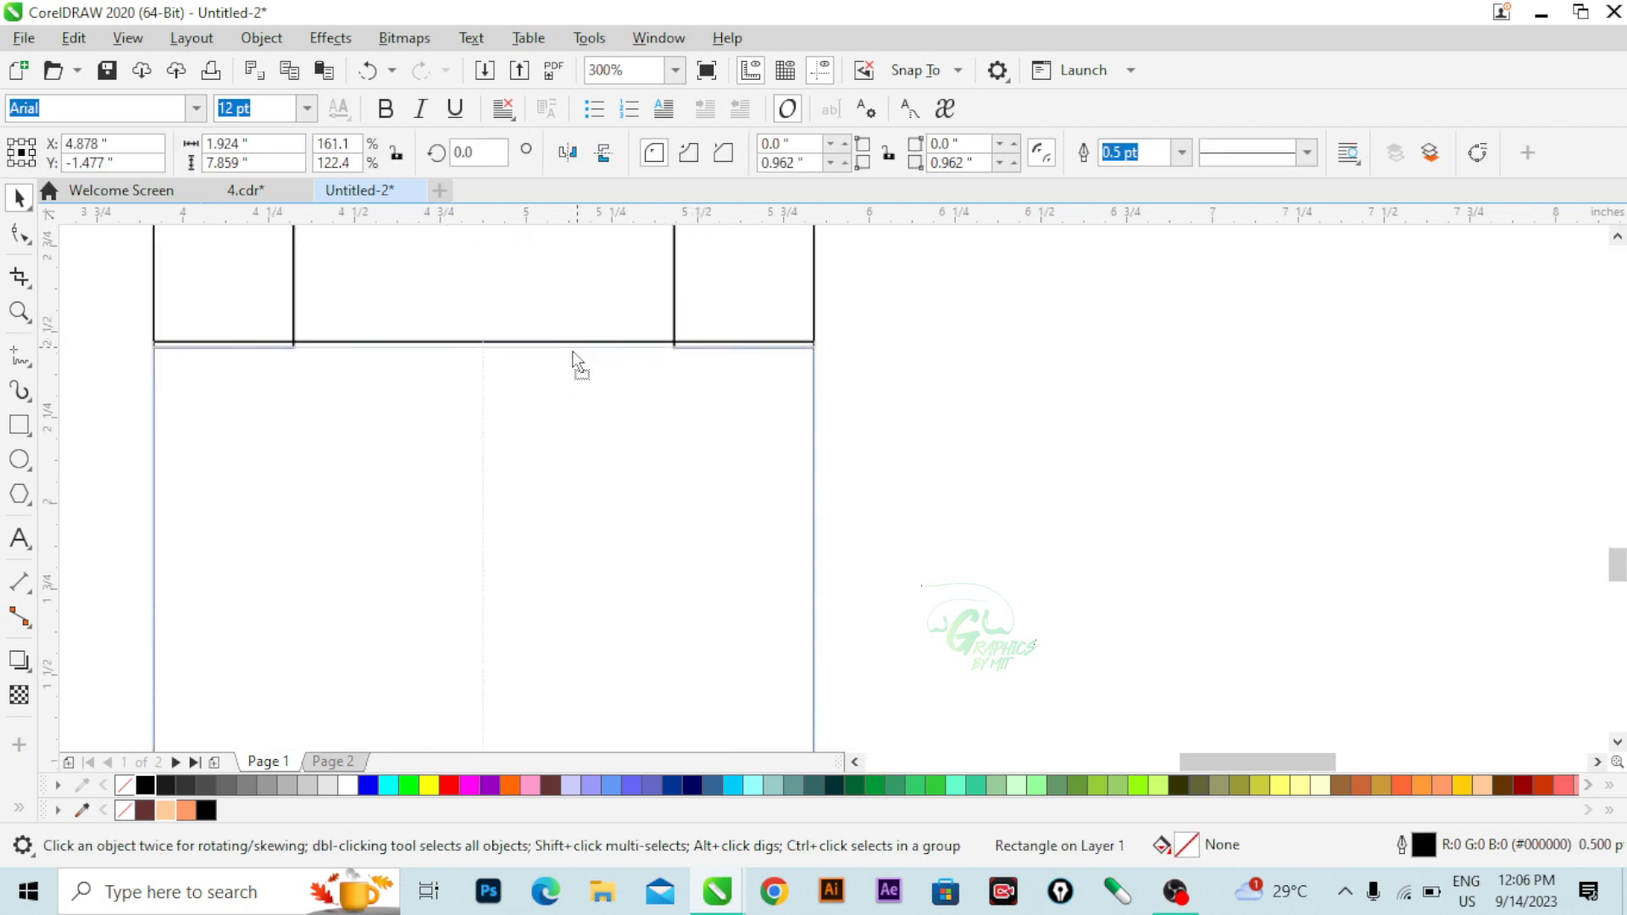
scroll(582, 440, "down", 7)
scroll(621, 496, "up", 8)
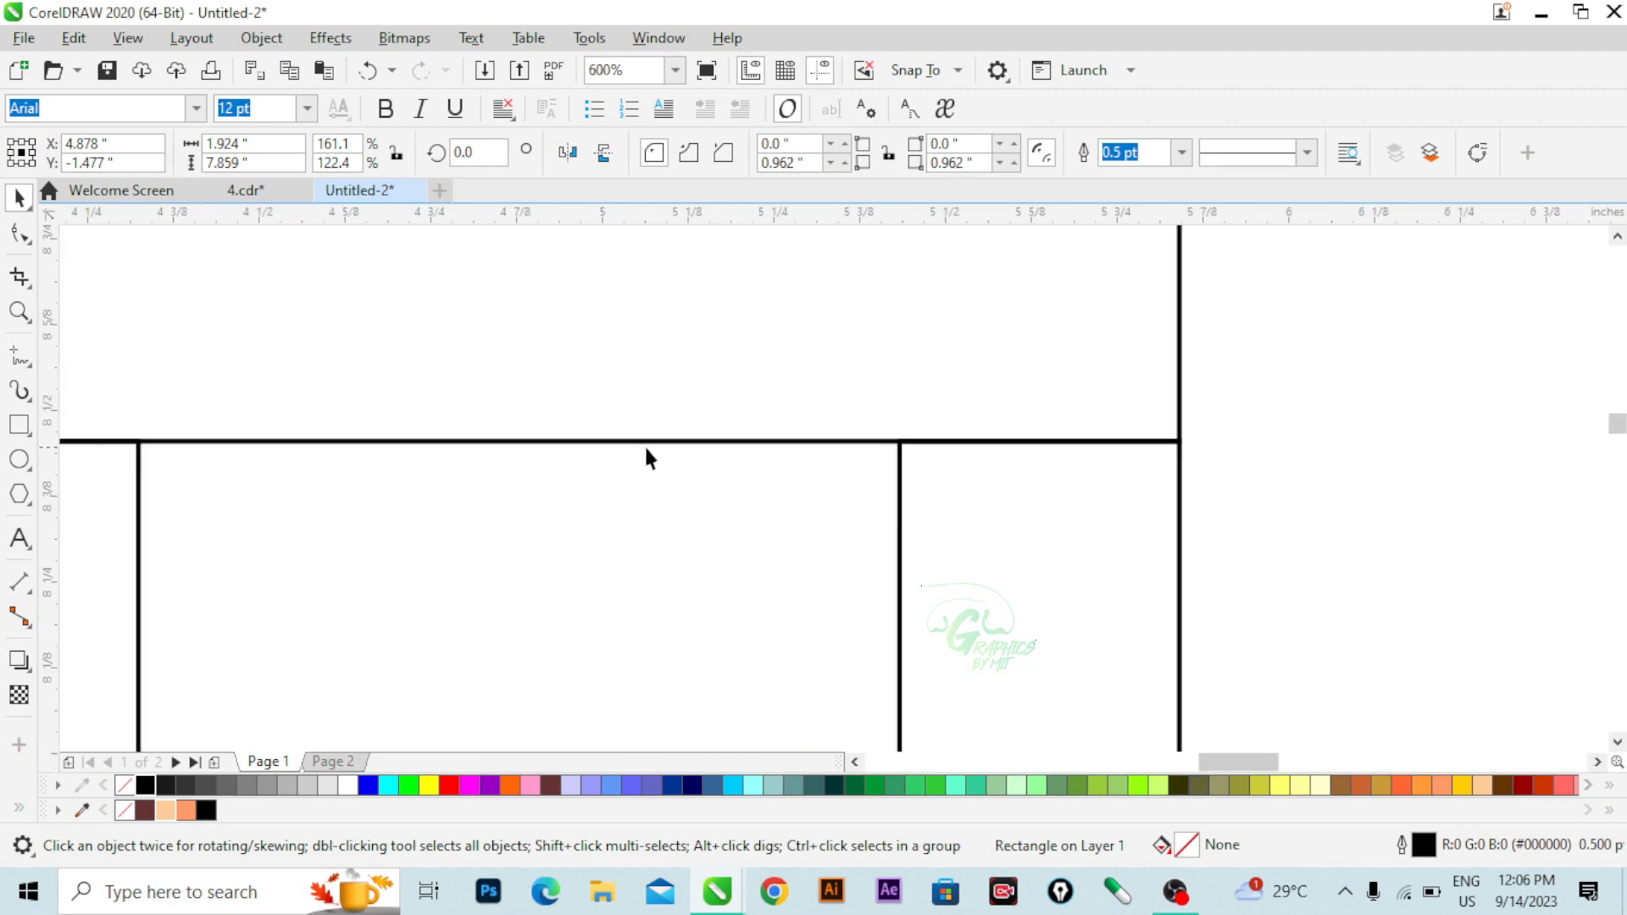
scroll(647, 458, "down", 8)
scroll(538, 318, "down", 3)
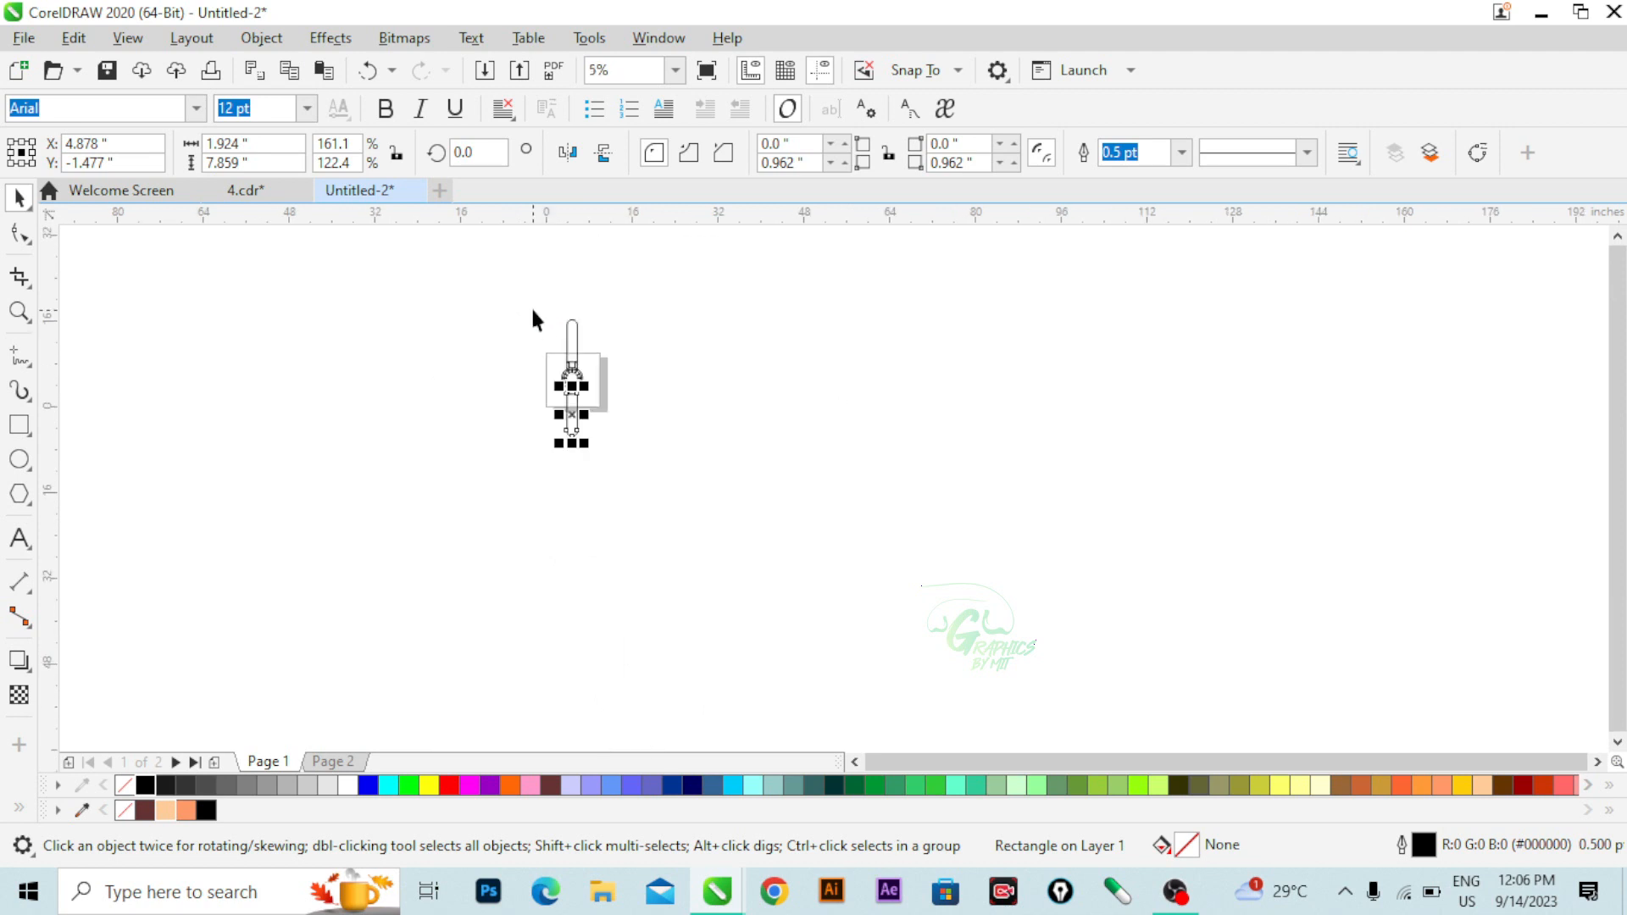
- Group all the watch shapes and scale the group proportionally about its centre to about 1.62 by 9.09 in
scroll(534, 312, "up", 2)
key("ctrl+a")
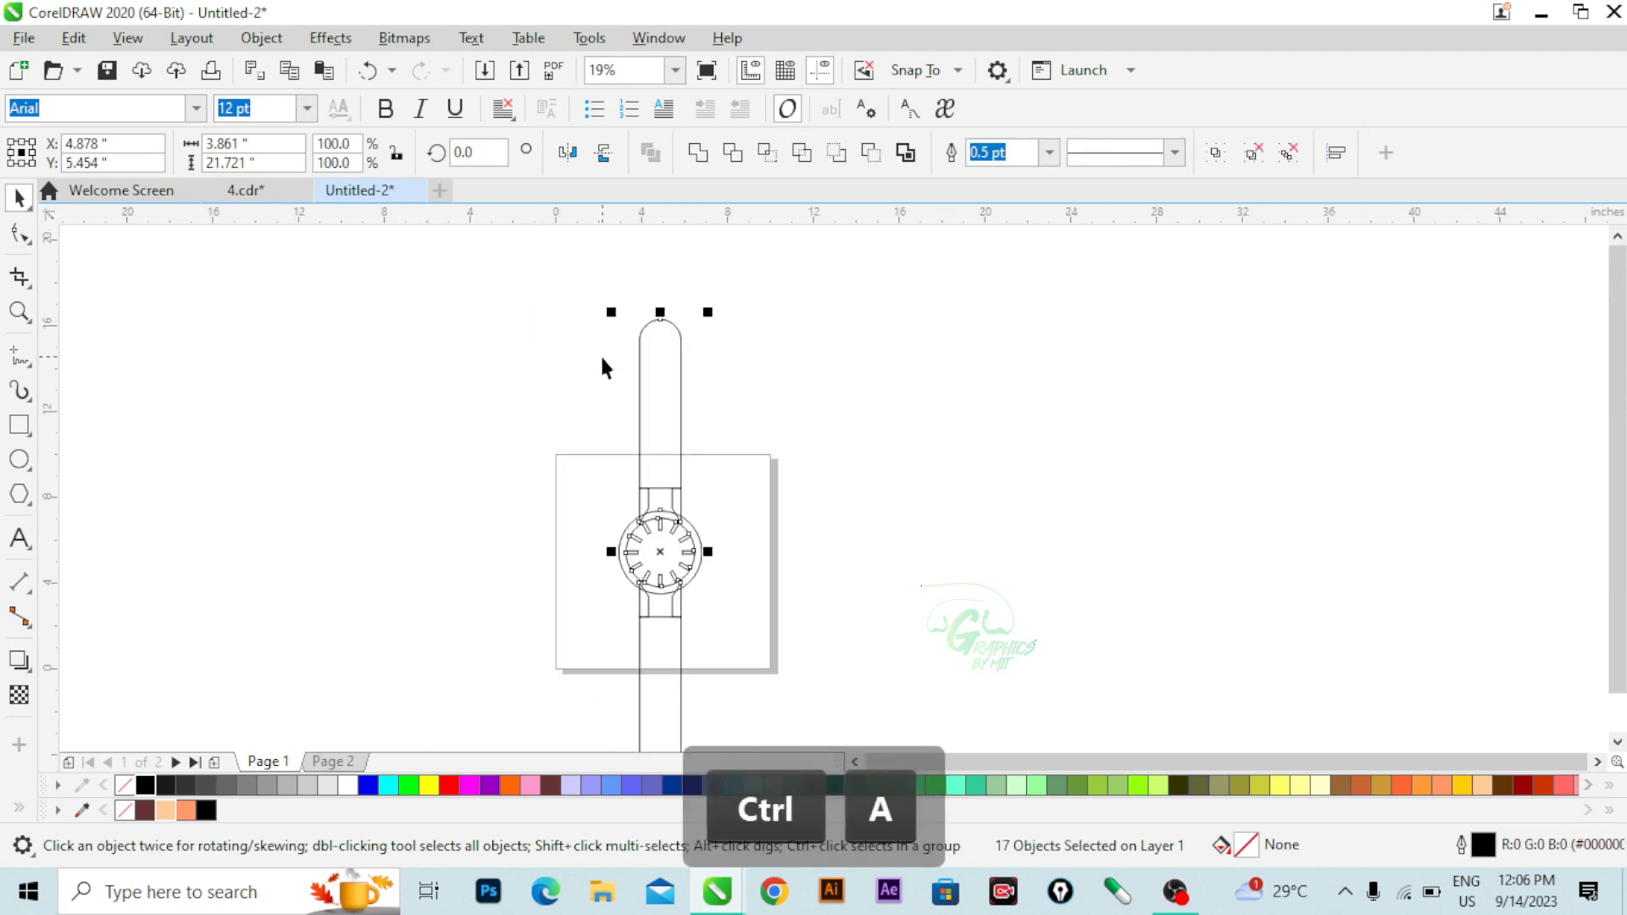
key("ctrl+g")
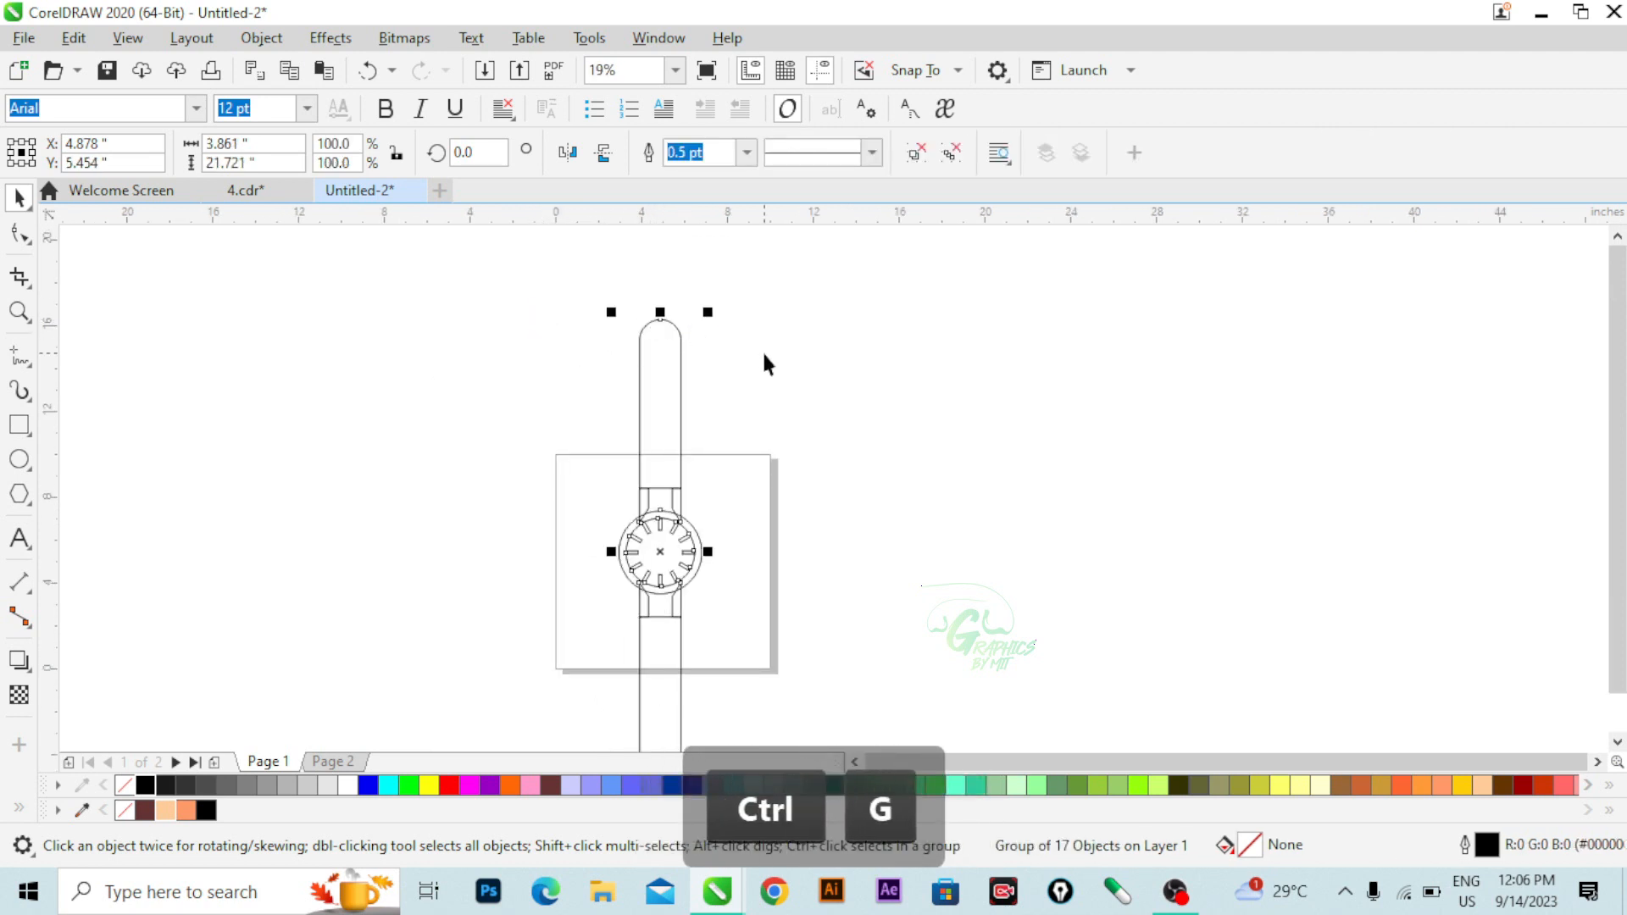
left_click_drag(712, 307, 694, 425)
scroll(671, 544, "up", 1)
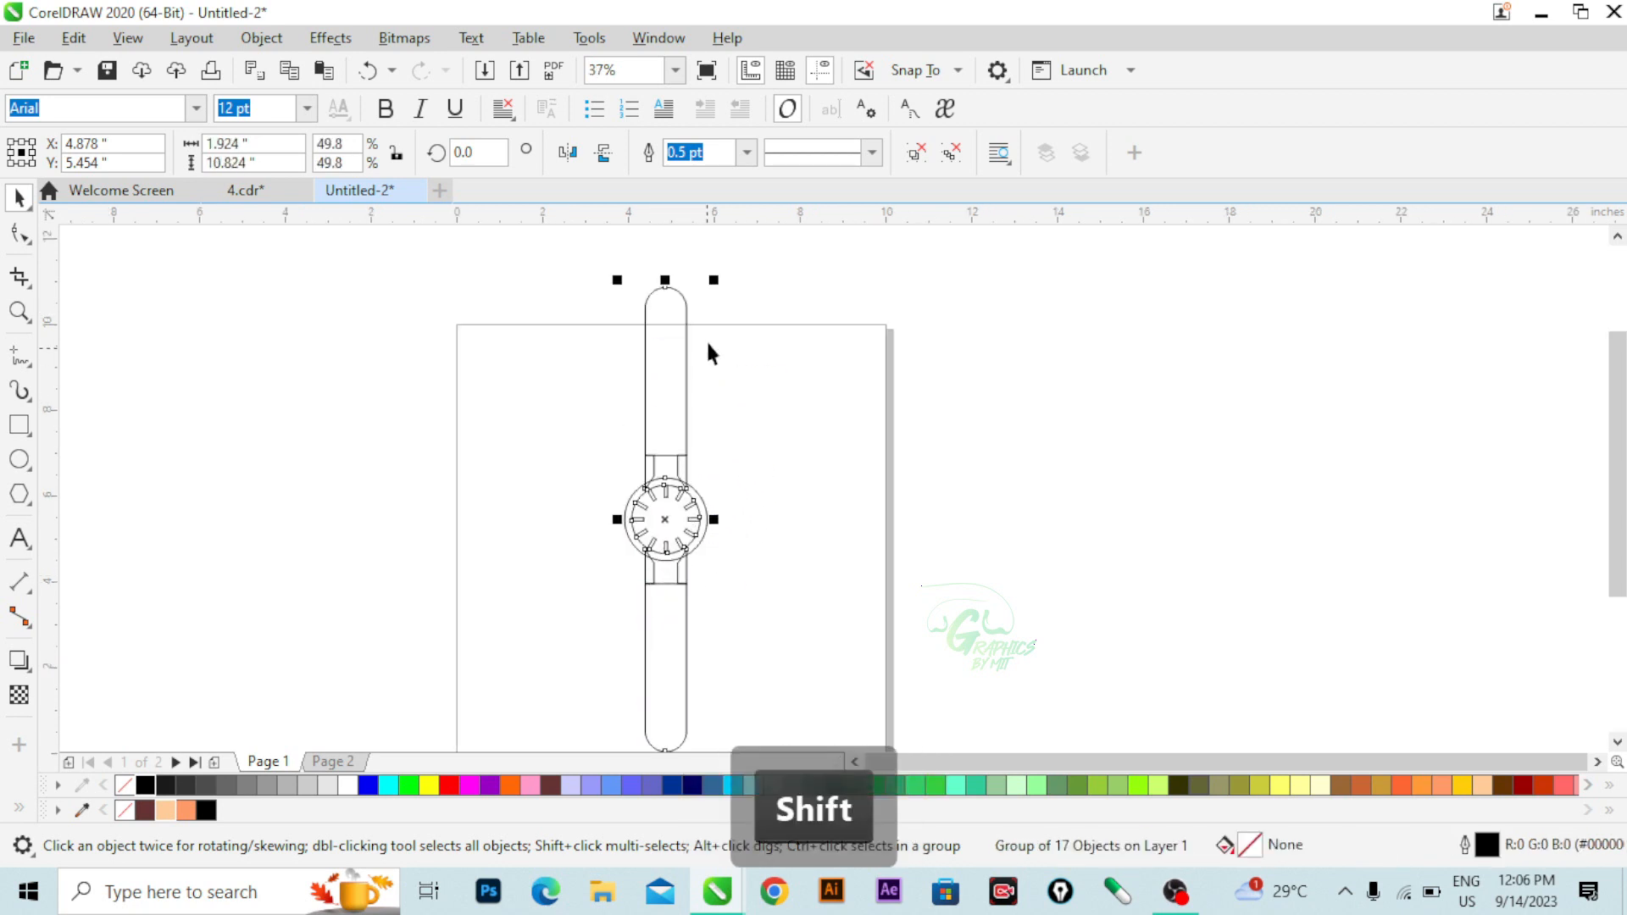
left_click_drag(717, 279, 712, 308)
left_click(729, 446)
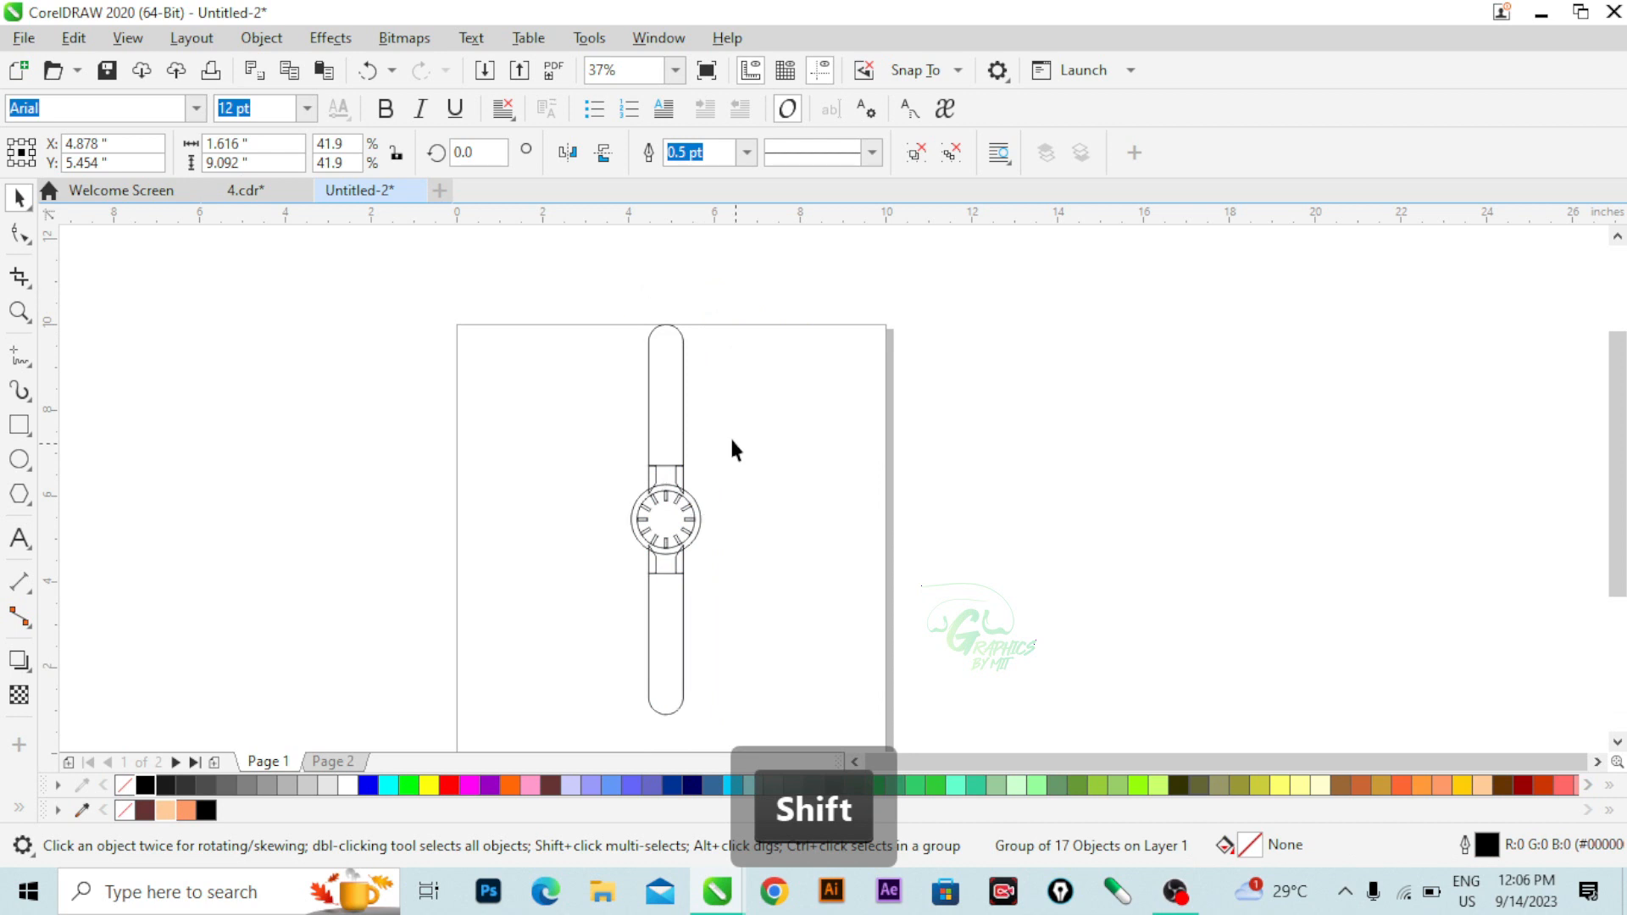
- Move the watch group down so it sits near the page centre, at about X 4.85, Y 4.90 in
scroll(719, 509, "down", 1)
scroll(712, 483, "up", 1)
scroll(694, 437, "down", 1)
scroll(684, 425, "up", 1)
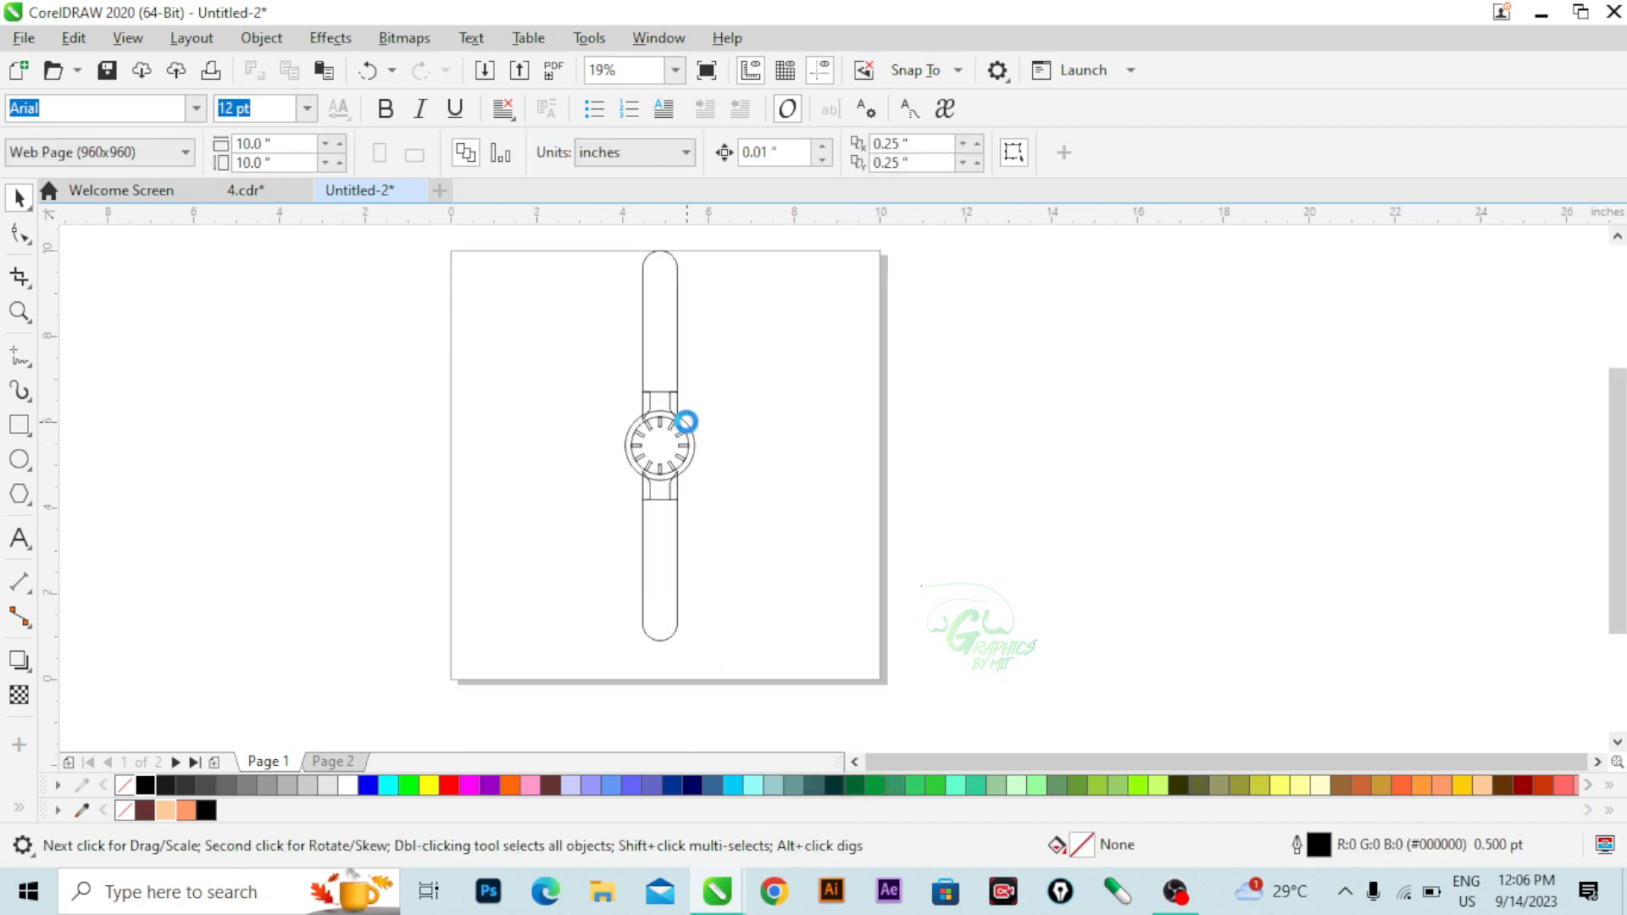
left_click_drag(748, 703, 747, 701)
left_click_drag(660, 447, 663, 477)
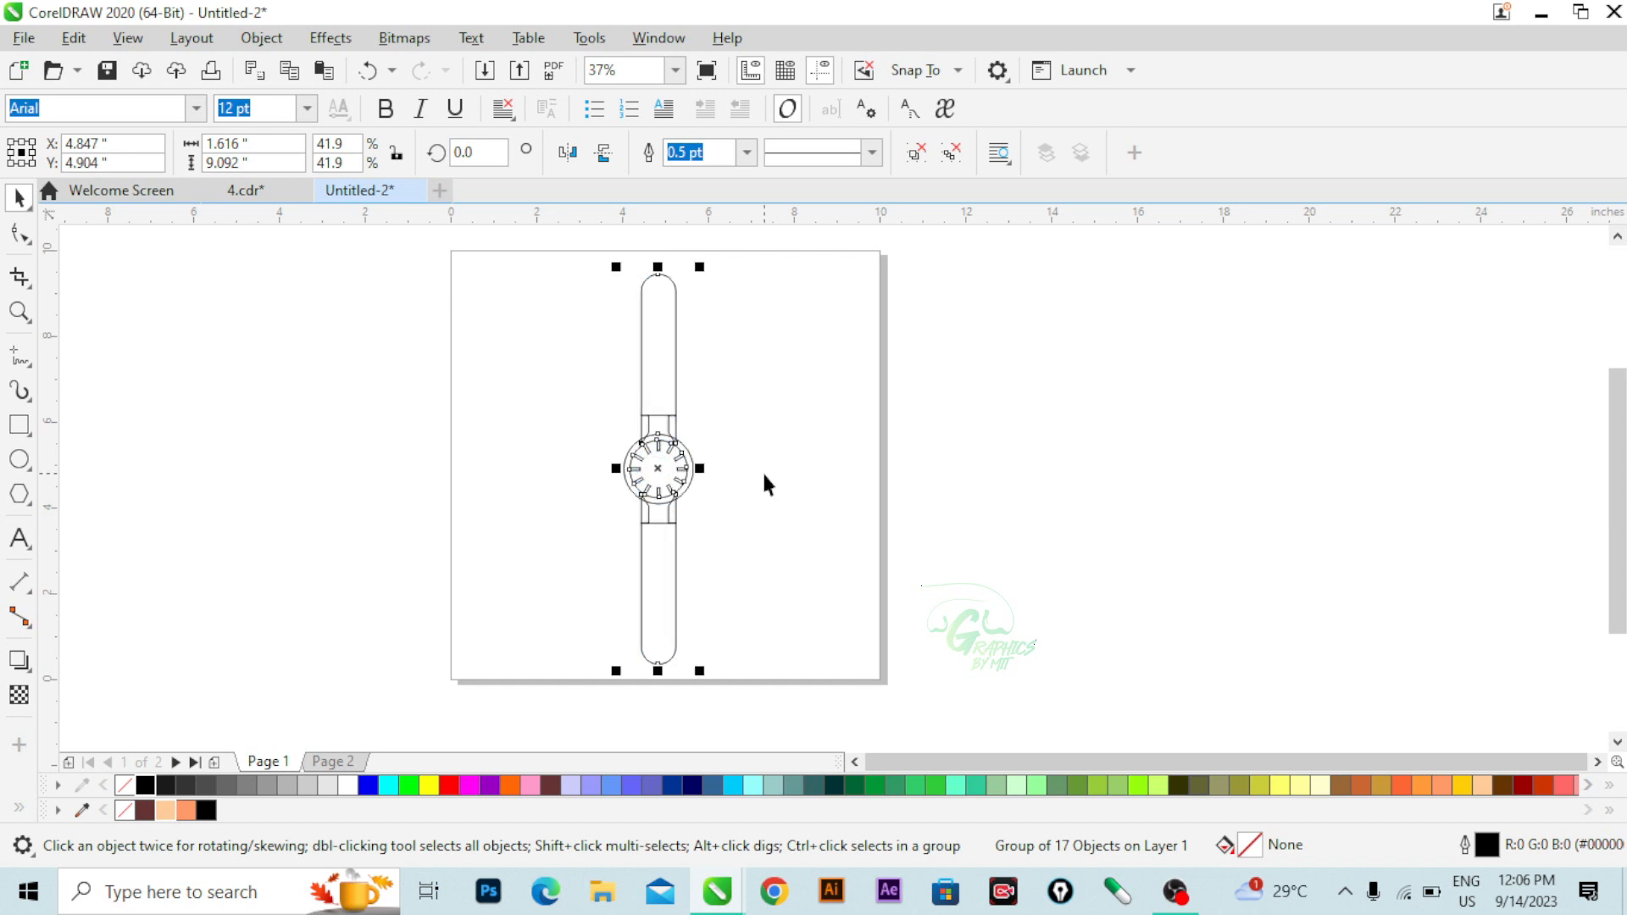
left_click(759, 475)
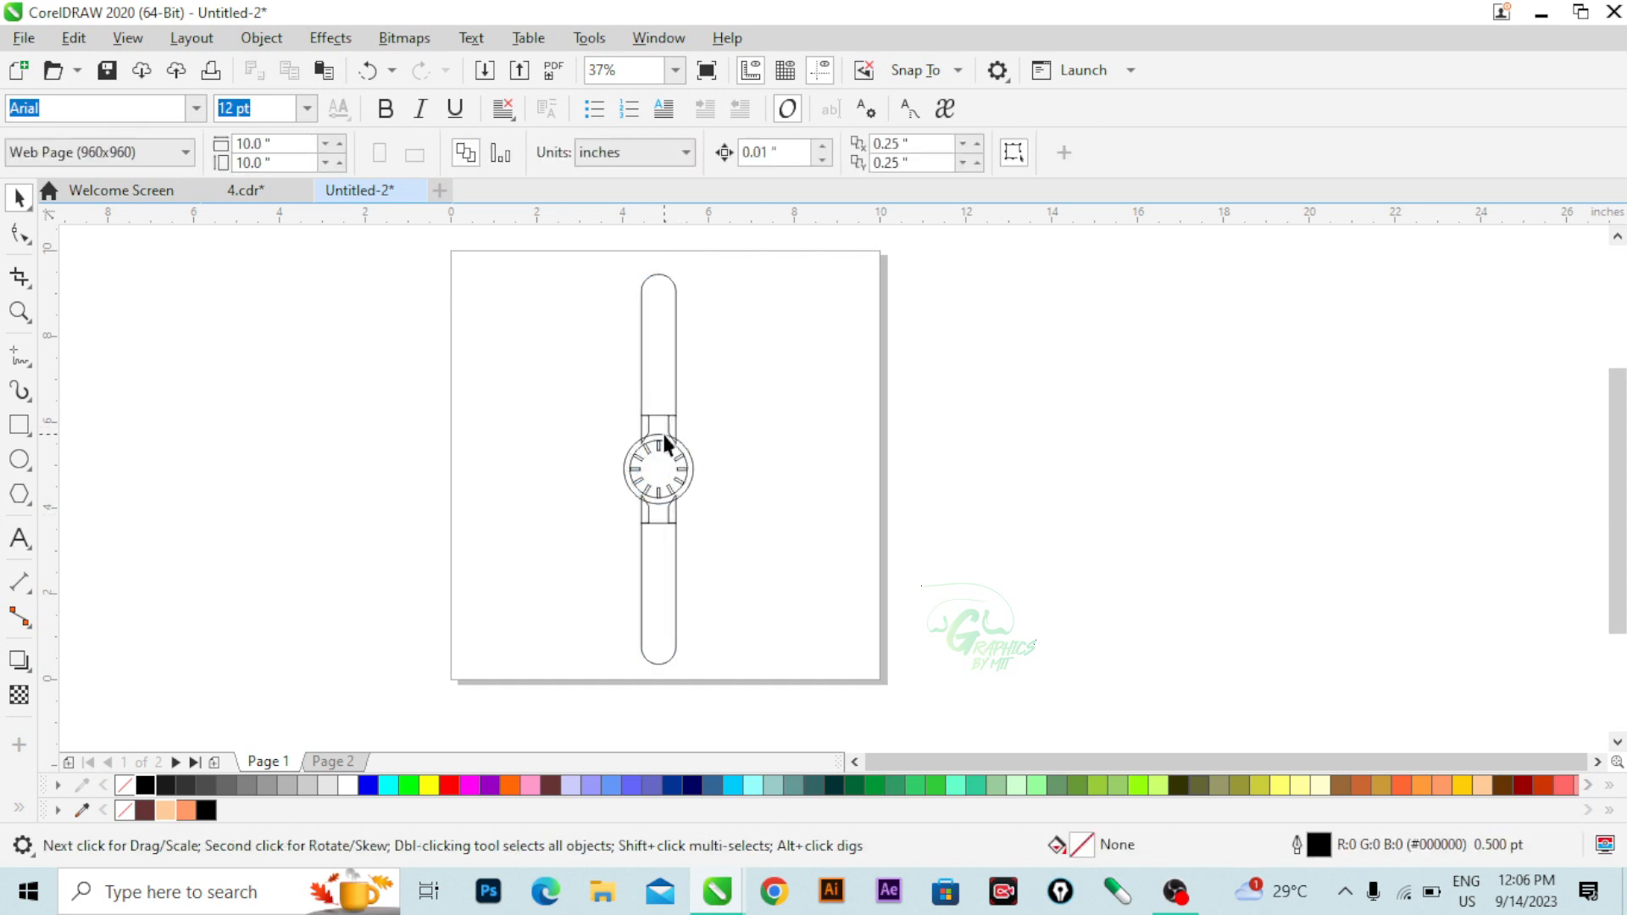
- Ungroup the watch into its separate shapes
left_click_drag(765, 717, 745, 693)
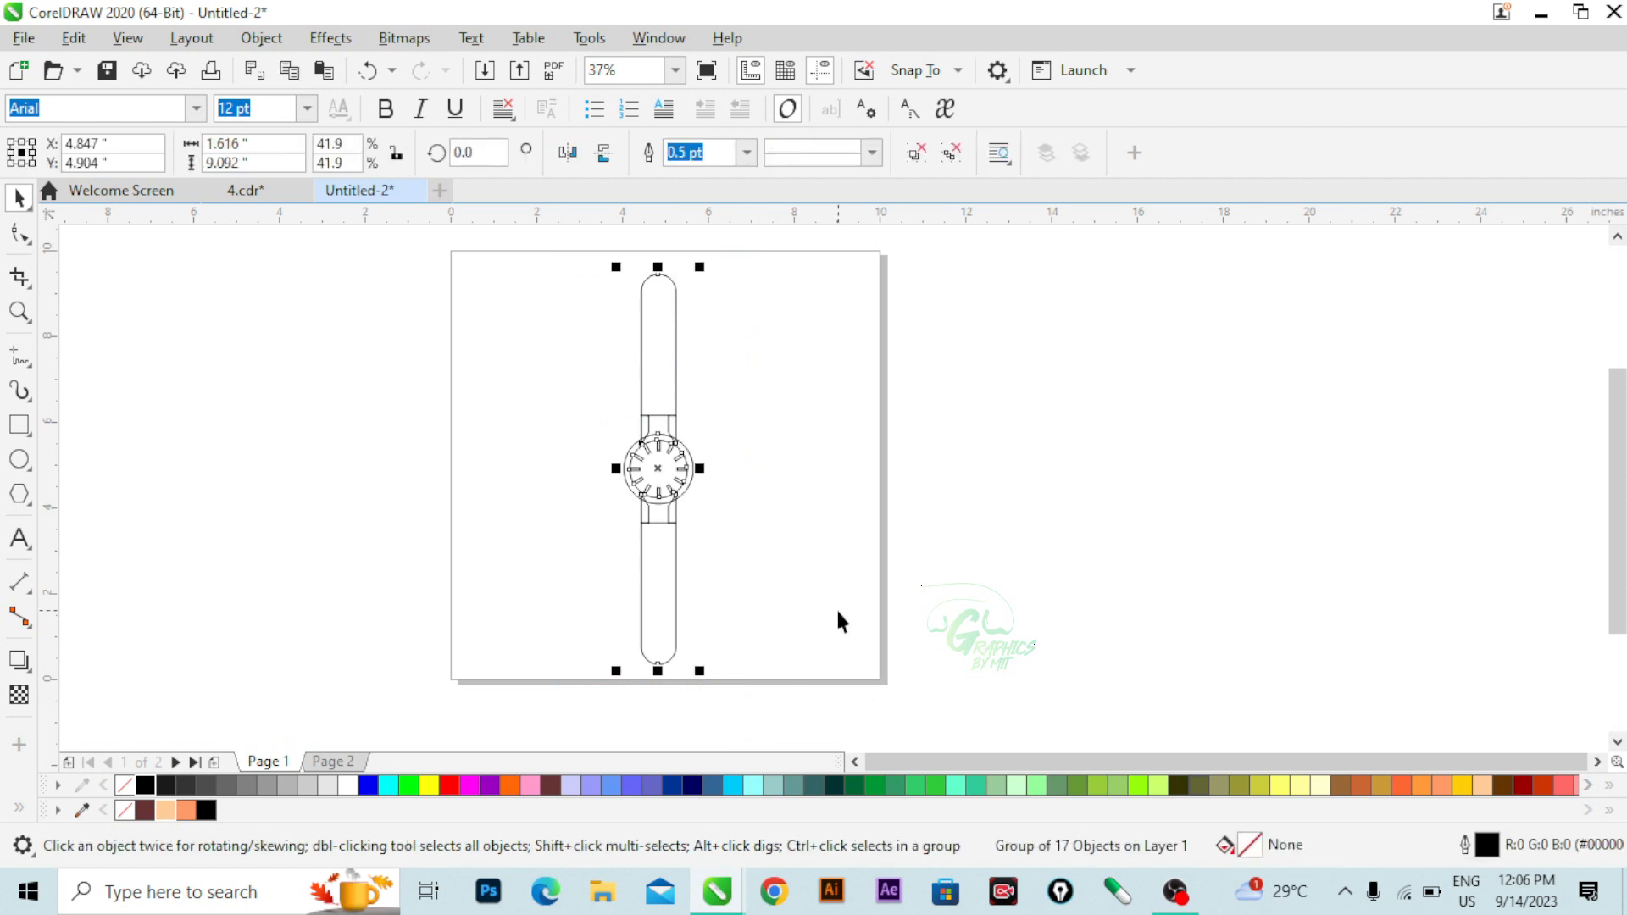
left_click(812, 500)
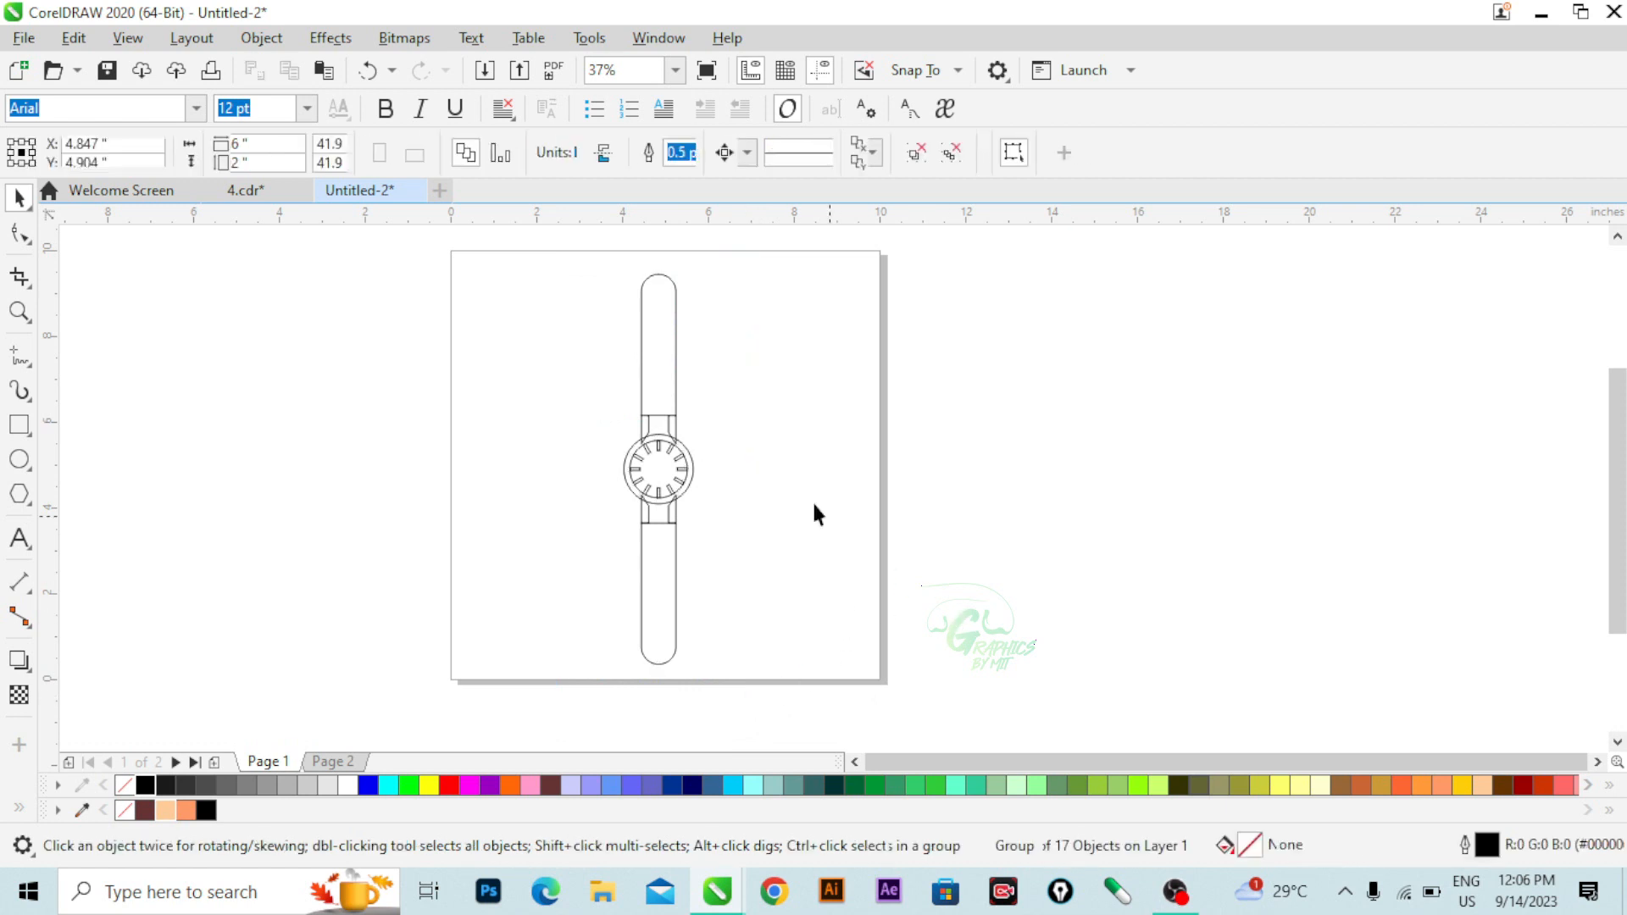
left_click_drag(562, 247, 801, 627)
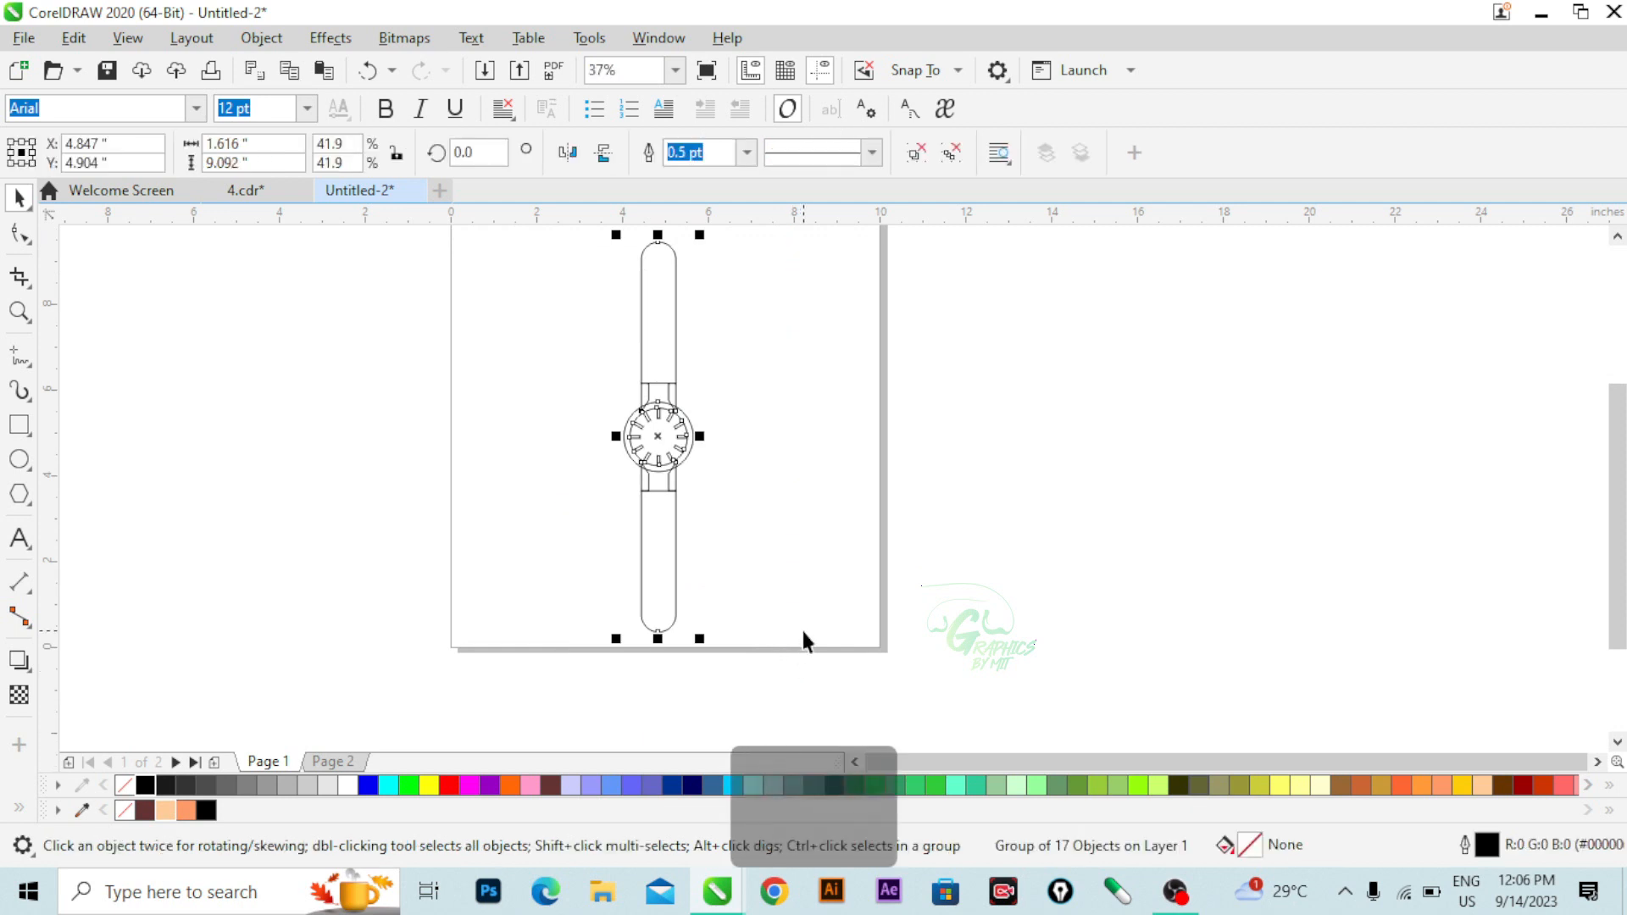
key("ctrl+a")
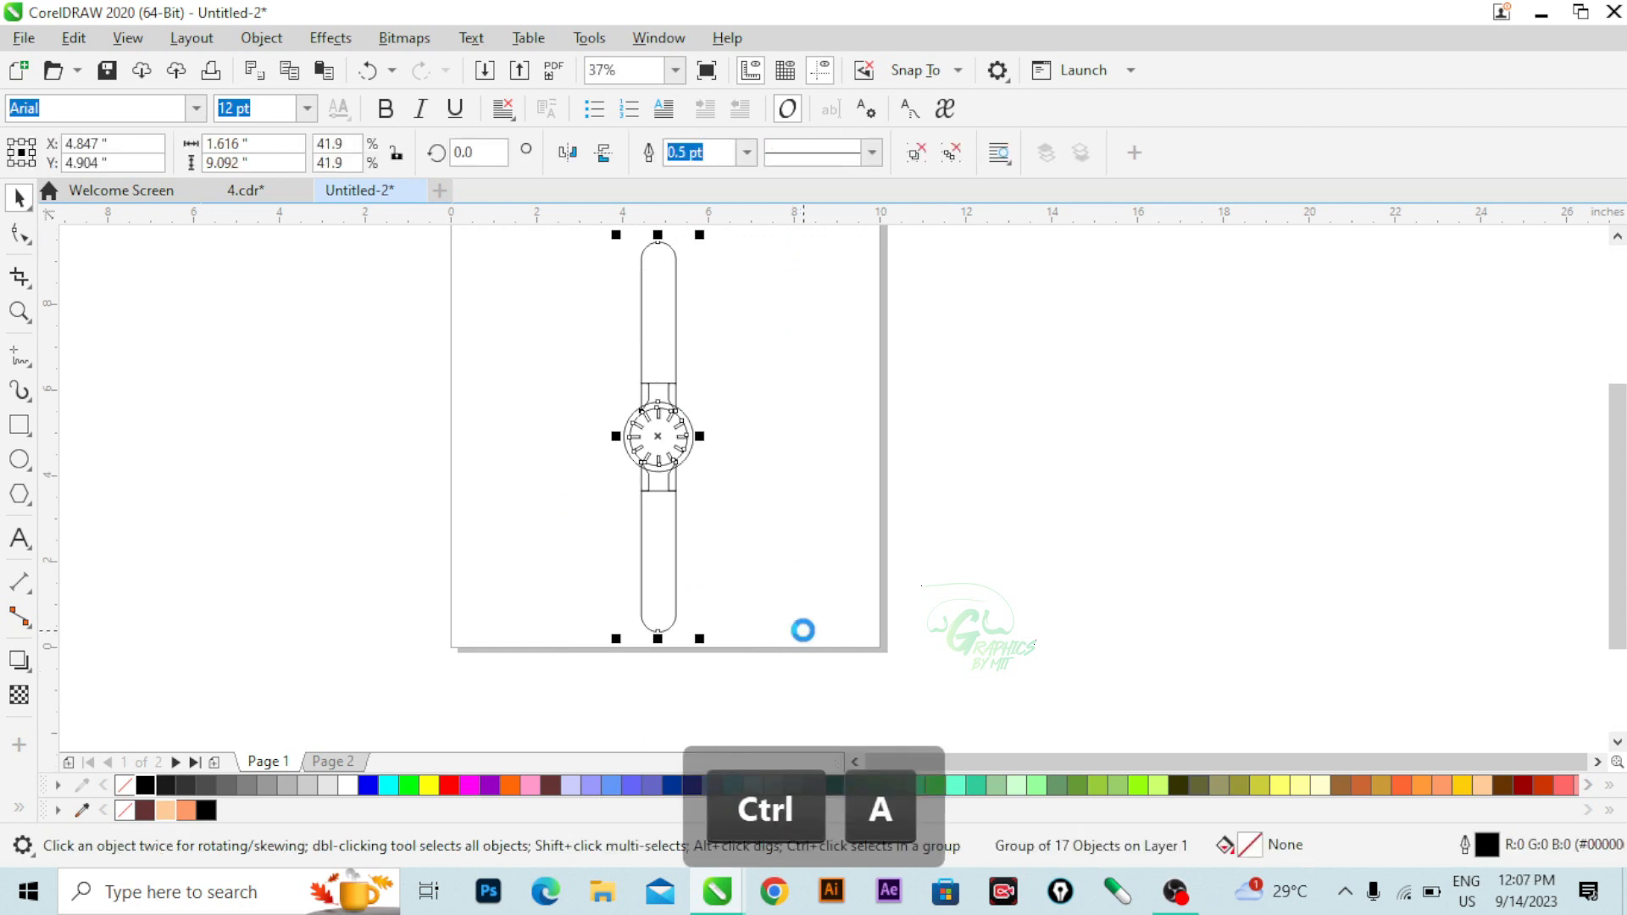
key("ctrl+u")
left_click(755, 568)
scroll(657, 392, "up", 6)
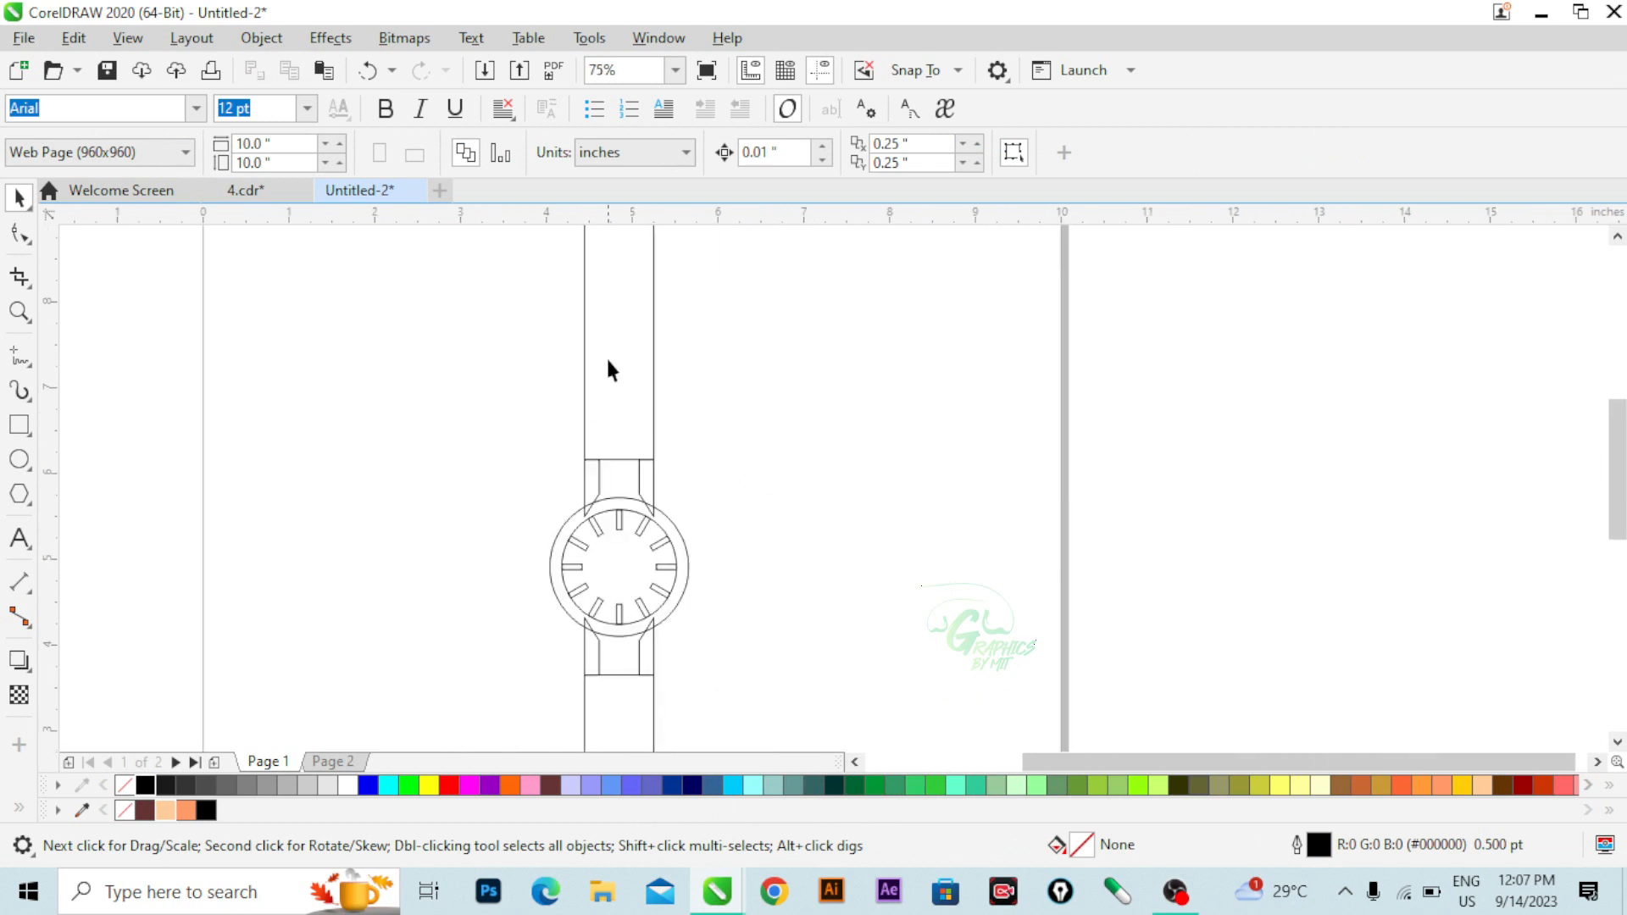
scroll(549, 526, "down", 2)
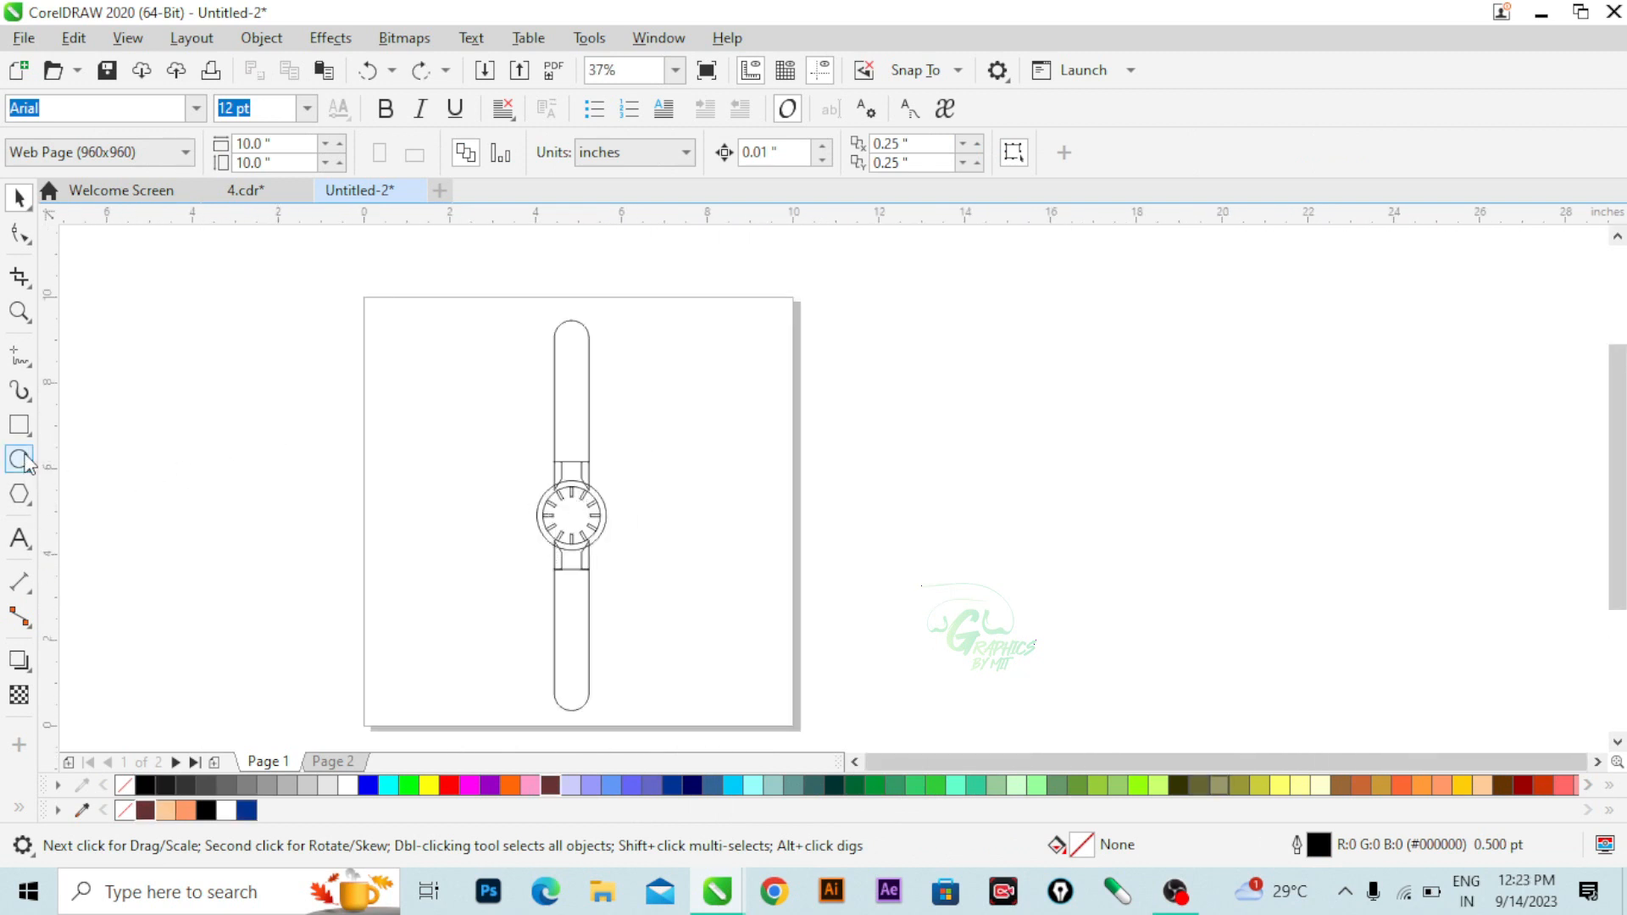
- Make a smaller centred copy inside the upper strap and adjust its flat end to get an inner outline about 0.61 by 2.99 in
left_click(571, 383)
scroll(567, 352, "up", 5)
scroll(585, 374, "down", 3)
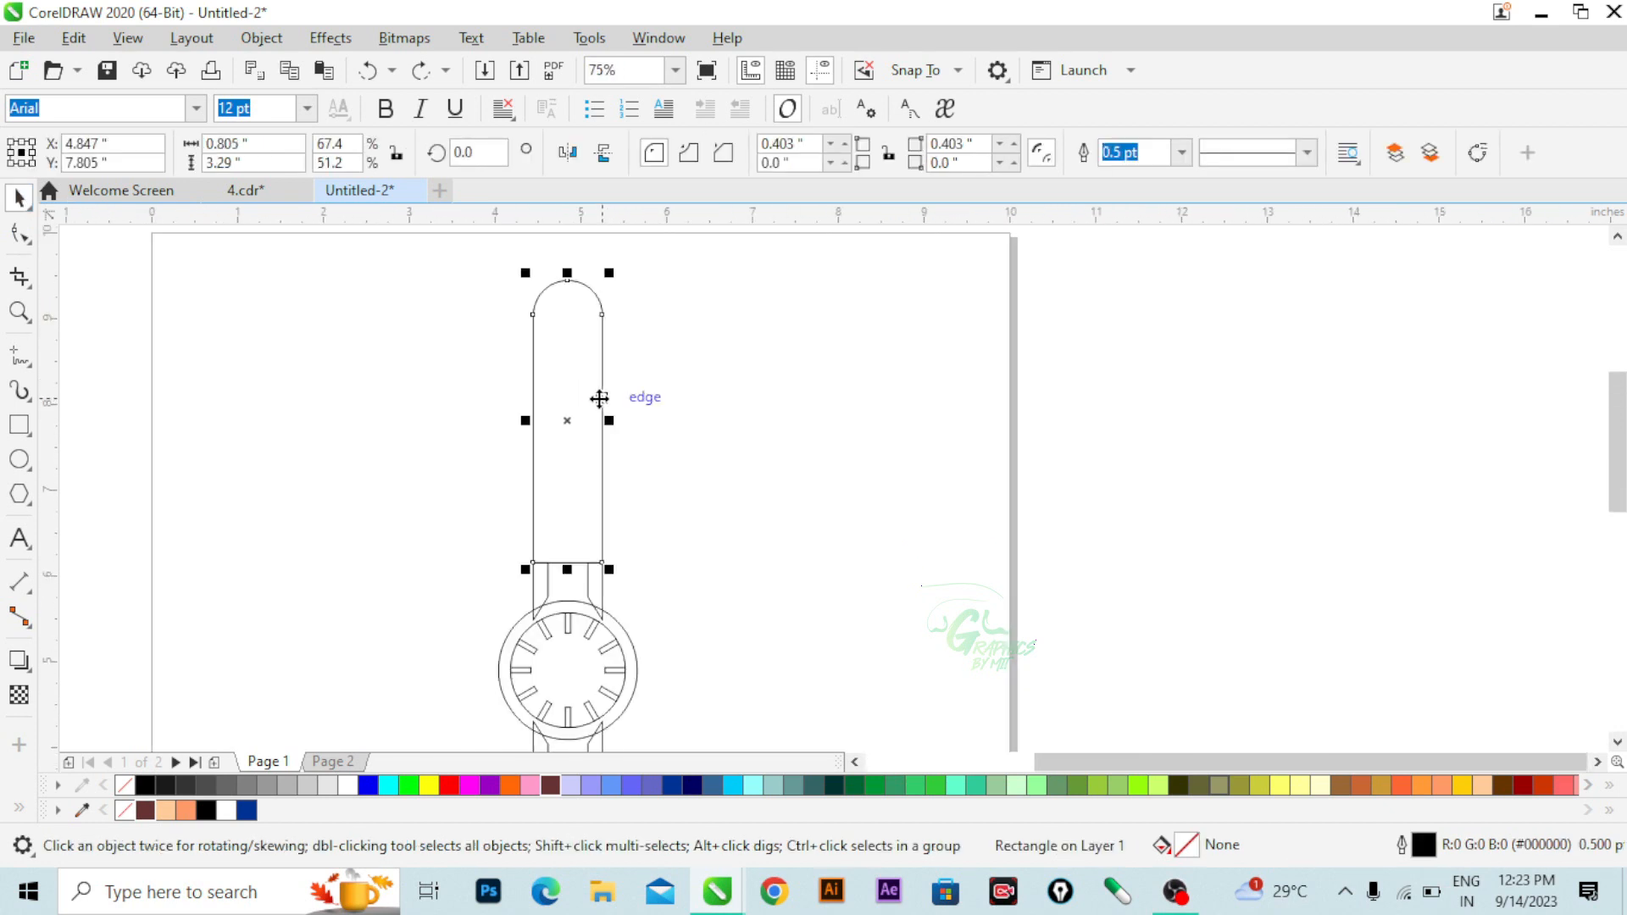
left_click_drag(609, 273, 568, 267)
scroll(563, 319, "up", 2)
scroll(568, 266, "down", 2)
scroll(569, 506, "up", 2)
left_click_drag(585, 476, 585, 571)
scroll(584, 517, "down", 2)
scroll(588, 537, "up", 1)
scroll(589, 538, "down", 2)
- Copy the inner outline straight down into the lower strap and mirror the copy vertically so its rounded end points down
left_click_drag(572, 371, 572, 616)
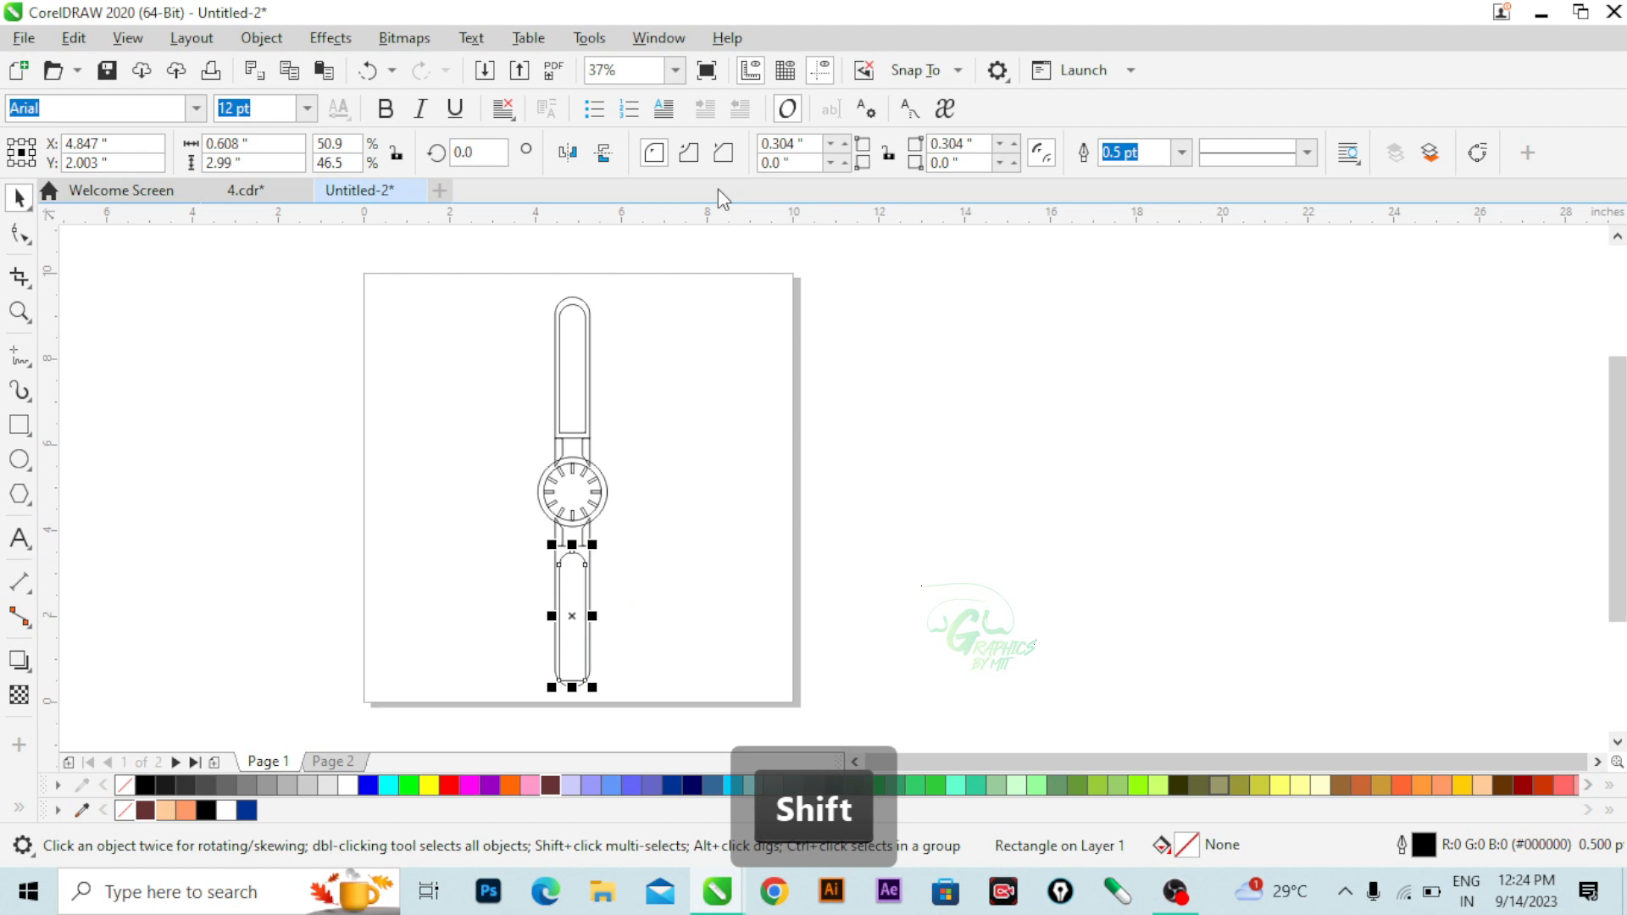
scroll(599, 605, "up", 2)
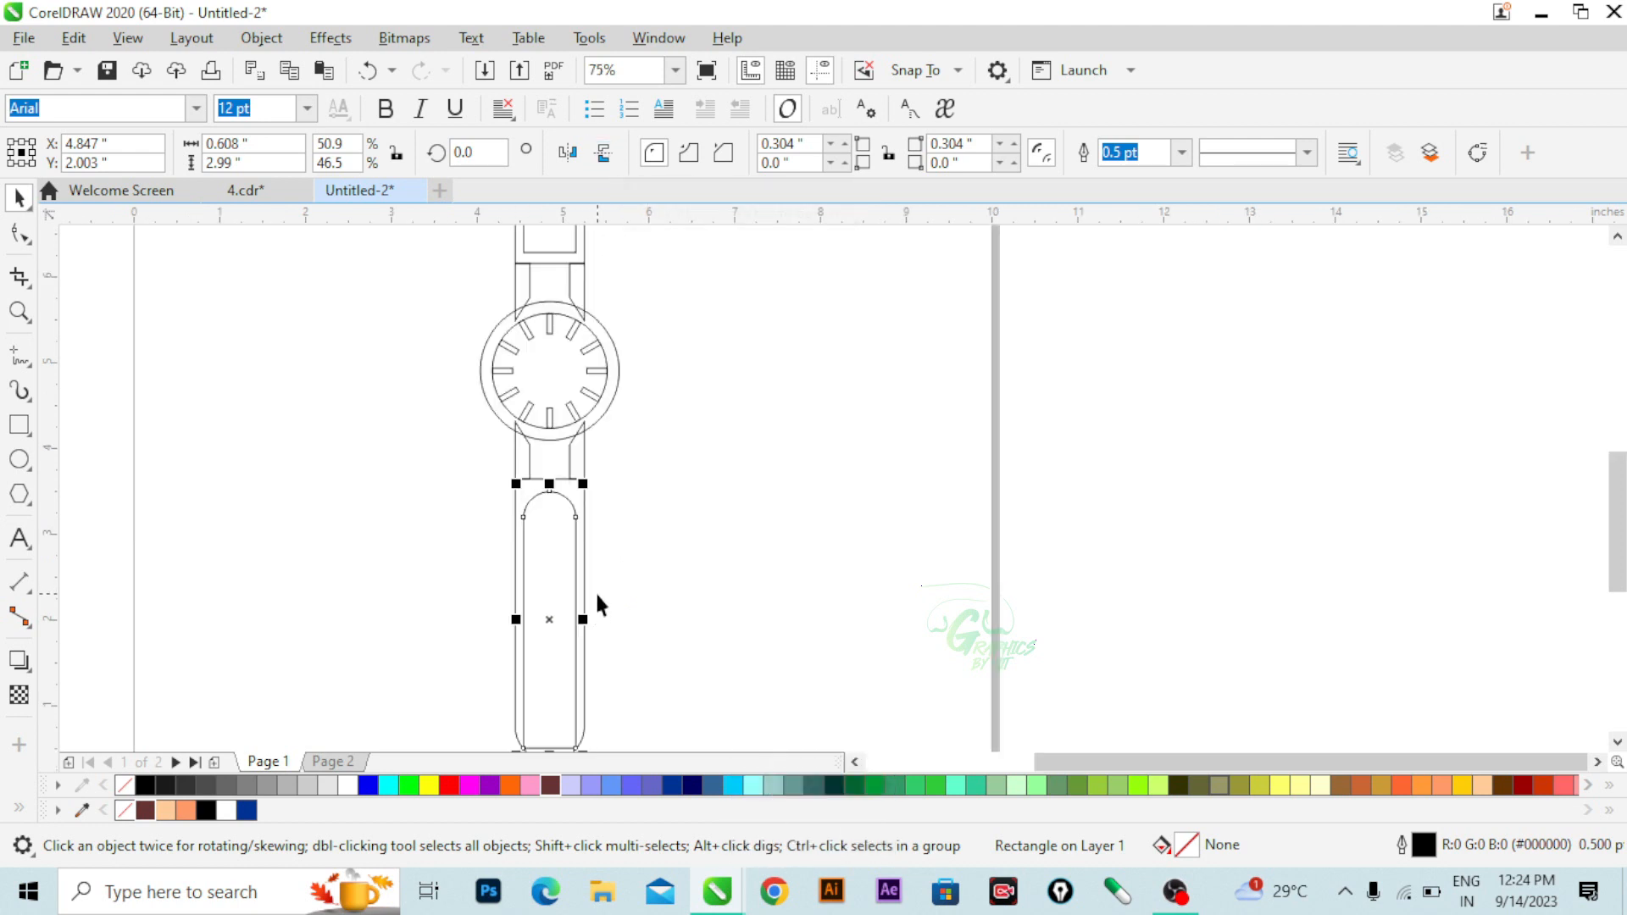
left_click(605, 154)
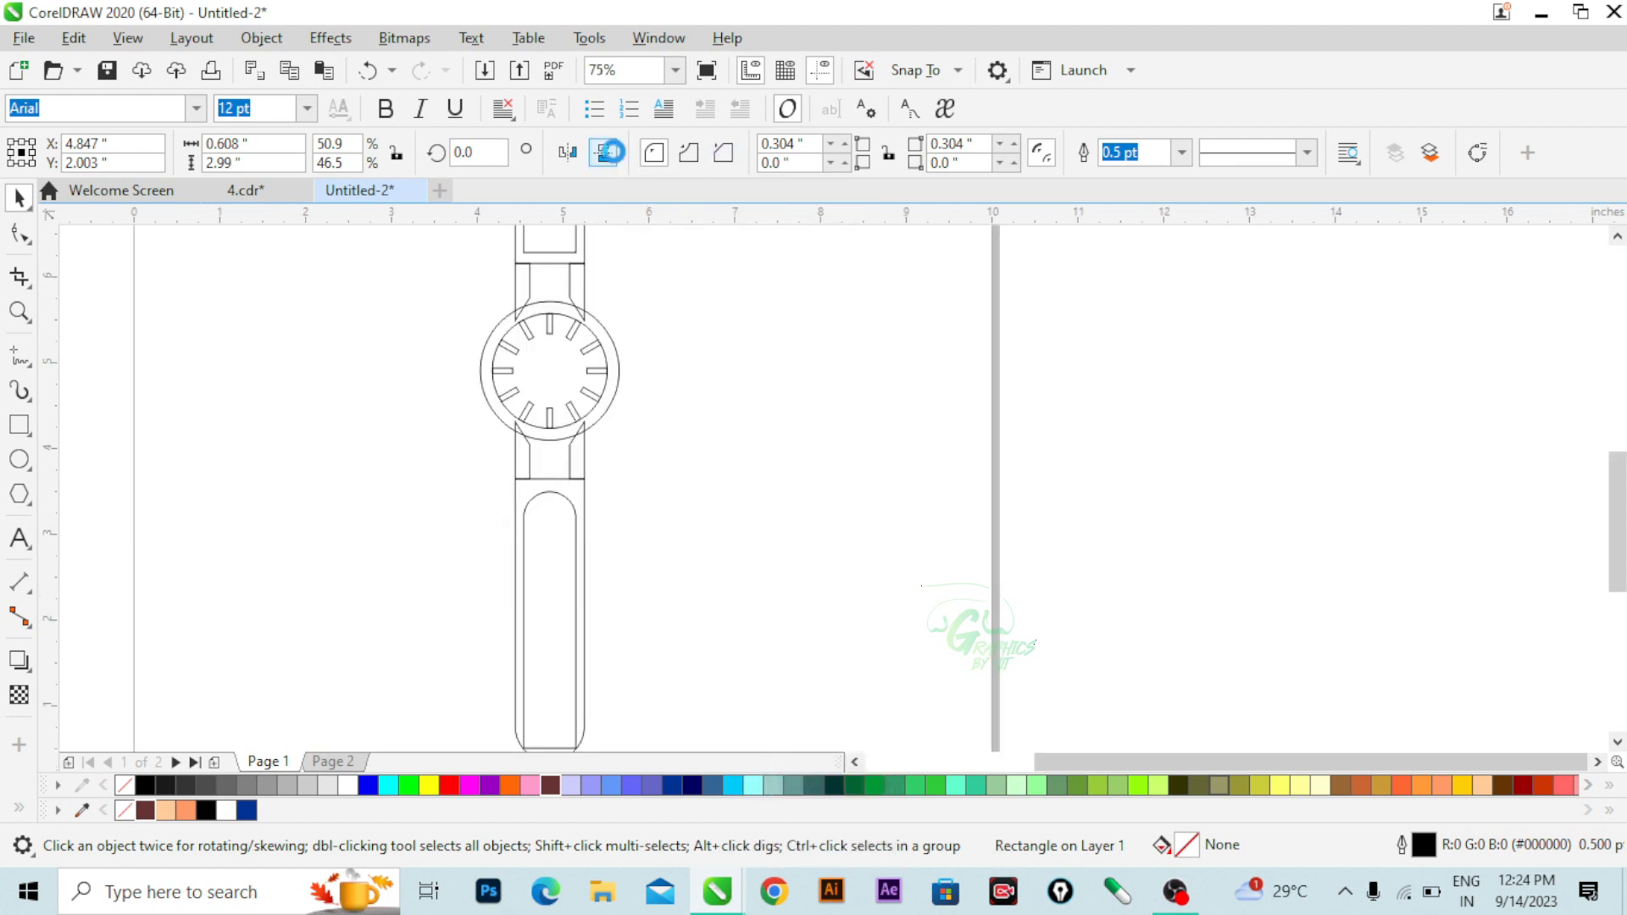
left_click(673, 606)
- Draw a small upright ellipse near the flat end of the upper strap's inner outline and scale it to about 0.16 by 0.26 in
scroll(635, 591, "down", 2)
scroll(593, 492, "down", 1)
scroll(521, 449, "up", 2)
scroll(519, 440, "down", 3)
scroll(530, 415, "up", 1)
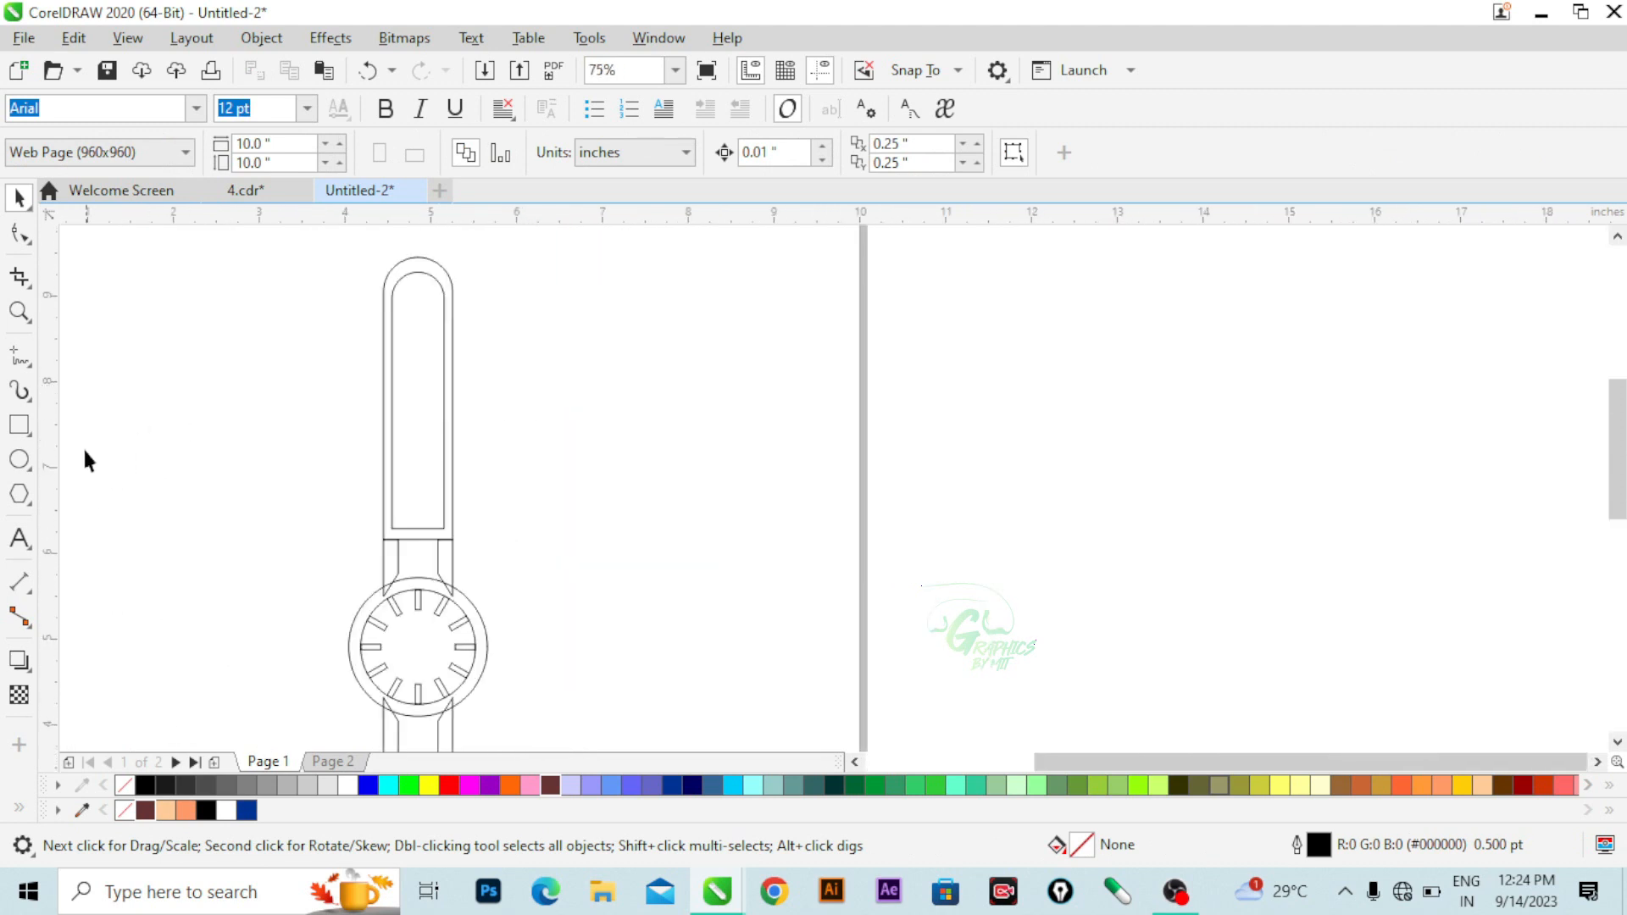
left_click(19, 461)
left_click_drag(539, 460, 417, 498)
key("space")
scroll(416, 493, "up", 2)
scroll(448, 452, "up", 2)
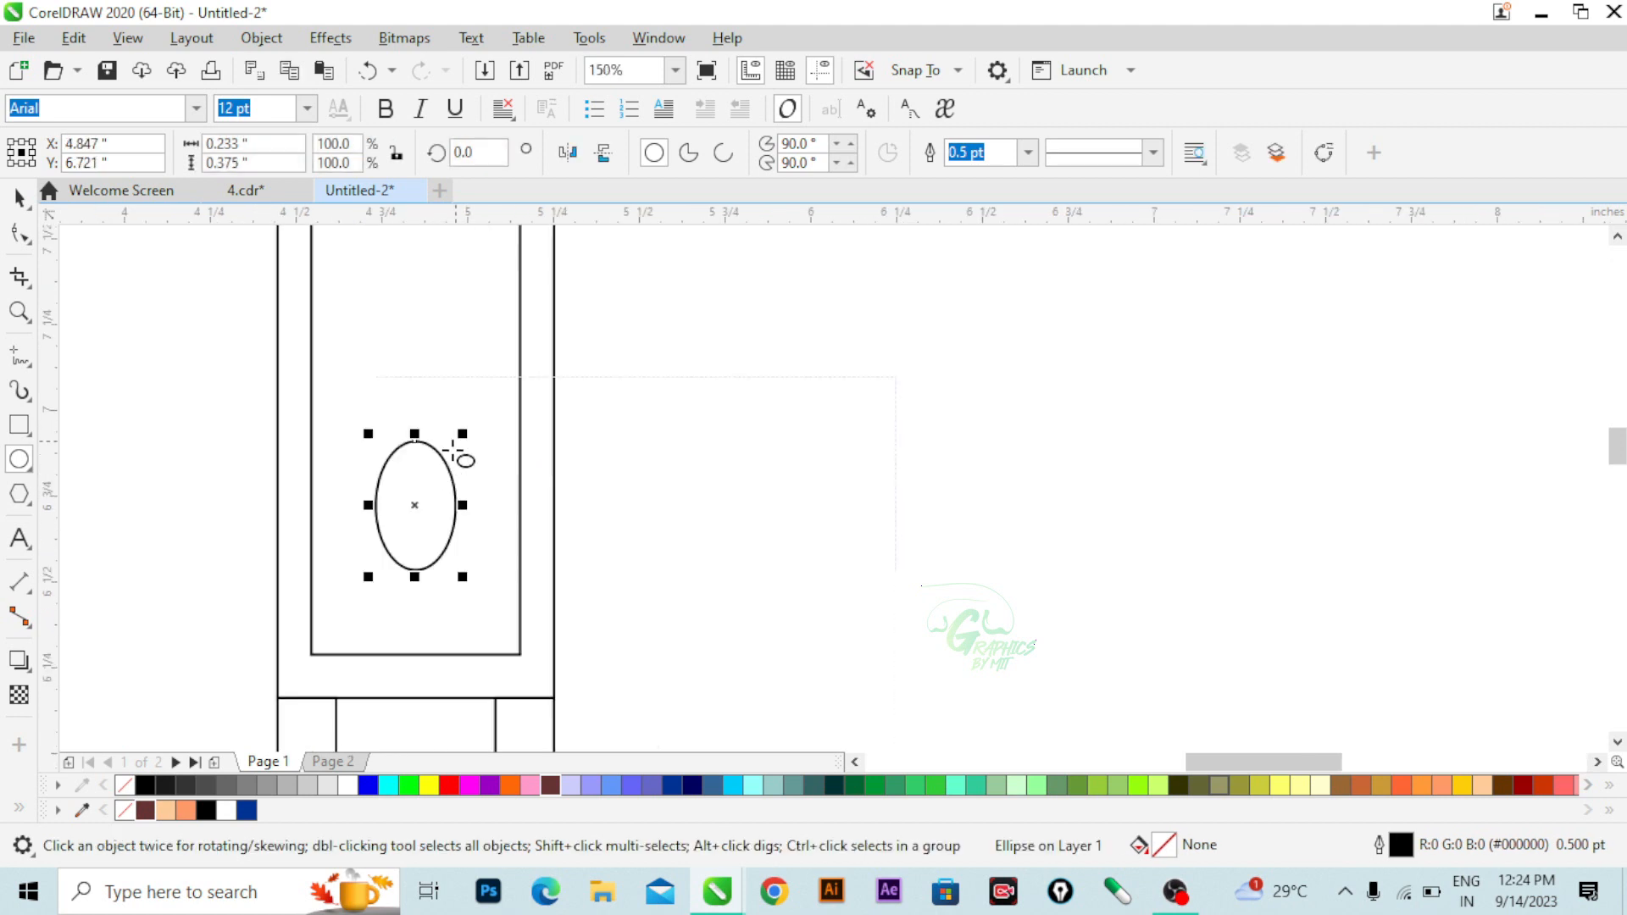
left_click_drag(465, 437, 458, 452)
scroll(465, 500, "down", 2)
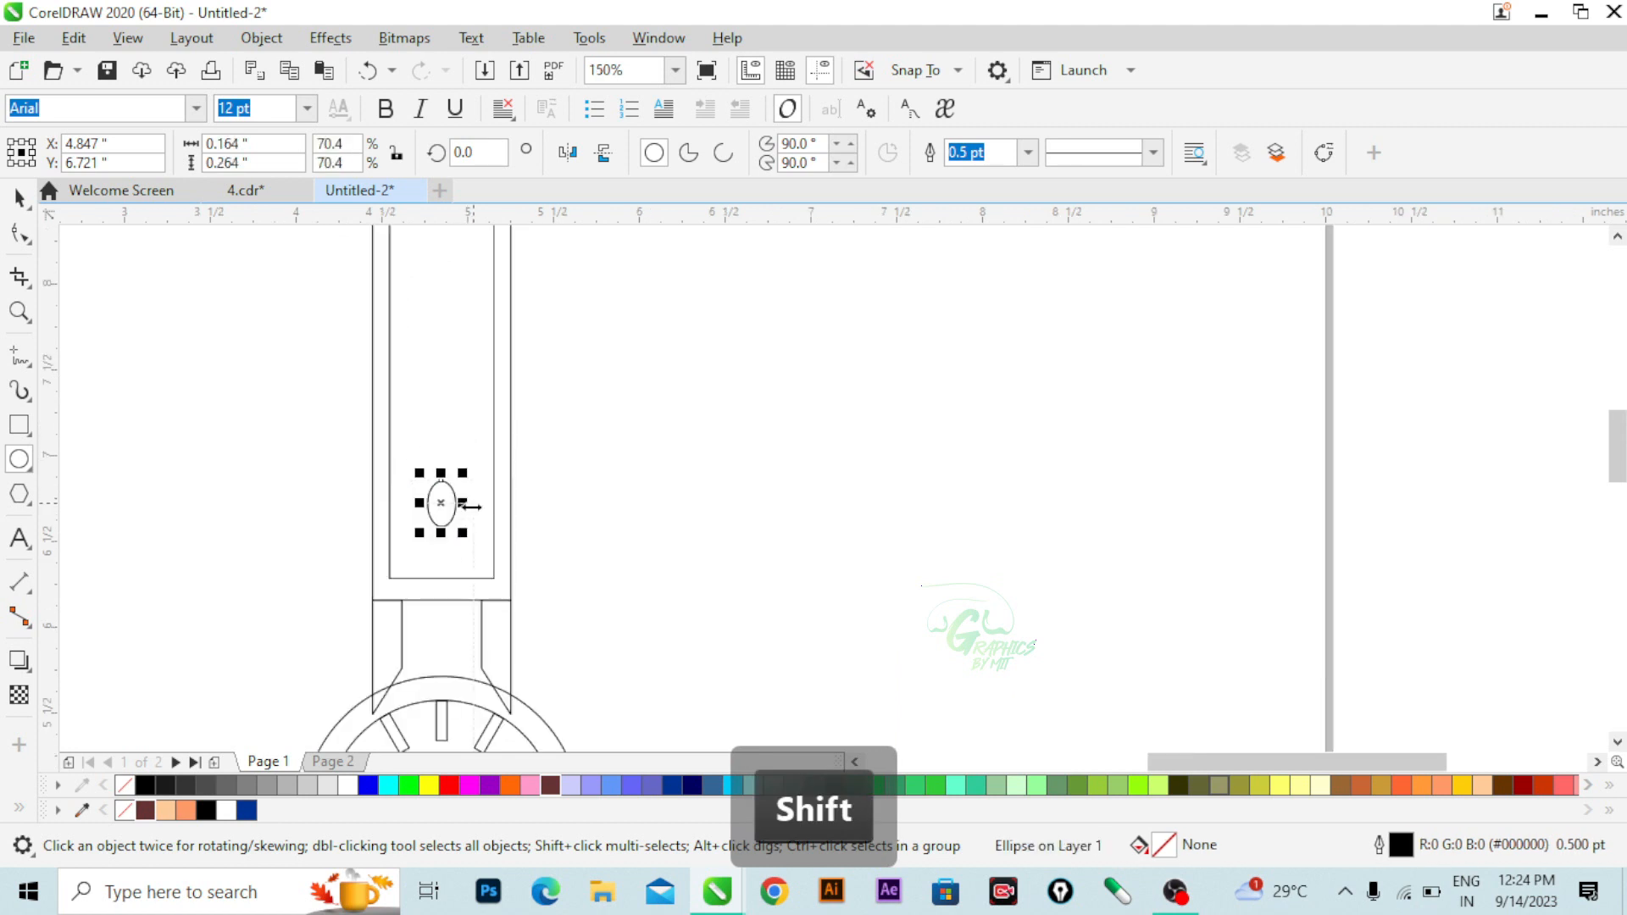
left_click(124, 344)
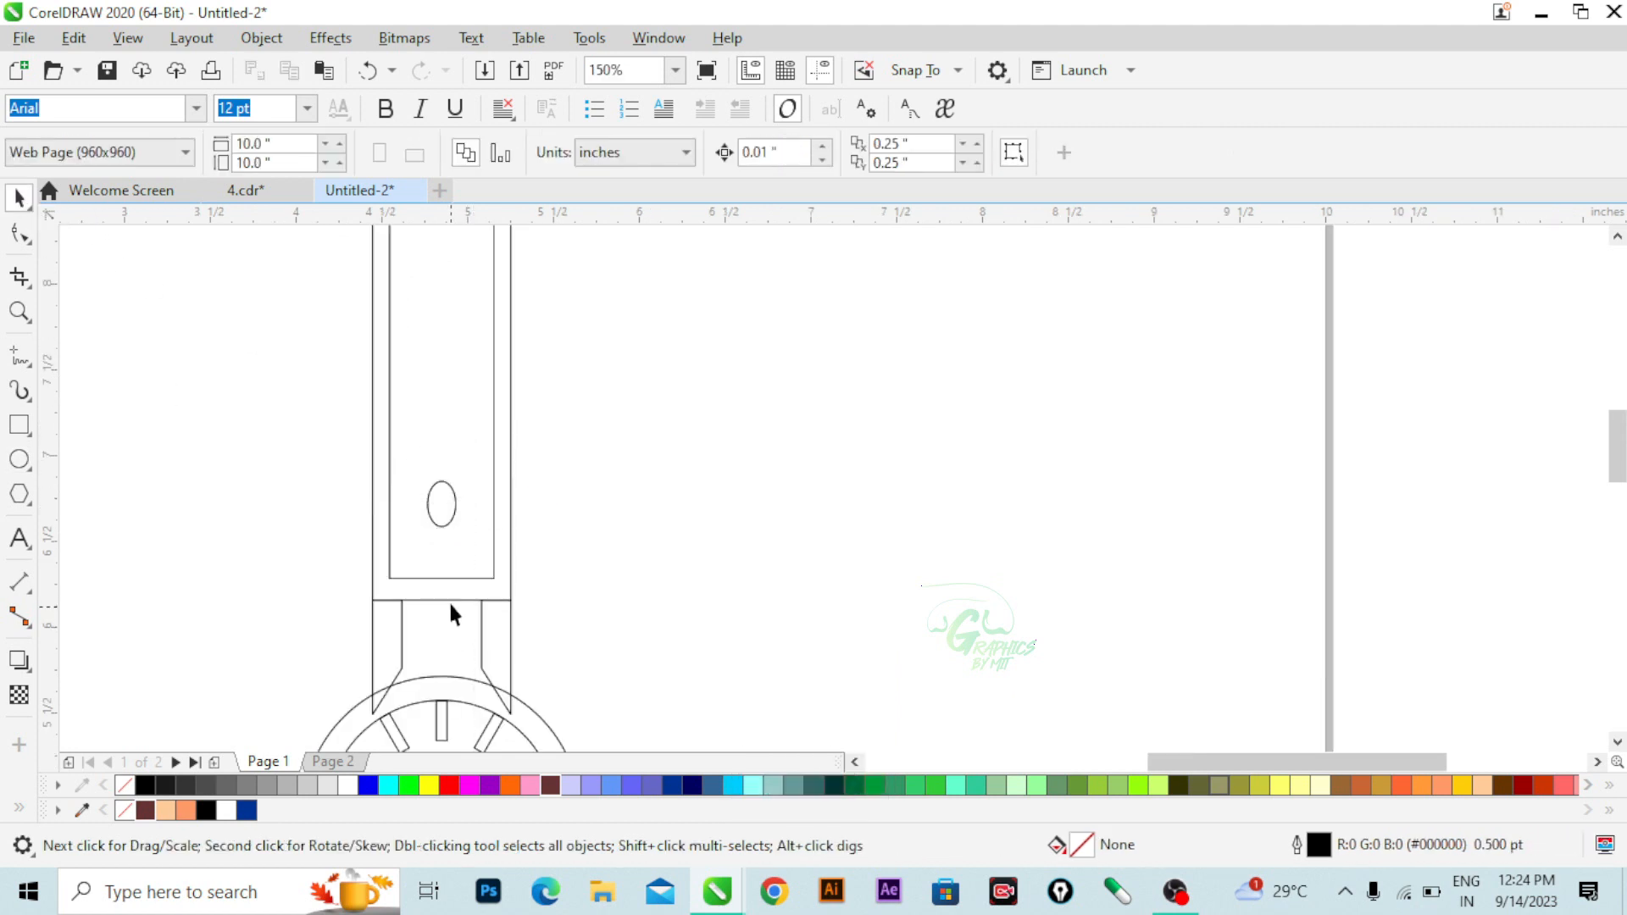
- Copy the ellipse straight up inside the upper strap and repeat the copy to make five evenly spaced holes
scroll(444, 551, "down", 2)
left_click(445, 534)
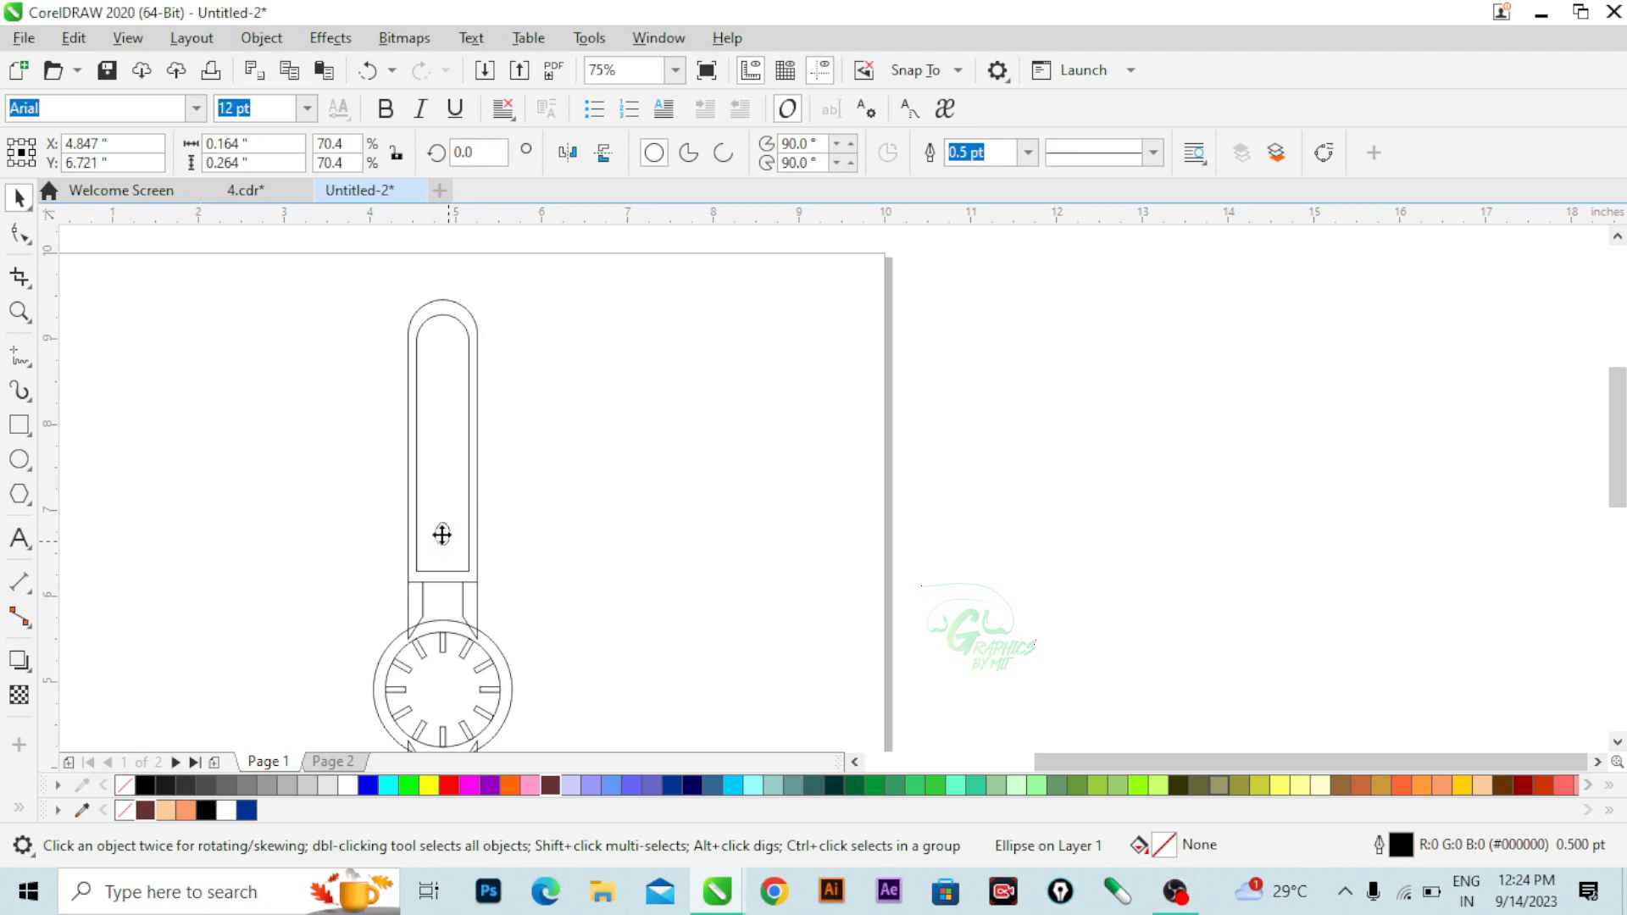
left_click_drag(444, 513, 446, 497)
key("ctrl+r")
key("ctrl+r")
key("ctrl+r")
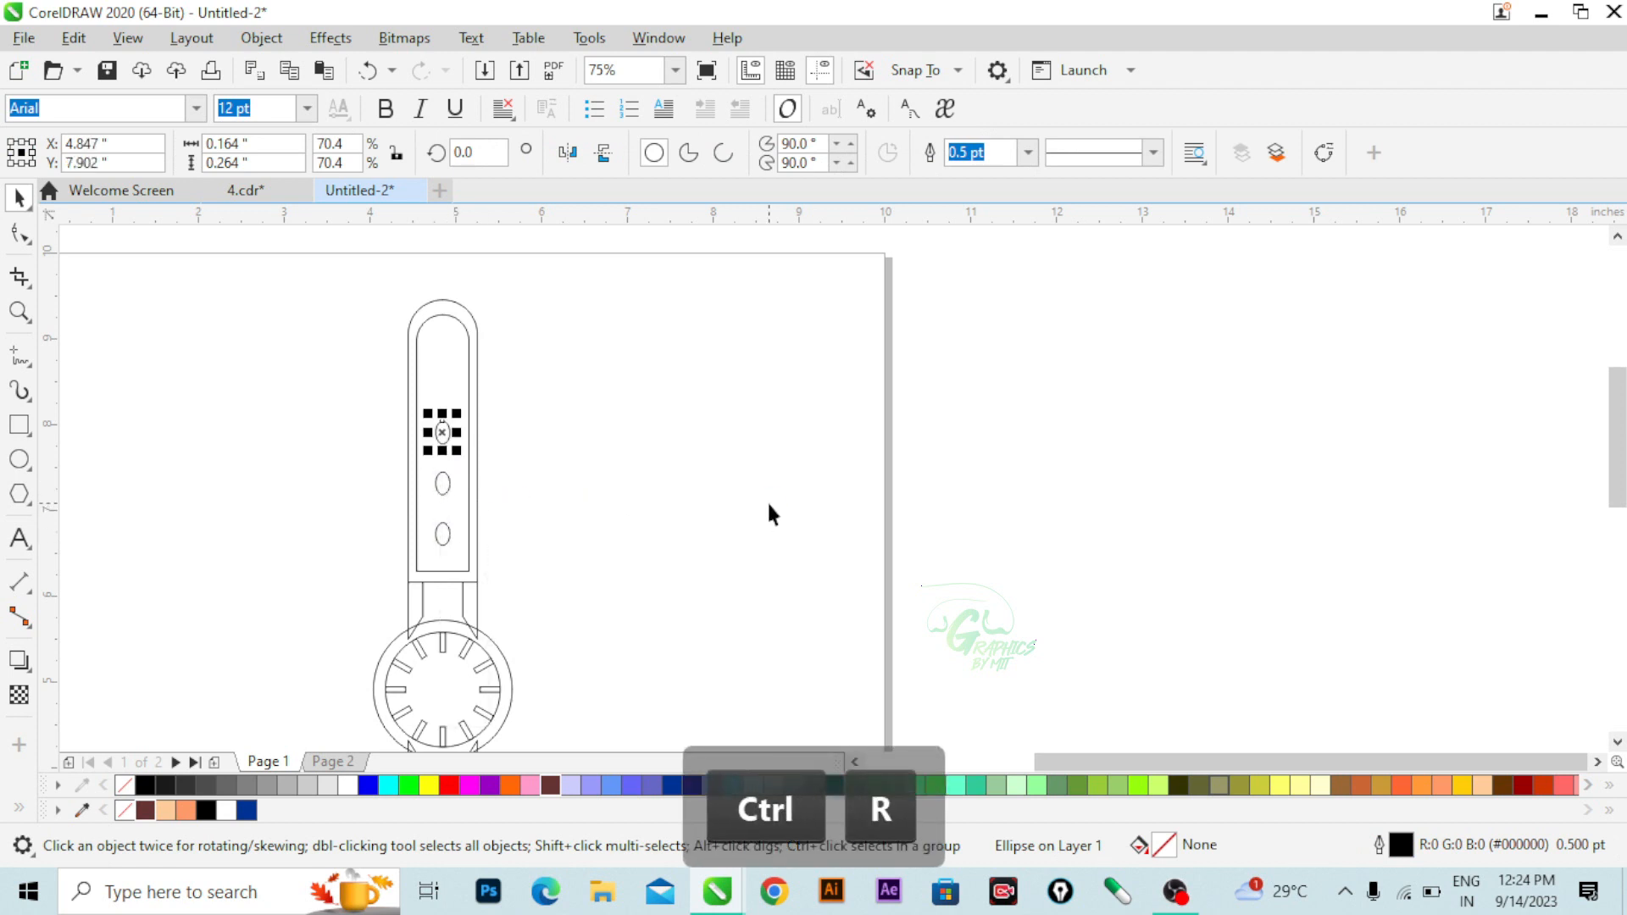
left_click(337, 381)
- Examine the hole spacing in the upper strap, the dial and the empty lower strap
scroll(542, 347, "down", 1)
scroll(530, 531, "up", 1)
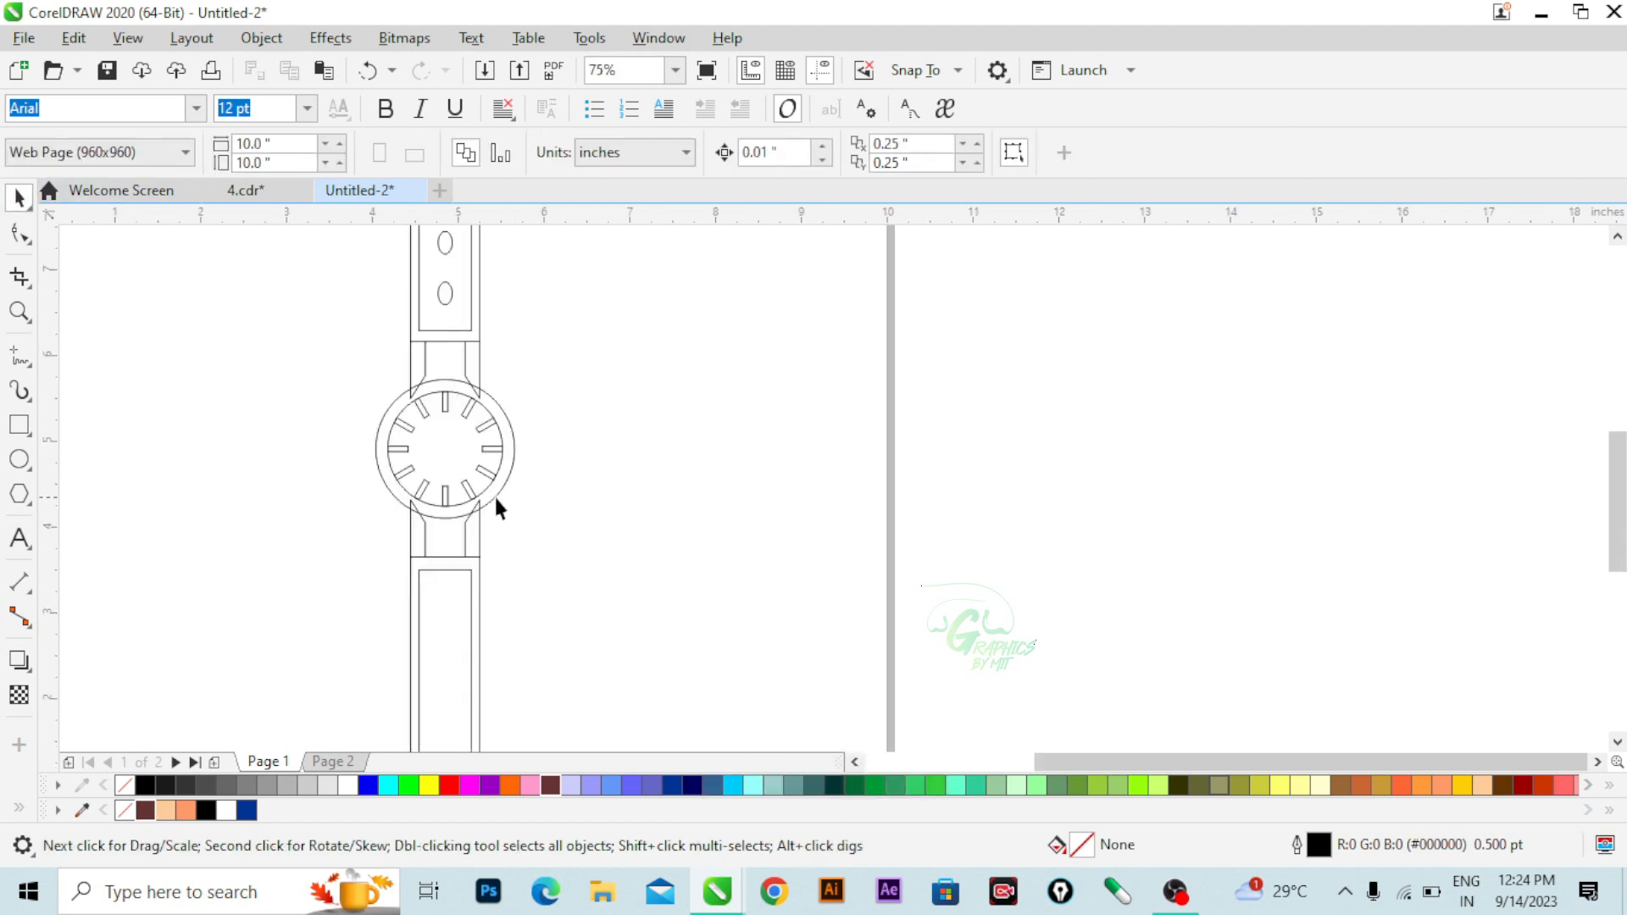
scroll(456, 455, "down", 1)
scroll(453, 302, "up", 1)
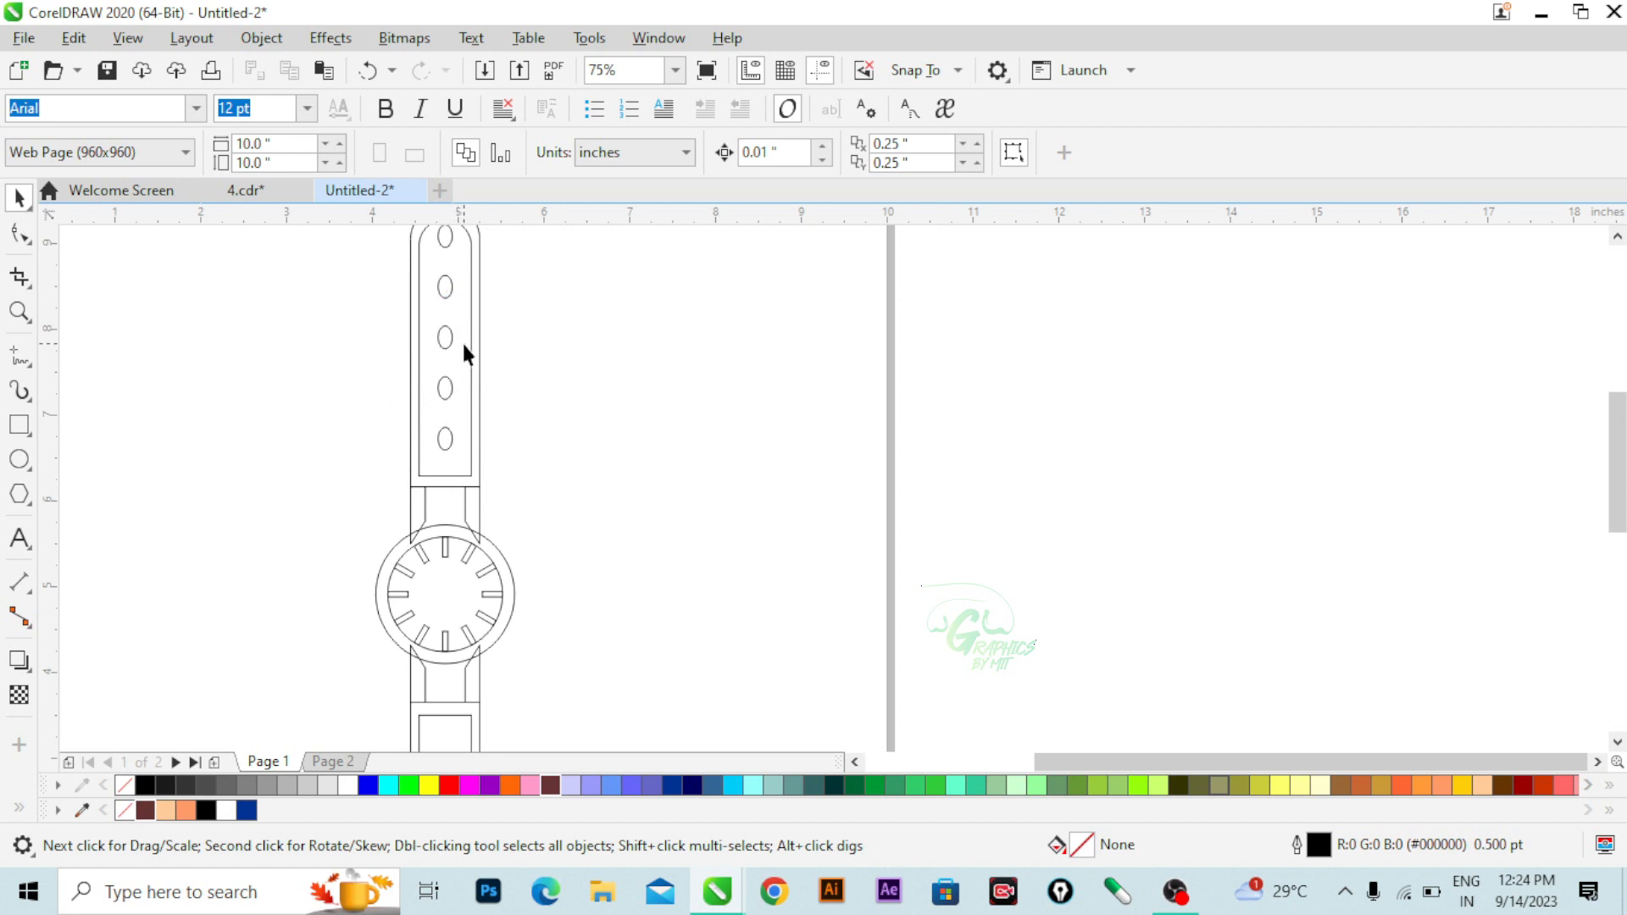
scroll(466, 353, "down", 1)
scroll(459, 301, "up", 2)
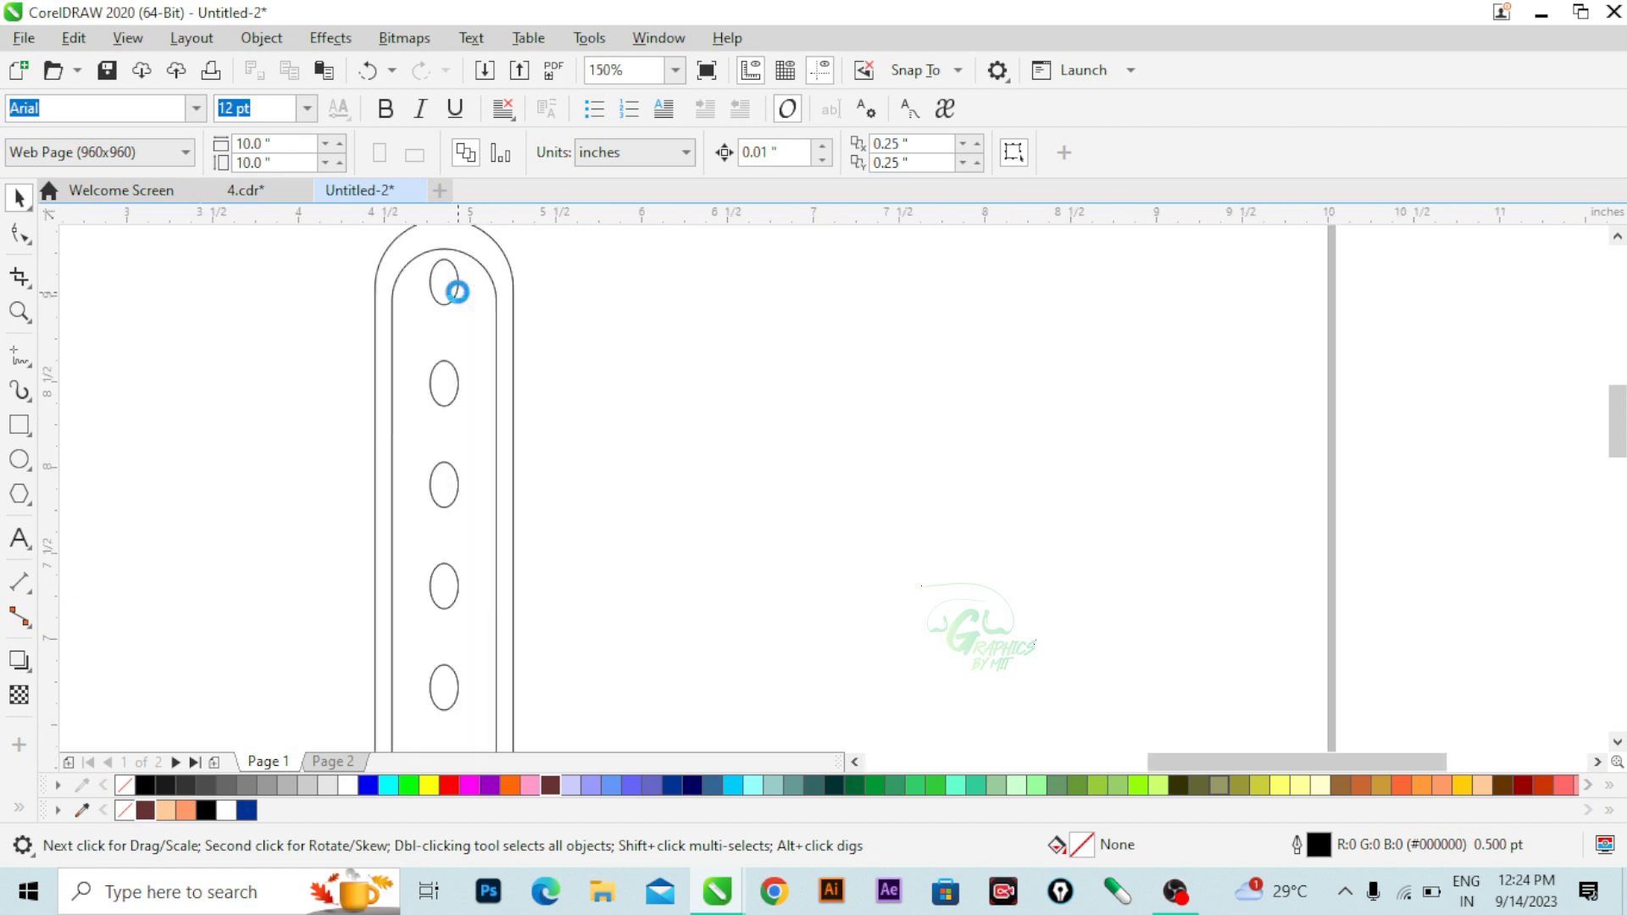
scroll(458, 292, "down", 1)
scroll(508, 389, "down", 1)
scroll(492, 617, "up", 1)
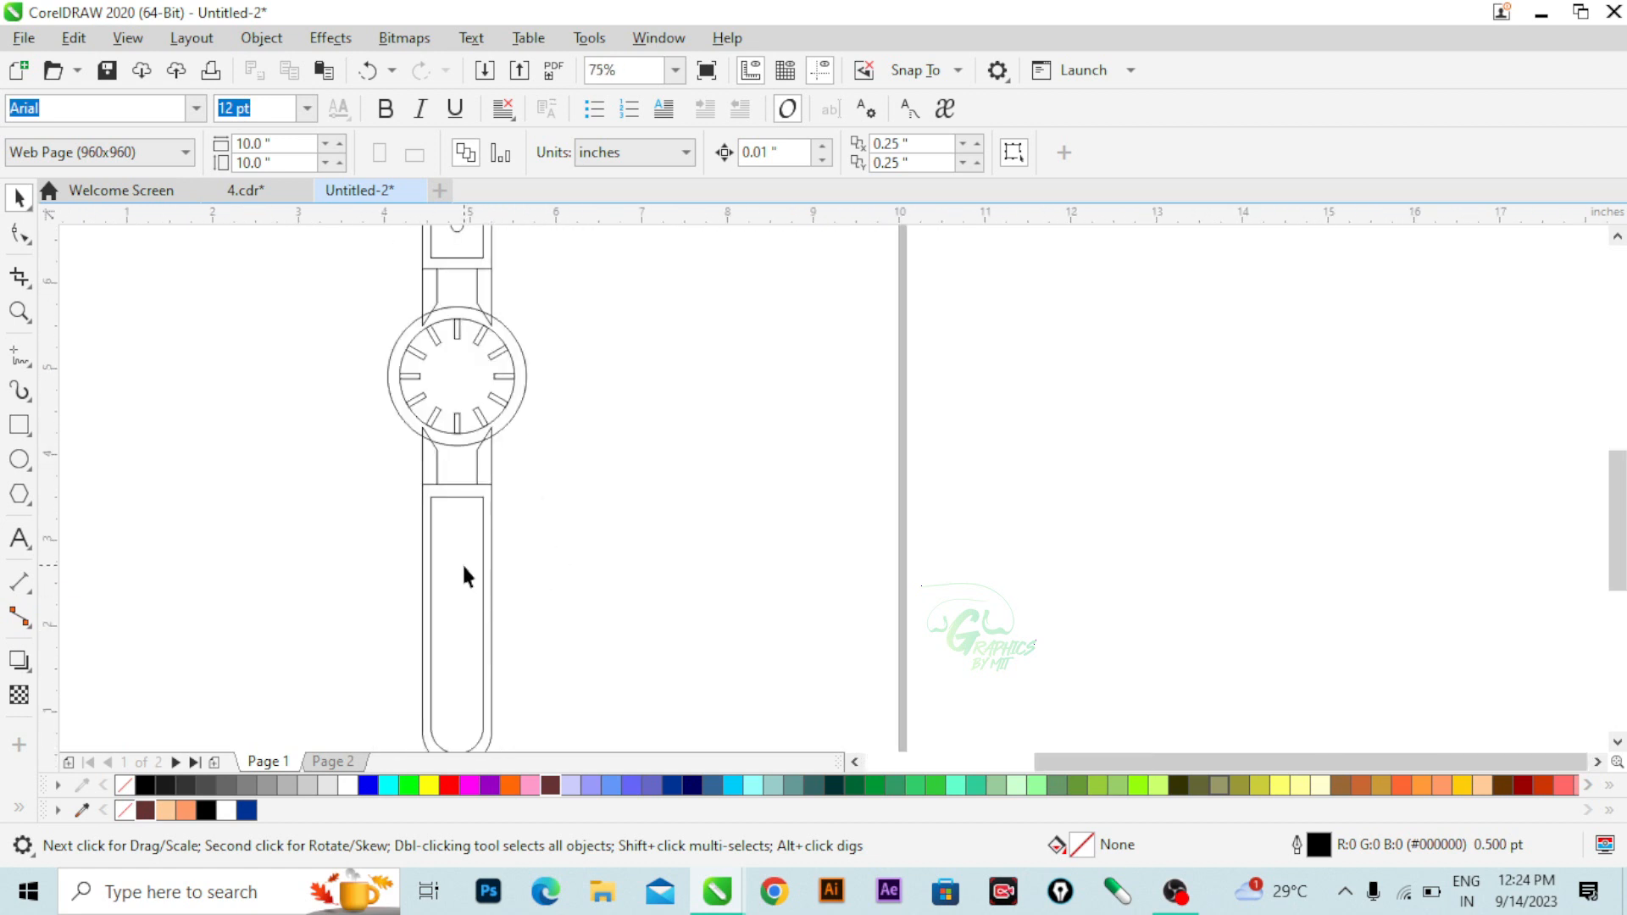
- Draw a tall rectangle about 0.61 by 3.10 in beside the watch and convert it to curves
left_click(464, 576)
left_click_drag(630, 339, 683, 604)
left_click(27, 243)
left_click(76, 232)
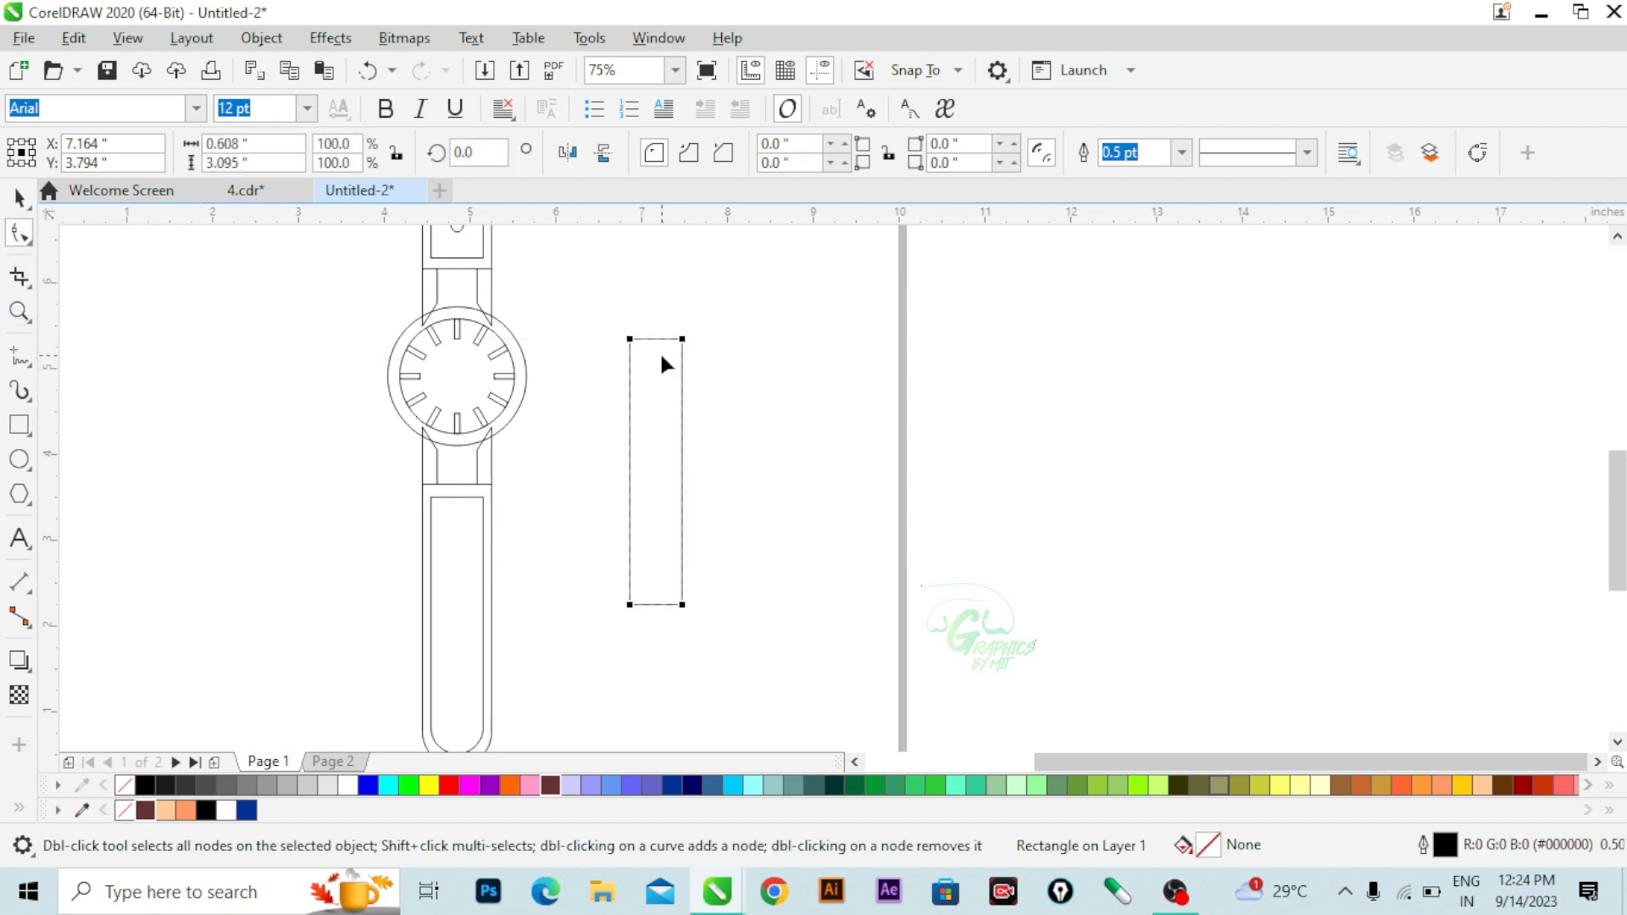
key("ctrl+q")
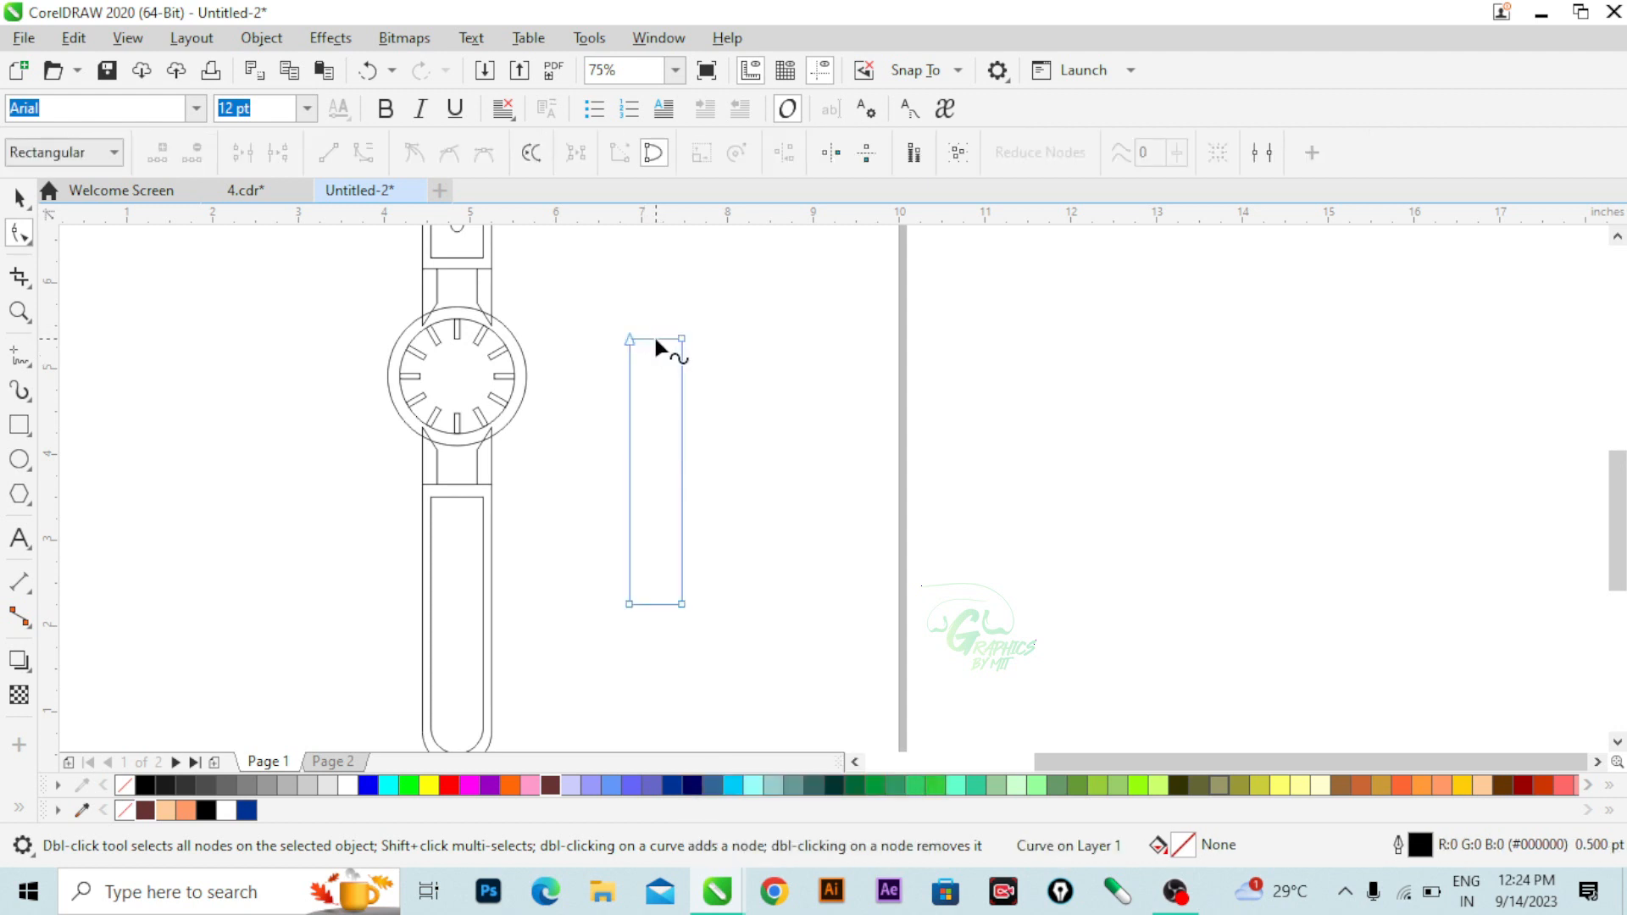
- Add a node at the middle of the tall rectangle's upper edge and pull it straight up to form a point
scroll(654, 334, "up", 2)
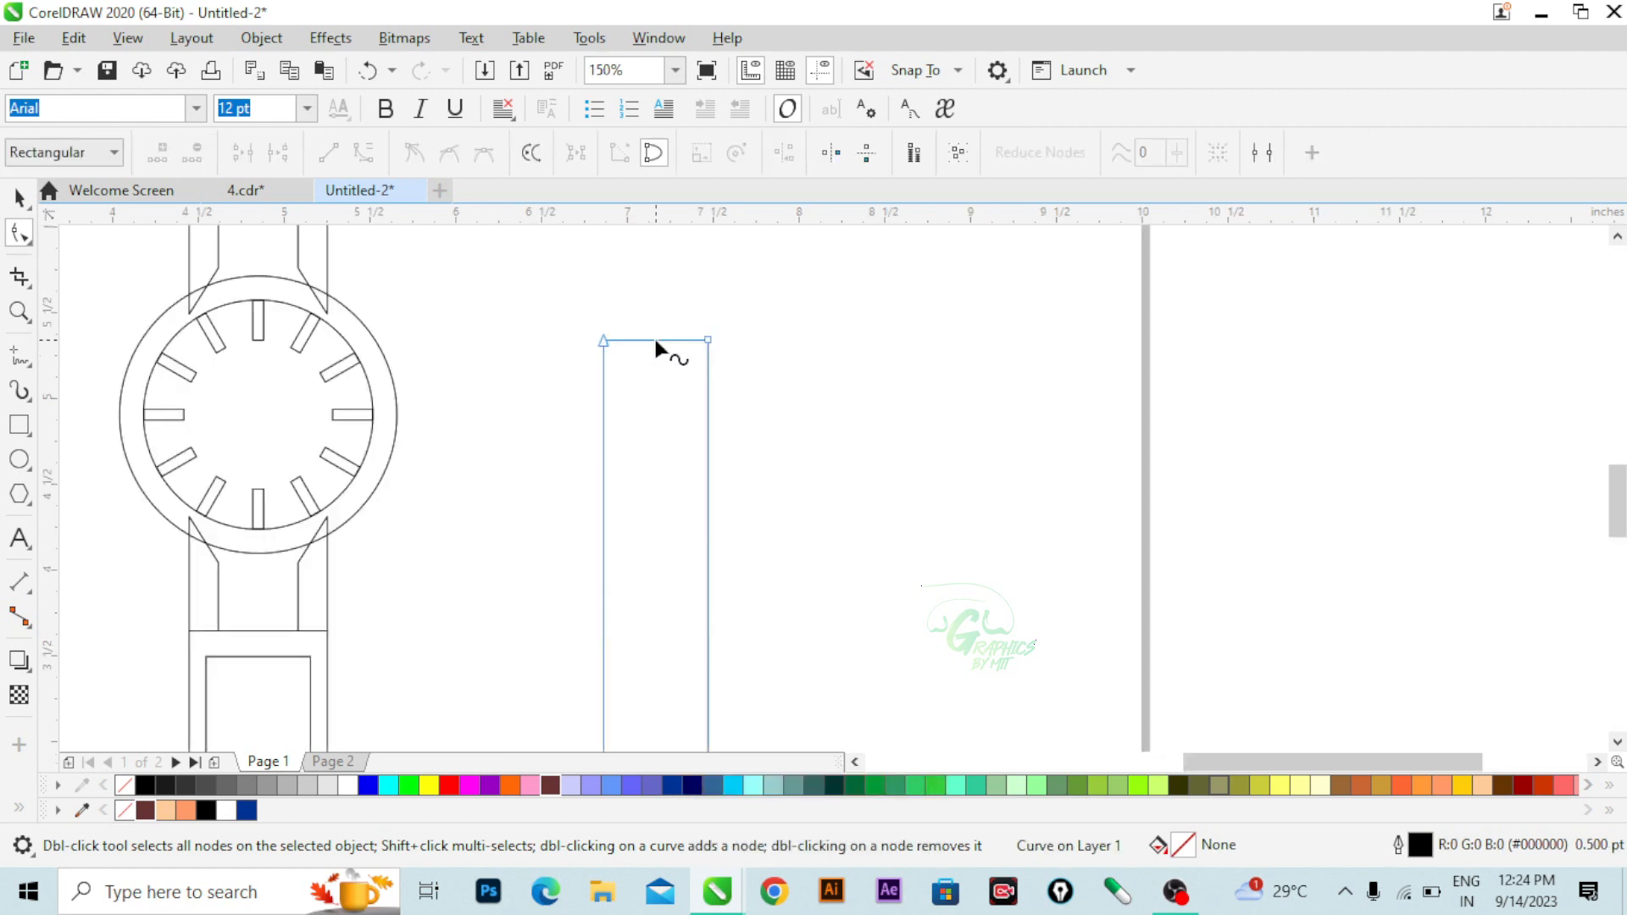
double_click(654, 334)
left_click_drag(654, 334, 654, 265)
scroll(659, 428, "down", 4)
scroll(661, 574, "up", 4)
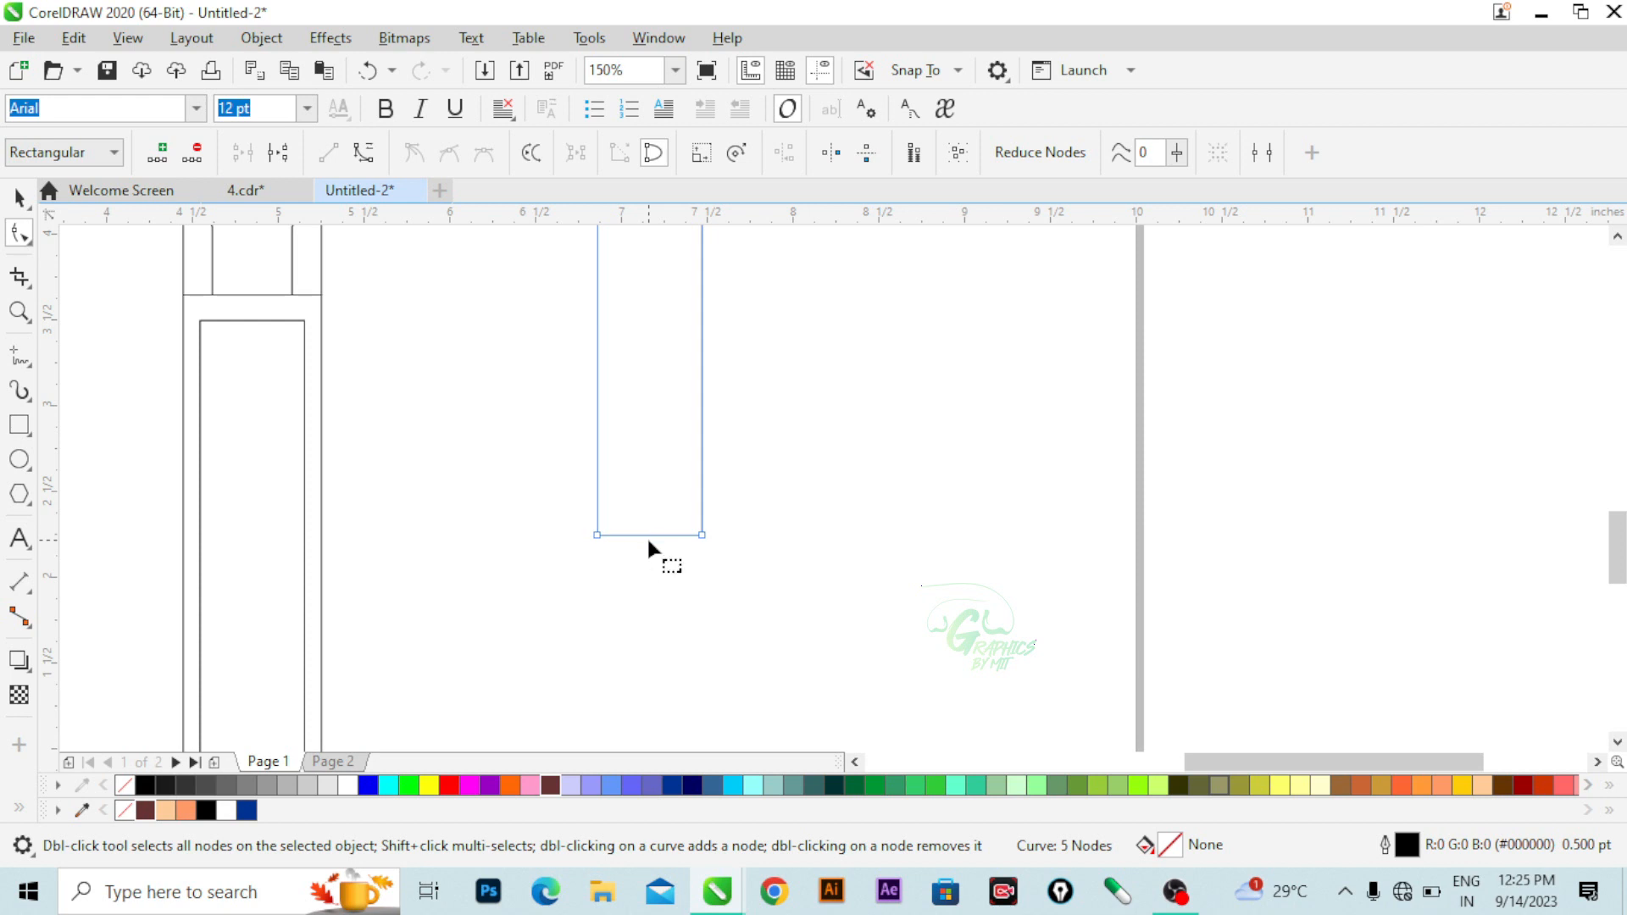
- Add a node at the middle of the tall shape's lower edge and delete both lower corner nodes to form a point
double_click(650, 535)
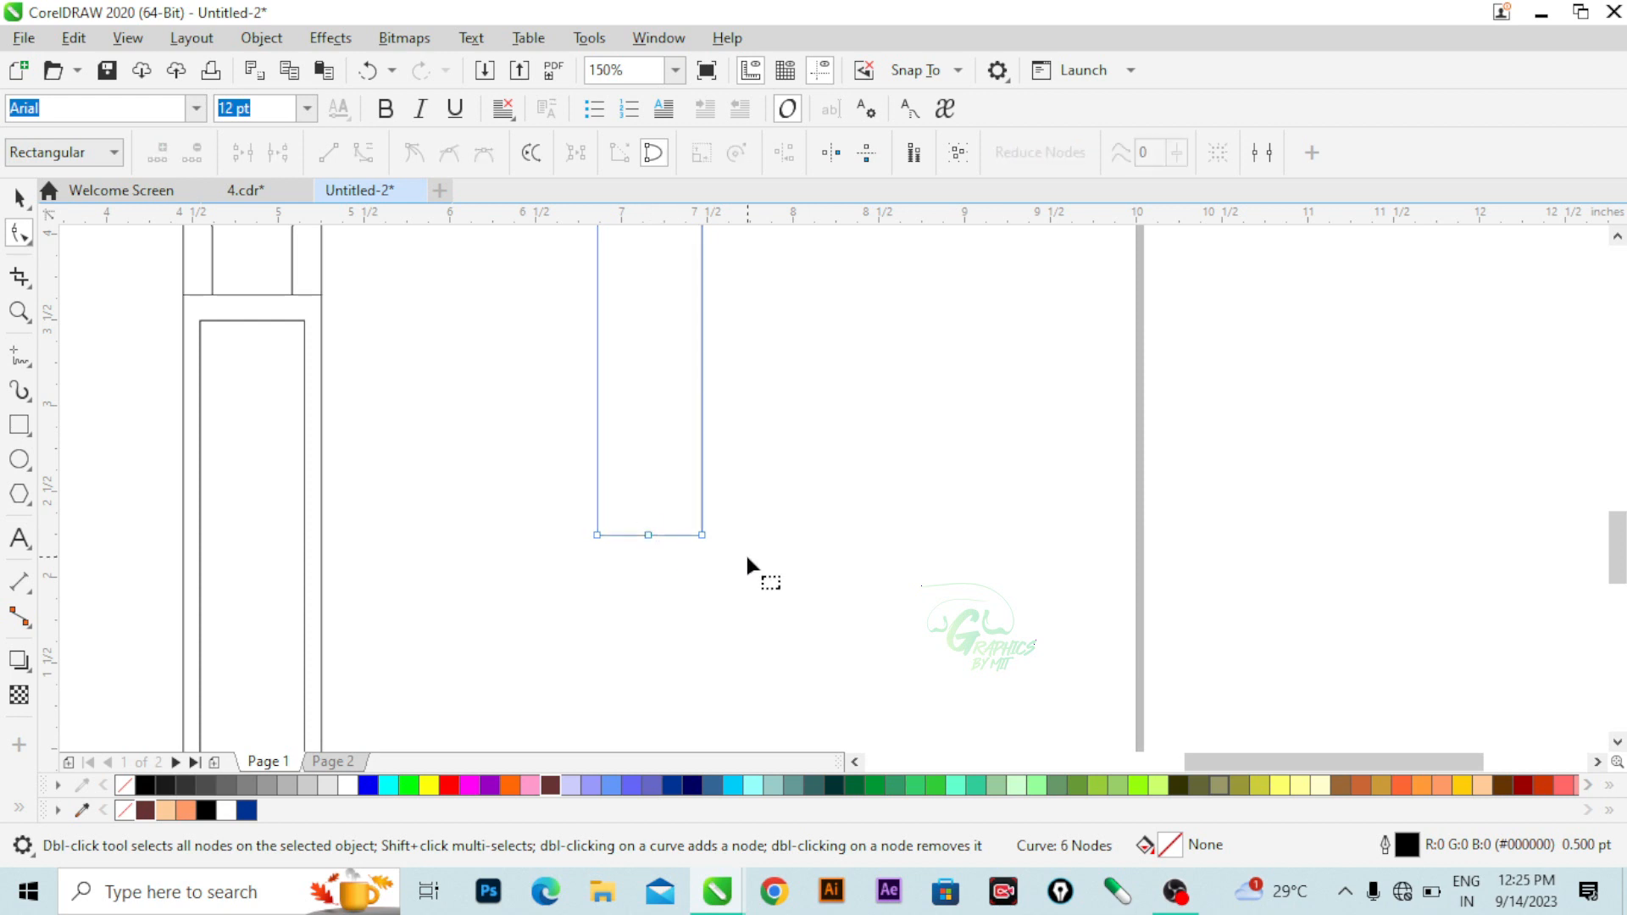
scroll(678, 551, "up", 2)
scroll(677, 549, "up", 2)
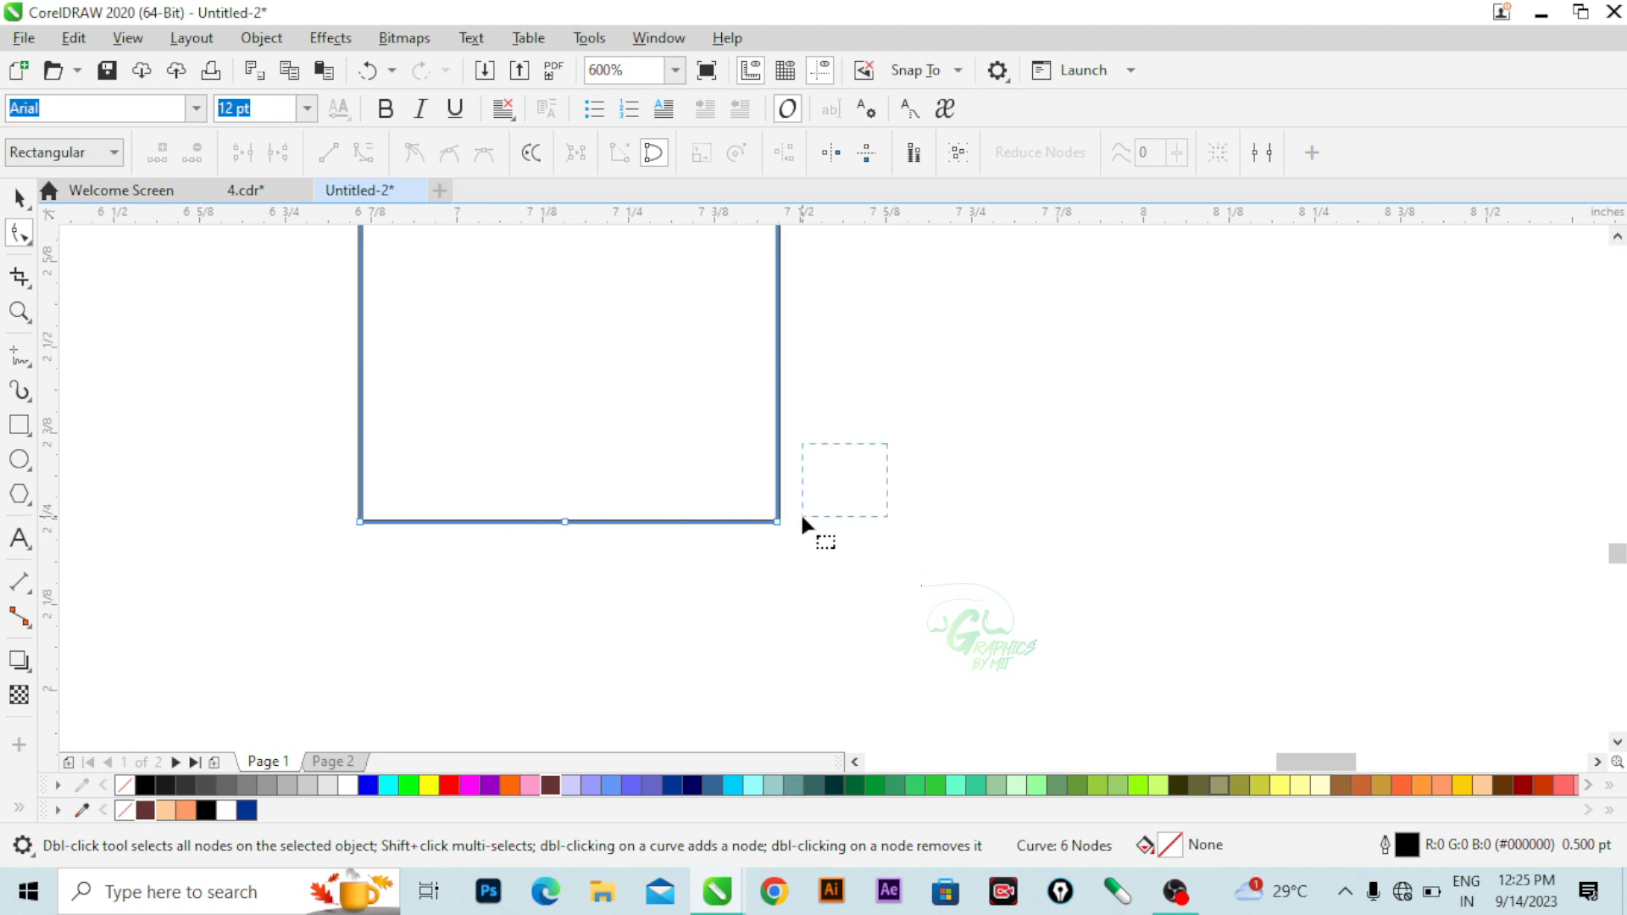
left_click_drag(803, 523, 715, 619)
key("Delete")
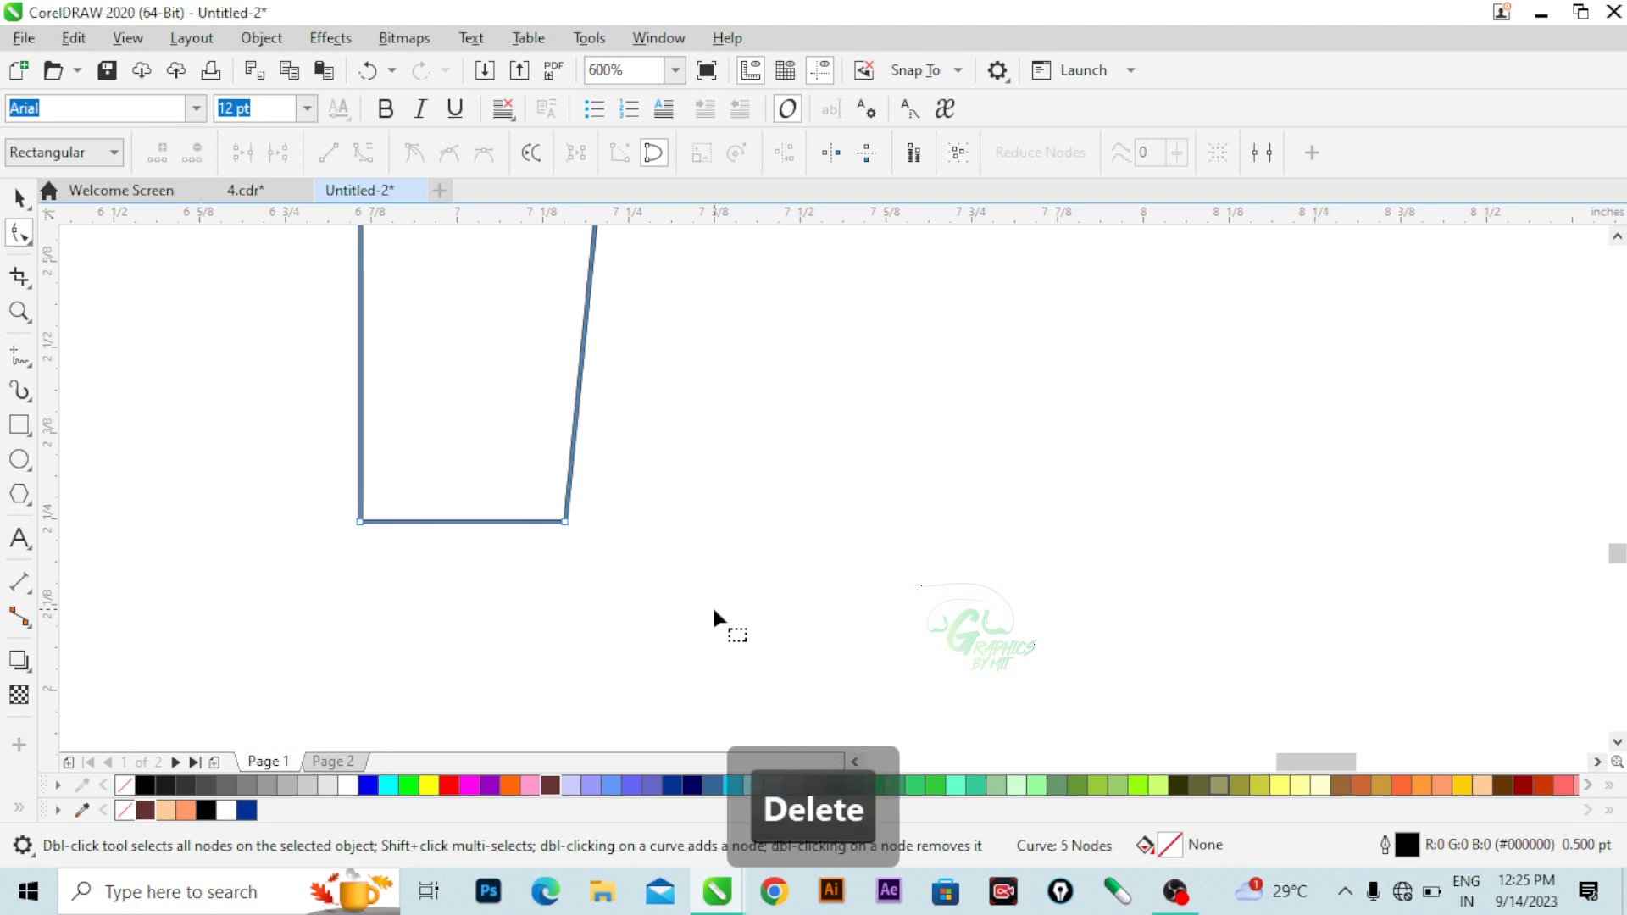
left_click_drag(379, 561, 443, 624)
key("Delete")
scroll(526, 593, "down", 3)
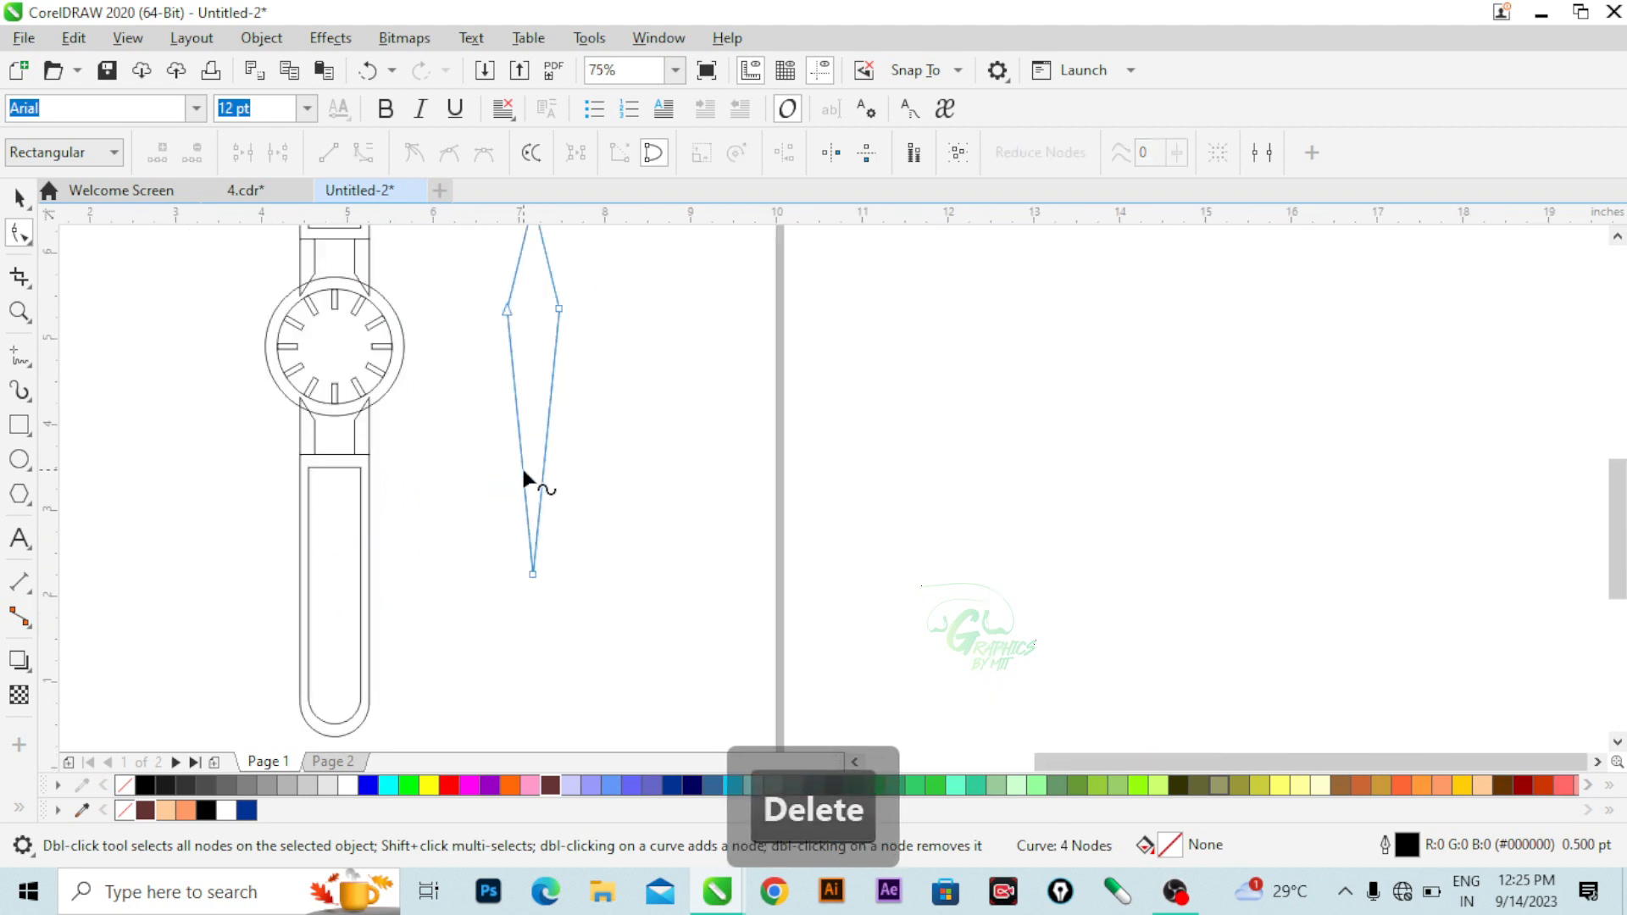
- Move the pointed hand clear of the watch and make a copy rotated to 300 degrees about its lower tip
key("space")
left_click_drag(538, 385, 549, 447)
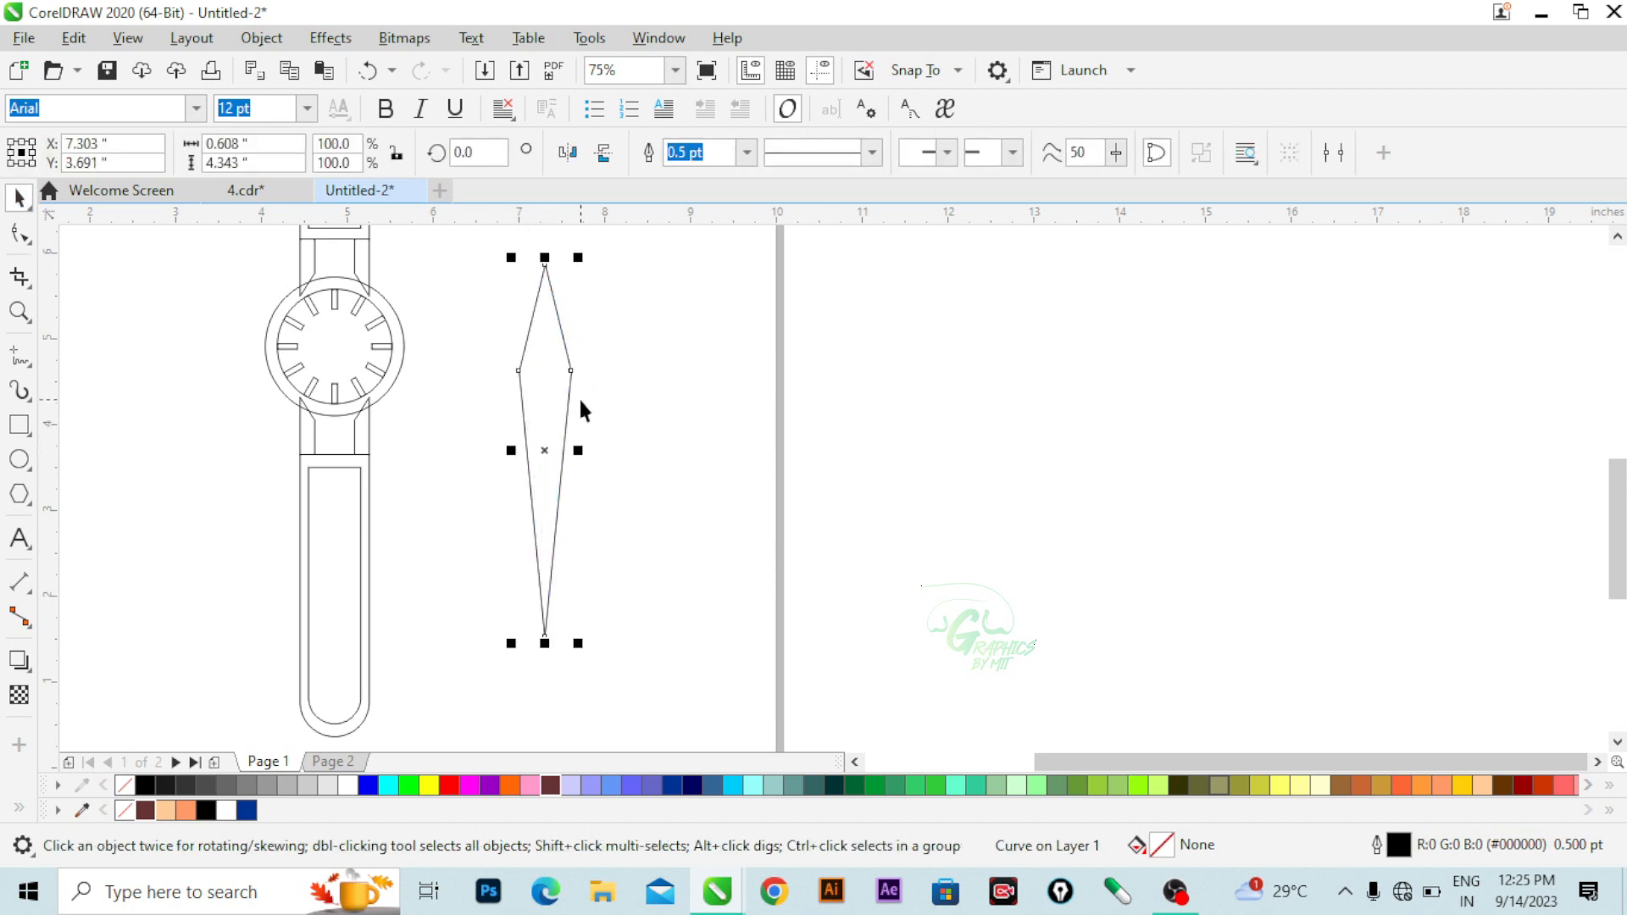
scroll(545, 450, "up", 1)
scroll(545, 450, "down", 1)
left_click(545, 450)
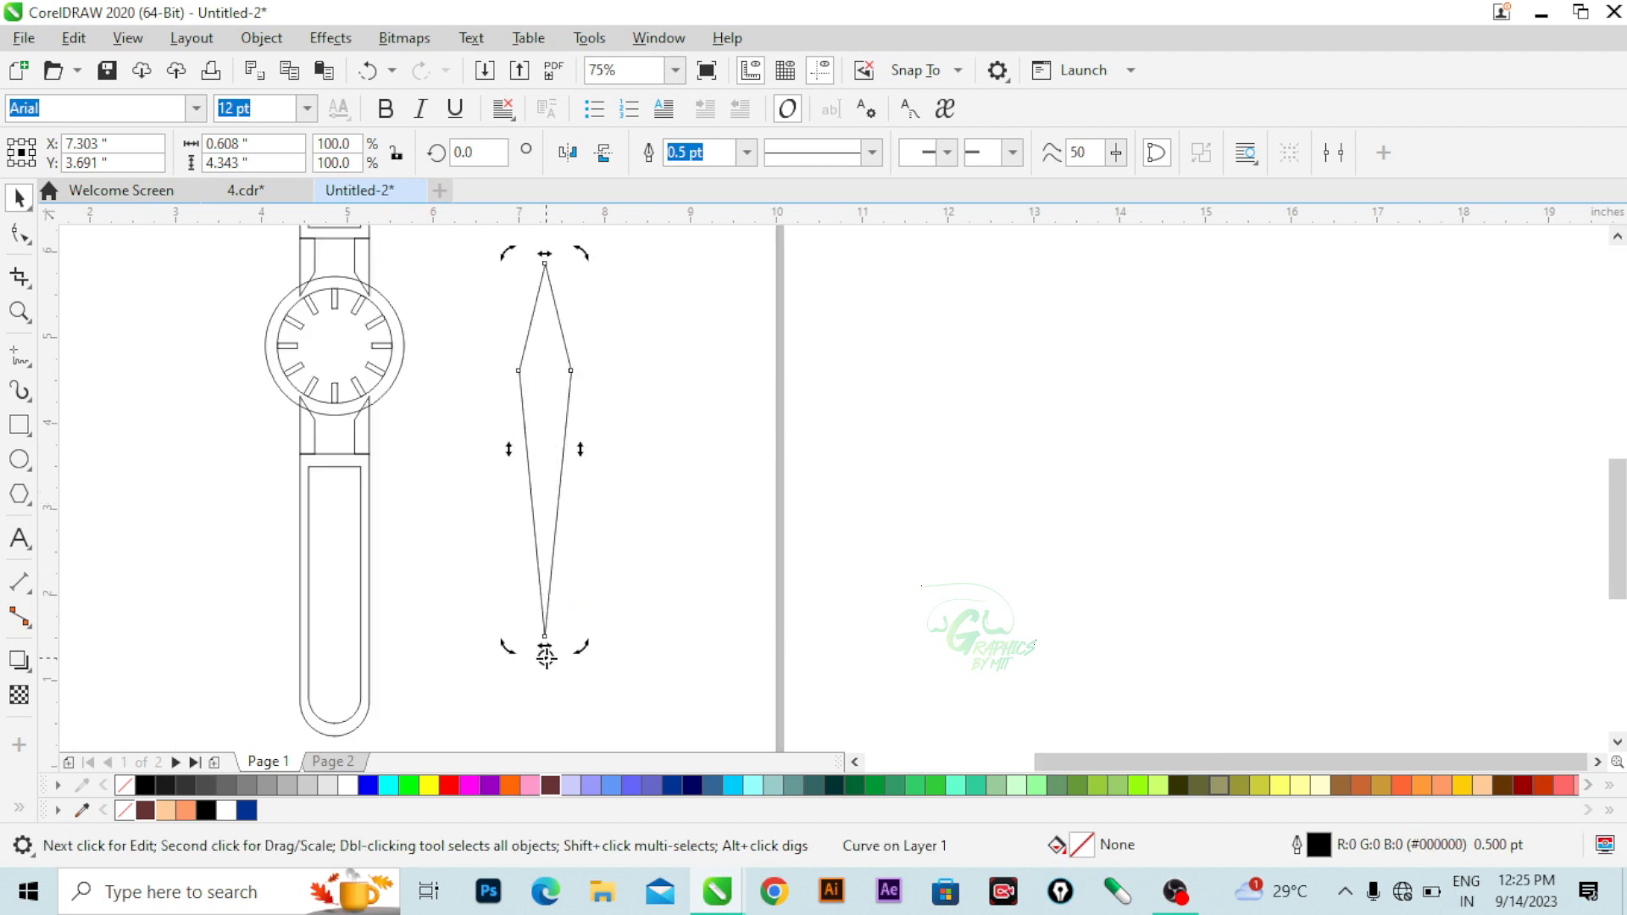
left_click_drag(589, 255, 815, 552)
key("ctrl")
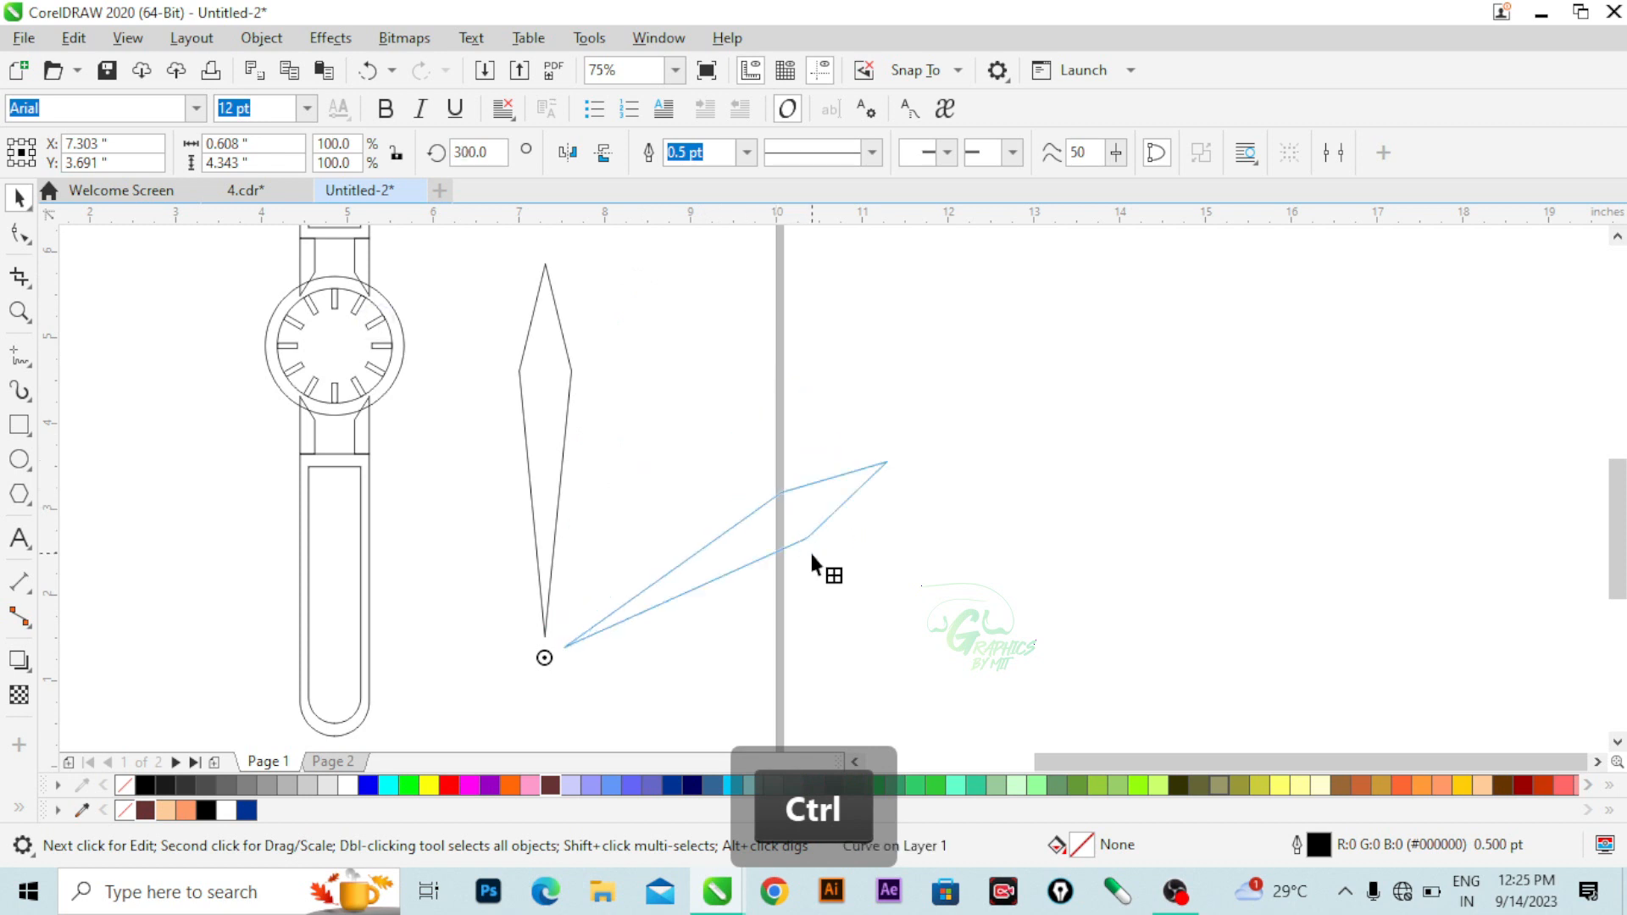
scroll(574, 644, "up", 2)
left_click(727, 636)
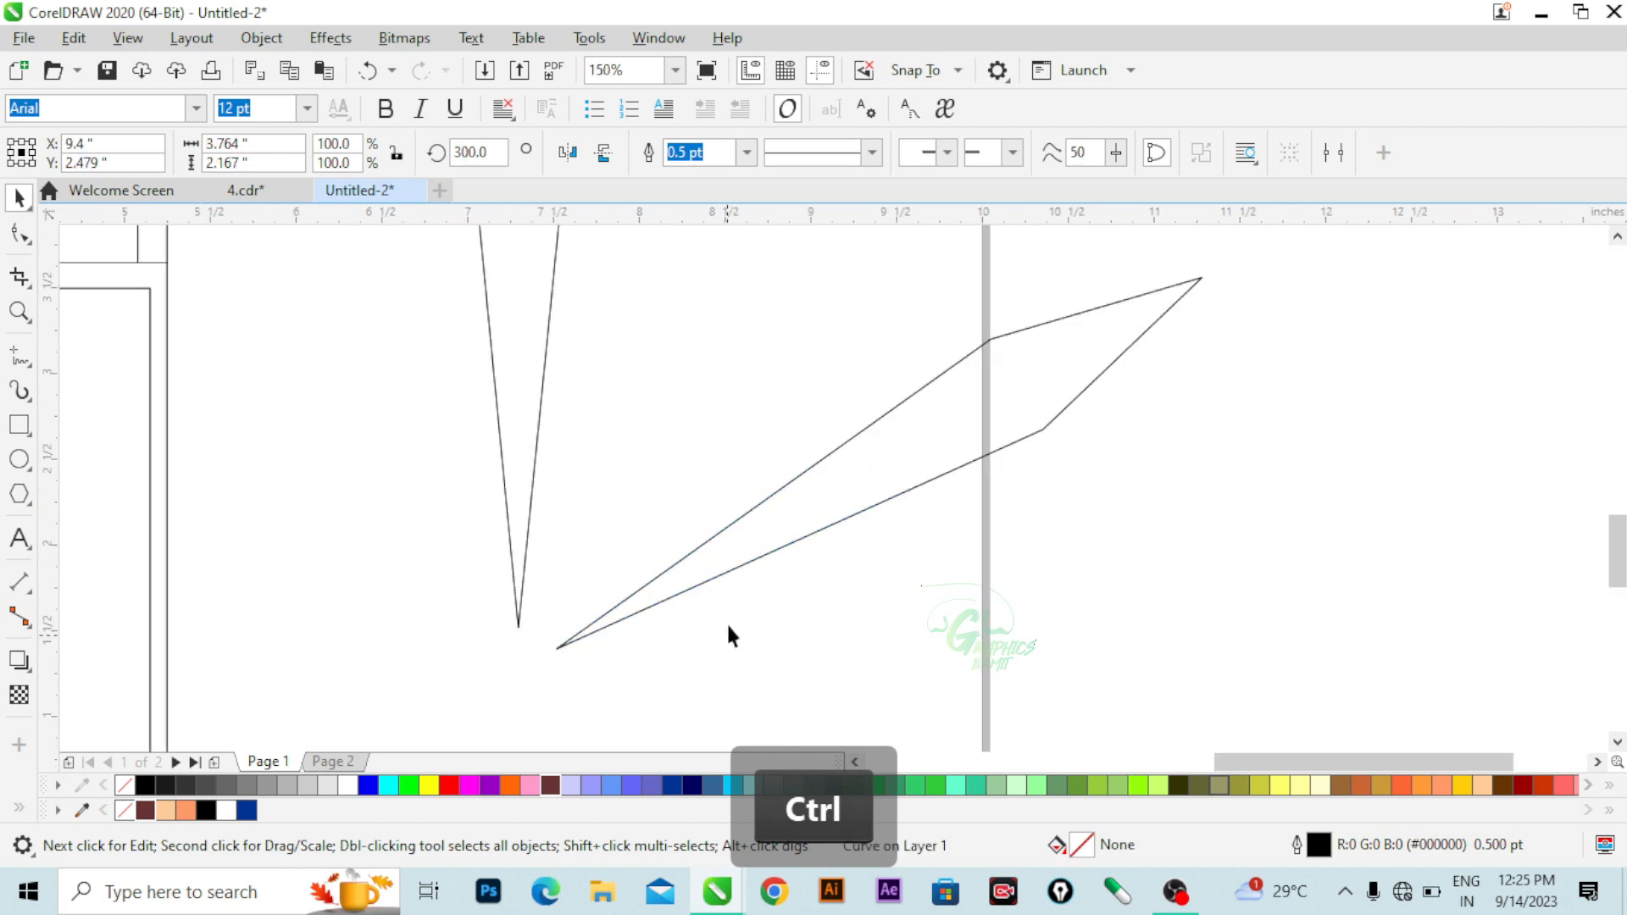
- Shrink the rotated copy to about 46% and move it so its lower end meets the upright hand's lower tip
mouse_move(727, 555)
left_mouse_down()
mouse_move(695, 534)
mouse_move(701, 556)
left_mouse_up()
scroll(690, 578, "down", 2)
left_click_drag(930, 412, 809, 481)
left_click(755, 538)
left_click(810, 500)
left_click_drag(744, 535, 691, 552)
- Shorten the upright hand by scaling it down and move the slanted hand back onto its lower tip
left_click(620, 353)
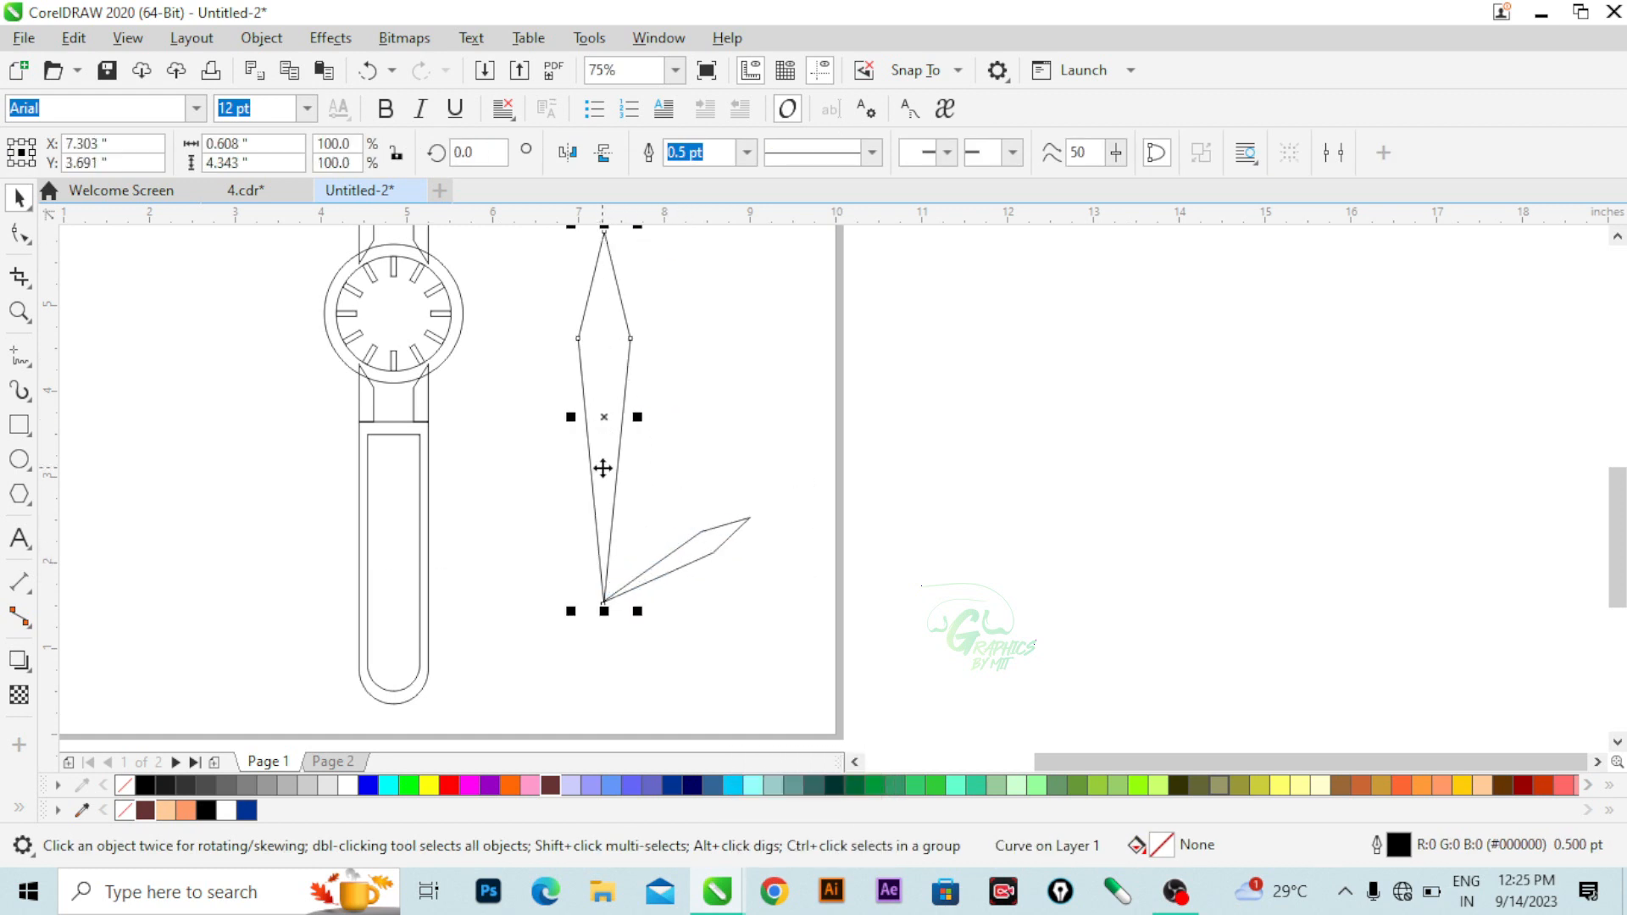
scroll(639, 472, "down", 3)
scroll(642, 415, "up", 3)
left_click_drag(643, 435, 631, 502)
scroll(649, 481, "down", 2)
left_click(699, 653)
scroll(648, 607, "up", 4)
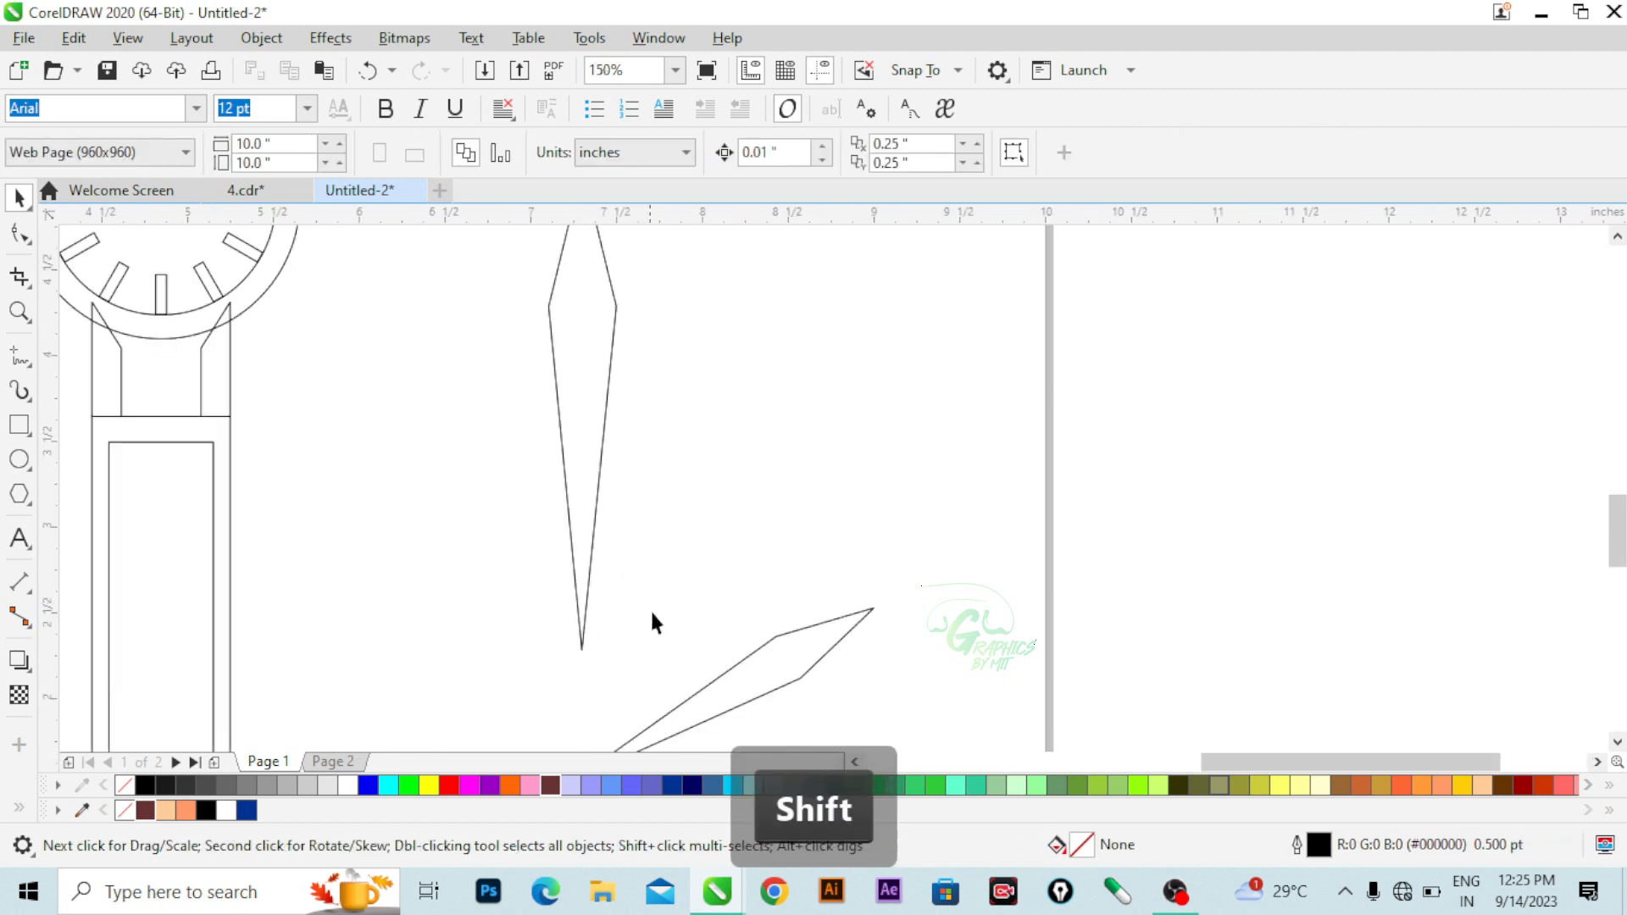
left_click_drag(745, 683, 755, 537)
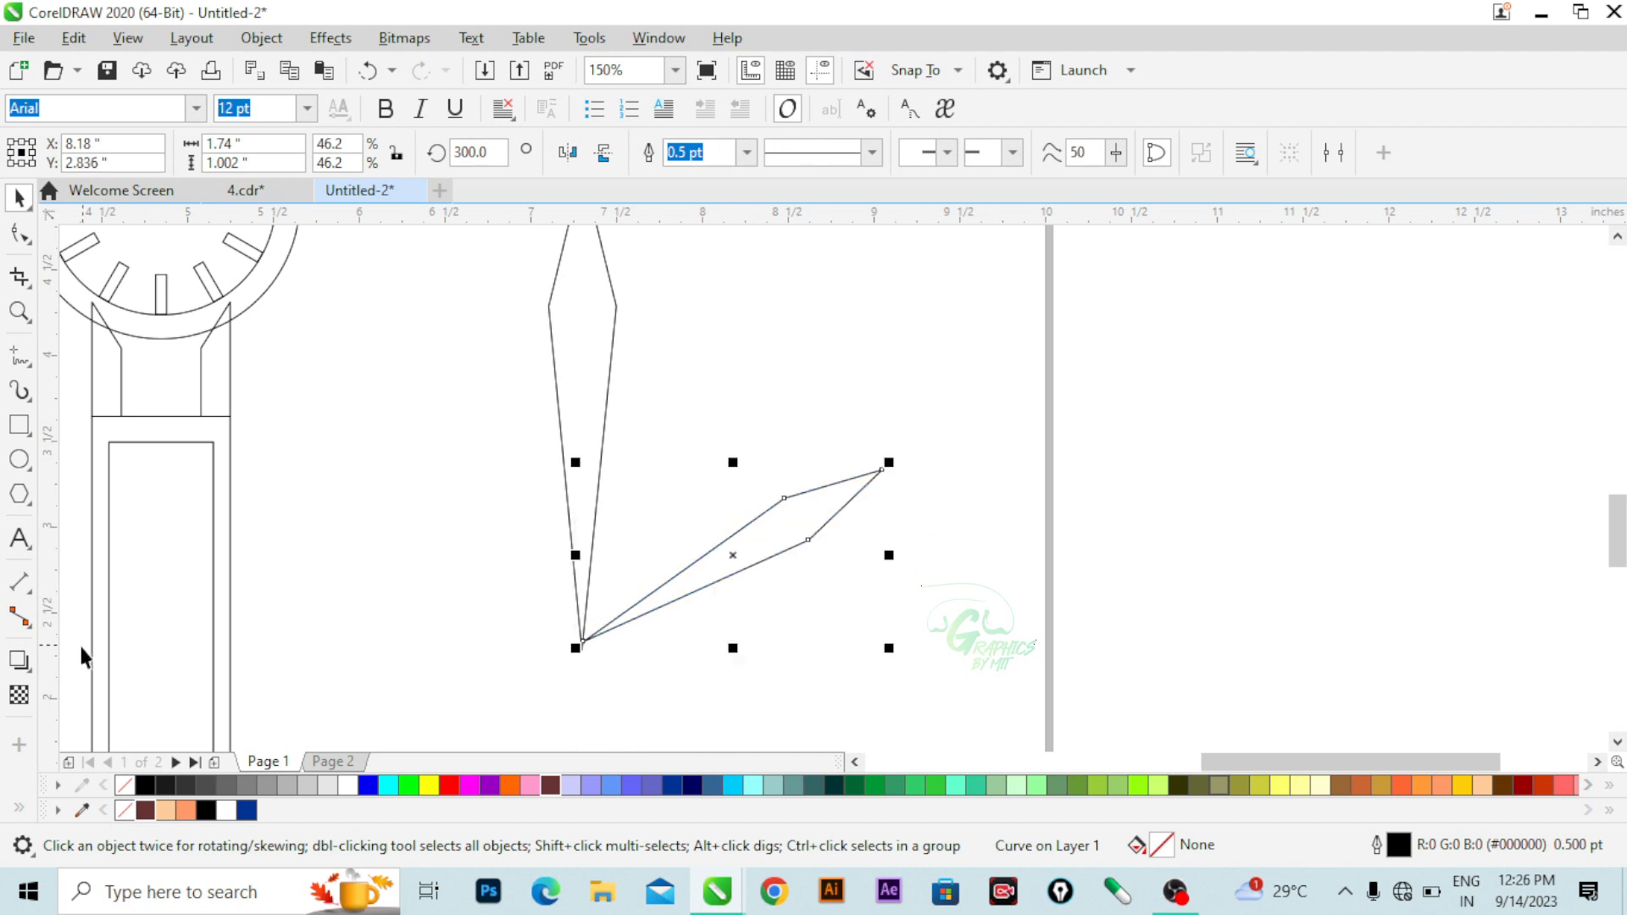
- Draw a circle about 0.31 in across over the joint of the two hands and fill it black
mouse_move(505, 613)
left_mouse_down()
mouse_move(549, 678)
mouse_move(598, 650)
mouse_move(583, 636)
left_mouse_up()
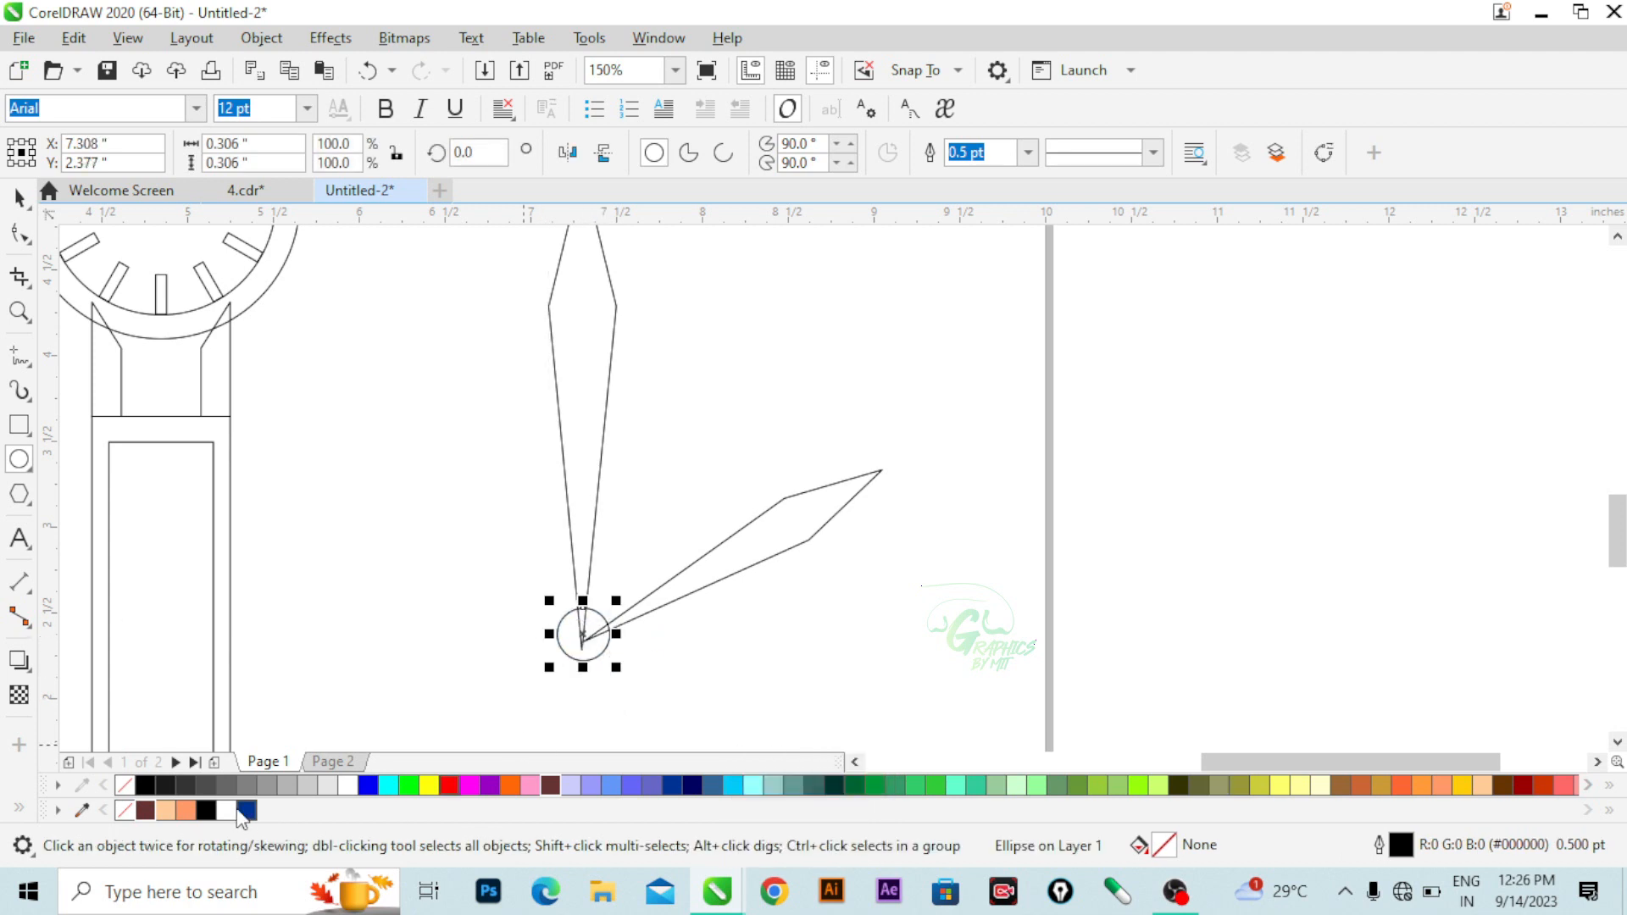
left_click(150, 786)
left_click(31, 196)
- Group both hands with the joint circle and fill the whole group black
scroll(597, 529, "down", 2)
left_click_drag(520, 307, 709, 628)
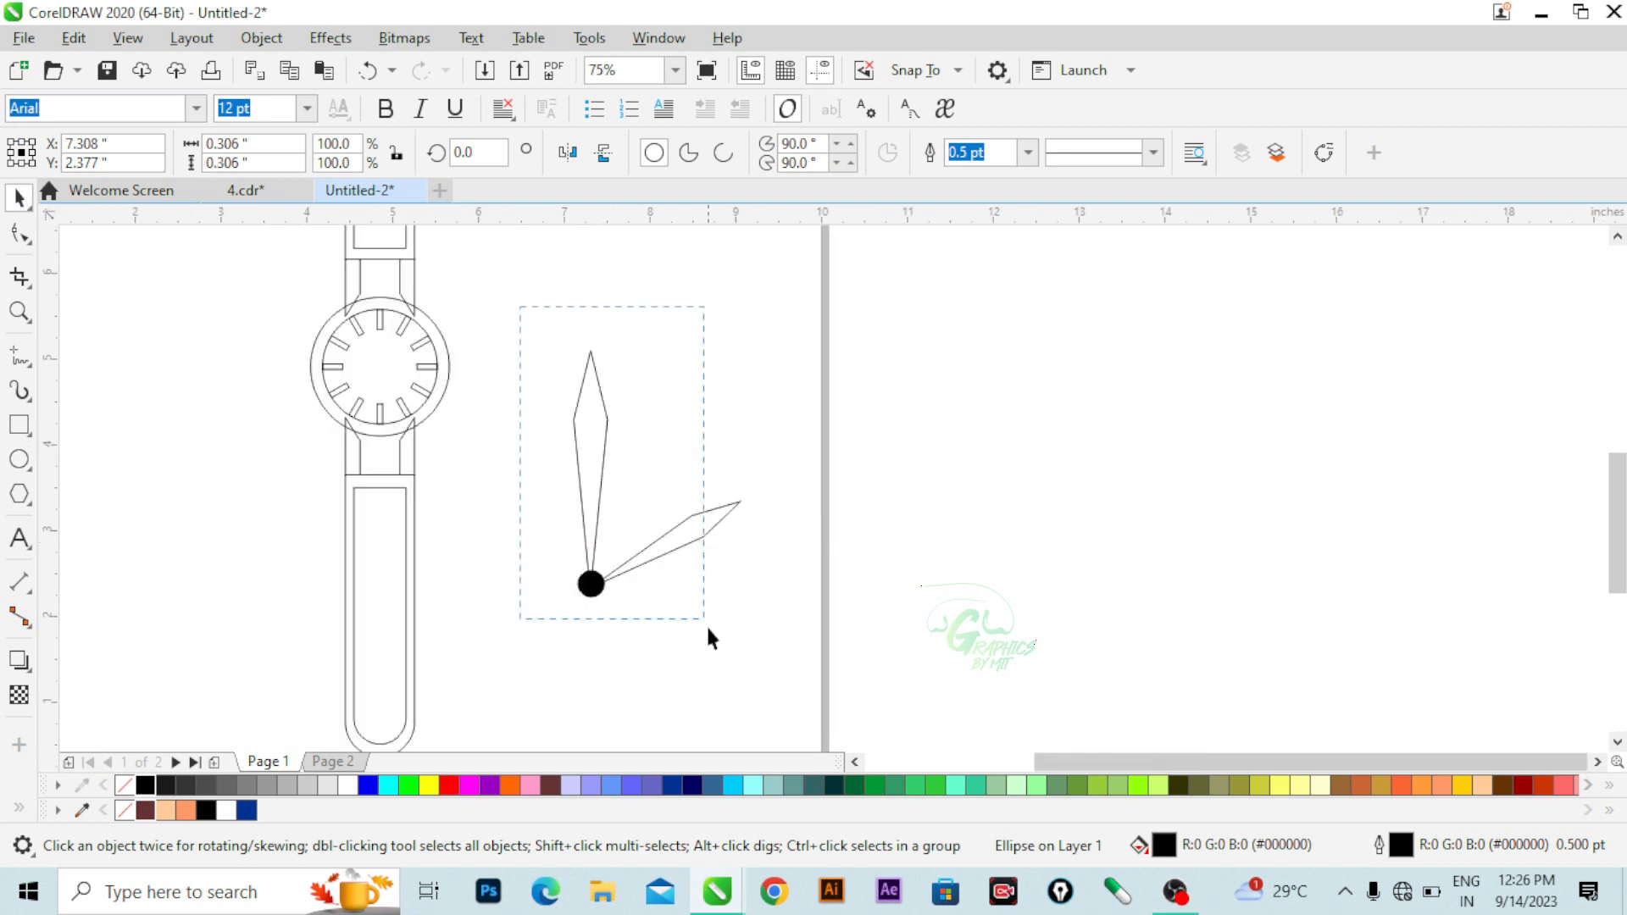
left_click_drag(785, 691, 783, 678)
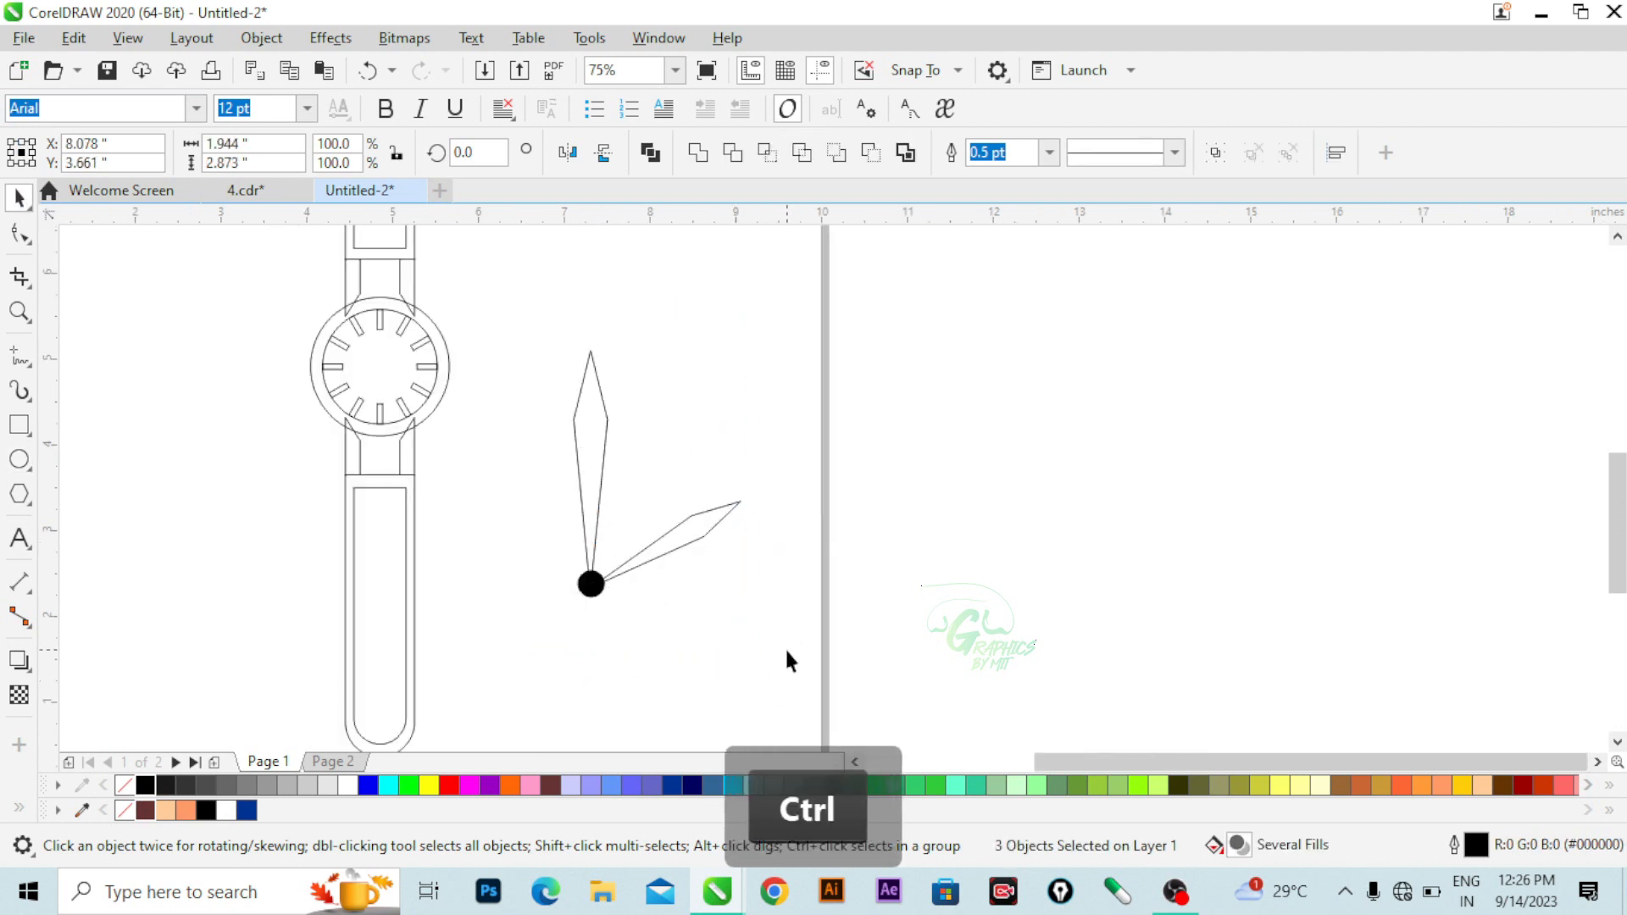
key("ctrl+g")
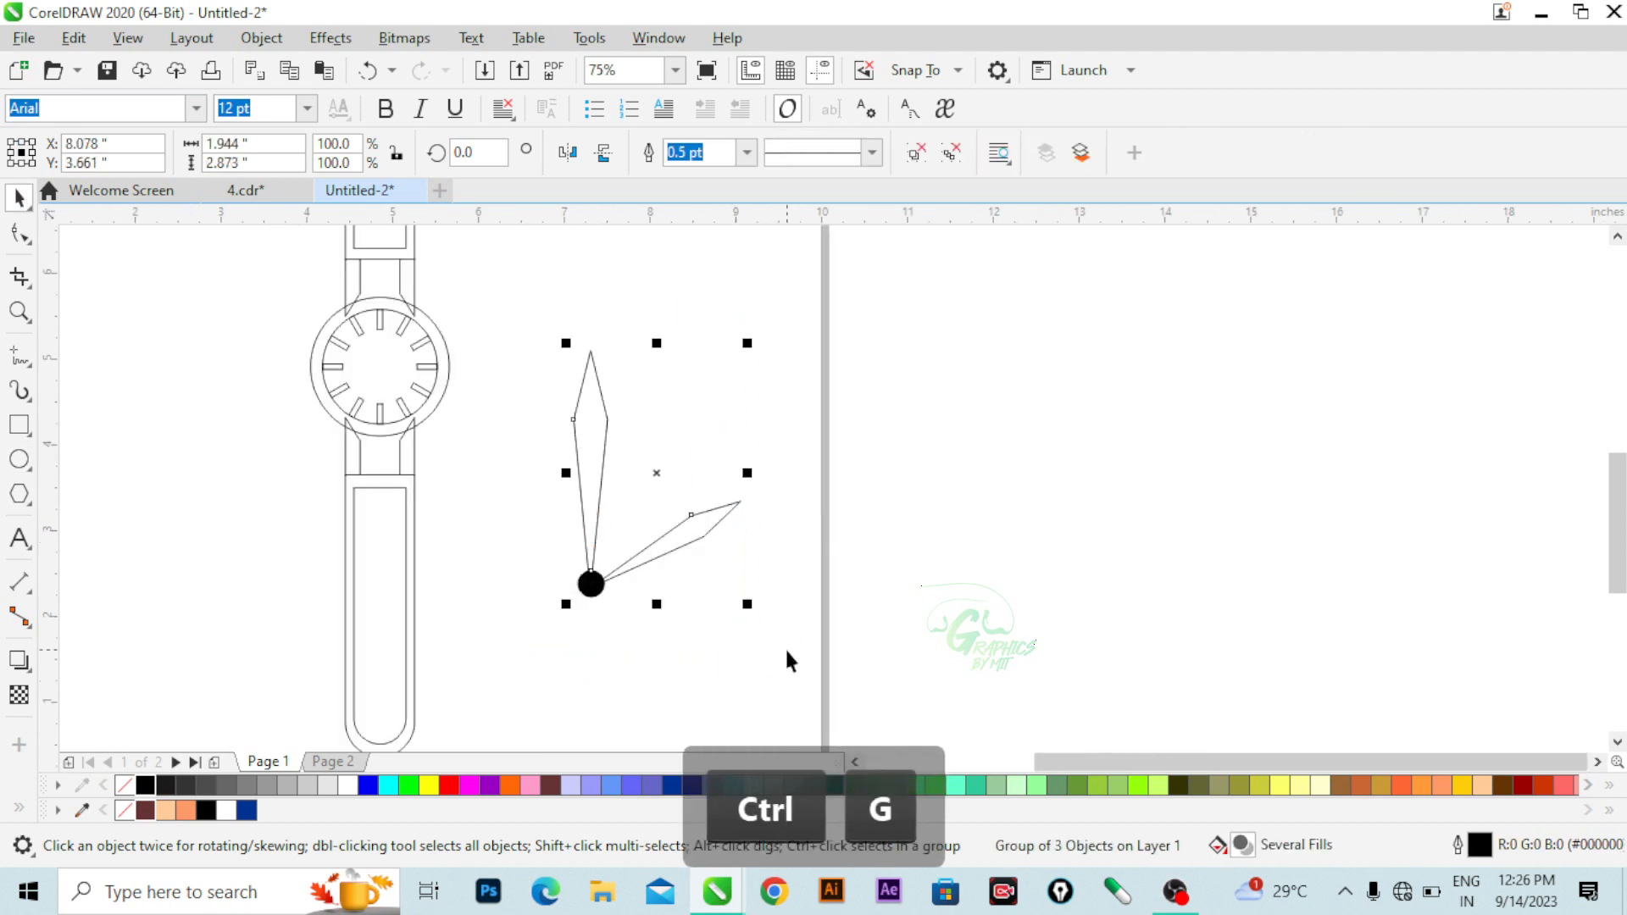
left_click(148, 786)
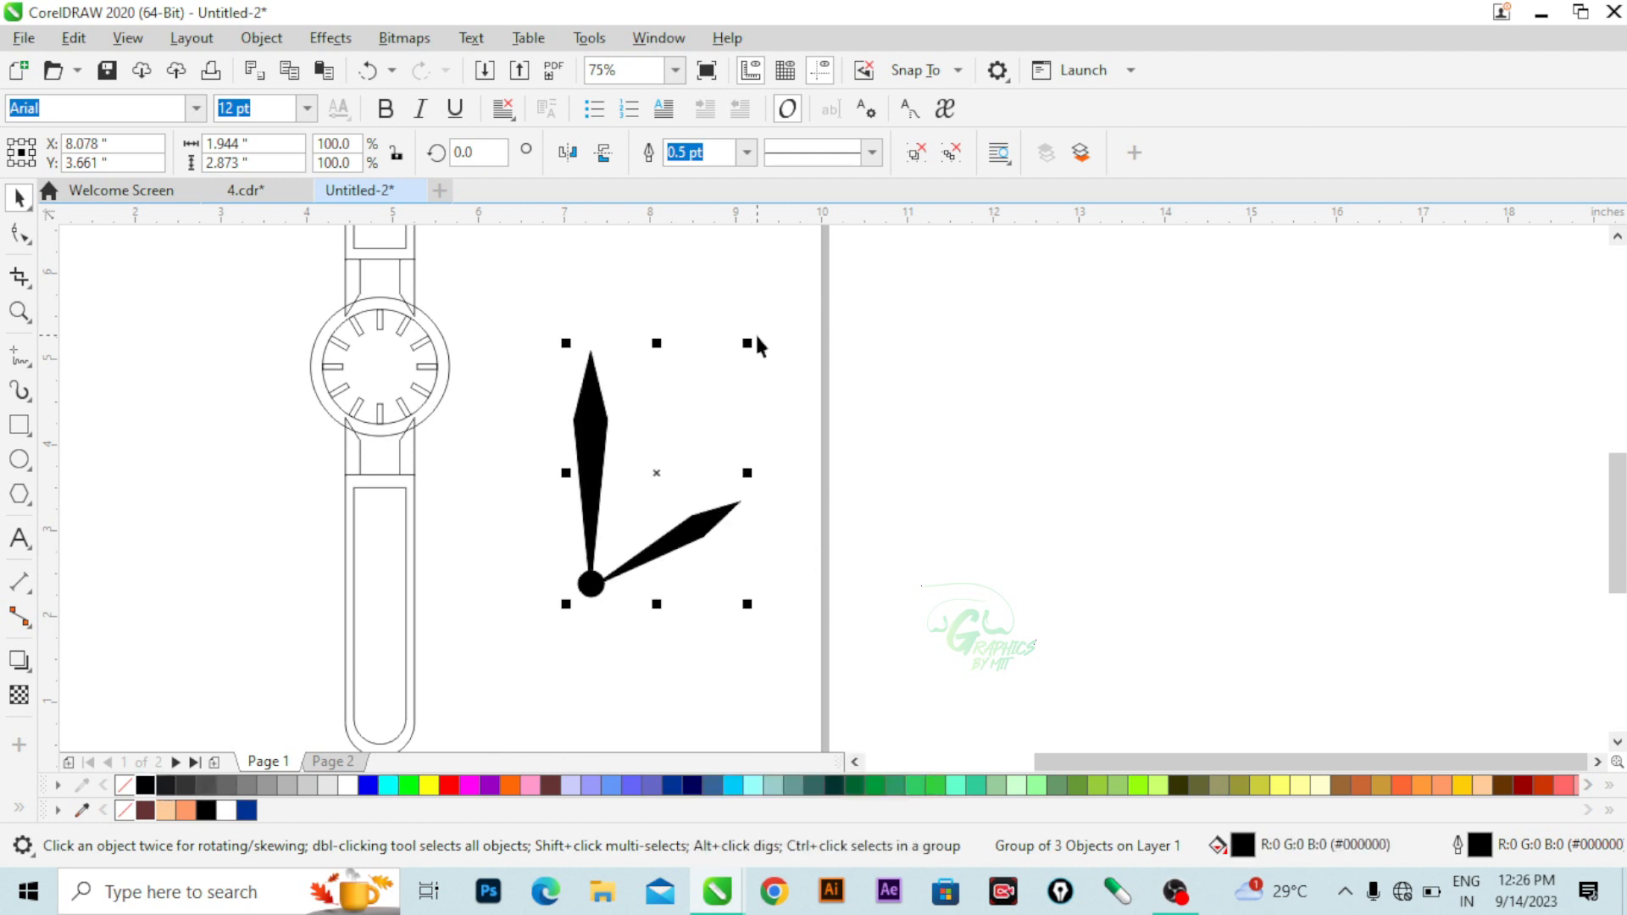
- Scale the hands group down to about 0.33 by 0.48 in and place its joint at the dial's centre
left_click_drag(748, 344, 378, 366)
scroll(378, 366, "up", 4)
mouse_move(545, 490)
left_mouse_down()
mouse_move(505, 455)
mouse_move(518, 480)
left_mouse_up()
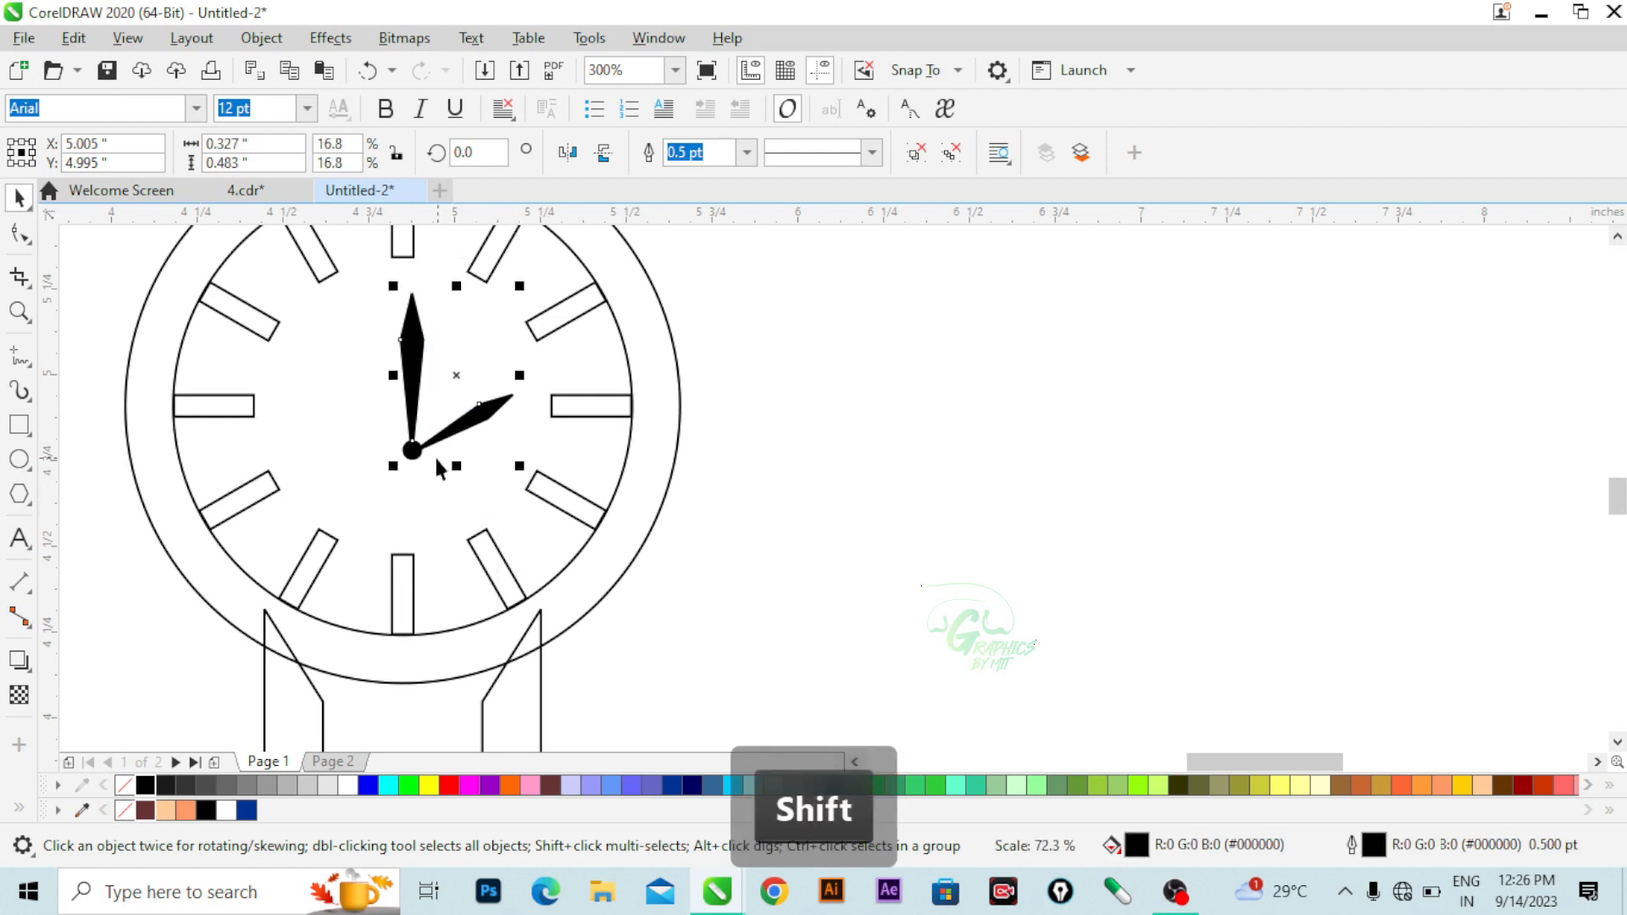
left_click_drag(416, 447, 411, 410)
left_click_drag(407, 340, 404, 378)
left_click(873, 511)
- Examine the hands on the dial and the lugs and straps of the whole watch
scroll(730, 551, "down", 2)
left_click(648, 521)
scroll(581, 593, "down", 2)
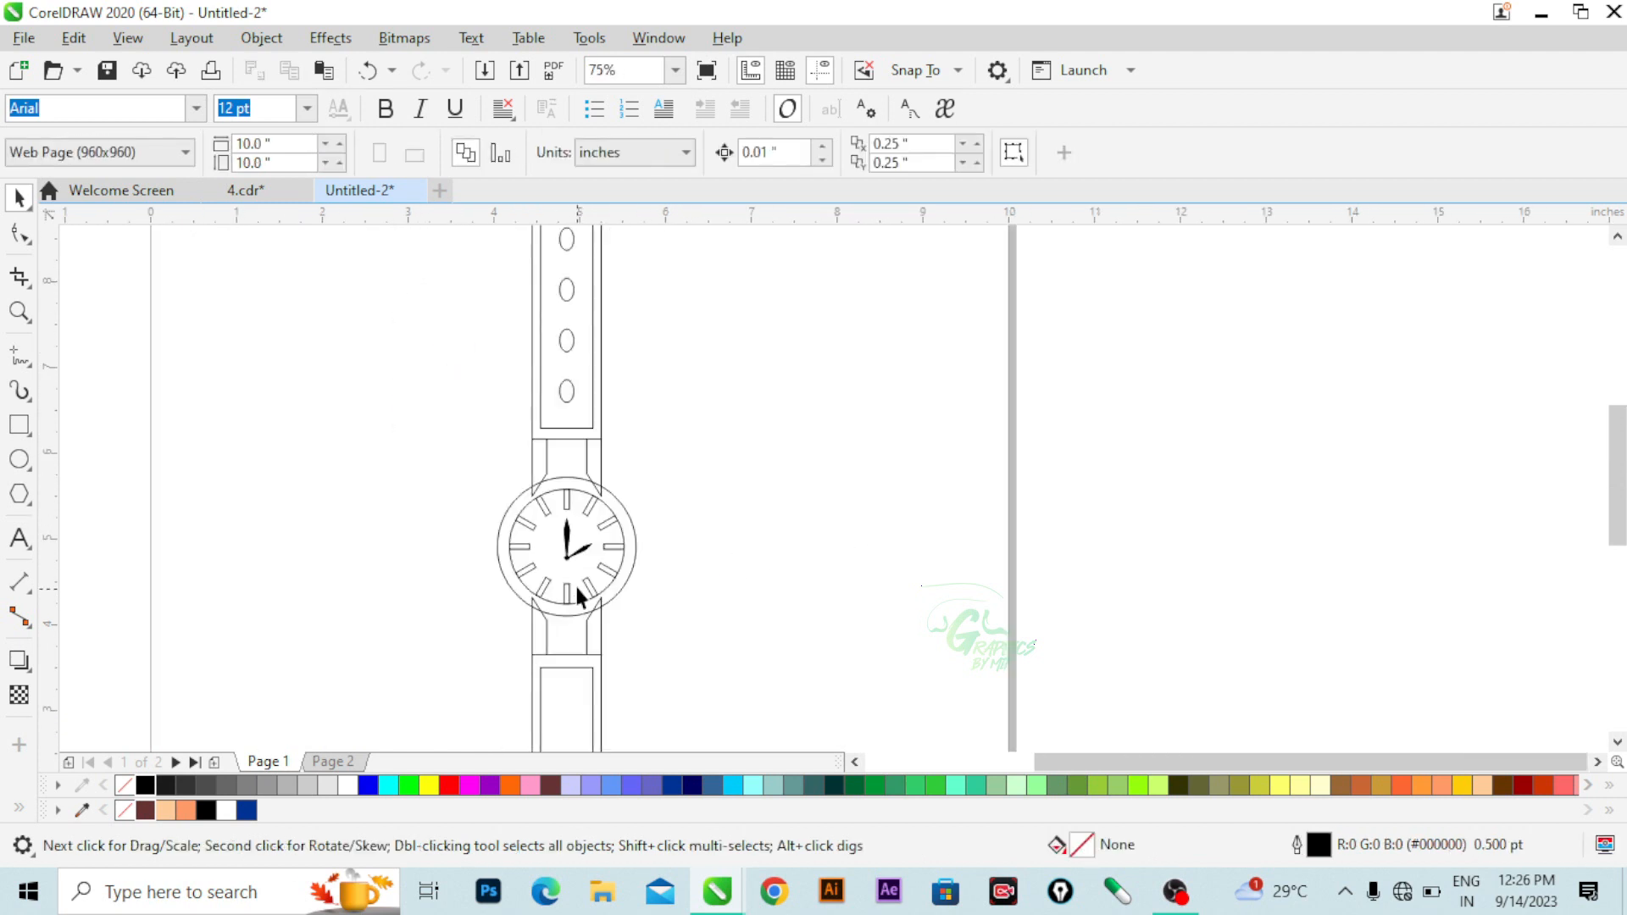
scroll(575, 555, "up", 2)
scroll(539, 591, "down", 3)
scroll(563, 563, "up", 2)
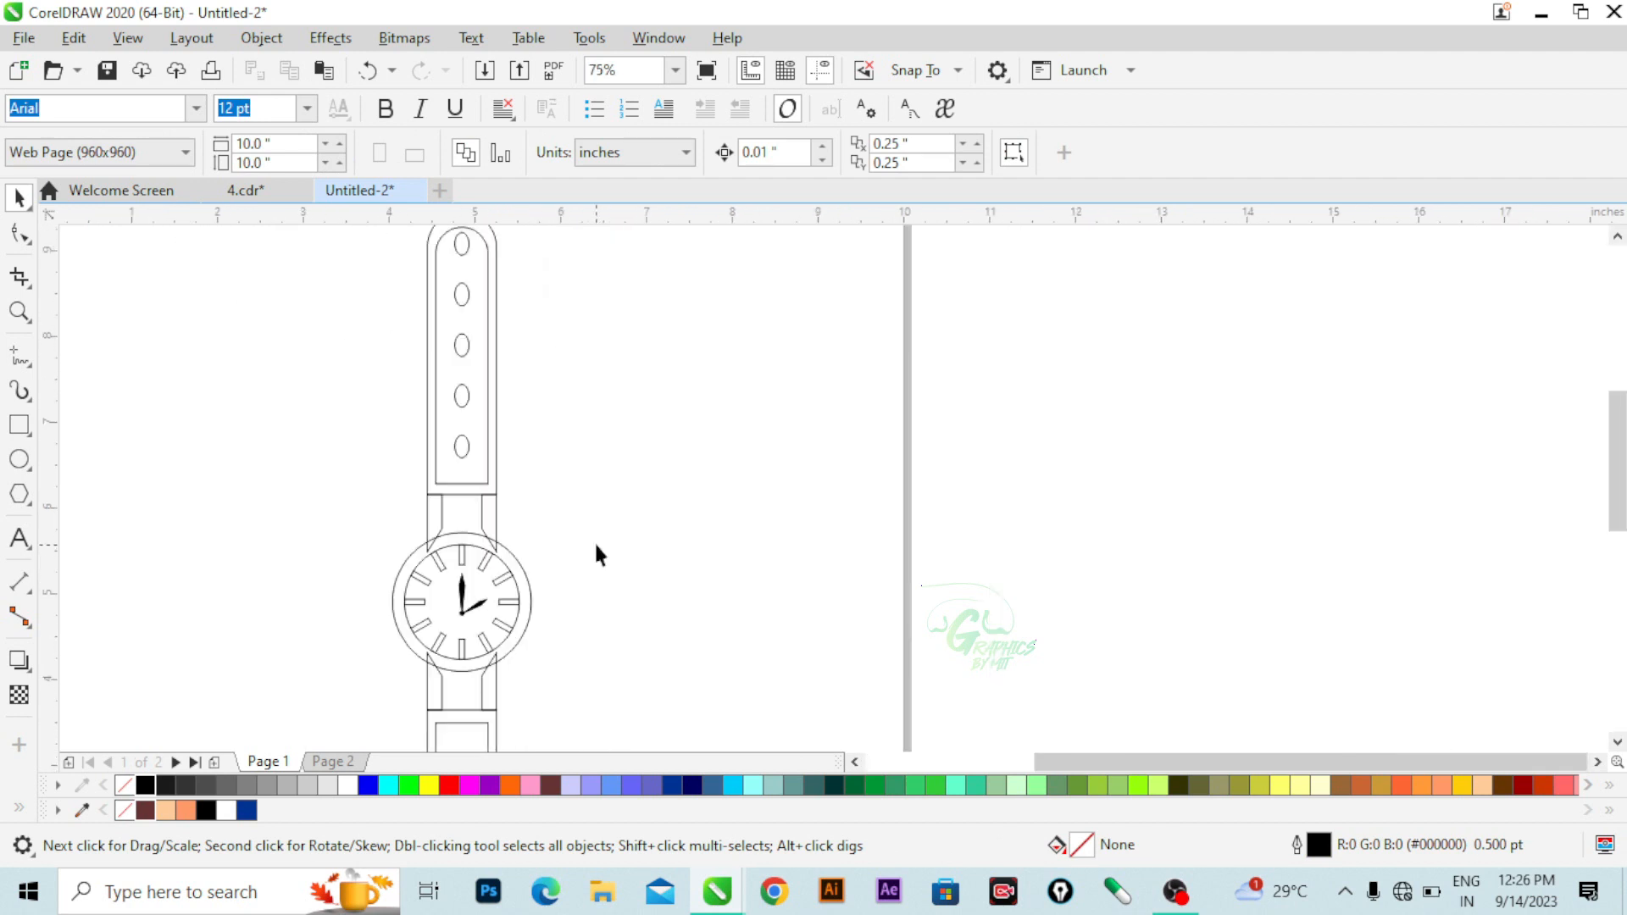
scroll(495, 405, "down", 2)
scroll(506, 435, "up", 2)
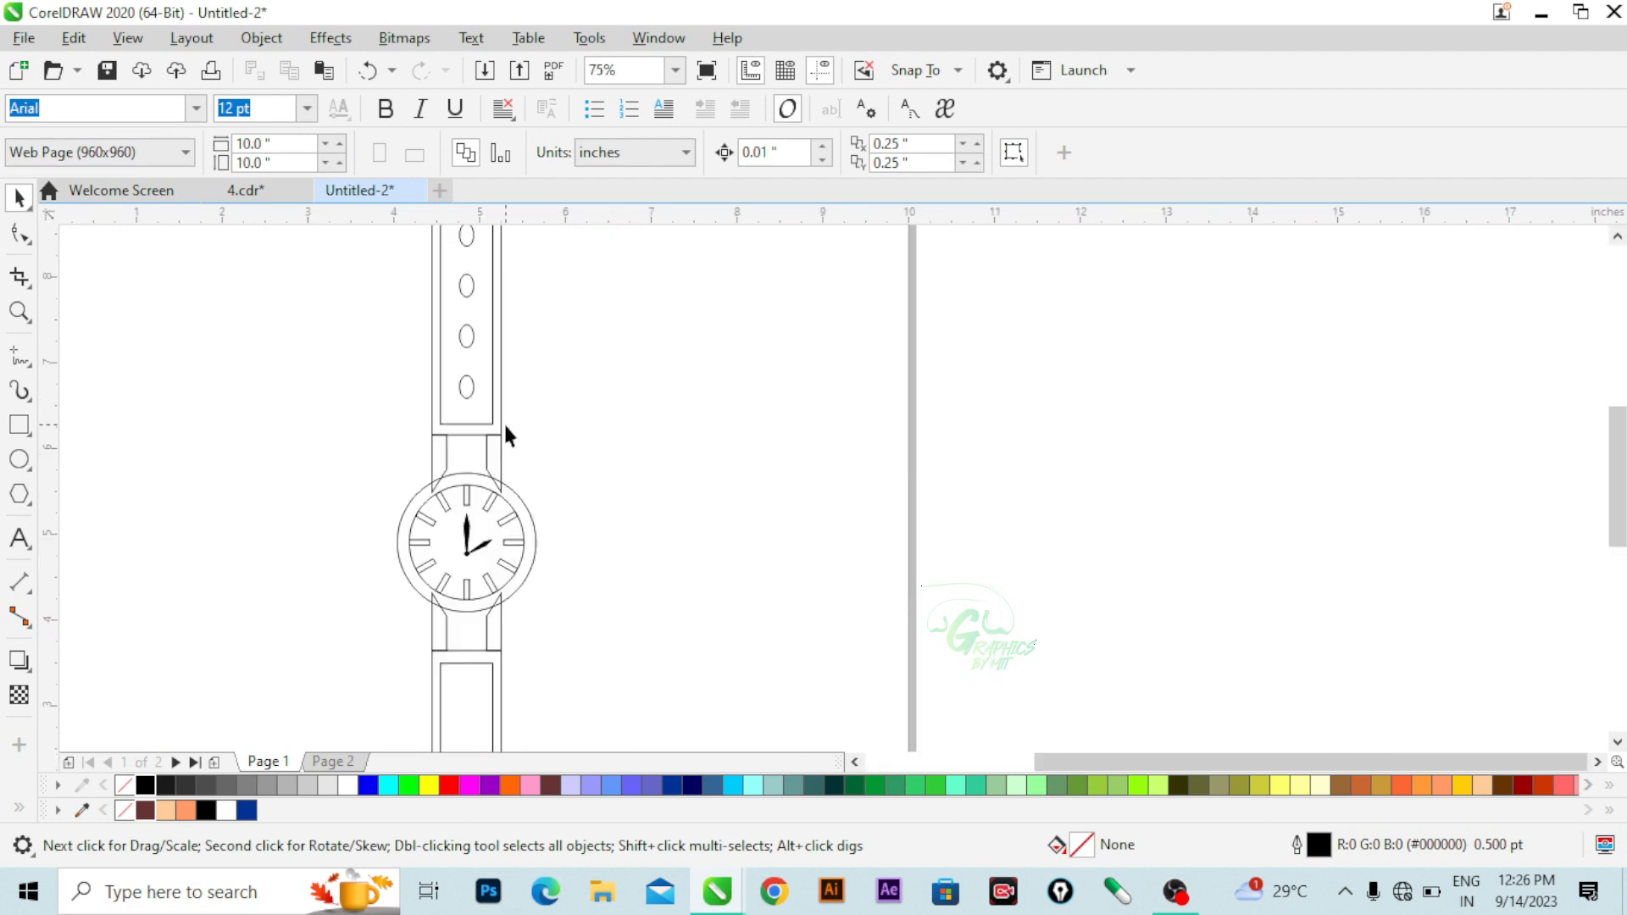
- Select all five oval holes in the upper strap and fill them with light orange
left_click(466, 387)
scroll(507, 498, "down", 2)
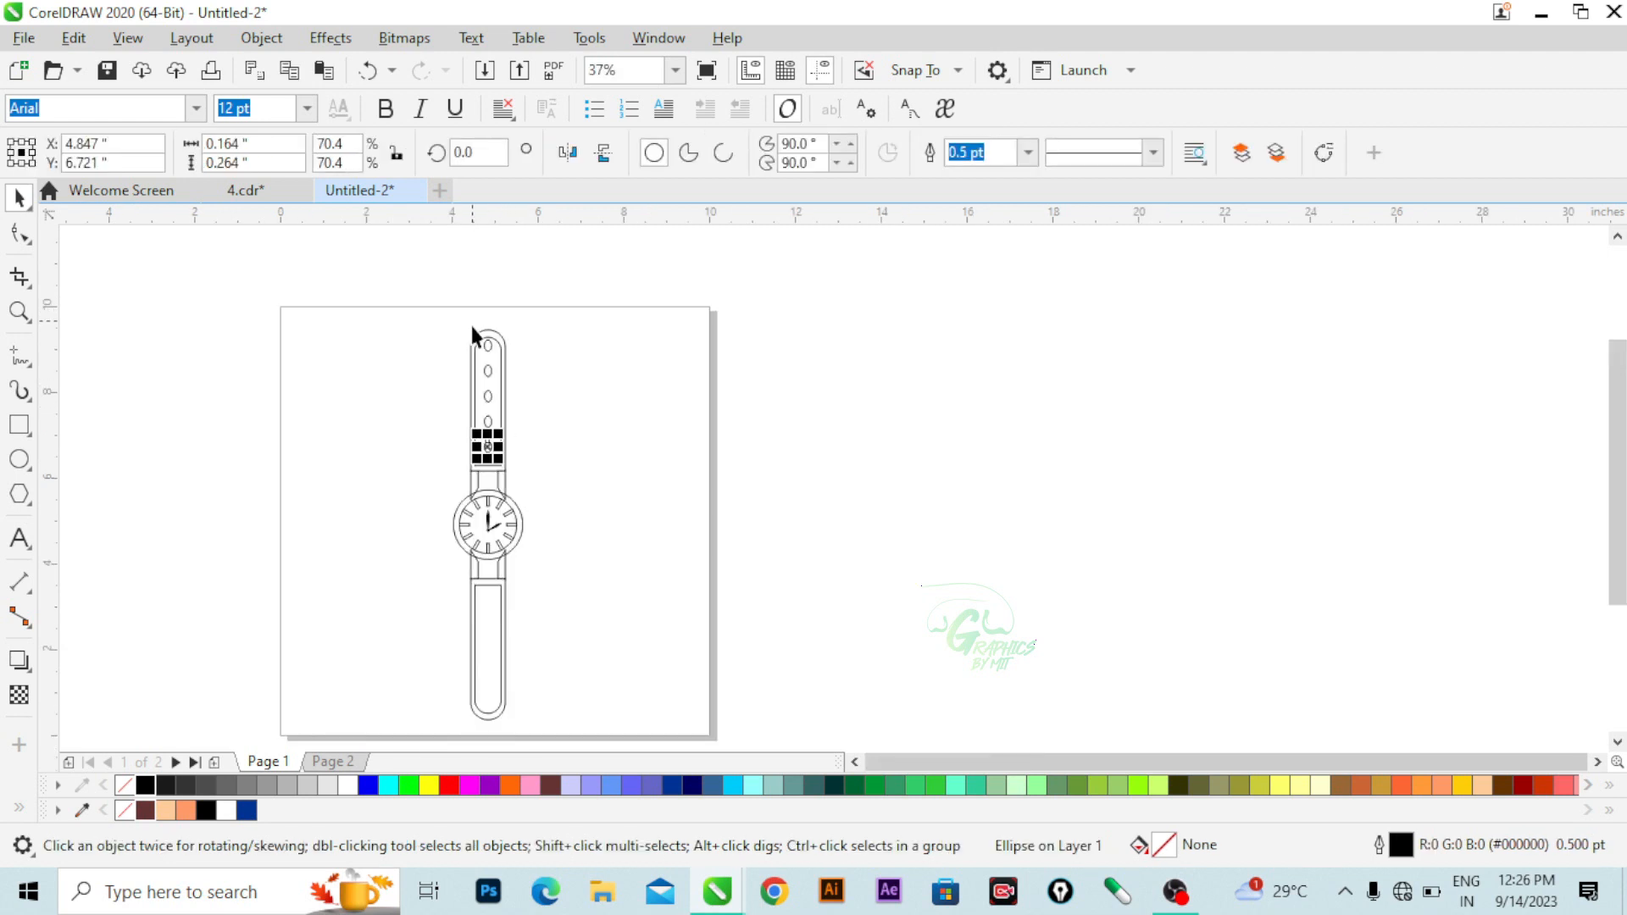
scroll(472, 327, "up", 2)
left_click(504, 498, "shift")
left_click(505, 449, "shift")
left_click(506, 397, "shift")
left_click(507, 348, "shift")
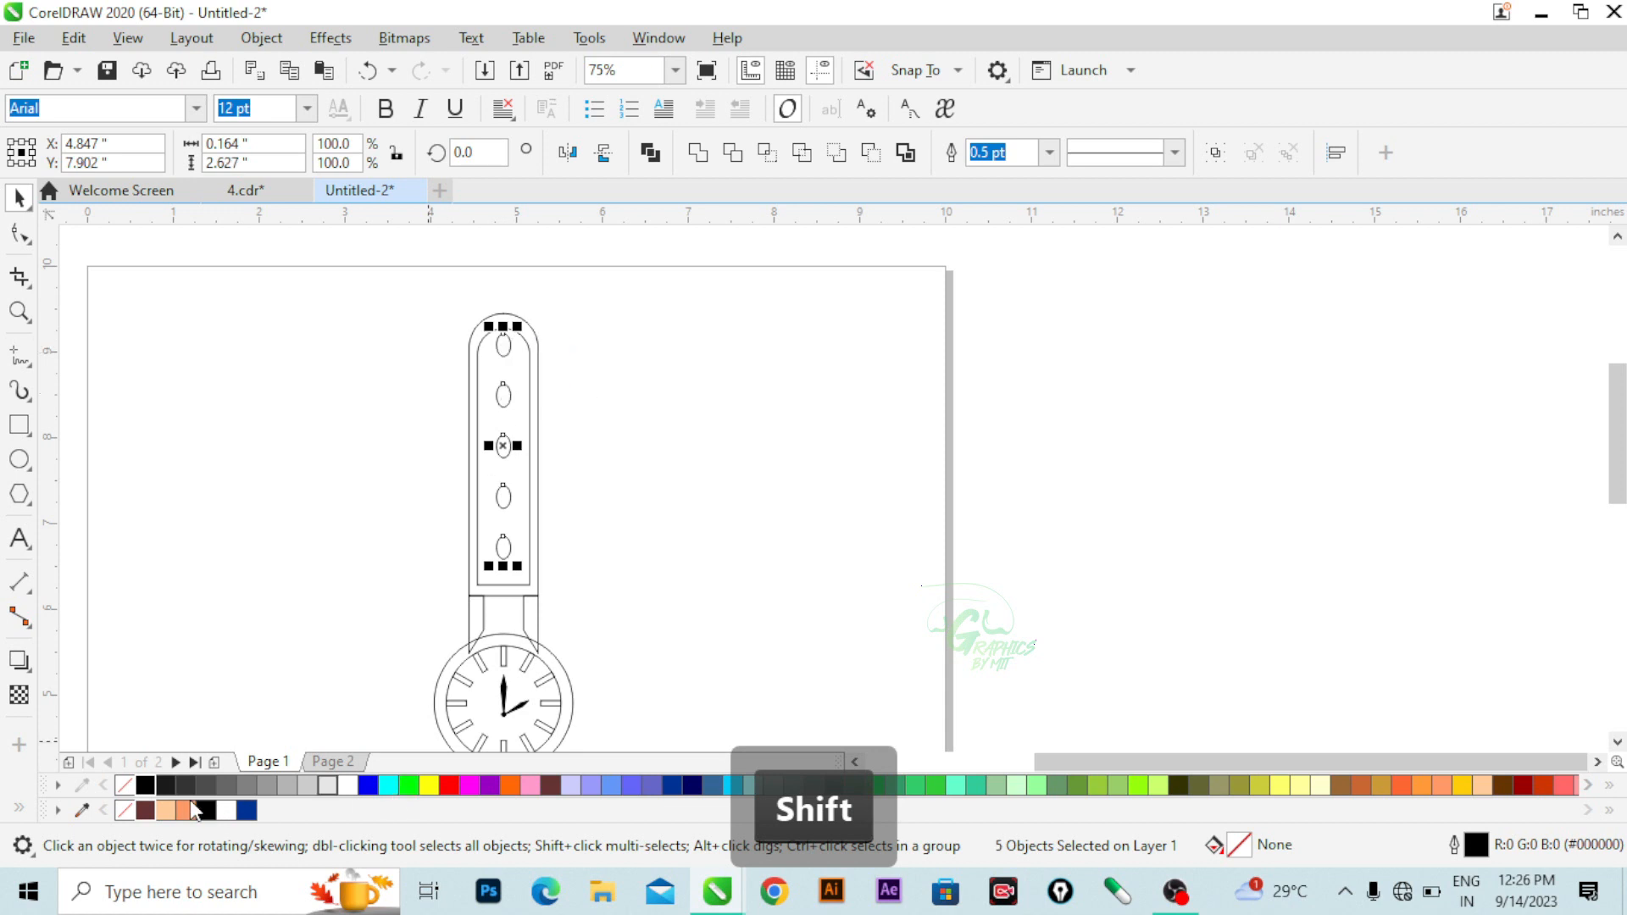
left_click(170, 811)
key("Escape")
- Try a dark brown fill on the outer shape of the upper strap, and undo it
scroll(483, 393, "down", 2)
scroll(489, 581, "up", 1)
scroll(497, 525, "up", 2)
scroll(491, 449, "down", 2)
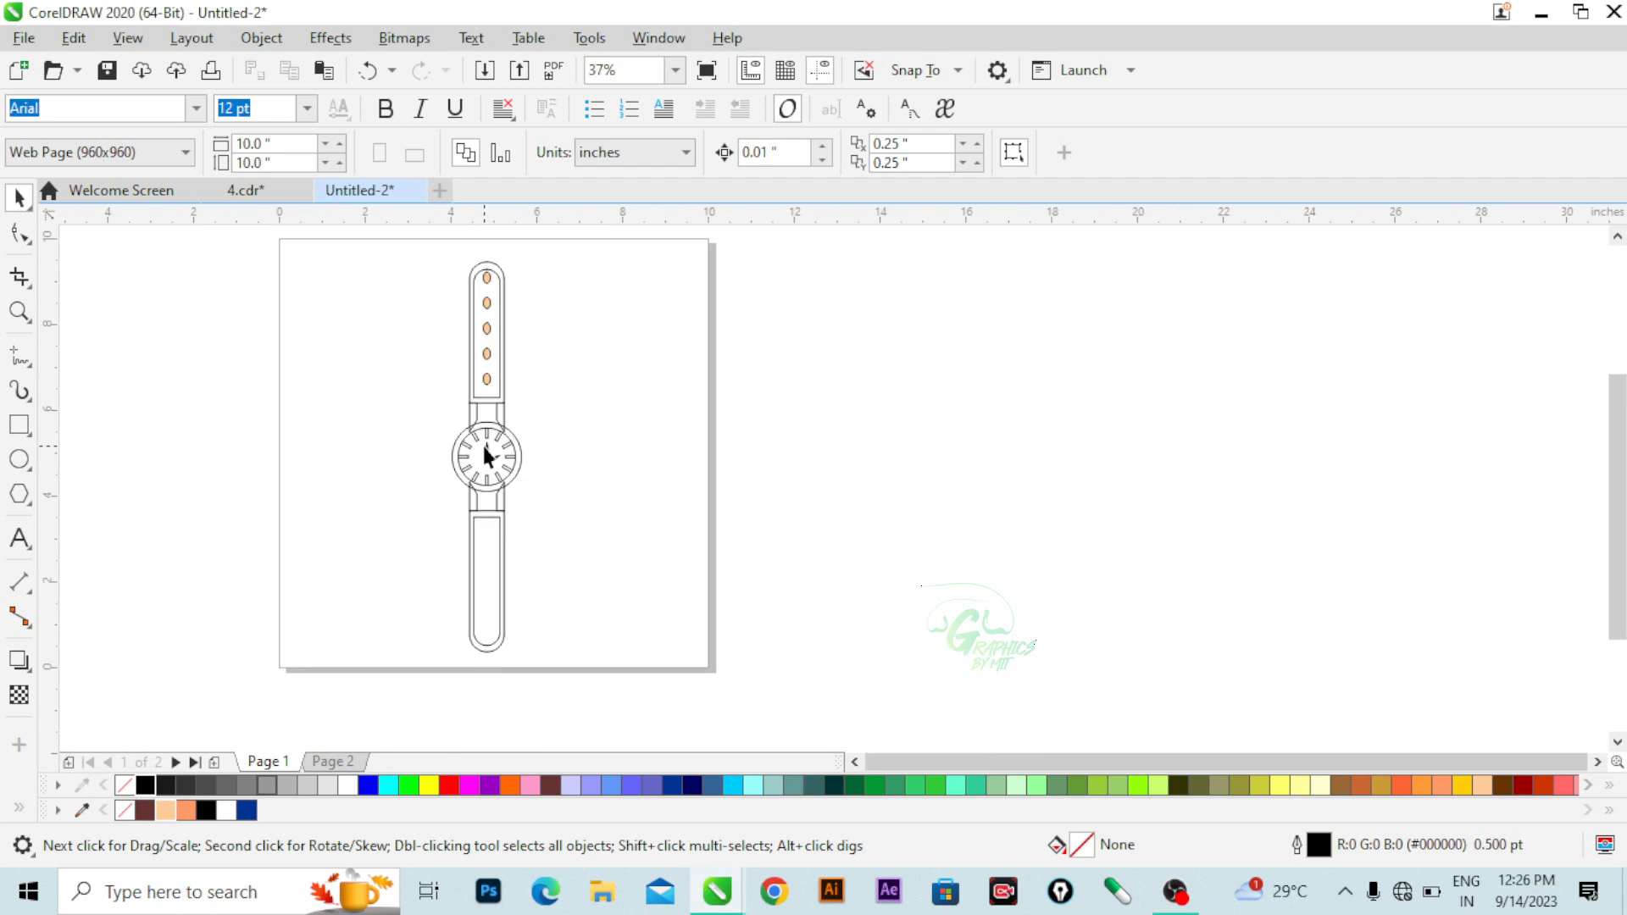
scroll(490, 382, "up", 2)
left_click(543, 439)
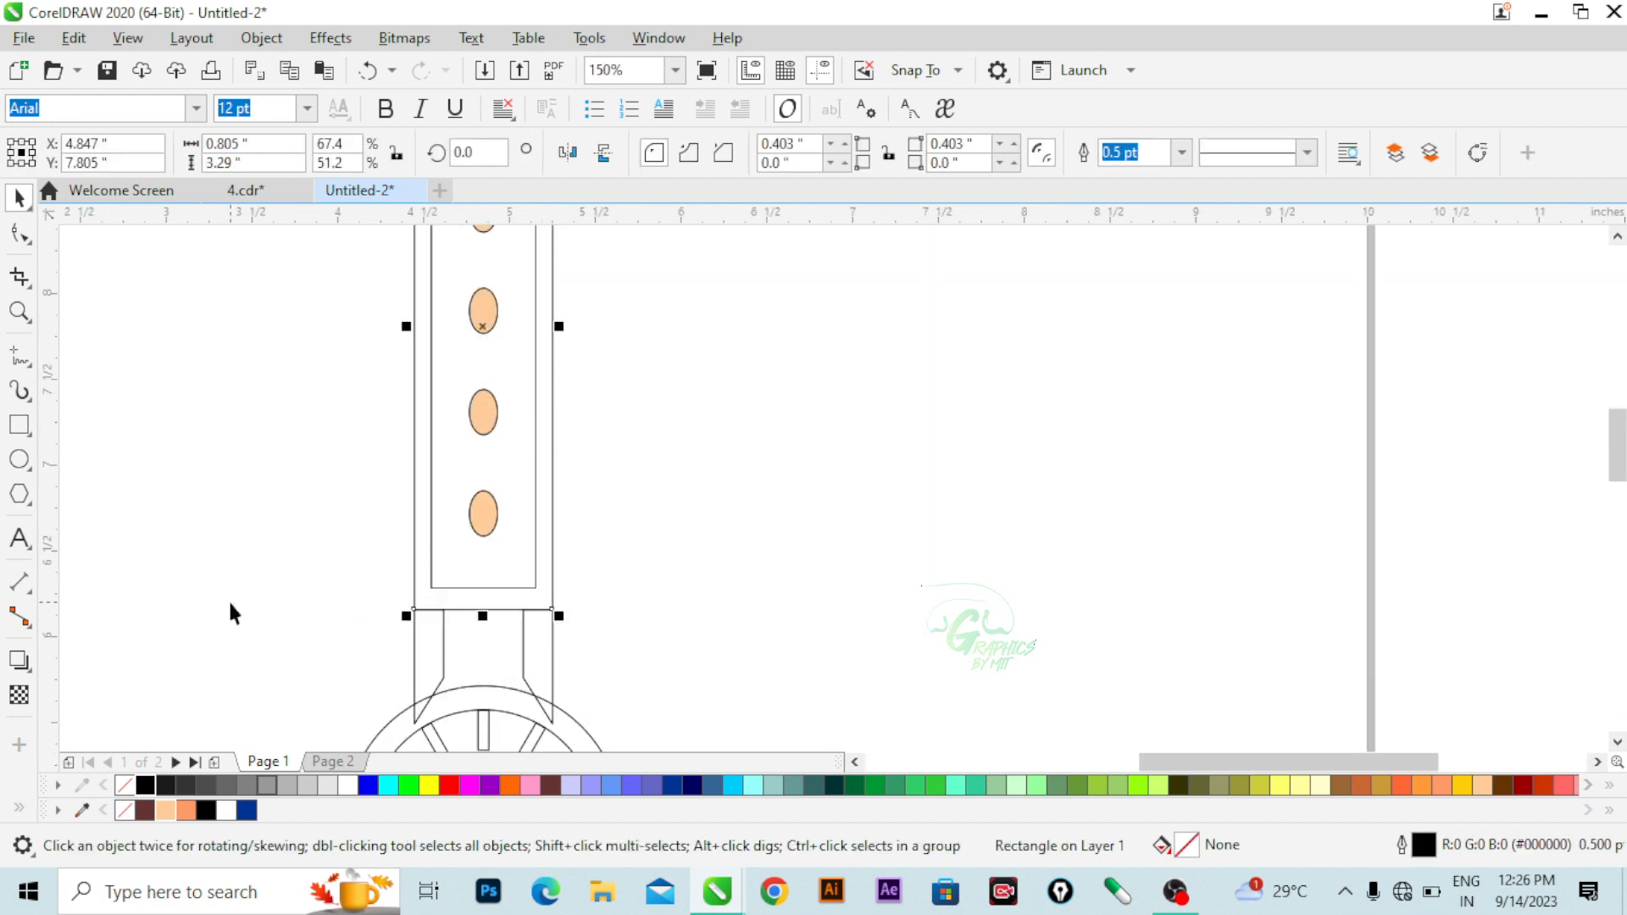
left_click(146, 810)
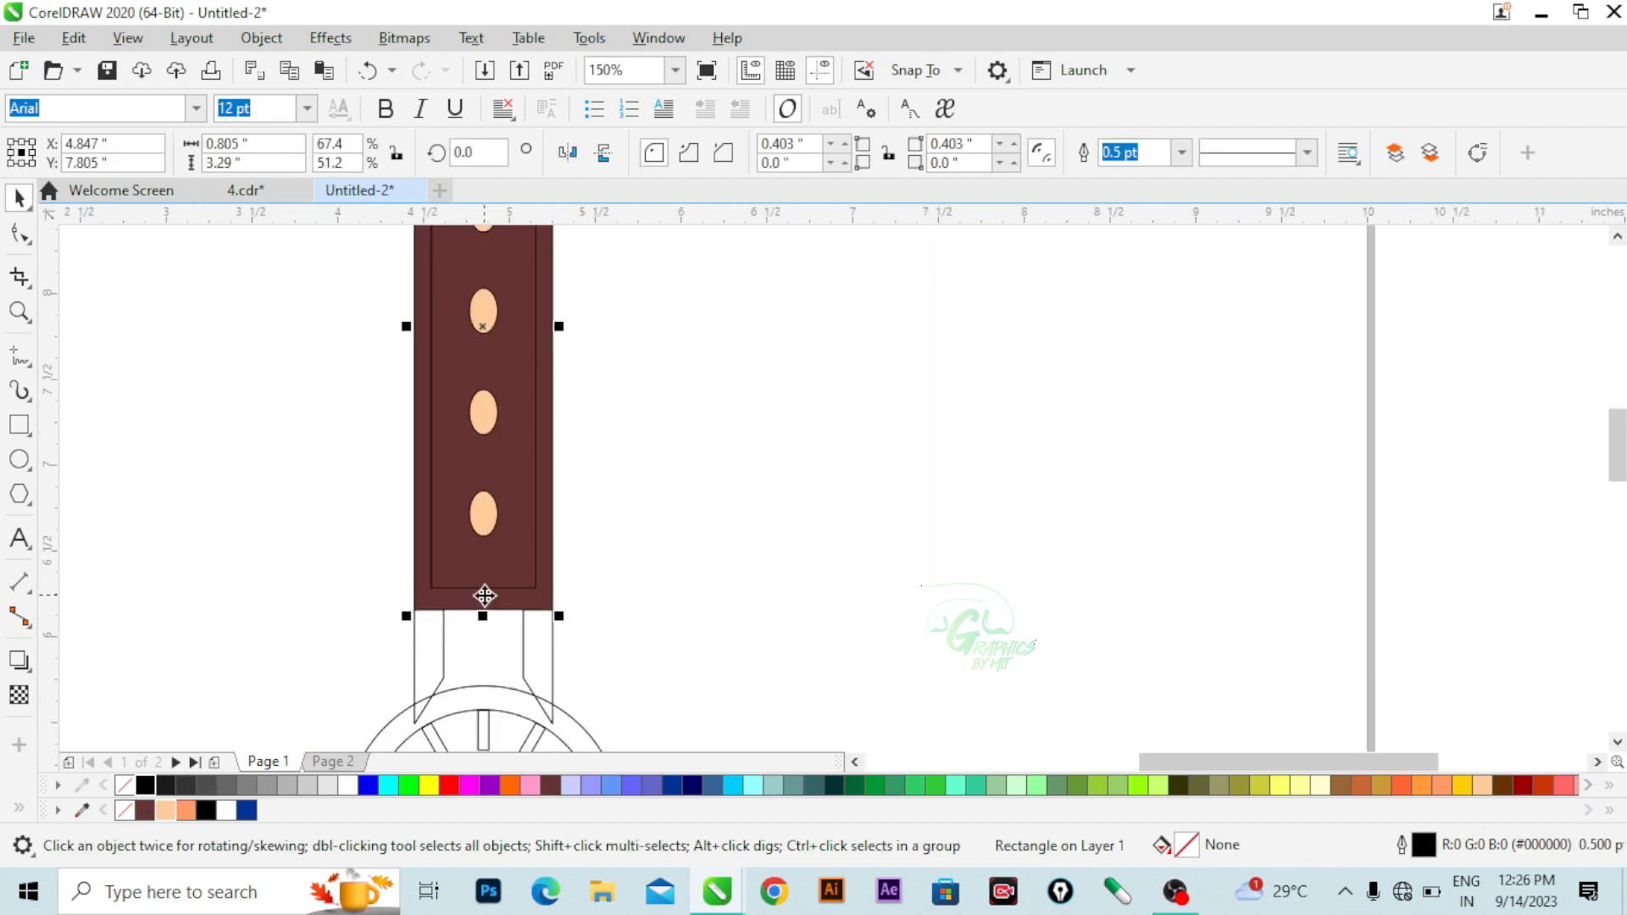
key("Escape")
key("ctrl")
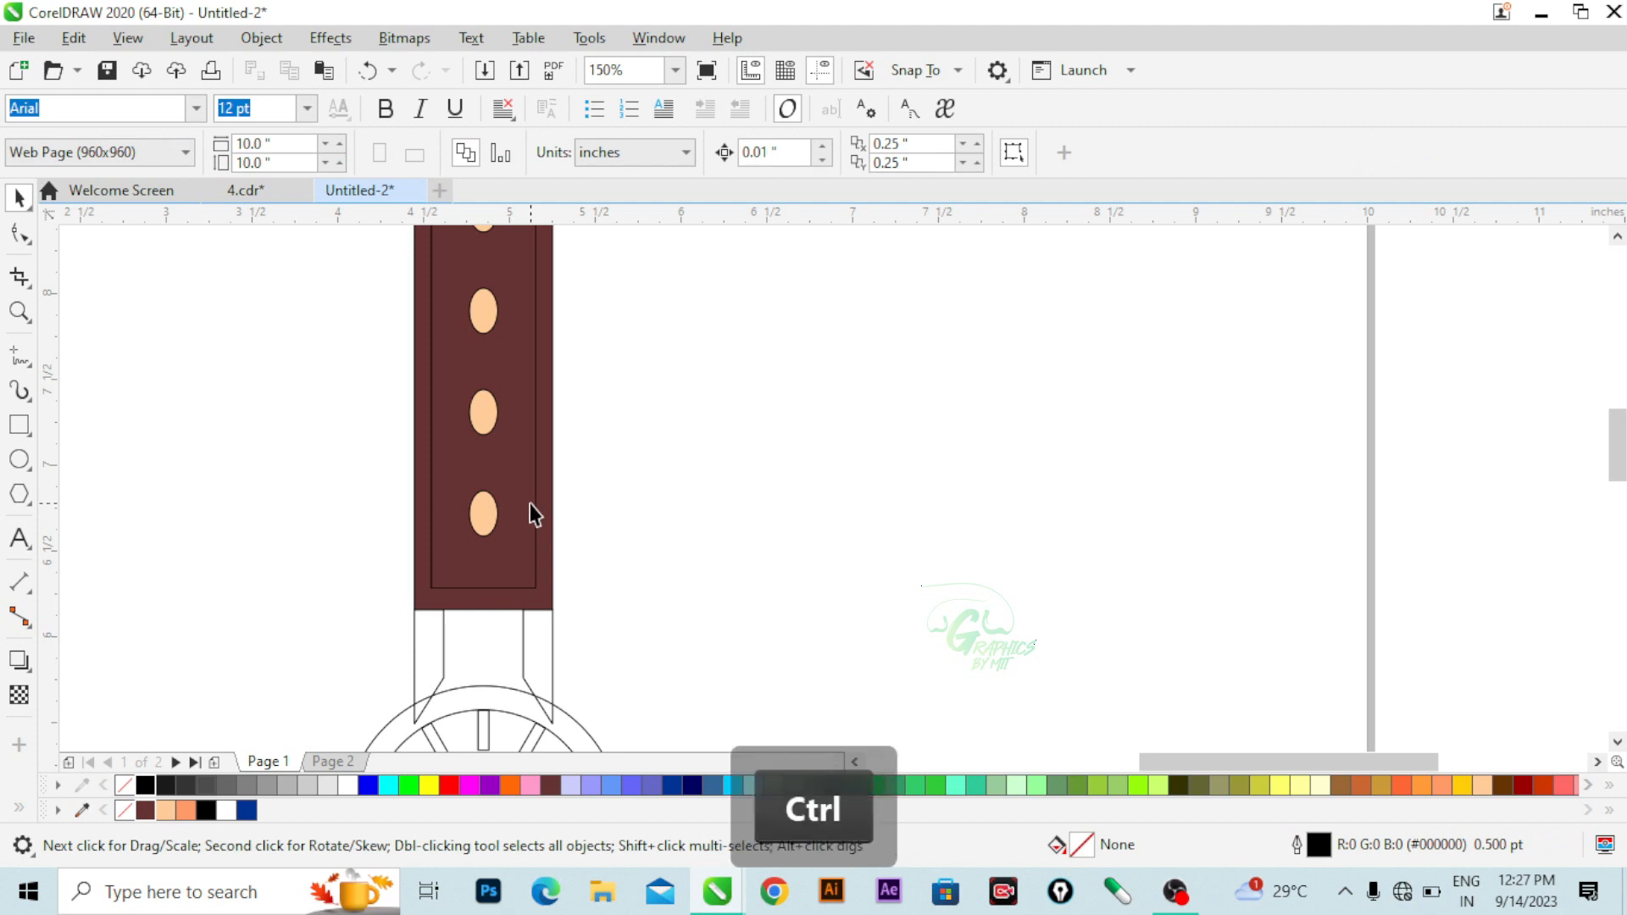
key("ctrl+z")
left_click(577, 503)
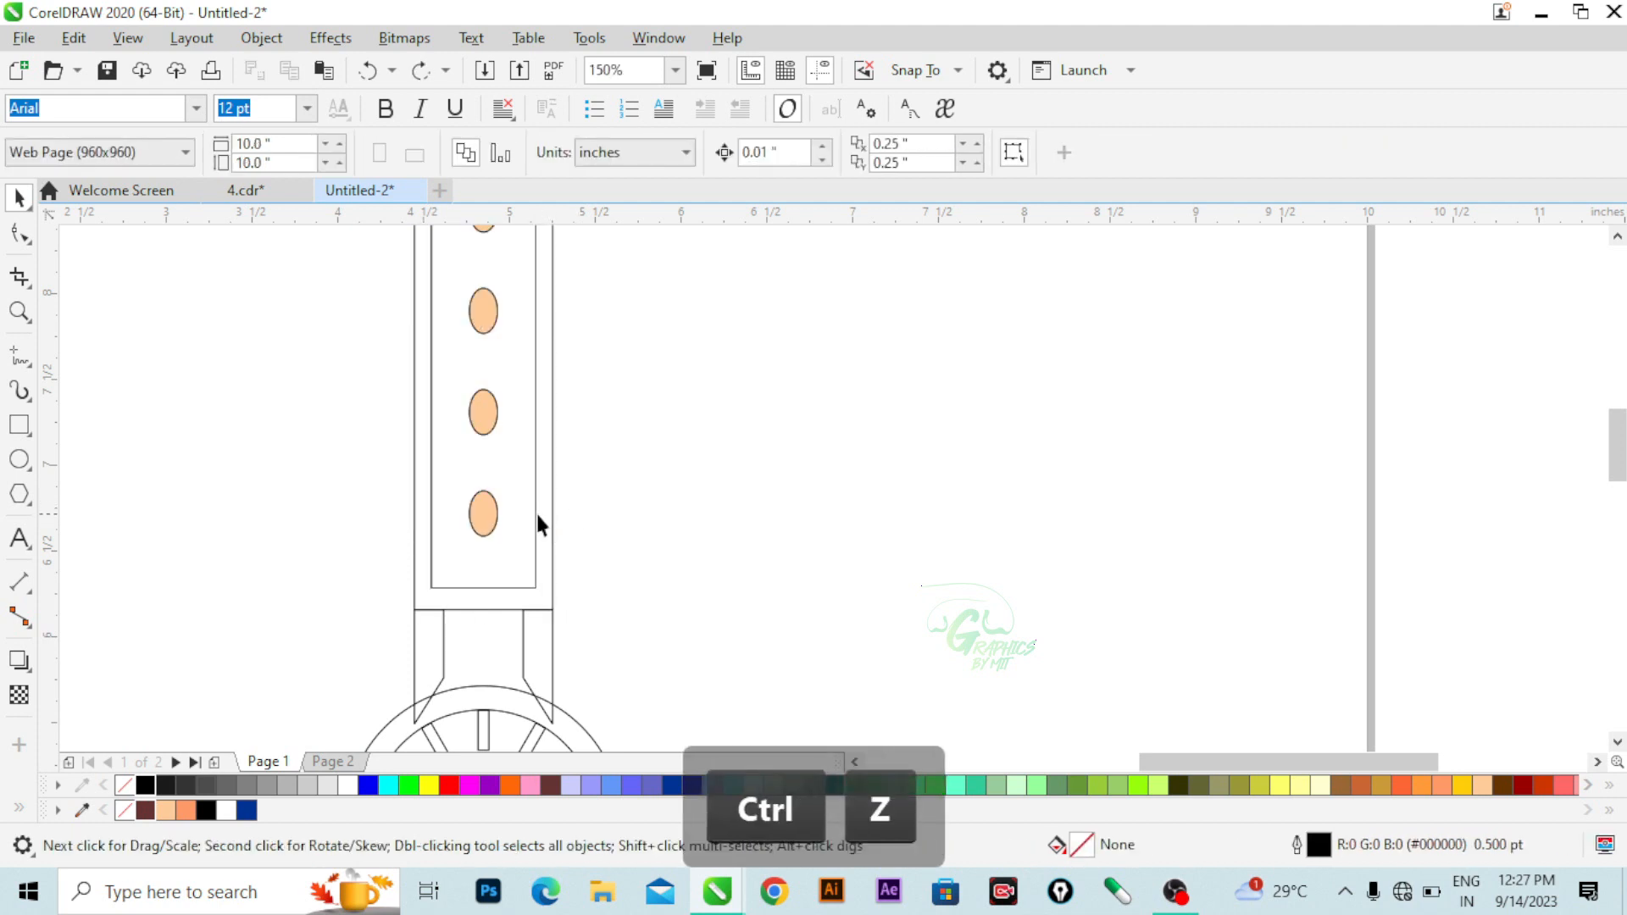
- Give the inset shape inside the upper strap a dense dashed outline, like stitching
left_click(536, 512)
scroll(540, 496, "up", 2)
scroll(539, 495, "down", 2)
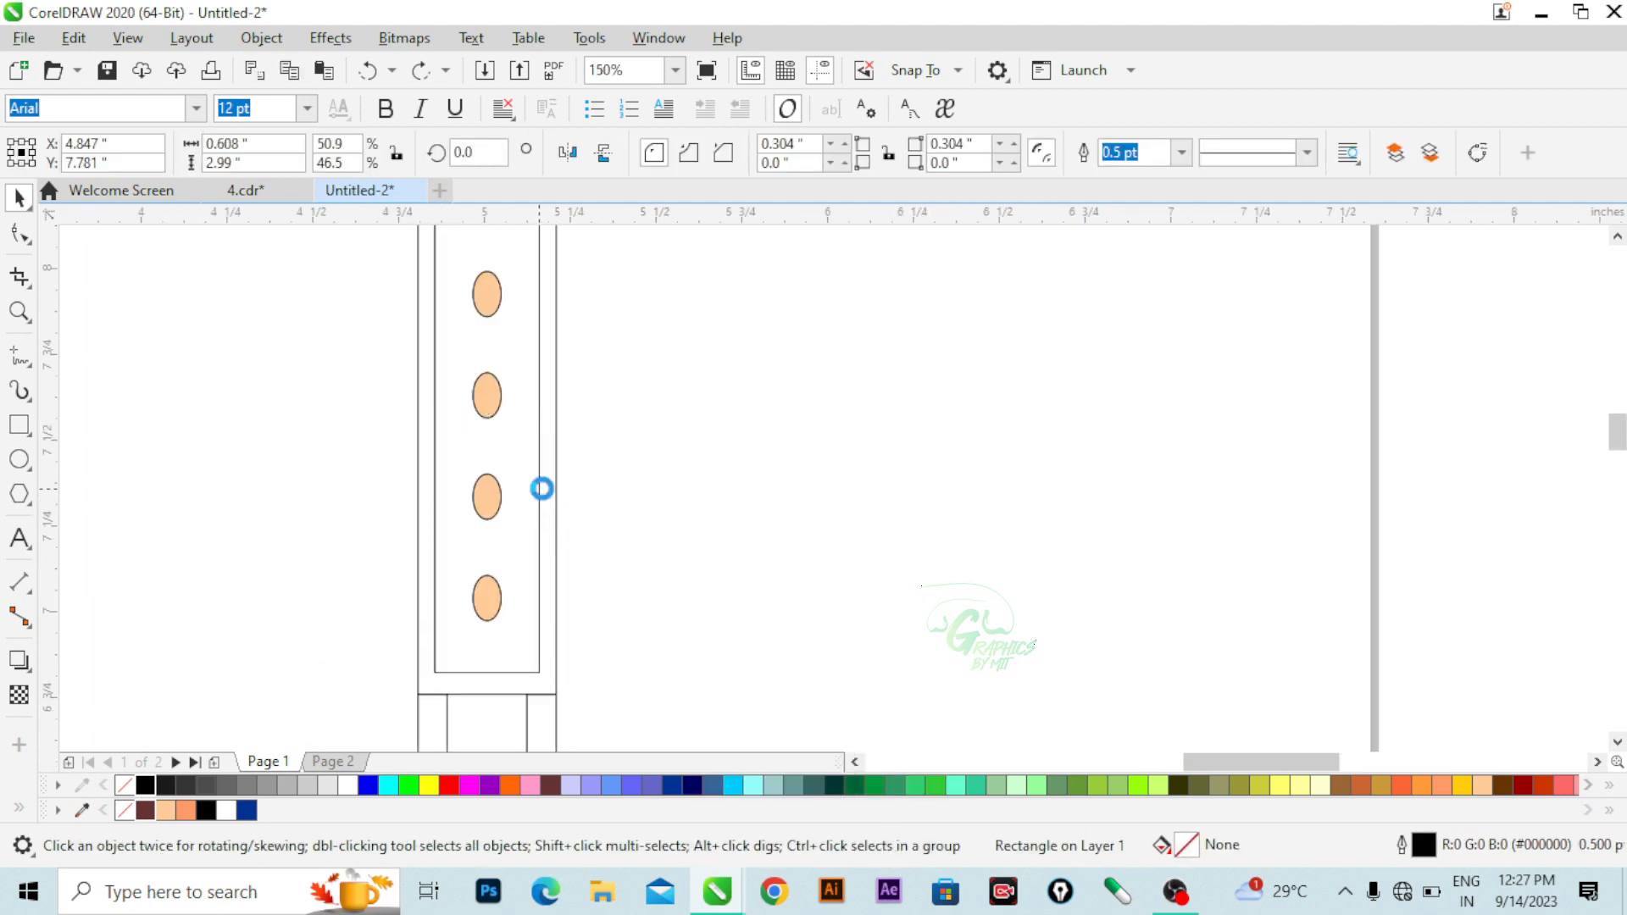
scroll(520, 276, "down", 1)
scroll(534, 327, "up", 1)
left_click(1181, 152)
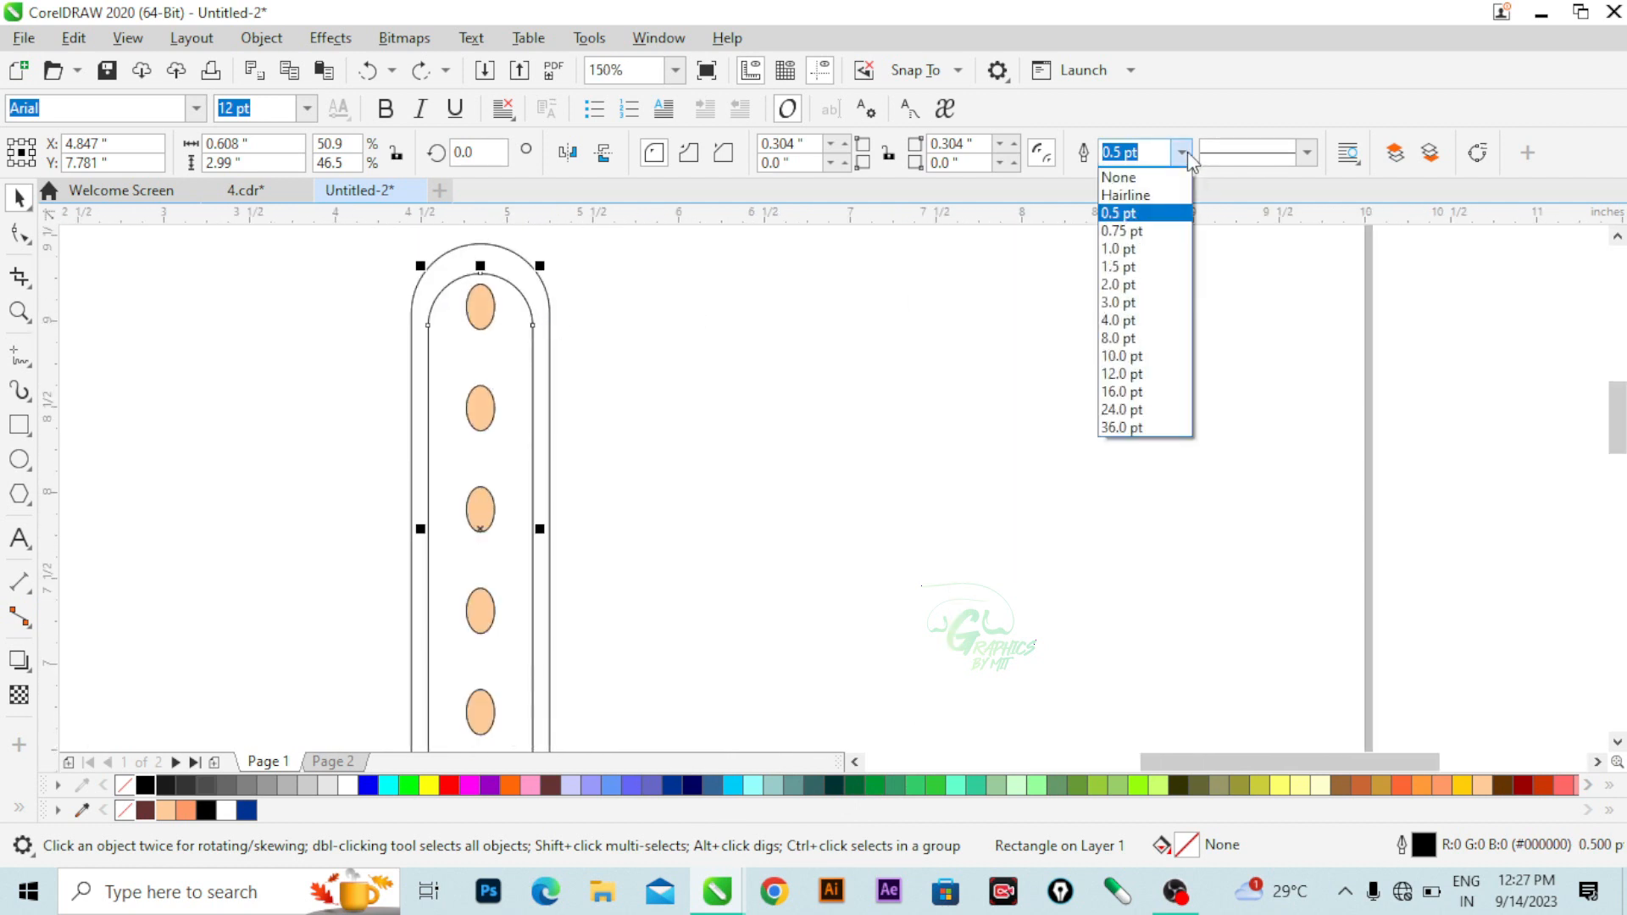
left_click(1313, 150)
left_click(1313, 150)
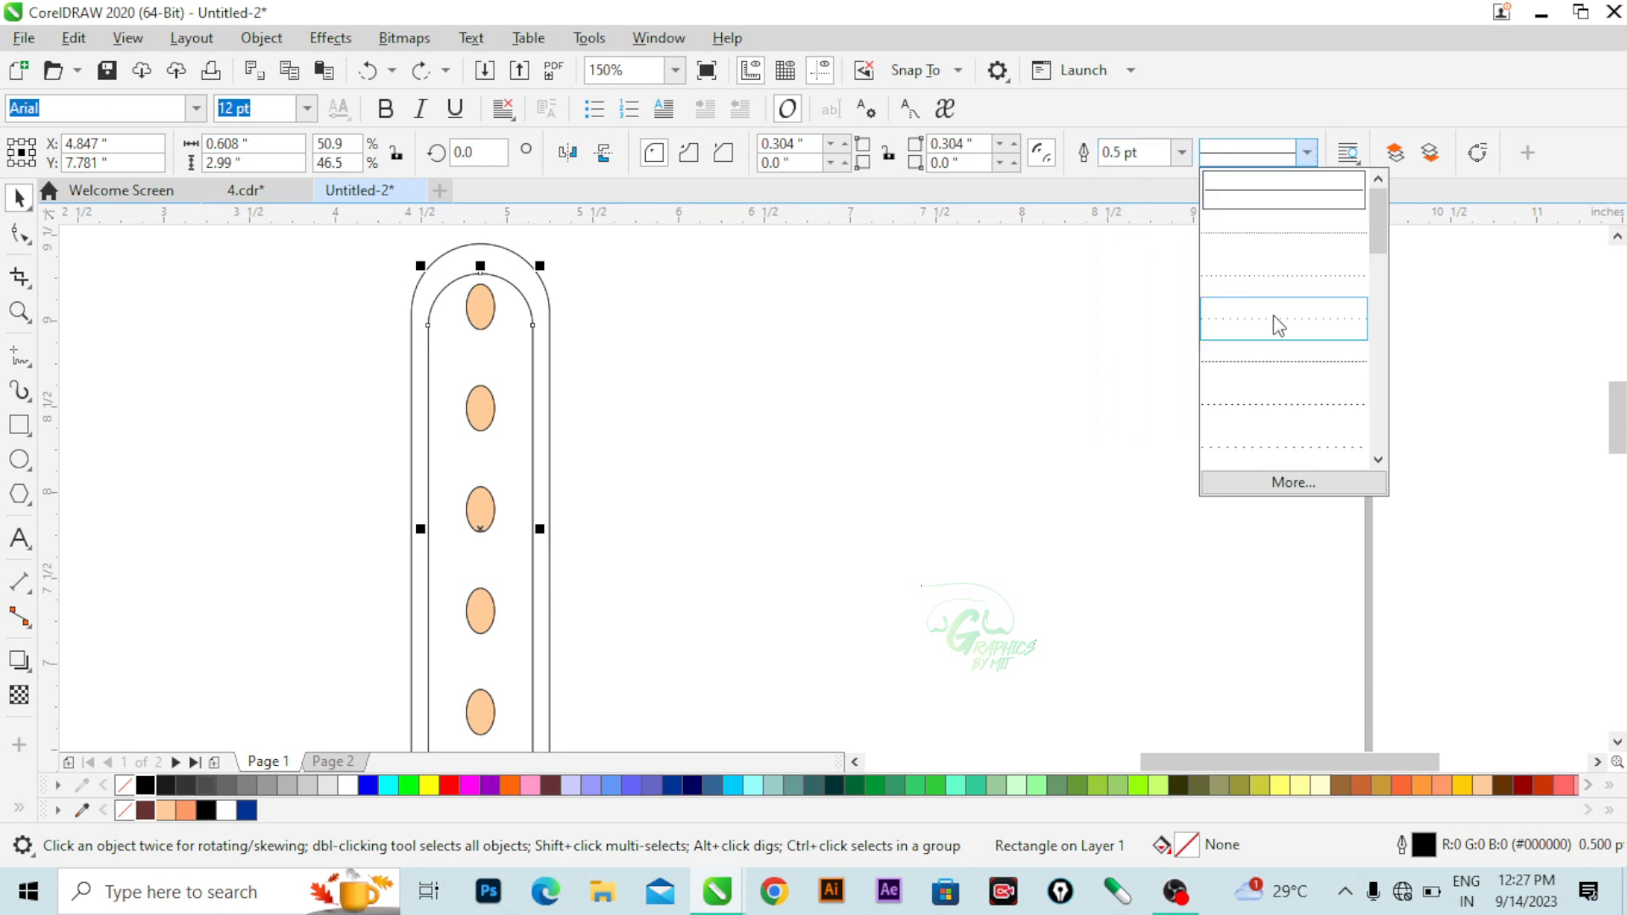
left_click(1284, 364)
scroll(491, 454, "up", 6)
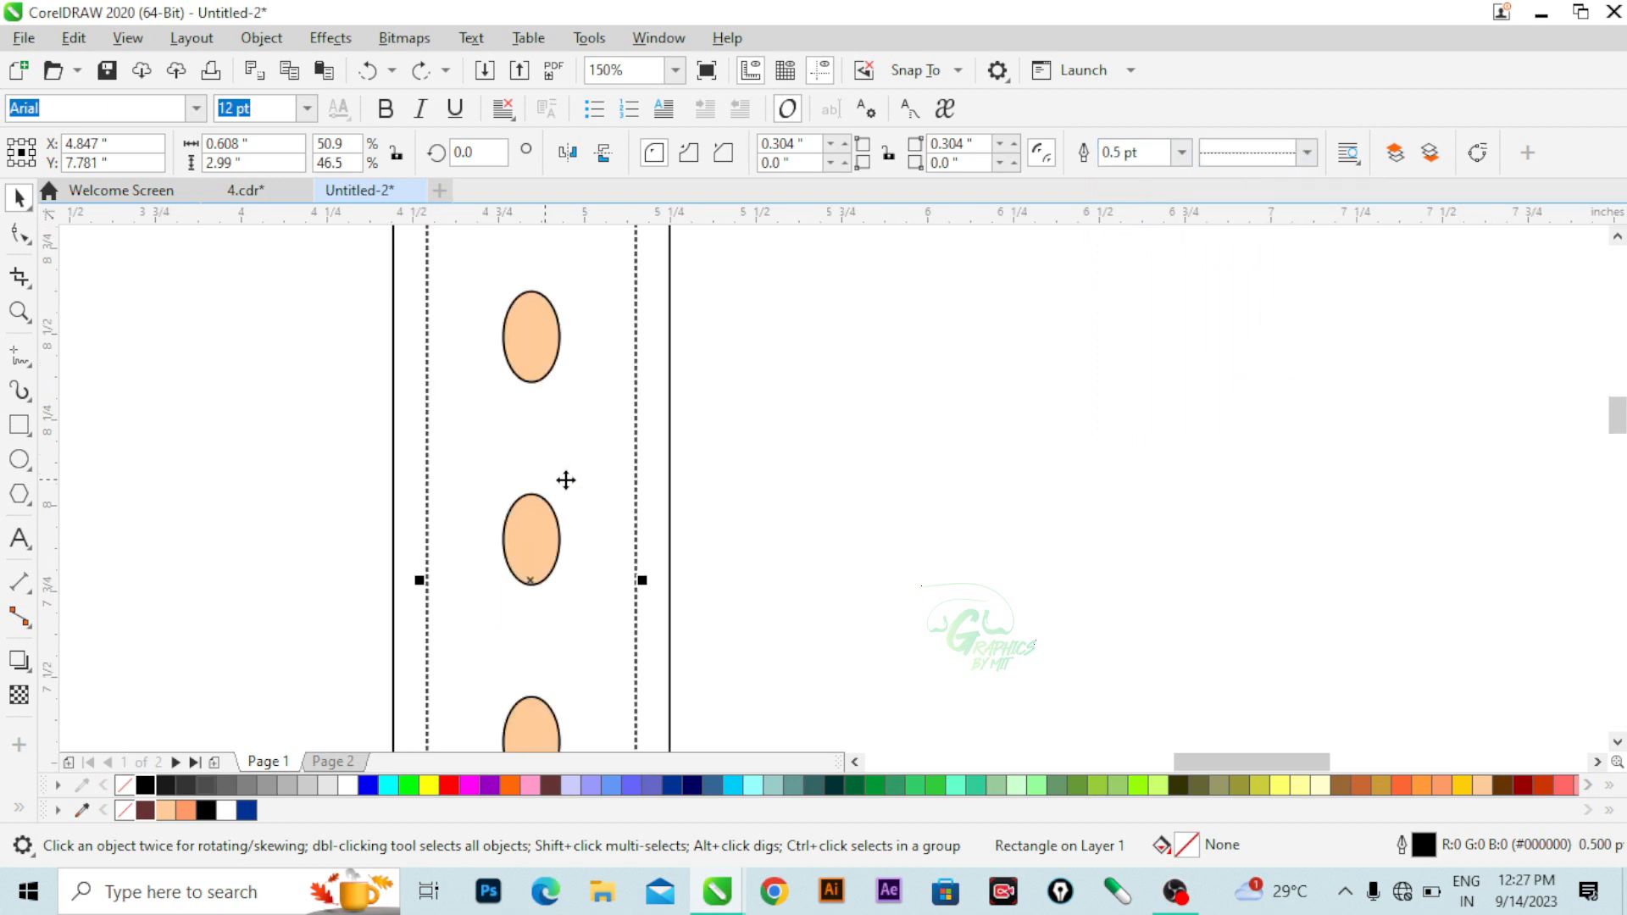
- Apply the same dense dashed outline style to the inset shape inside the lower strap
scroll(592, 392, "down", 8)
scroll(592, 382, "up", 4)
scroll(614, 556, "up", 2)
left_click(688, 537)
left_click(1182, 152)
left_click(1308, 152)
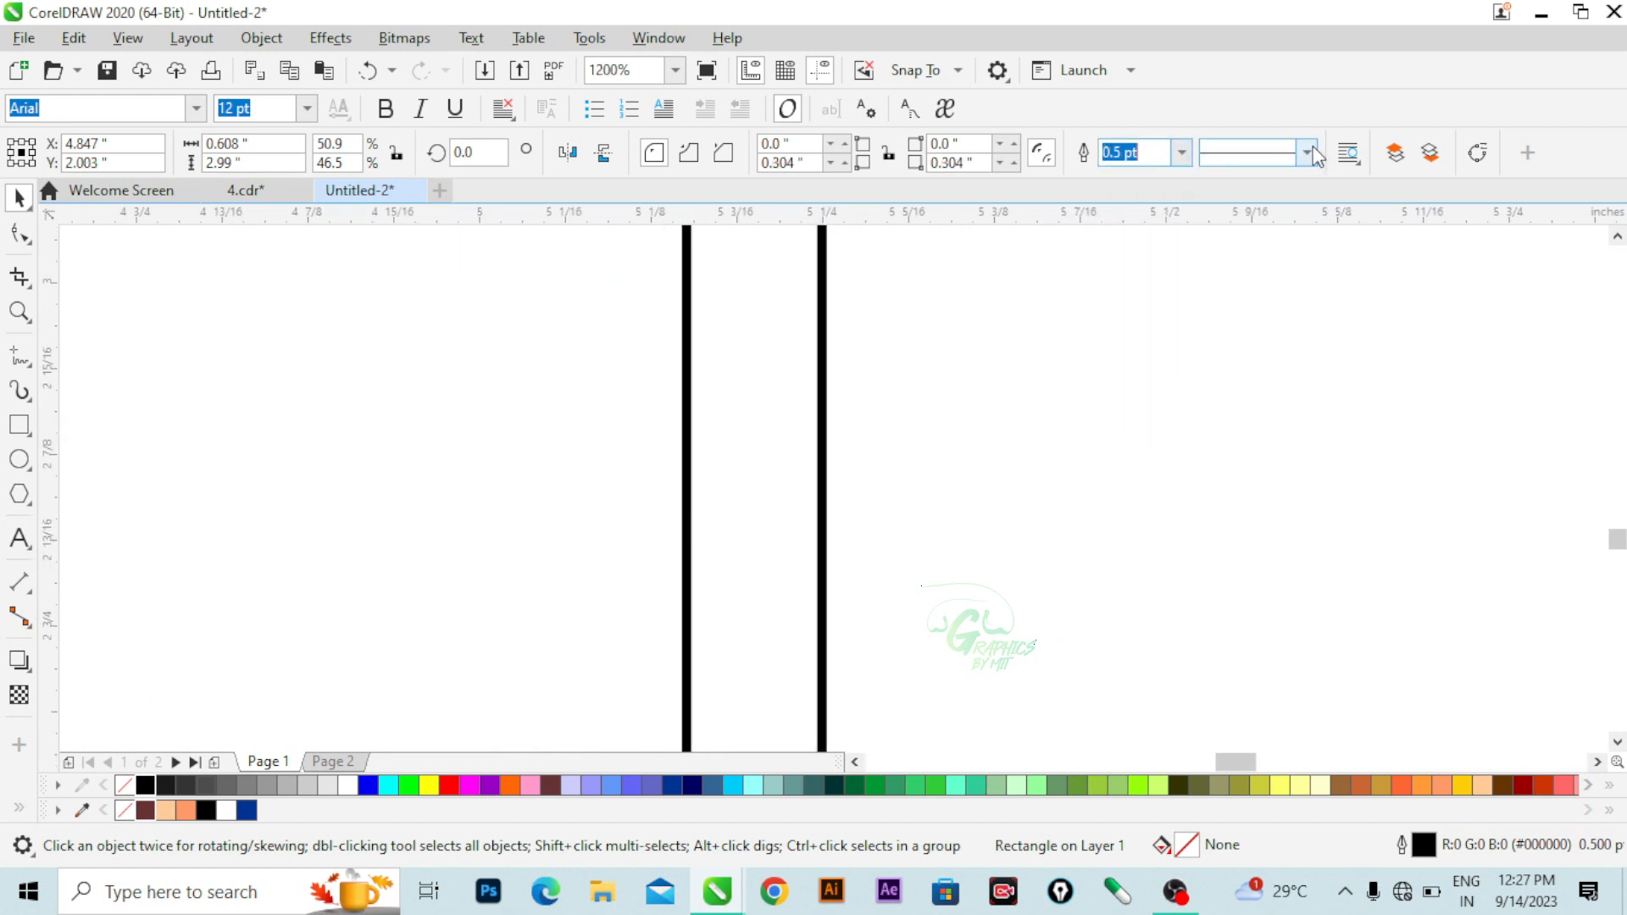
left_click(1308, 153)
left_click(1311, 366)
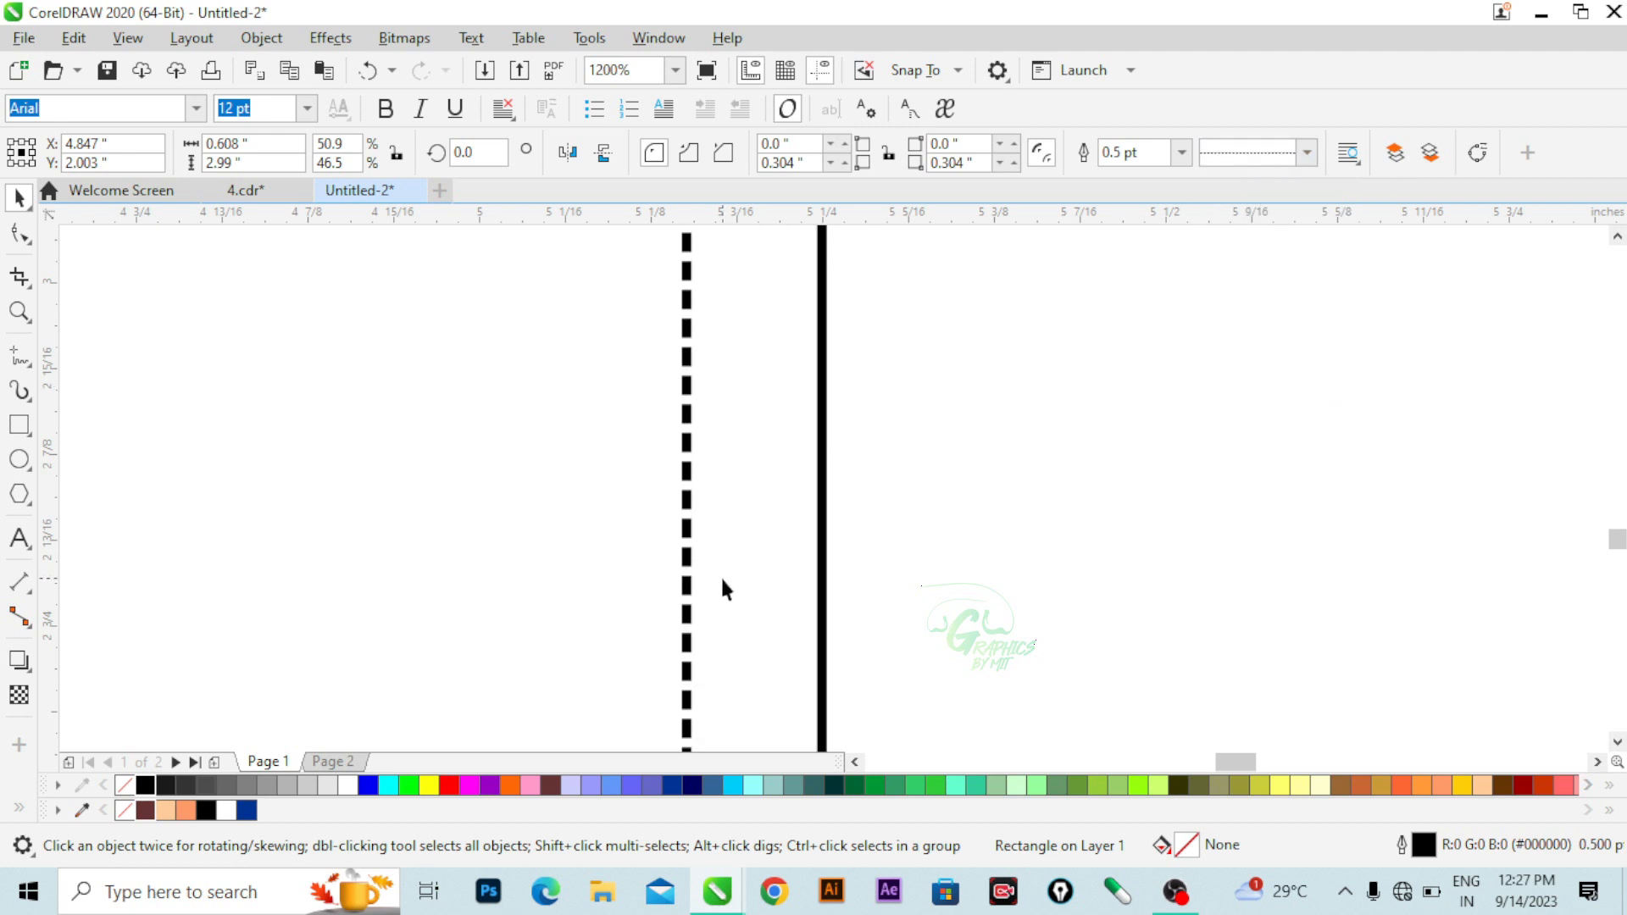
scroll(723, 583, "down", 6)
scroll(712, 296, "up", 5)
scroll(716, 265, "down", 6)
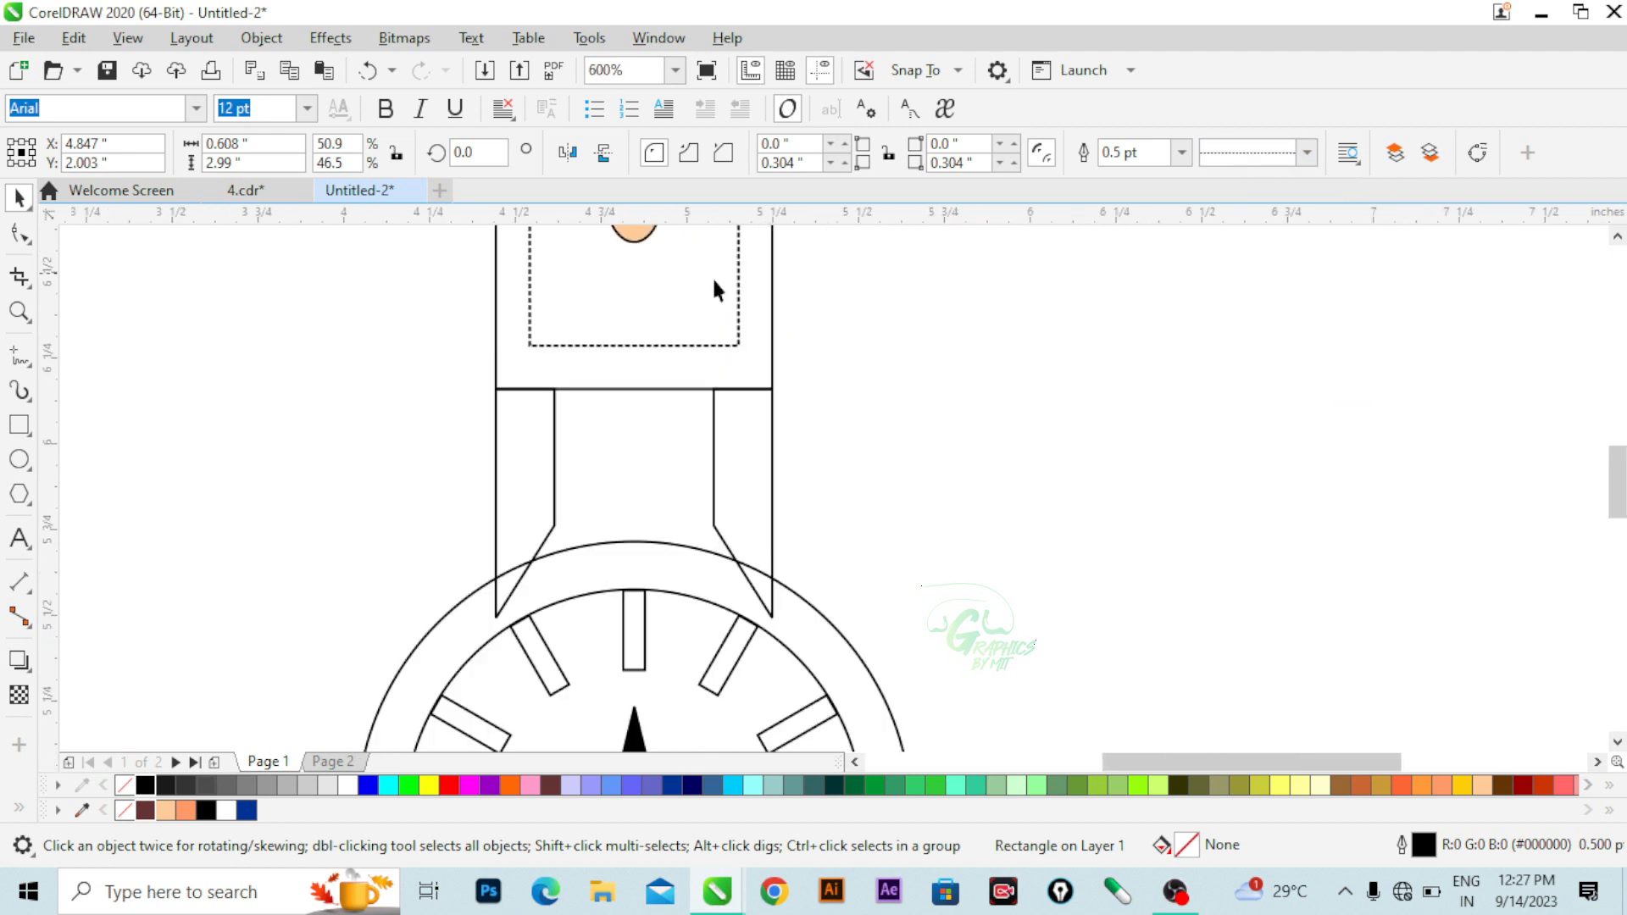
scroll(717, 263, "up", 3)
scroll(597, 379, "up", 2)
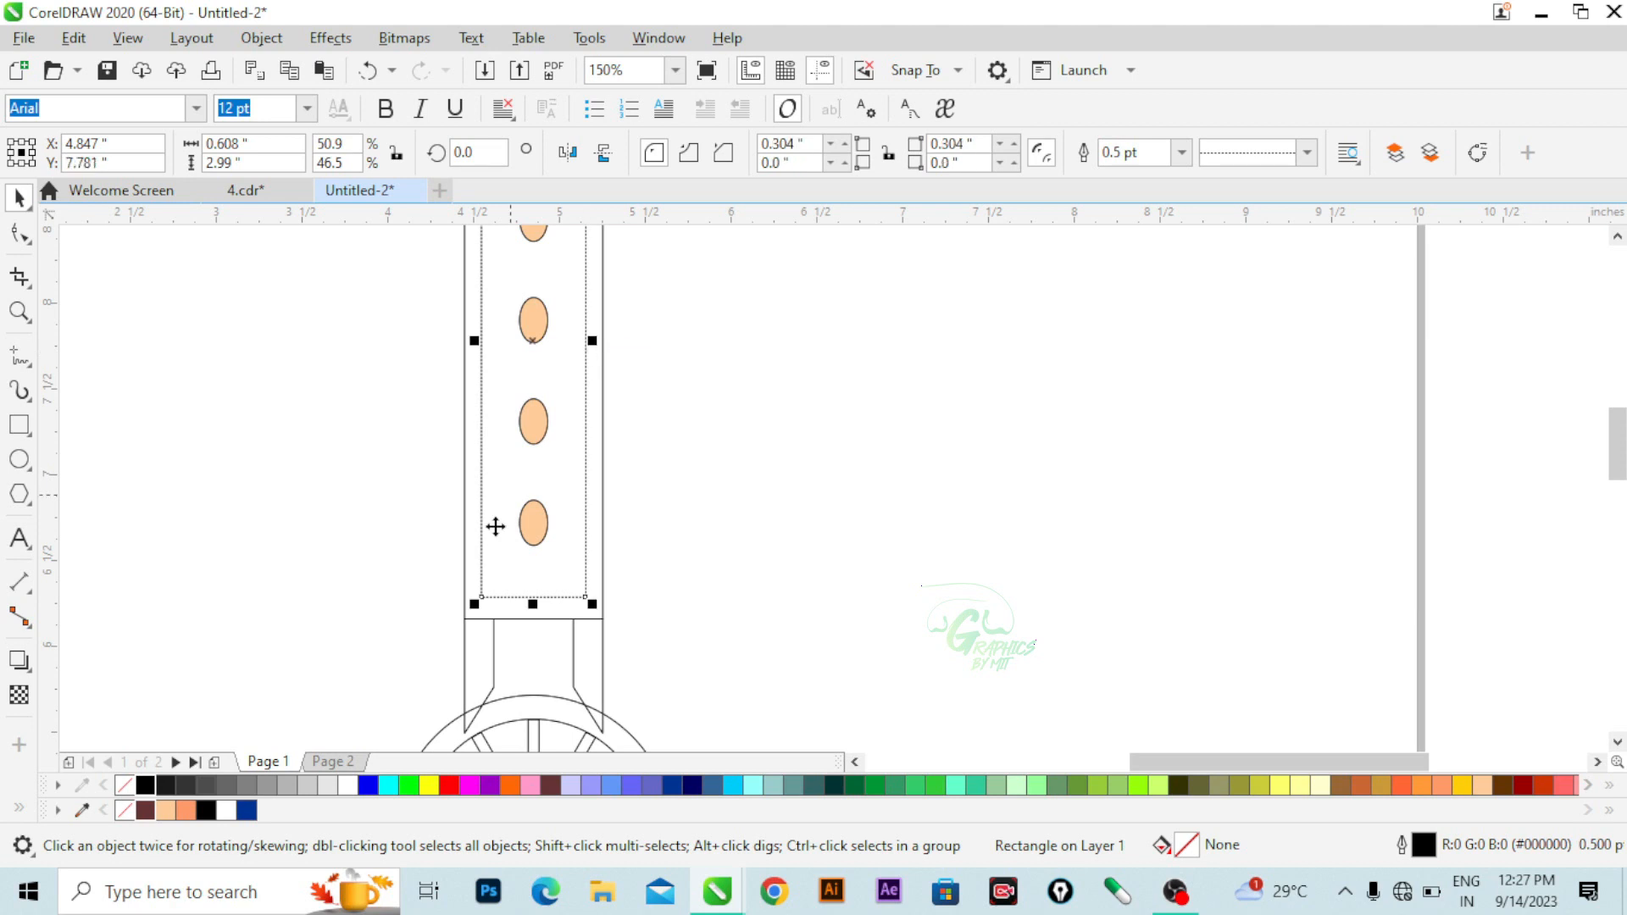
- Change the dashed stitching outlines of the upper and lower straps' inset shapes to Sand
right_click(165, 812)
scroll(559, 410, "up", 2)
scroll(560, 410, "down", 2)
scroll(559, 411, "down", 3)
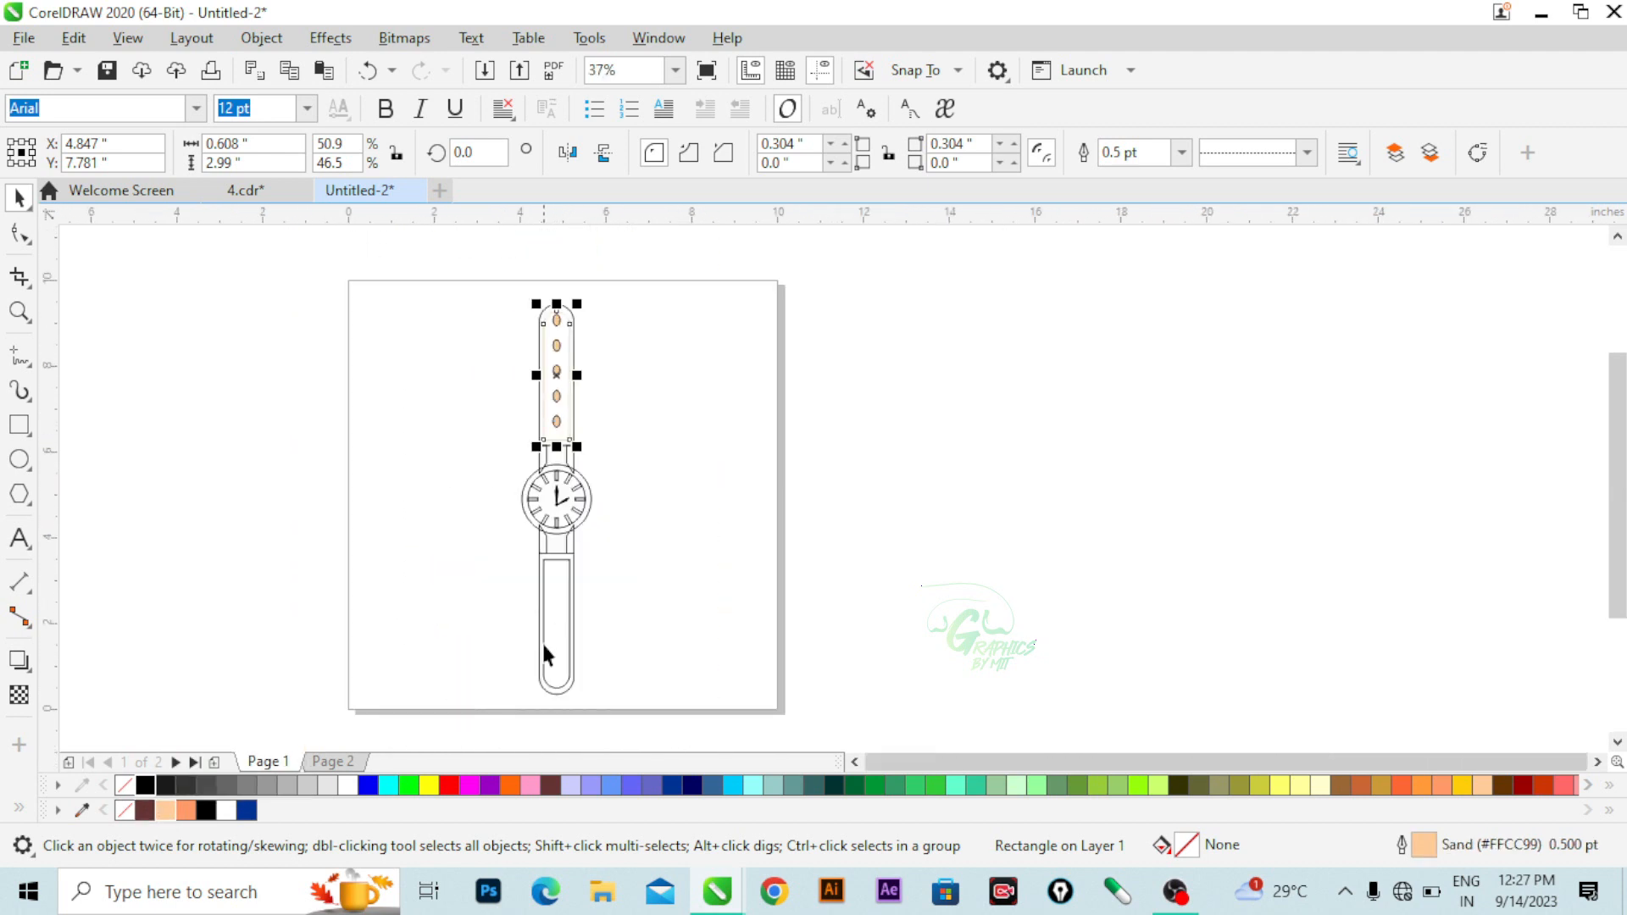
scroll(659, 568, "up", 4)
left_click(642, 567)
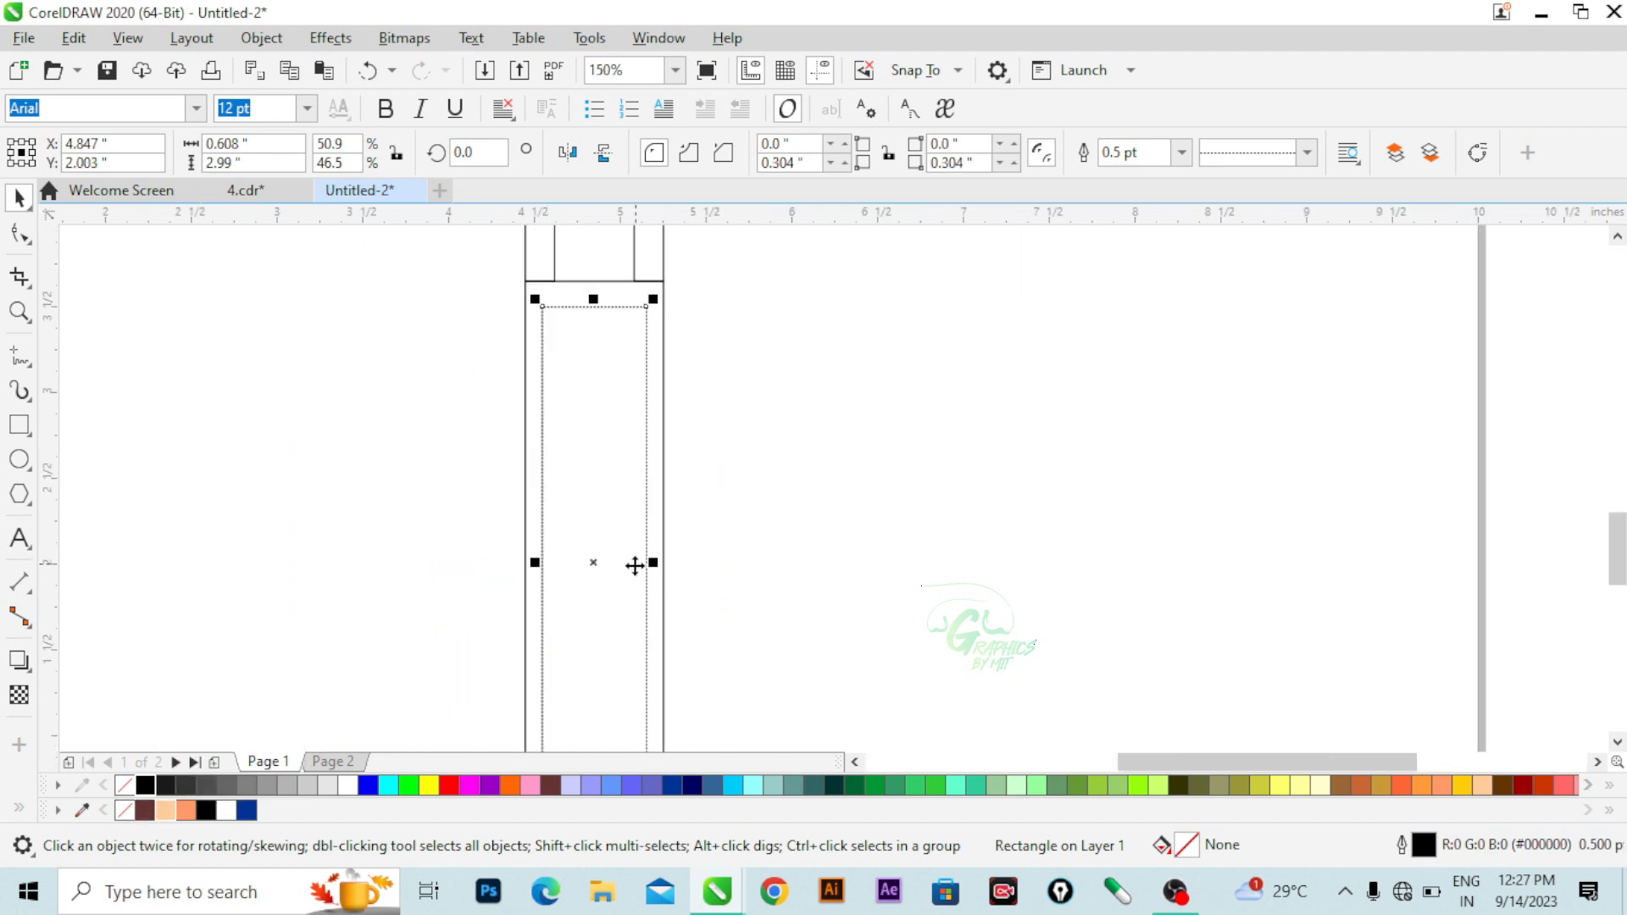
right_click(164, 807)
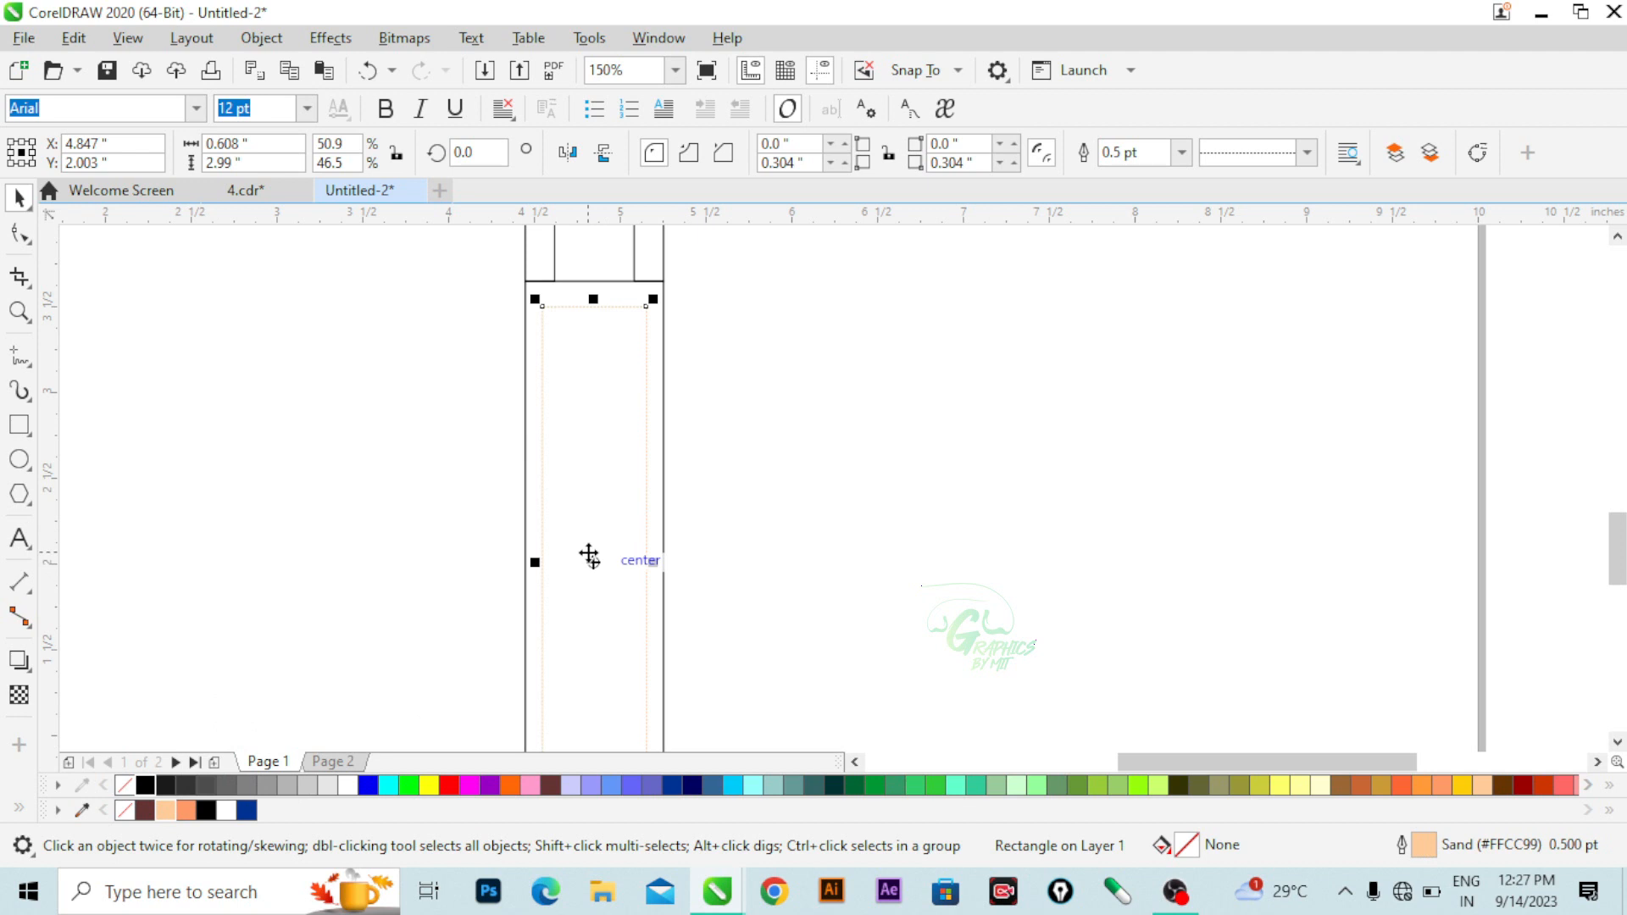
- Fill the outer shapes of the upper and lower straps with Dark Brown
scroll(588, 556, "down", 2)
scroll(610, 429, "up", 2)
left_click(524, 432)
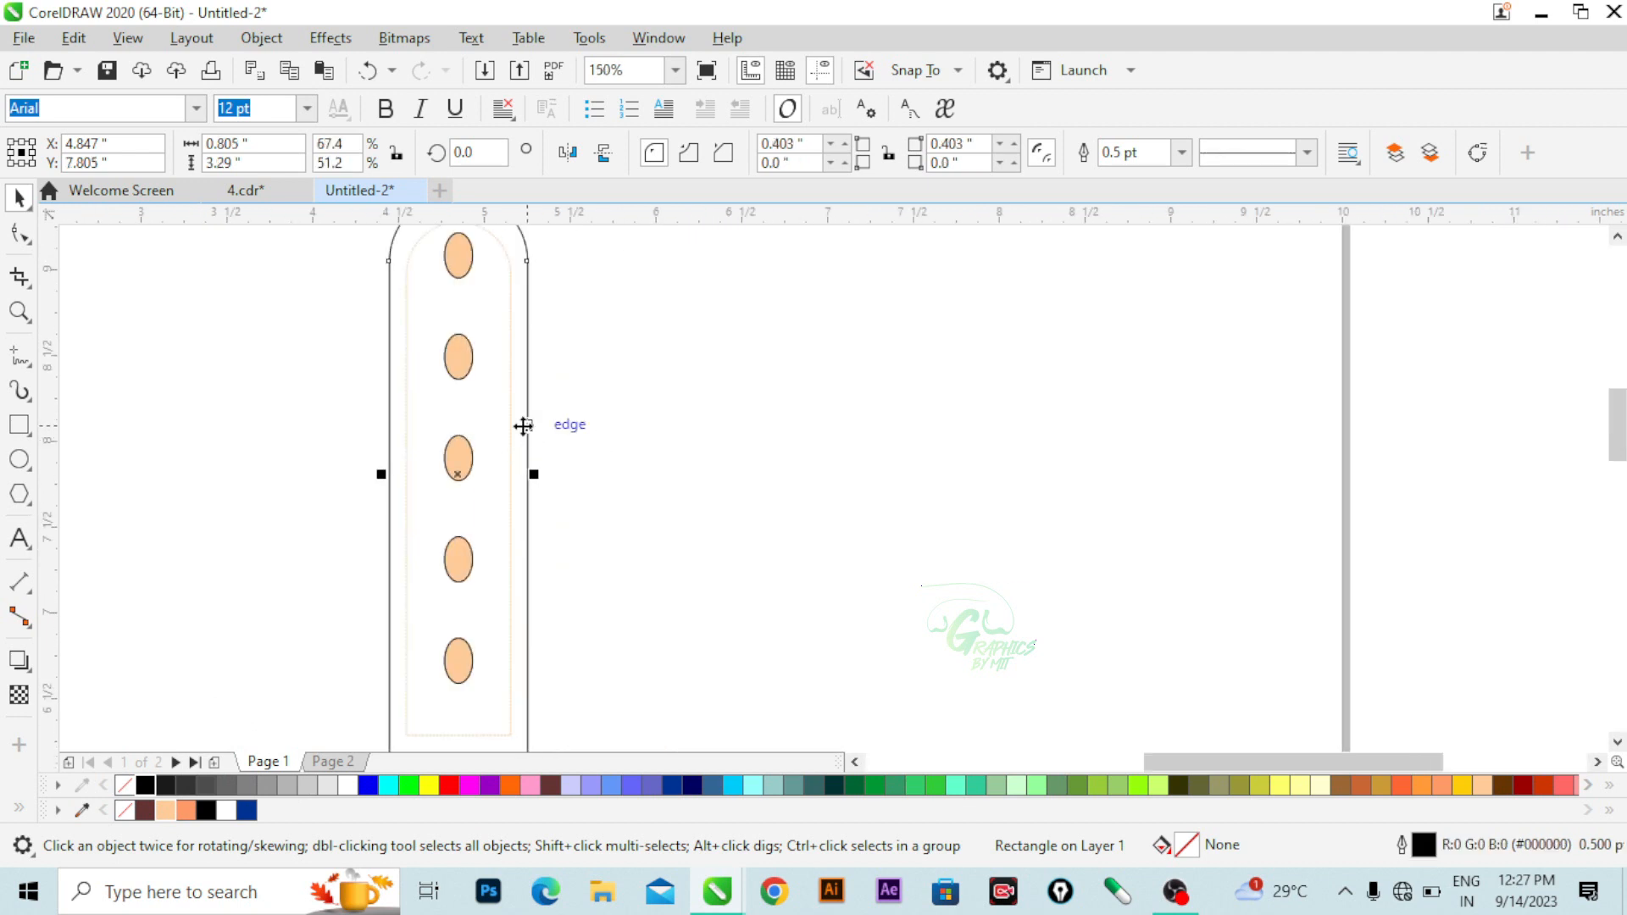
left_click(145, 810)
scroll(447, 518, "down", 2)
scroll(519, 469, "up", 1)
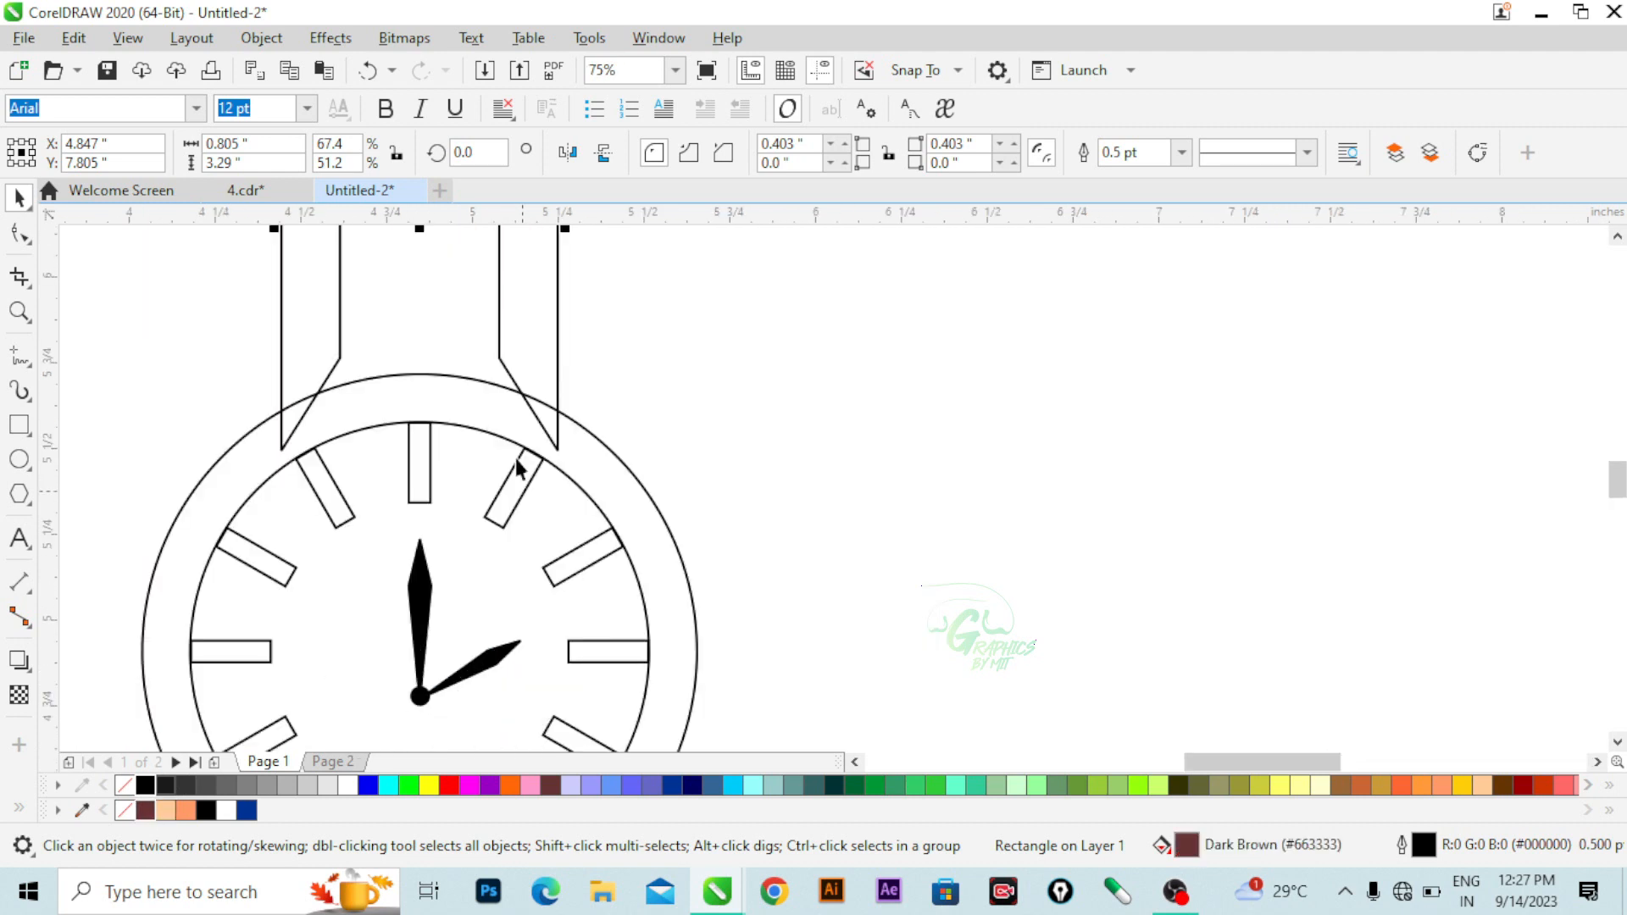
scroll(511, 429, "down", 2)
scroll(512, 512, "up", 6)
left_click(566, 549)
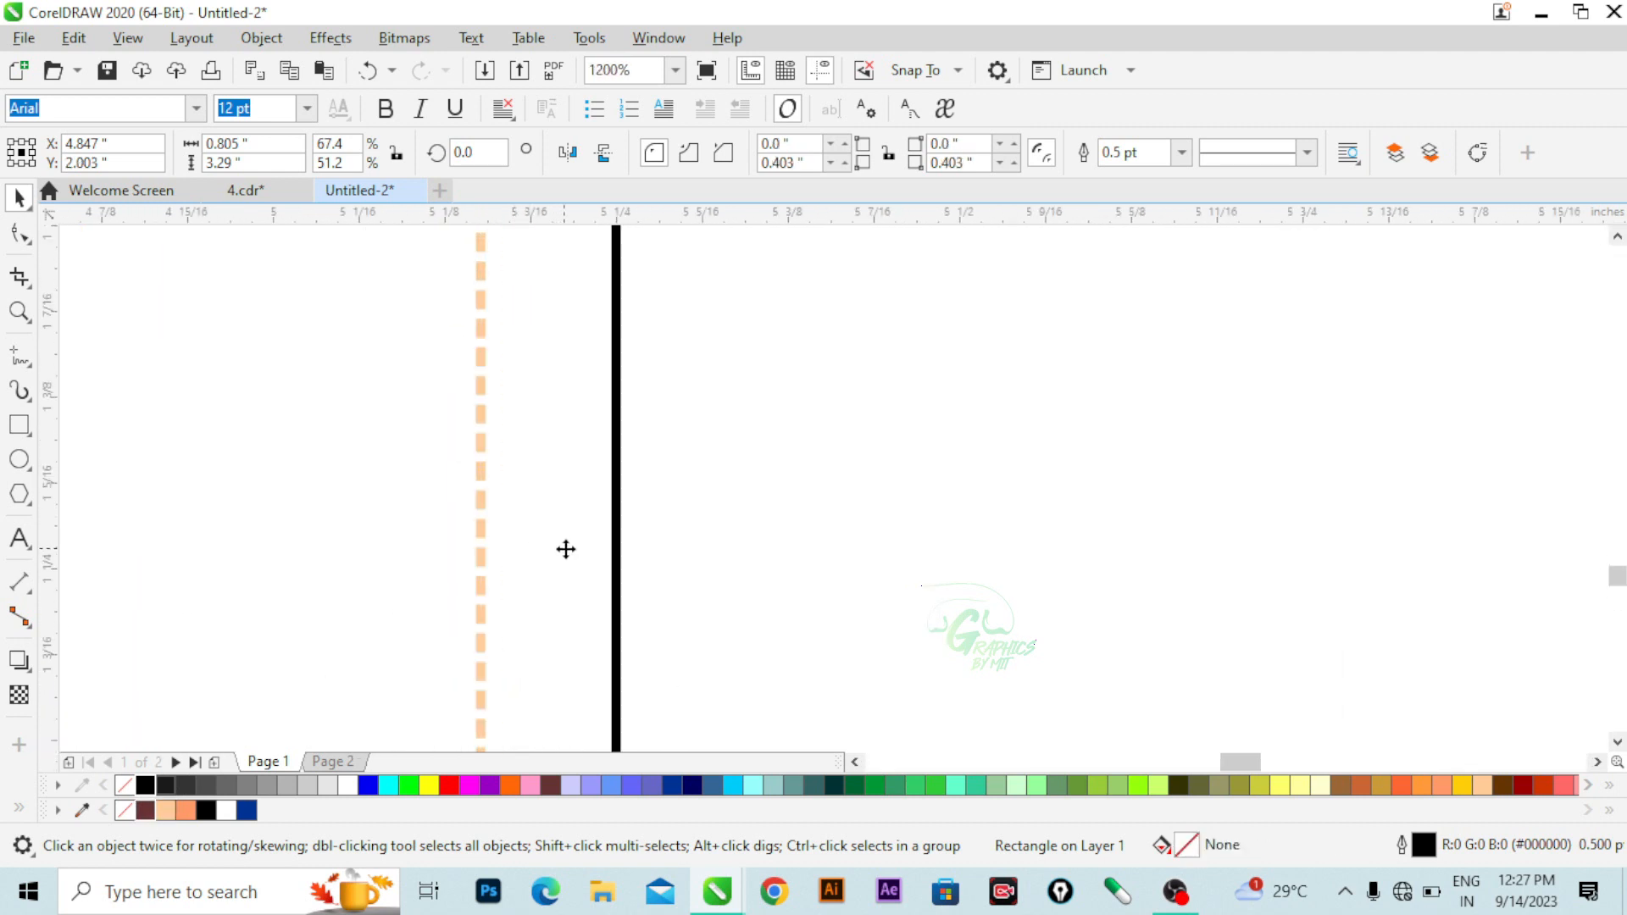
left_click(145, 810)
- Fill the slanted lugs above and below the watch case with black
scroll(437, 695, "down", 3)
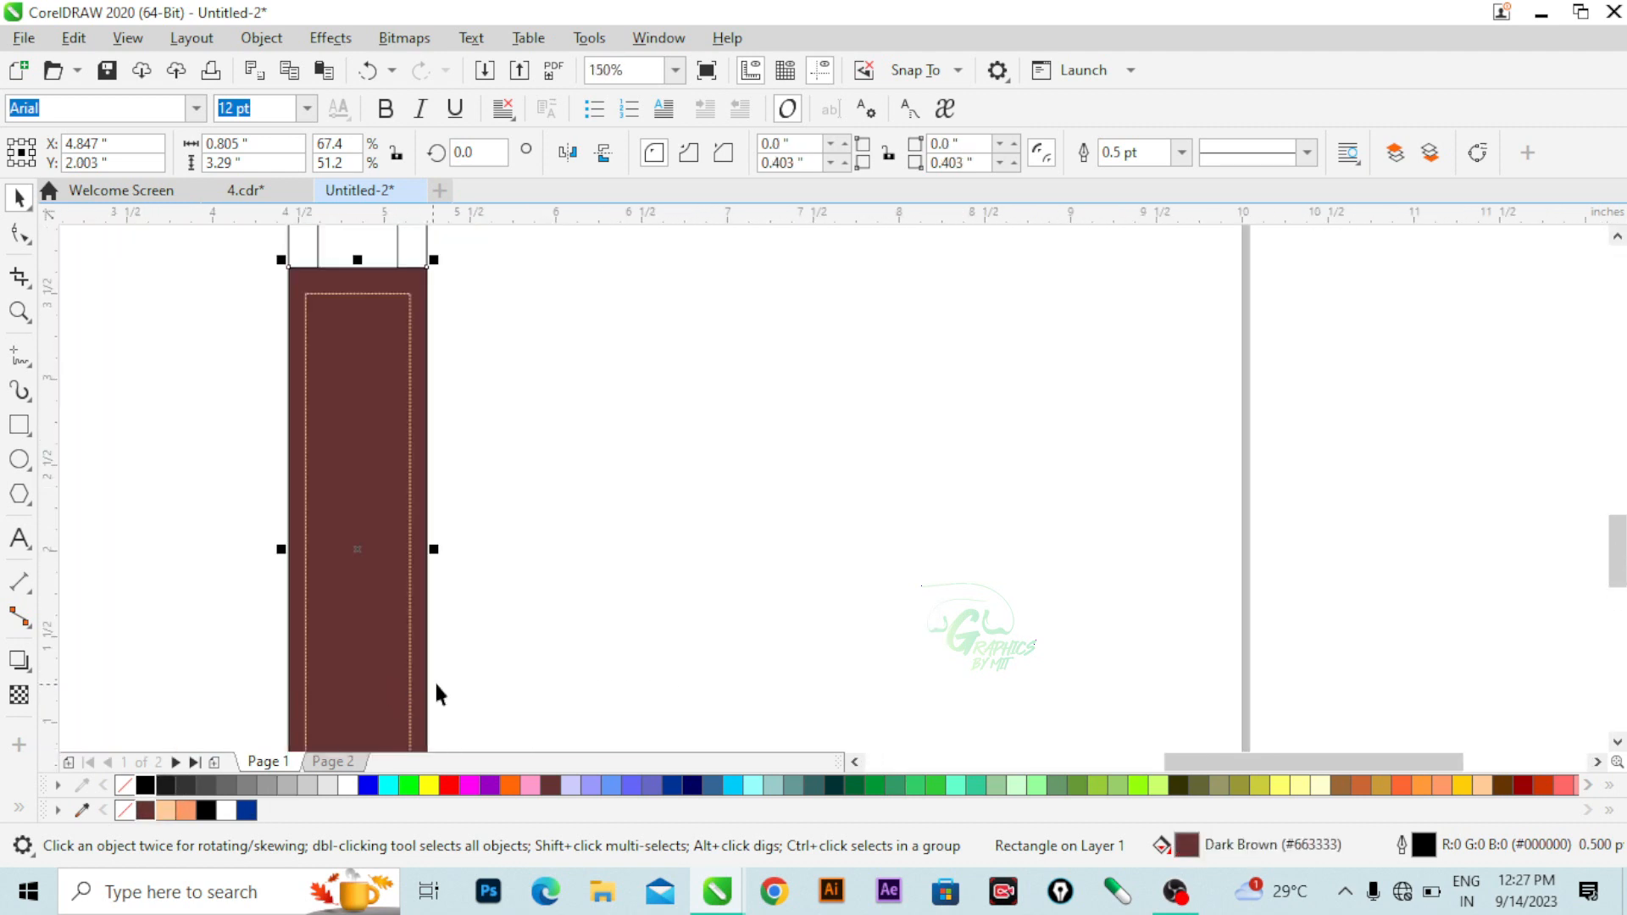
scroll(437, 695, "down", 2)
scroll(447, 642, "up", 3)
scroll(465, 423, "down", 1)
left_click(392, 369)
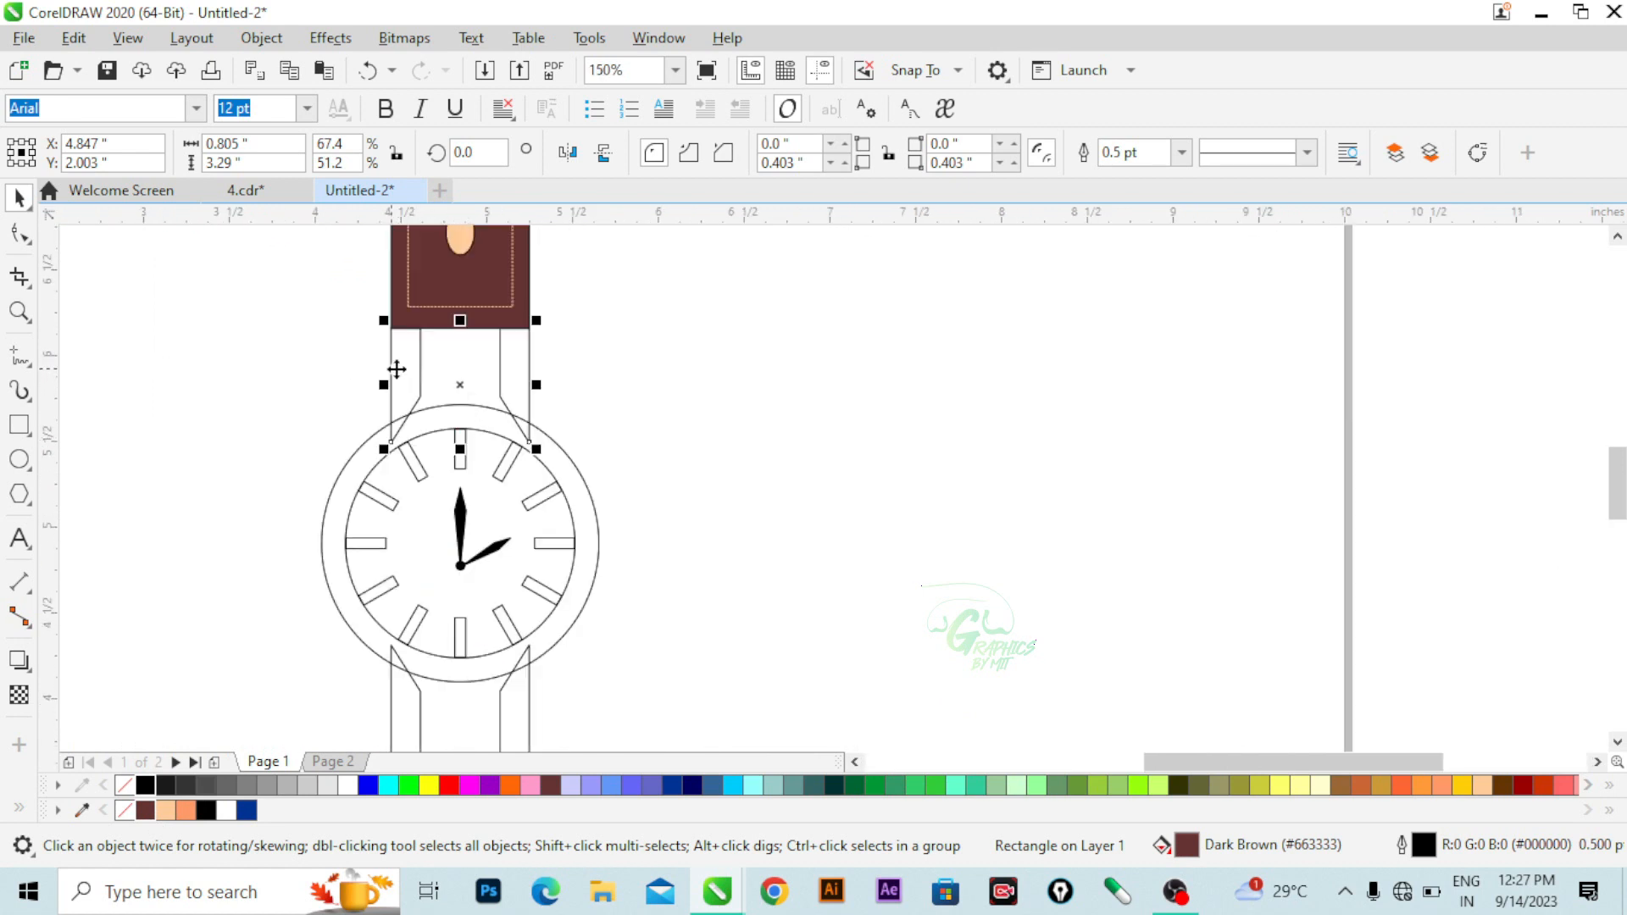
left_click(145, 785)
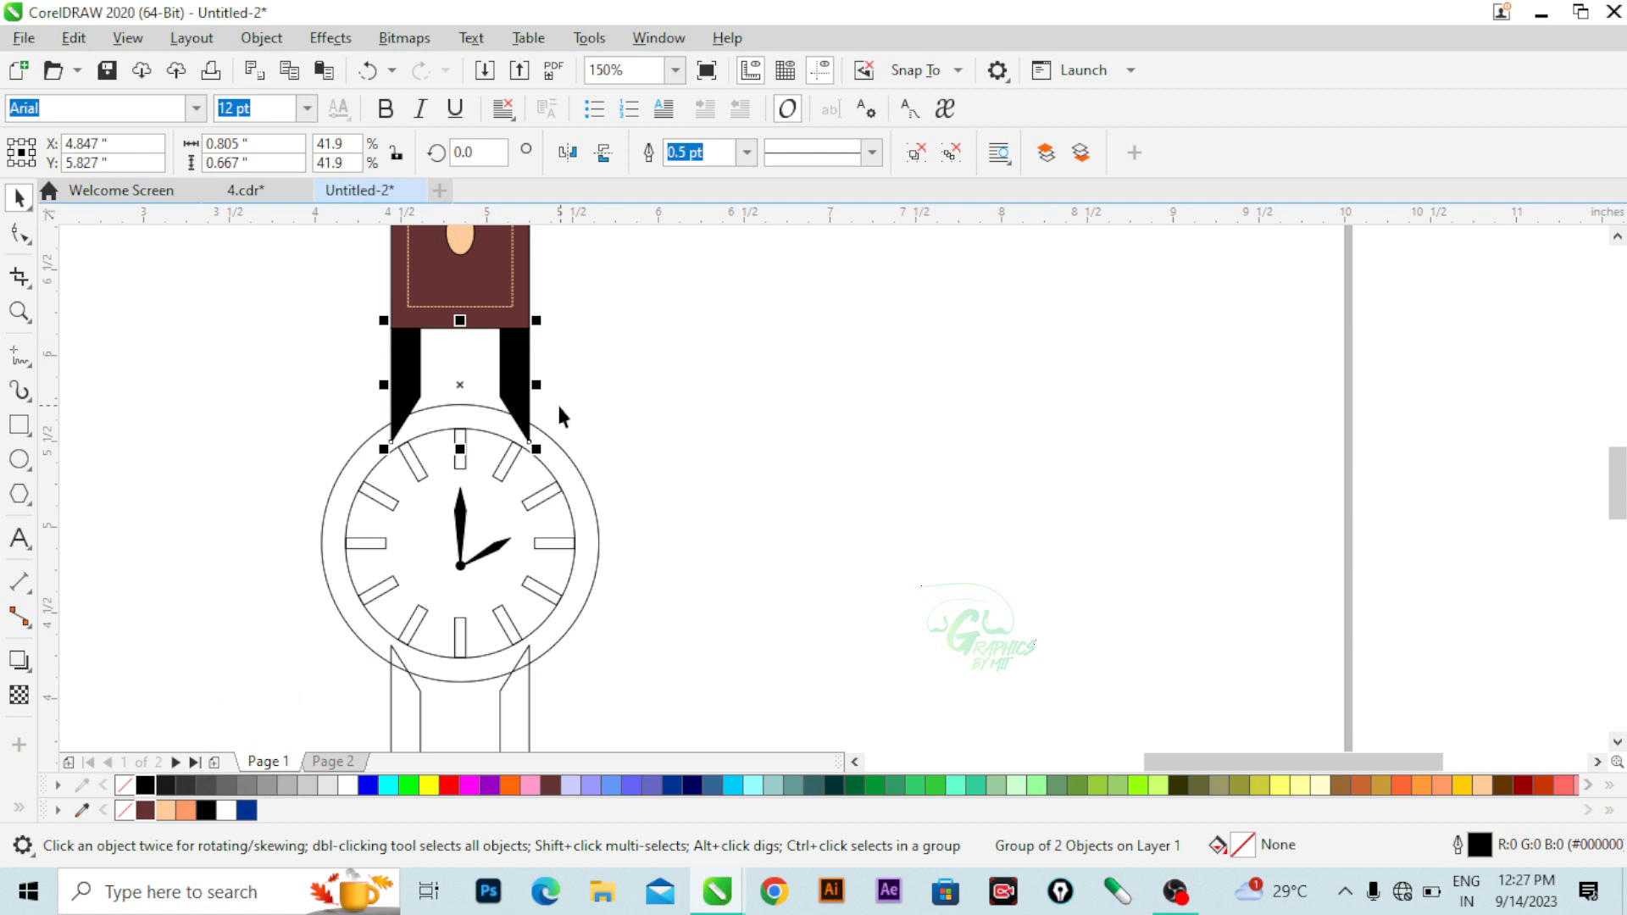
left_click(507, 724)
left_click(144, 785)
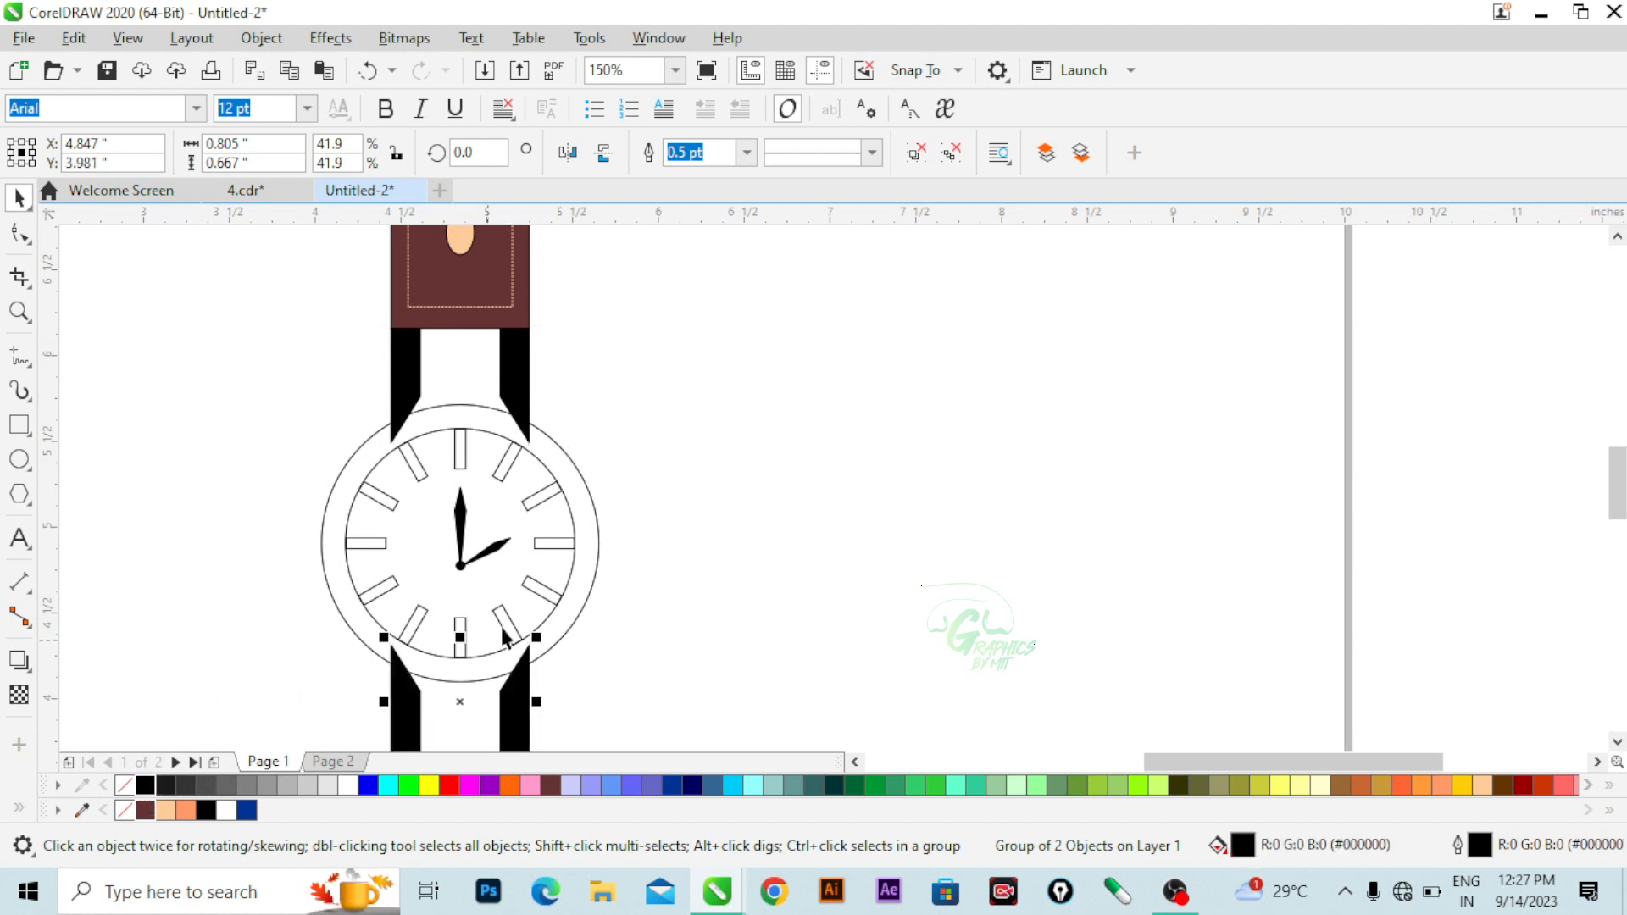
- Fill the ring-shaped case with Dark Brown and bring it to the front of the layer, over the lugs
left_click(557, 455)
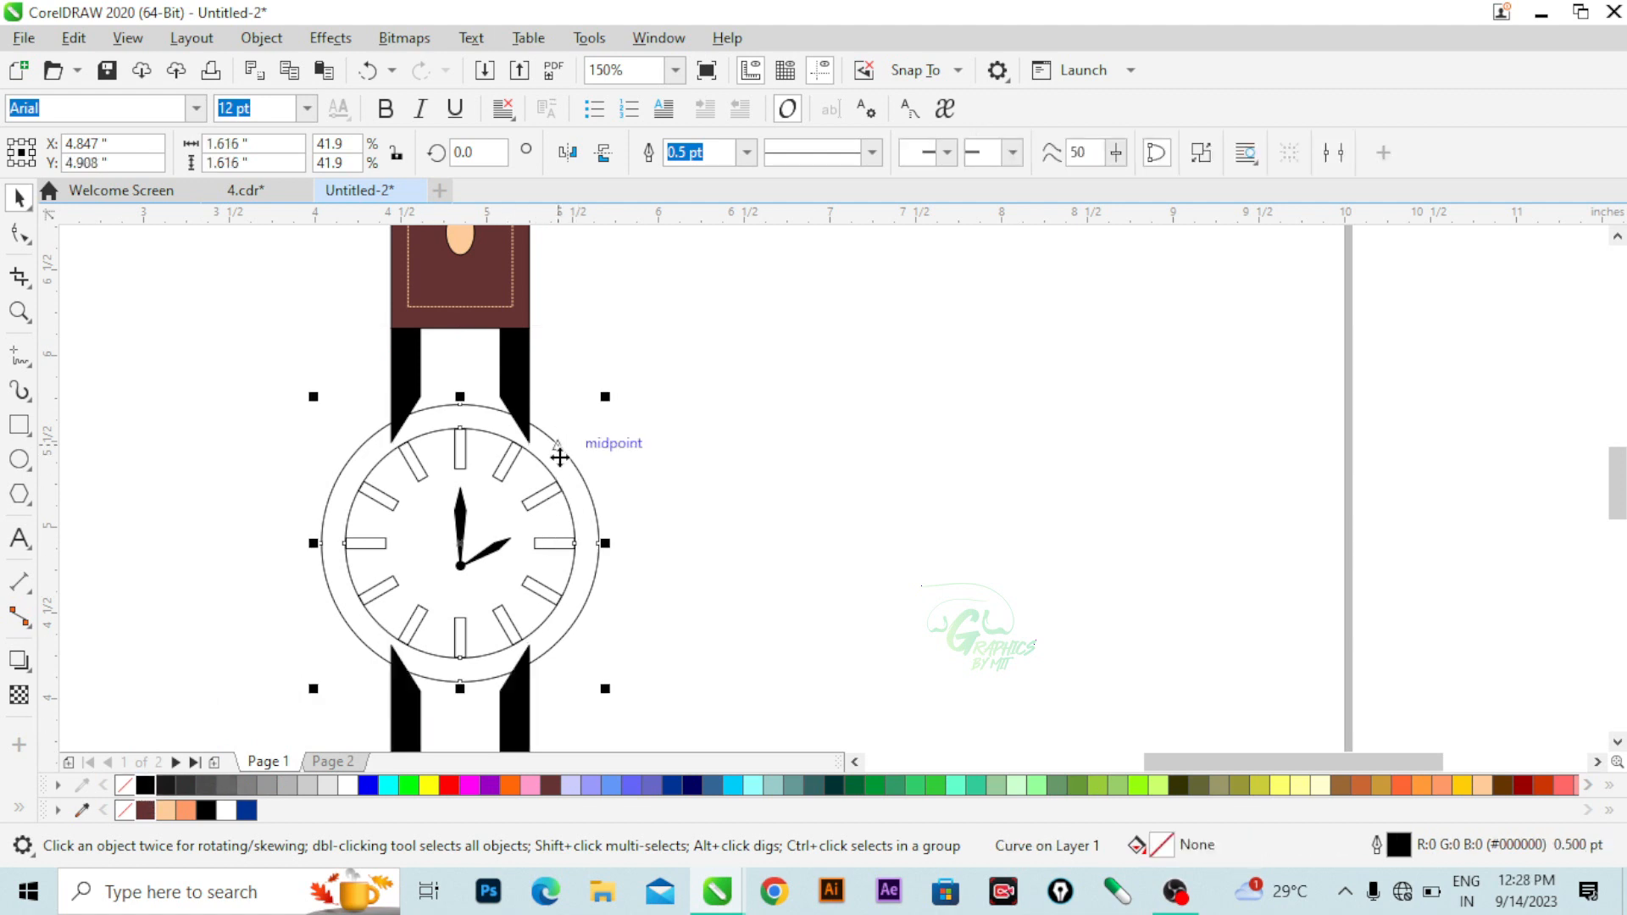
left_click(145, 811)
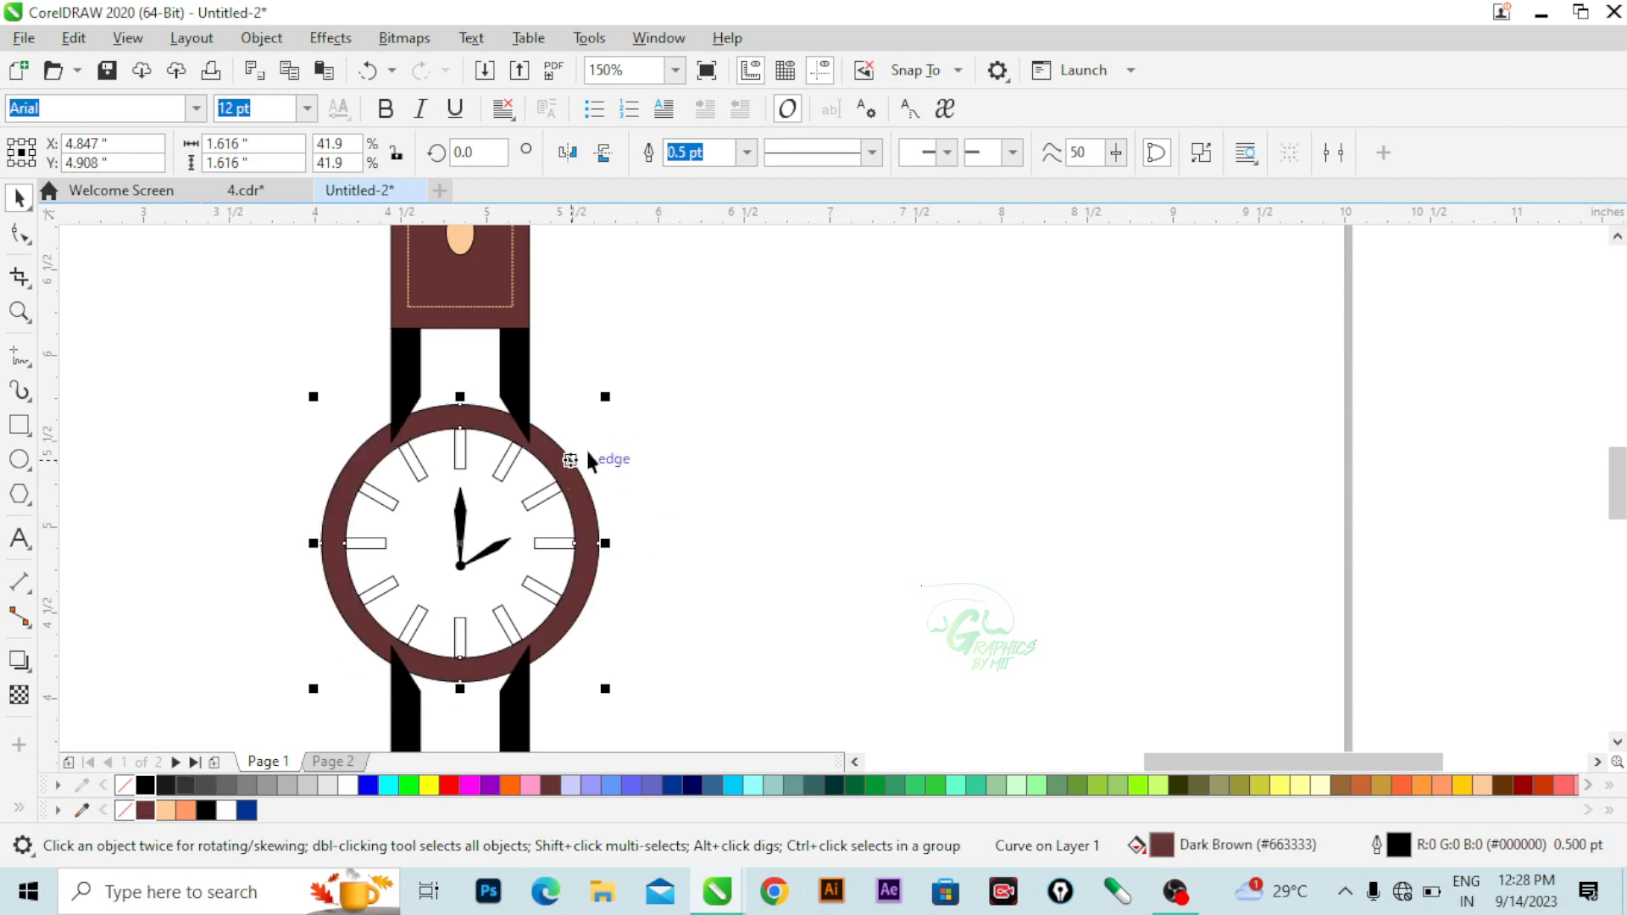
right_click(574, 475)
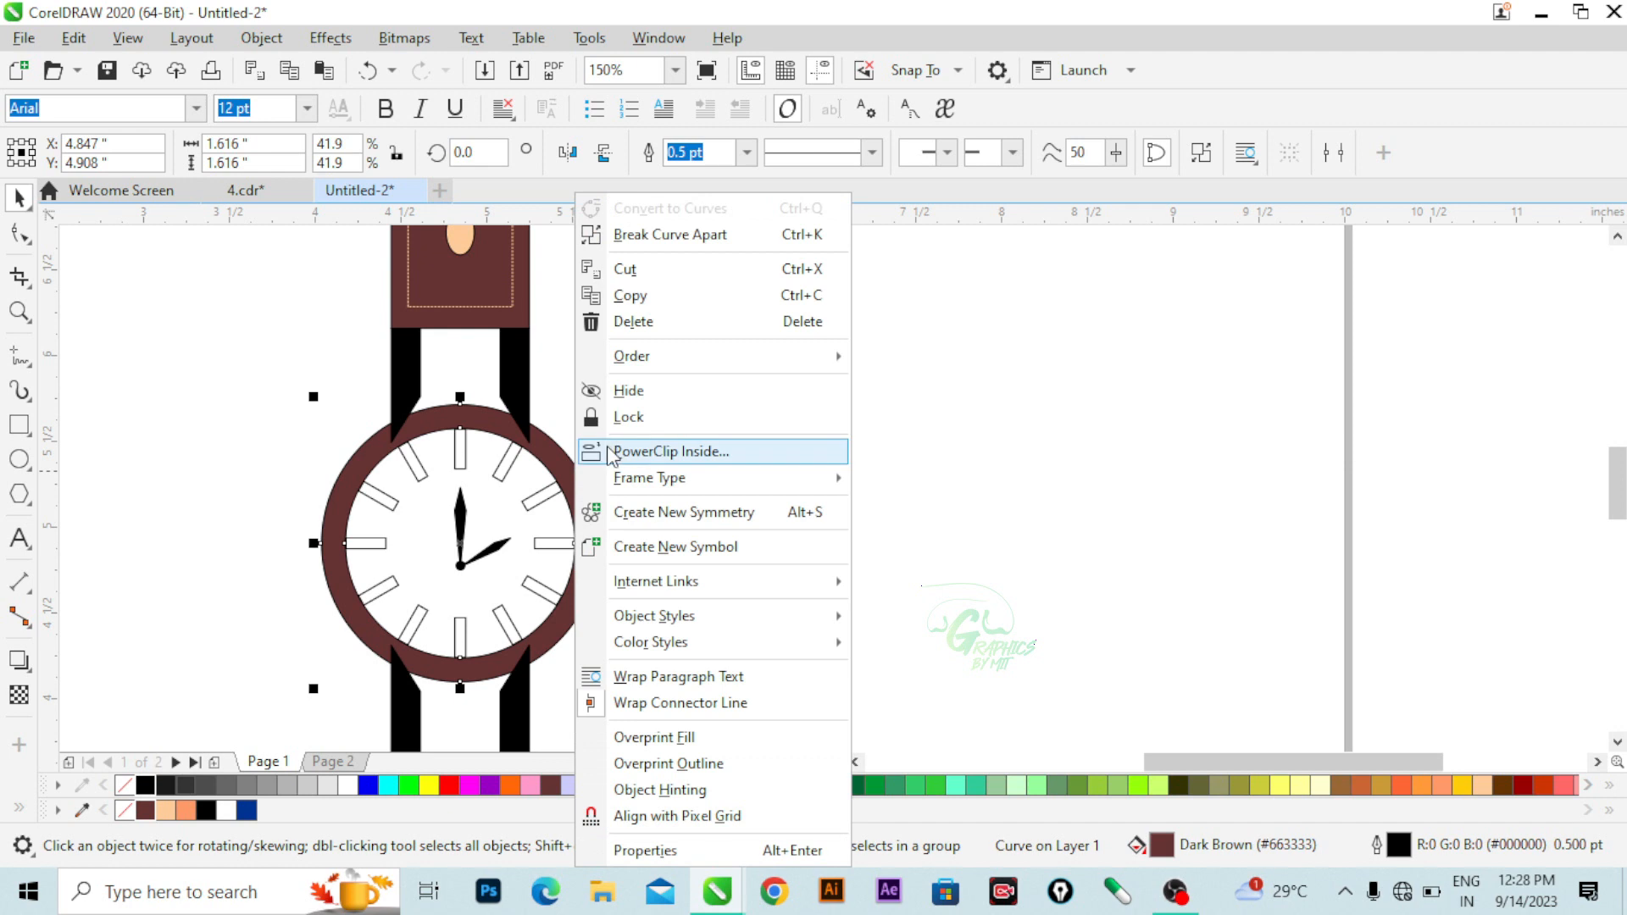
mouse_move(828, 361)
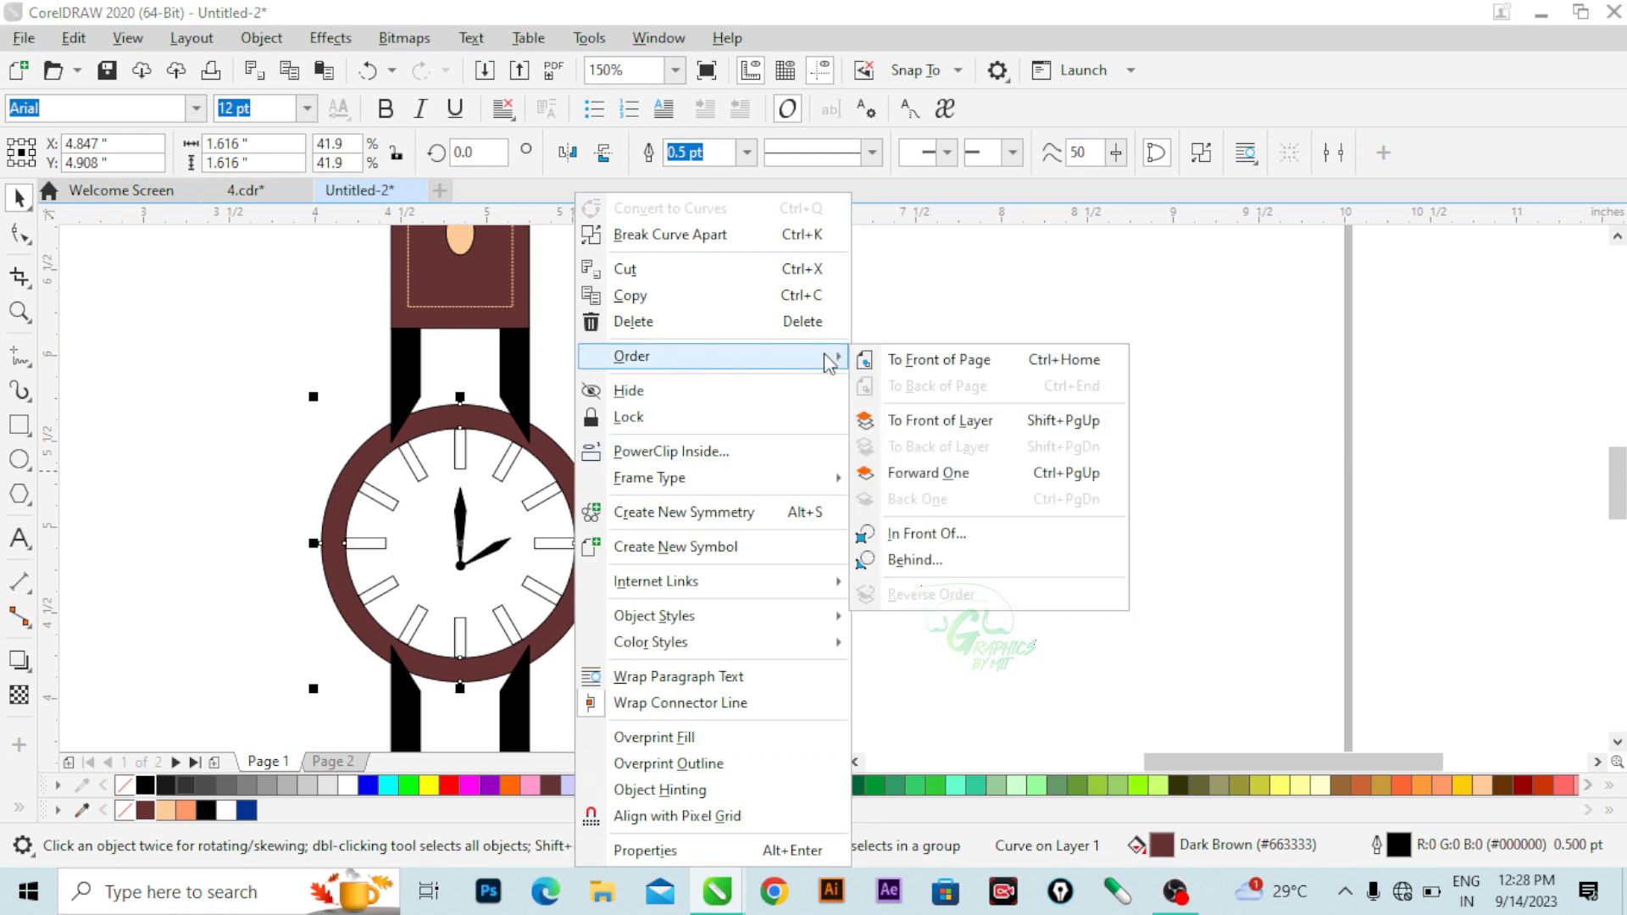
left_click(941, 421)
left_click(886, 447)
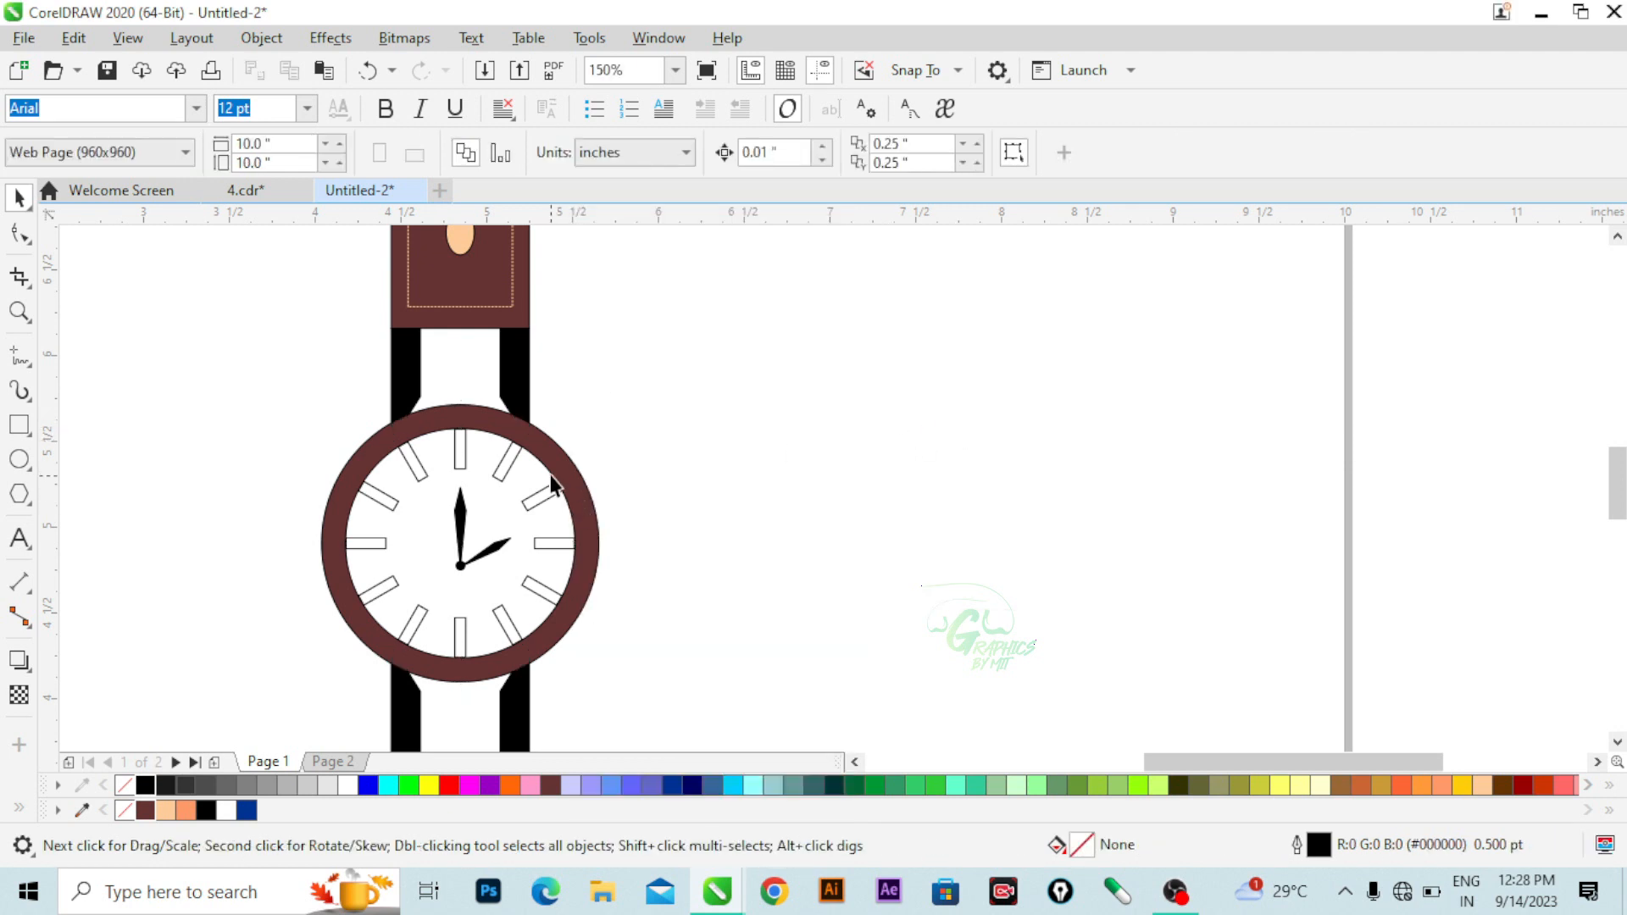
- Select all twelve hour markers on the dial and fill them with Dark Brown
scroll(514, 508, "down", 4)
scroll(515, 509, "up", 4)
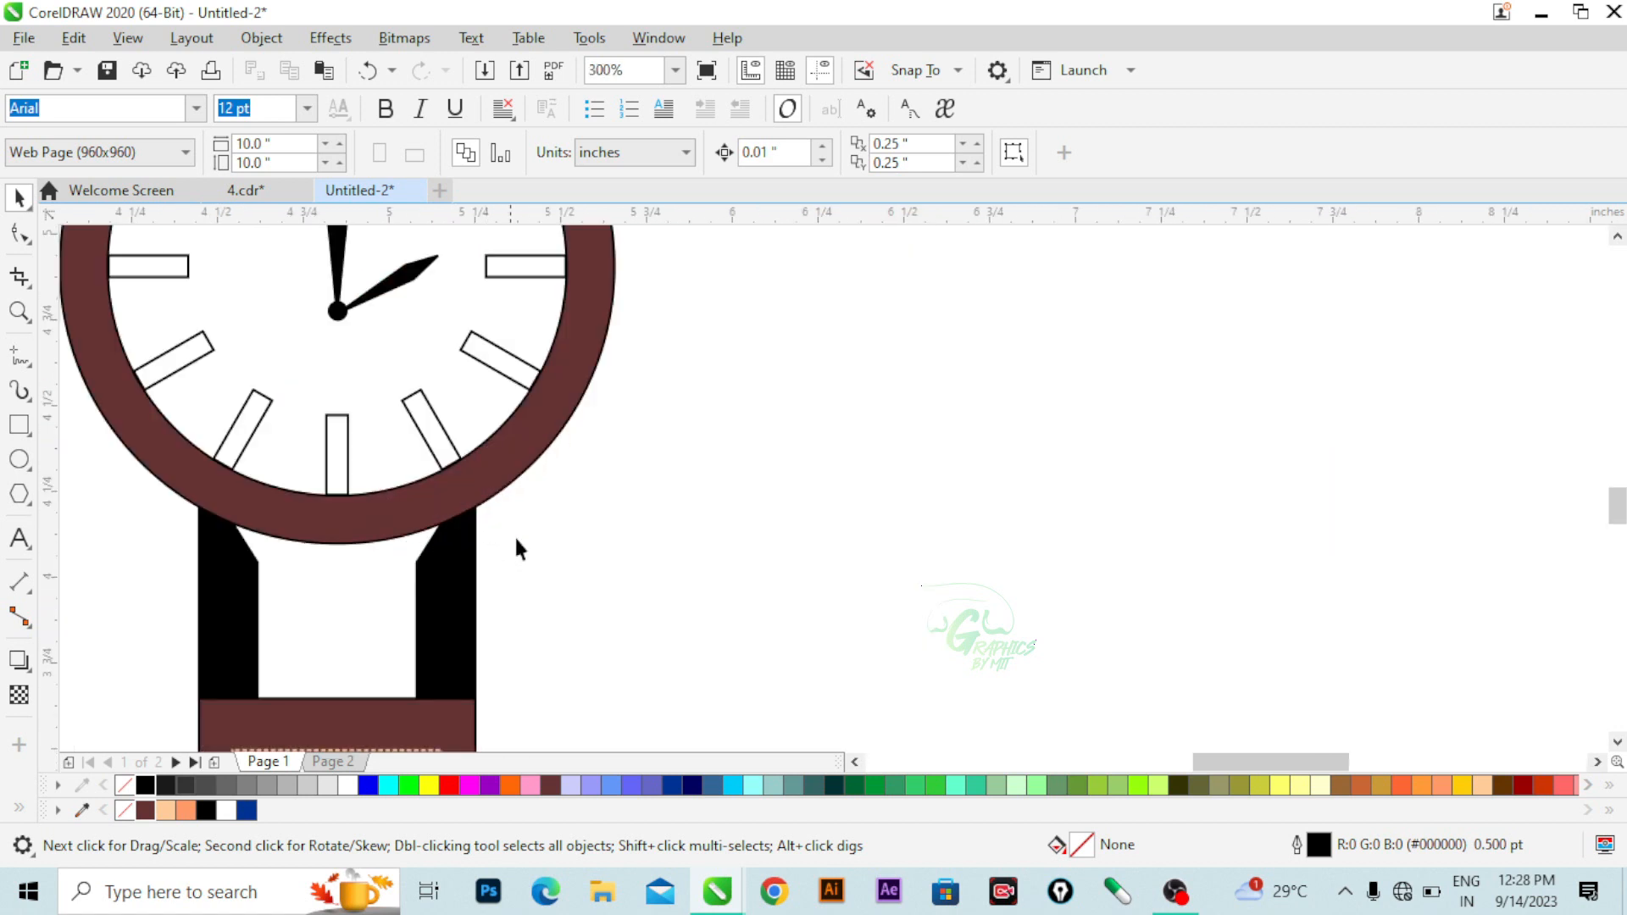
scroll(520, 553, "down", 3)
scroll(498, 419, "up", 1)
scroll(498, 420, "up", 1)
scroll(494, 464, "down", 1)
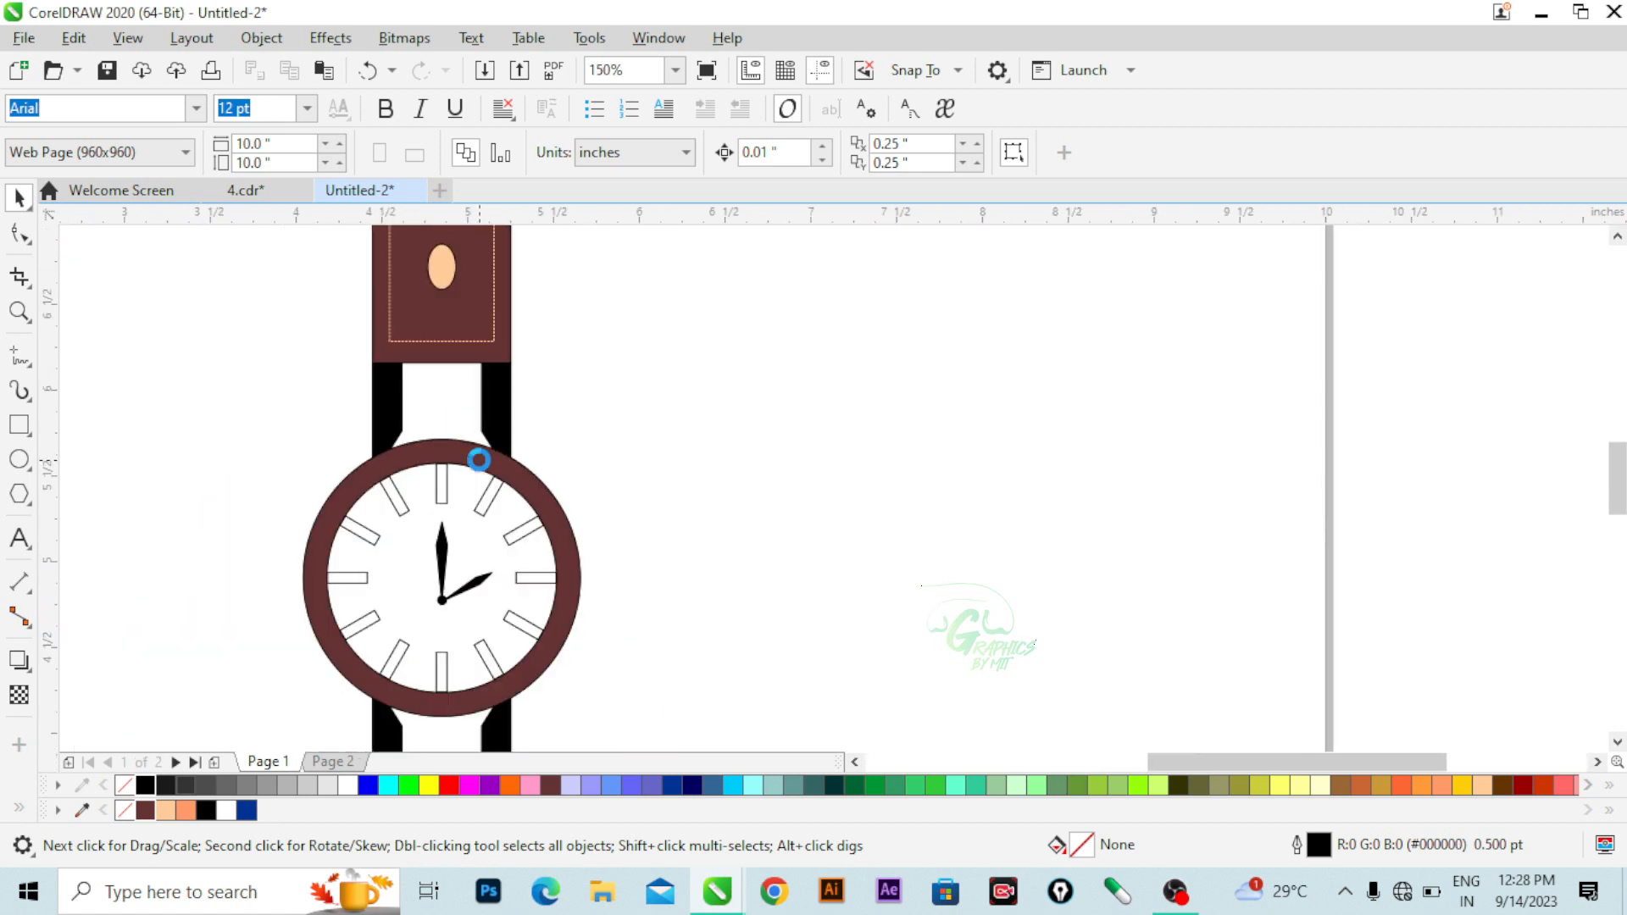
left_click(441, 485)
left_click(489, 497, "shift")
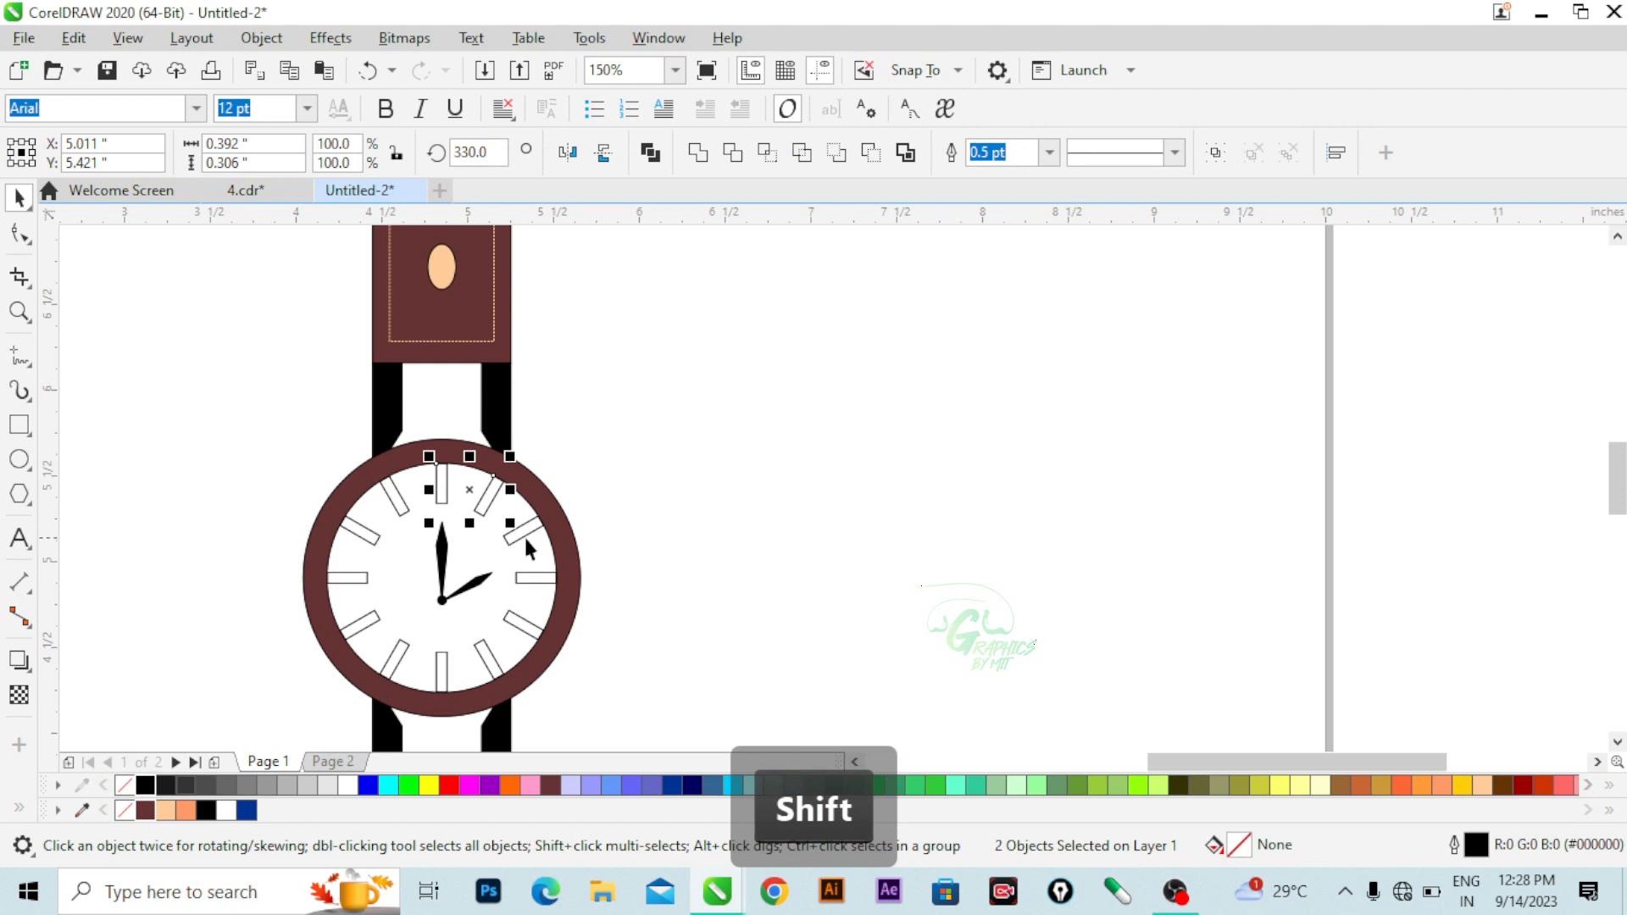
left_click(522, 534, "shift")
left_click(533, 580, "shift")
left_click(521, 628, "shift")
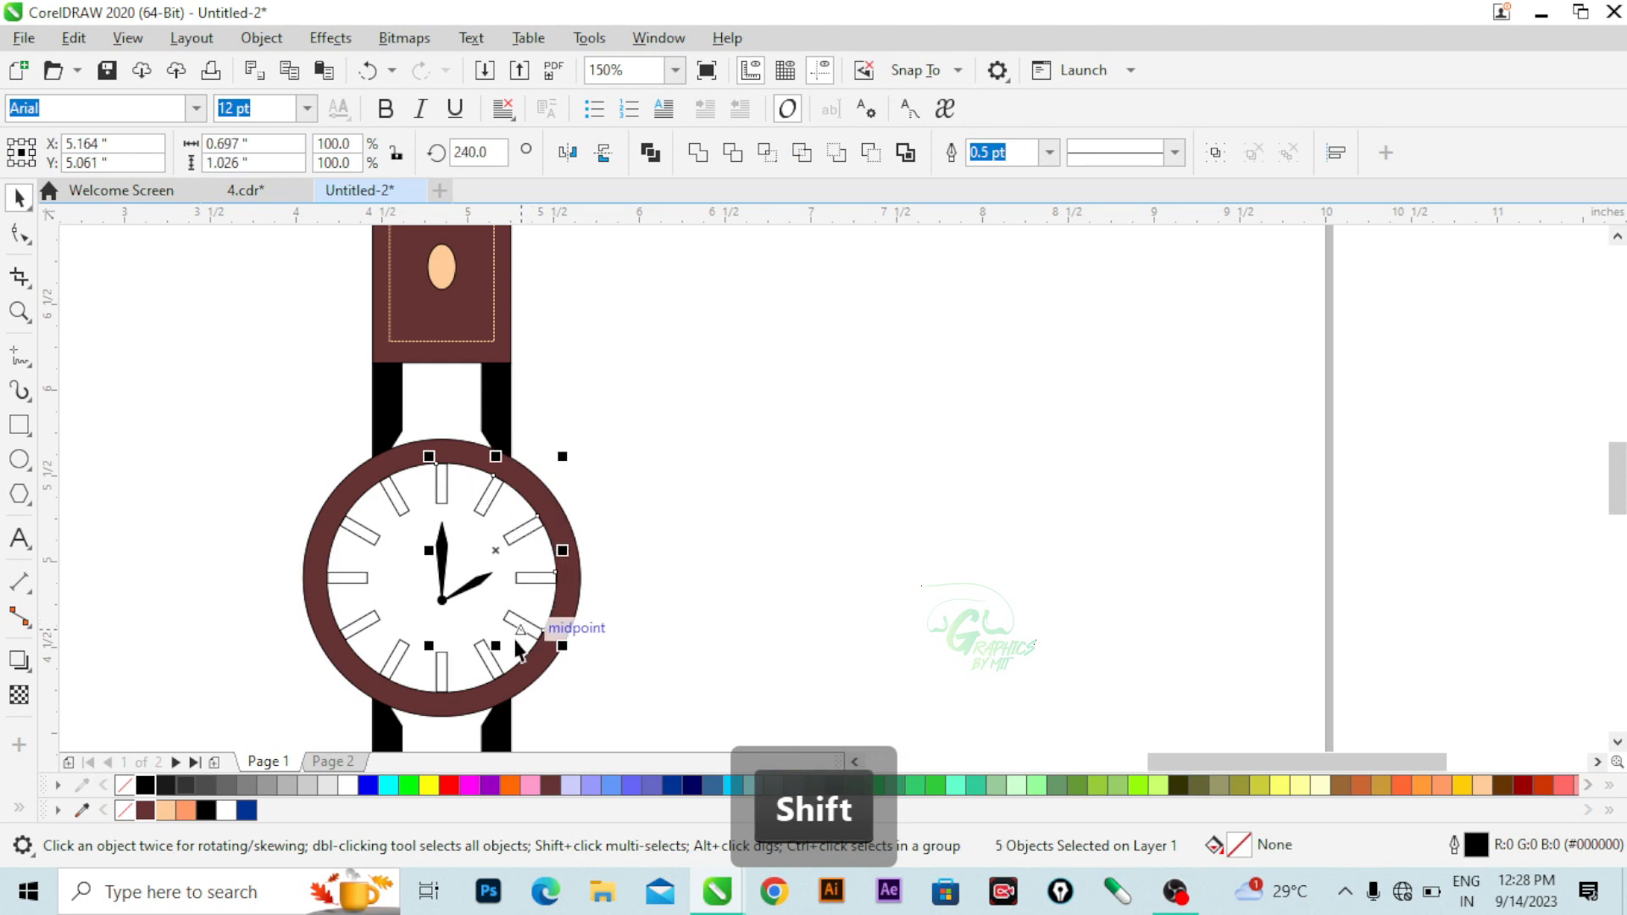
left_click(441, 669, "shift")
left_click(400, 649, "shift")
left_click(369, 612, "shift")
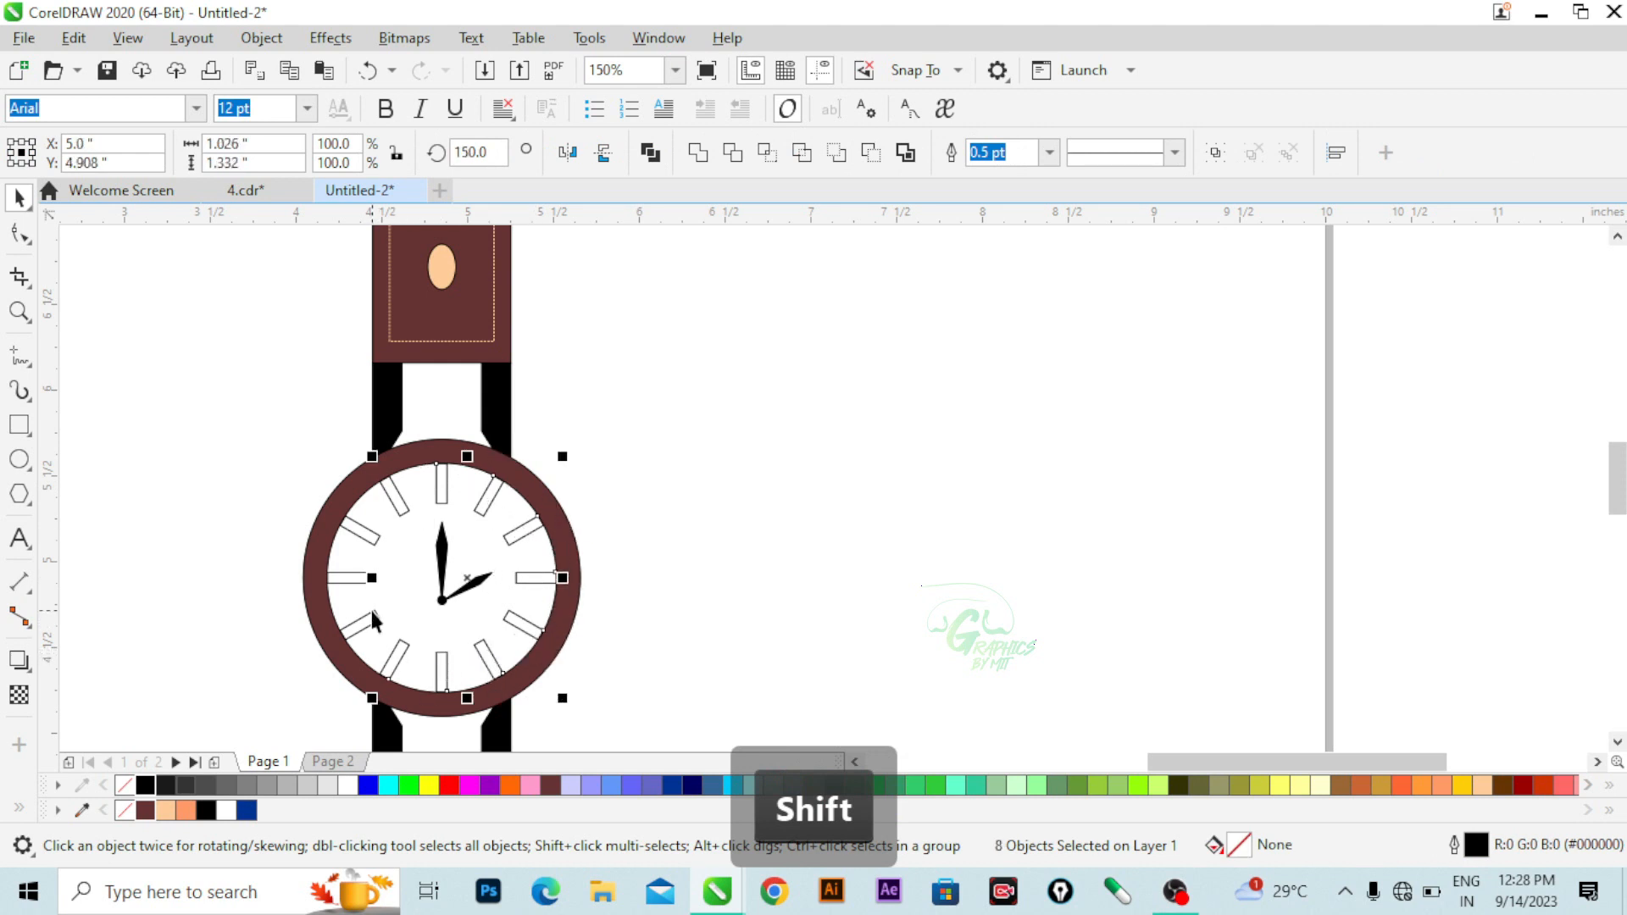
left_click(353, 580, "shift")
left_click(364, 534, "shift")
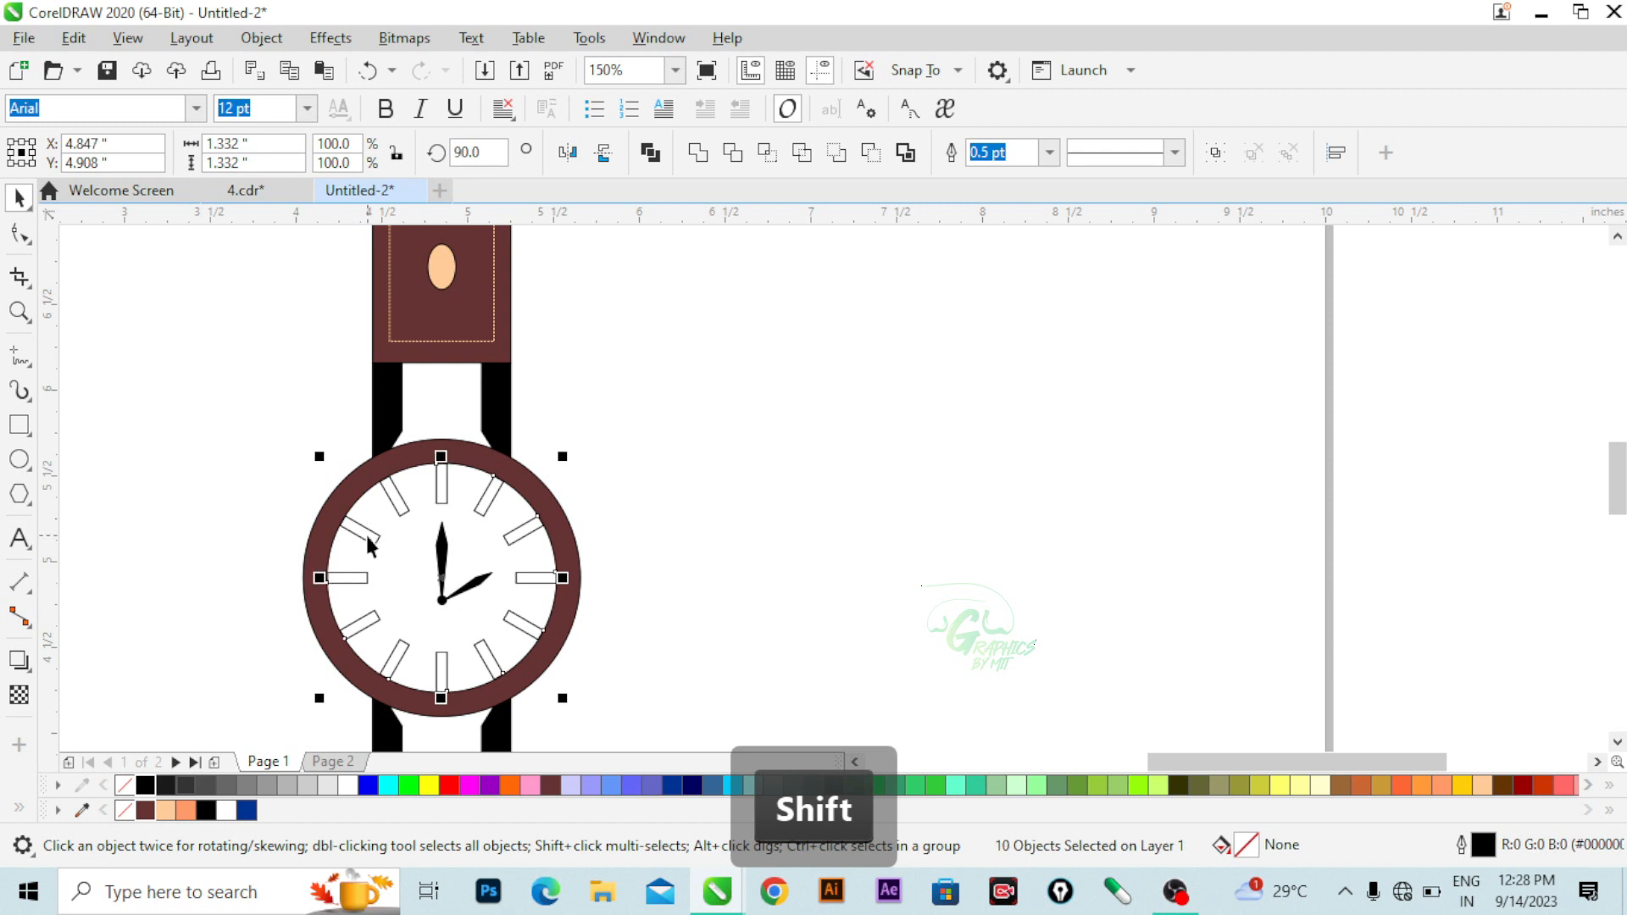
left_click(393, 496, "shift")
left_click(150, 810)
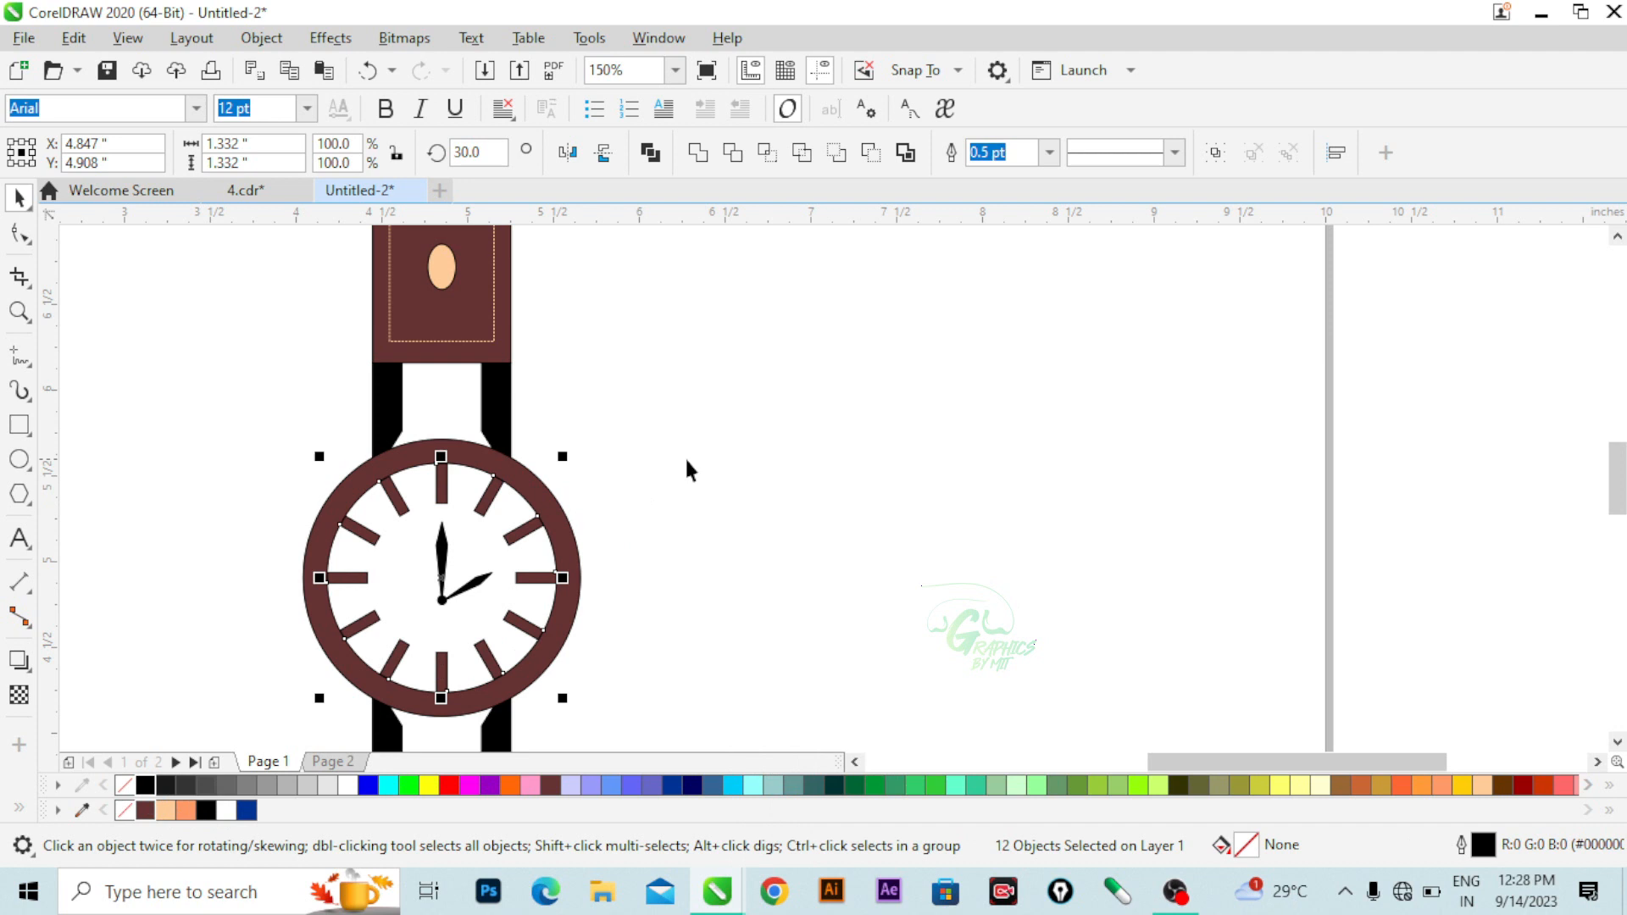
scroll(565, 446, "down", 2)
left_click(592, 458)
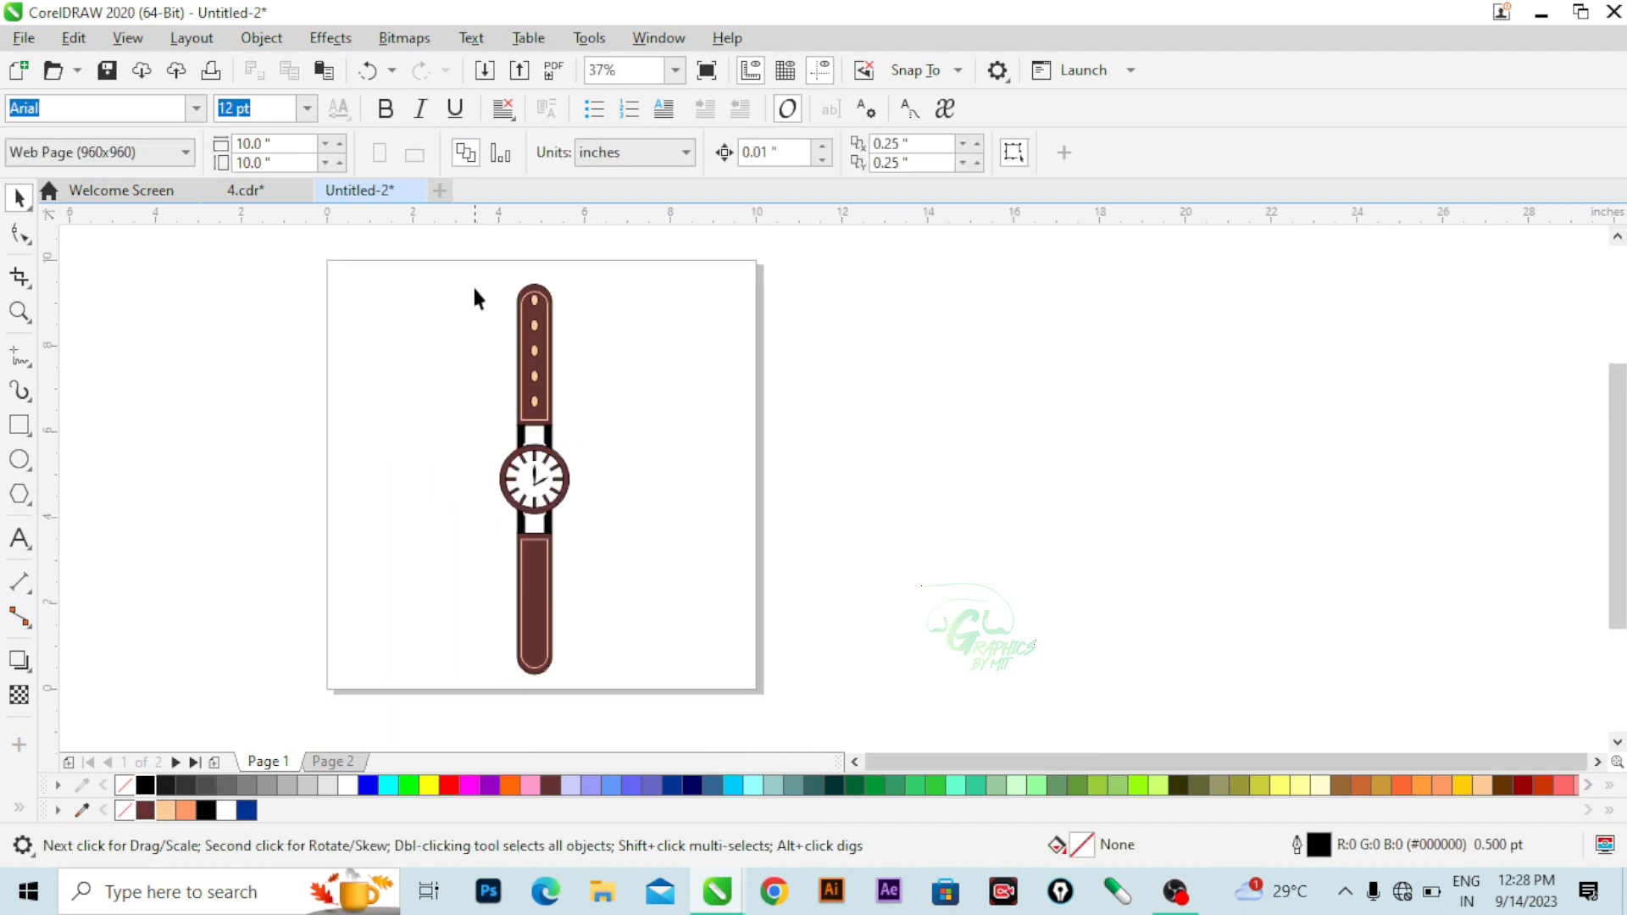
- Select every object of the finished watch and group them together
scroll(534, 305, "up", 3)
scroll(534, 385, "down", 5)
left_click_drag(486, 265, 648, 699)
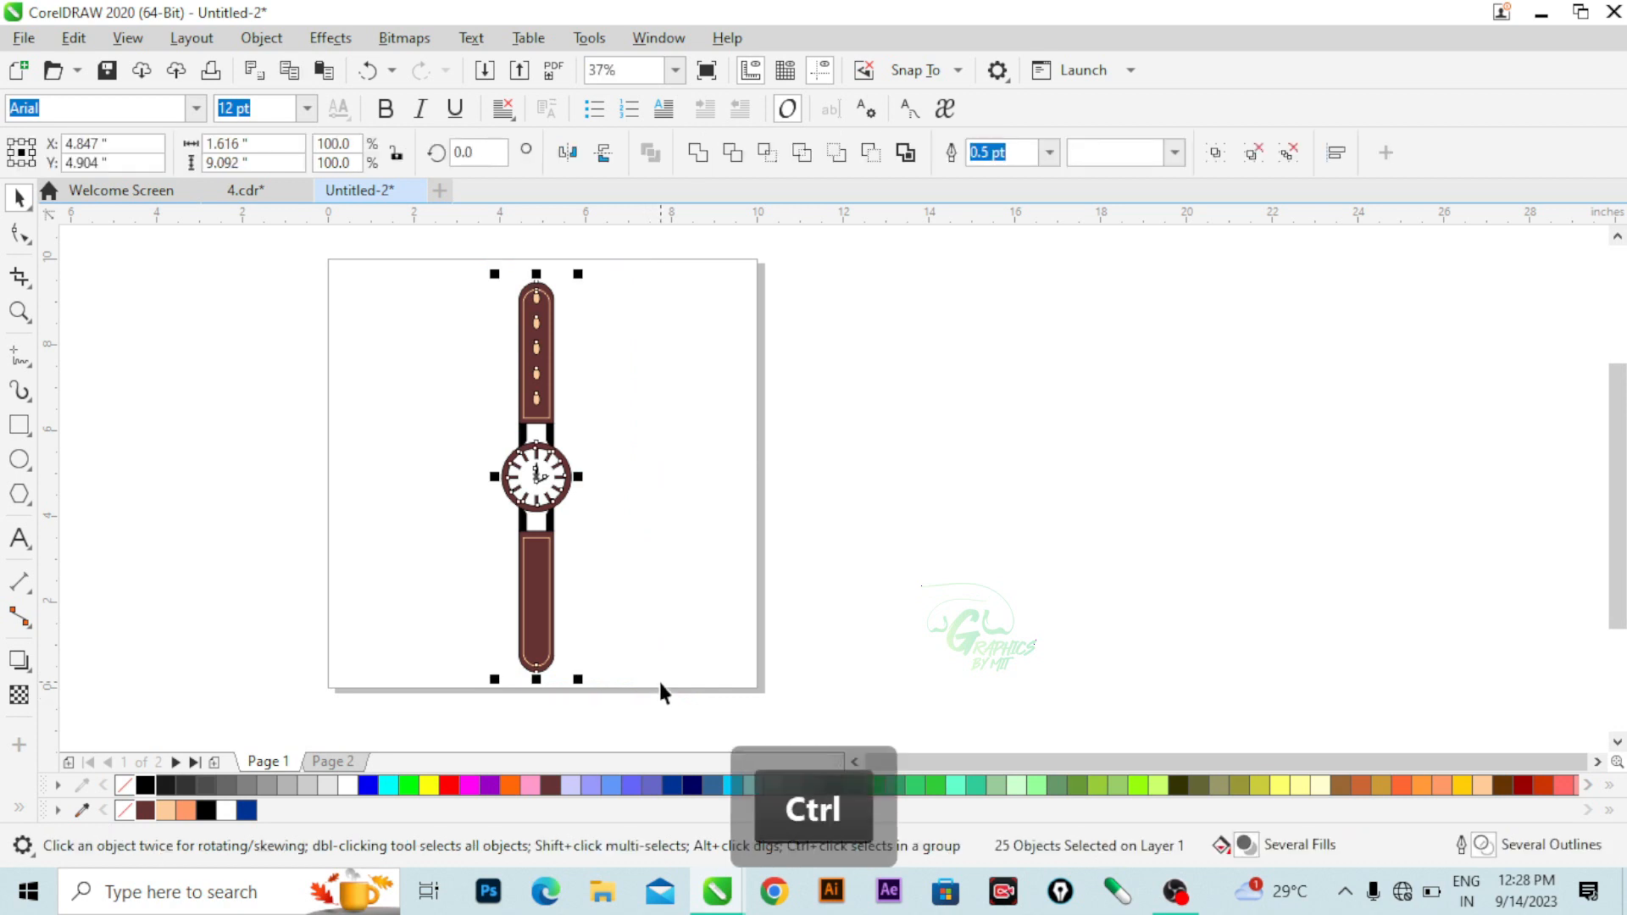
key("ctrl+g")
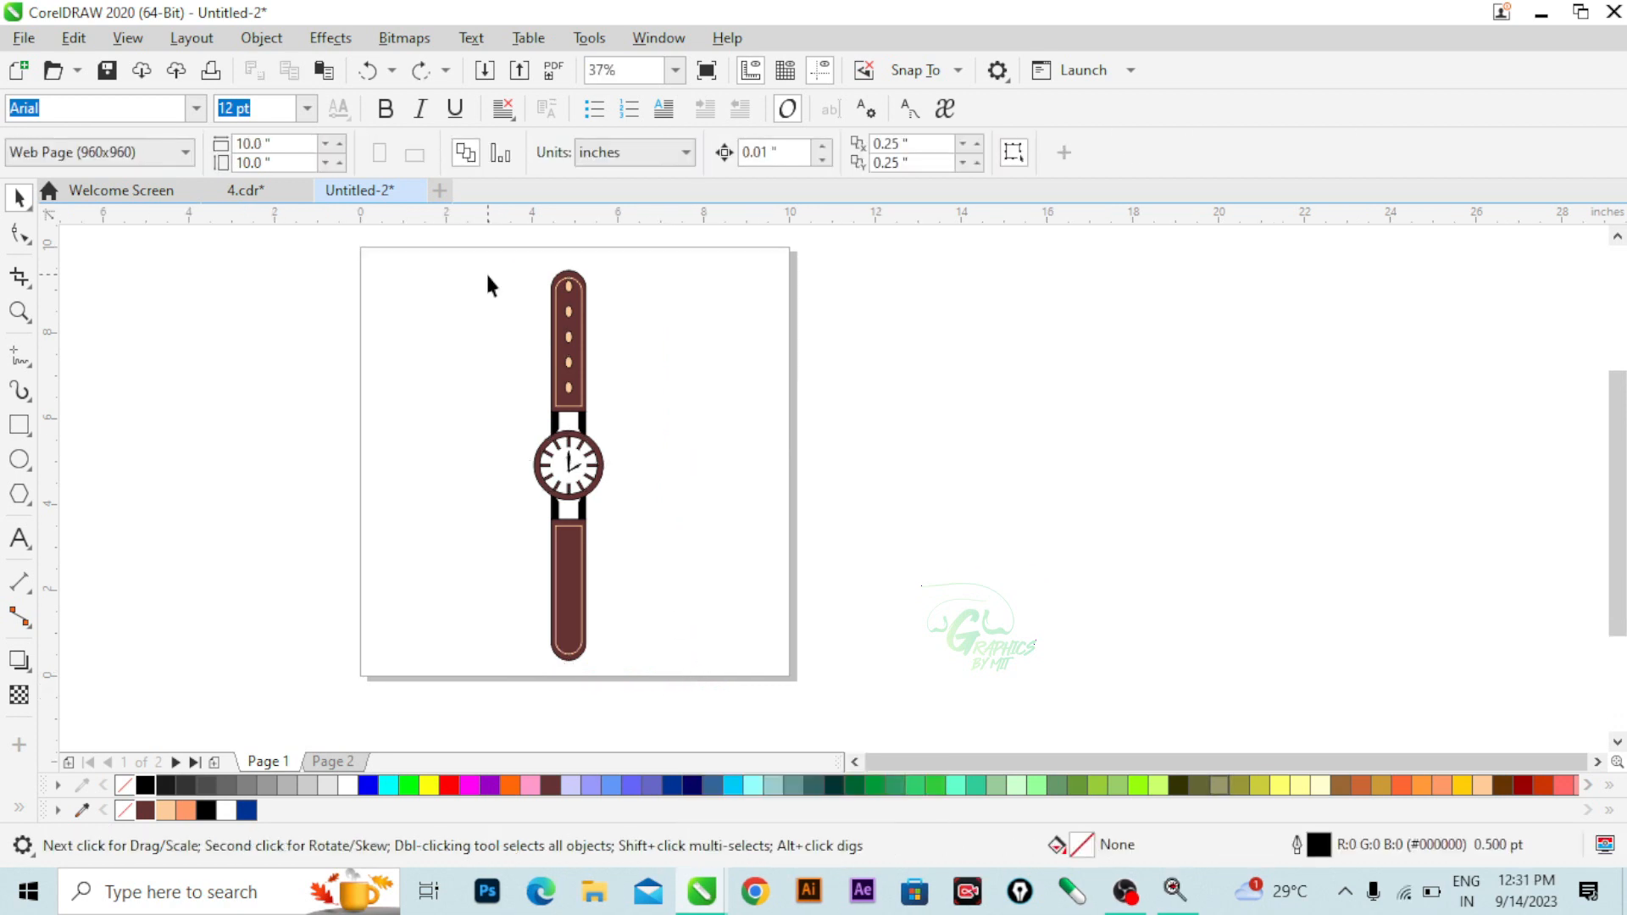